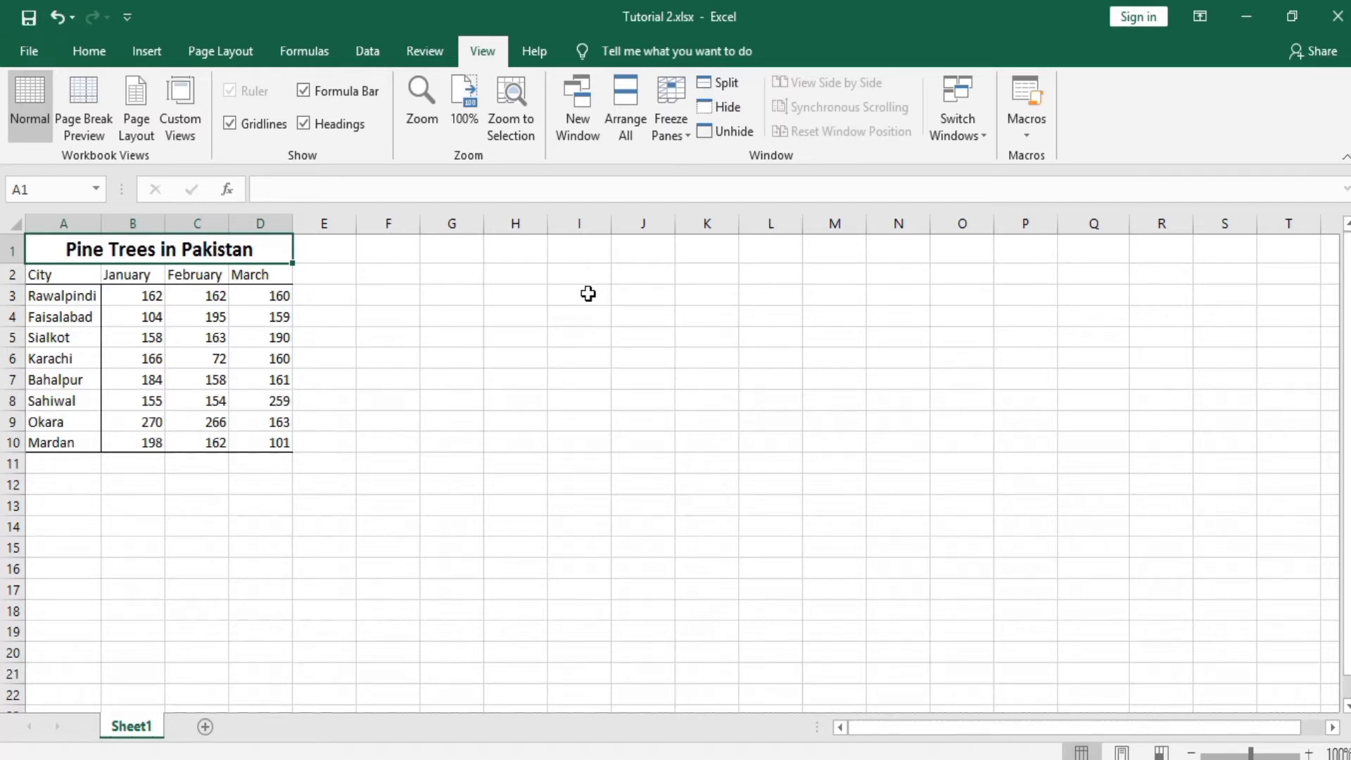
Step: Enter January in cell I3 and autofill the months down to June in I8
click(588, 294)
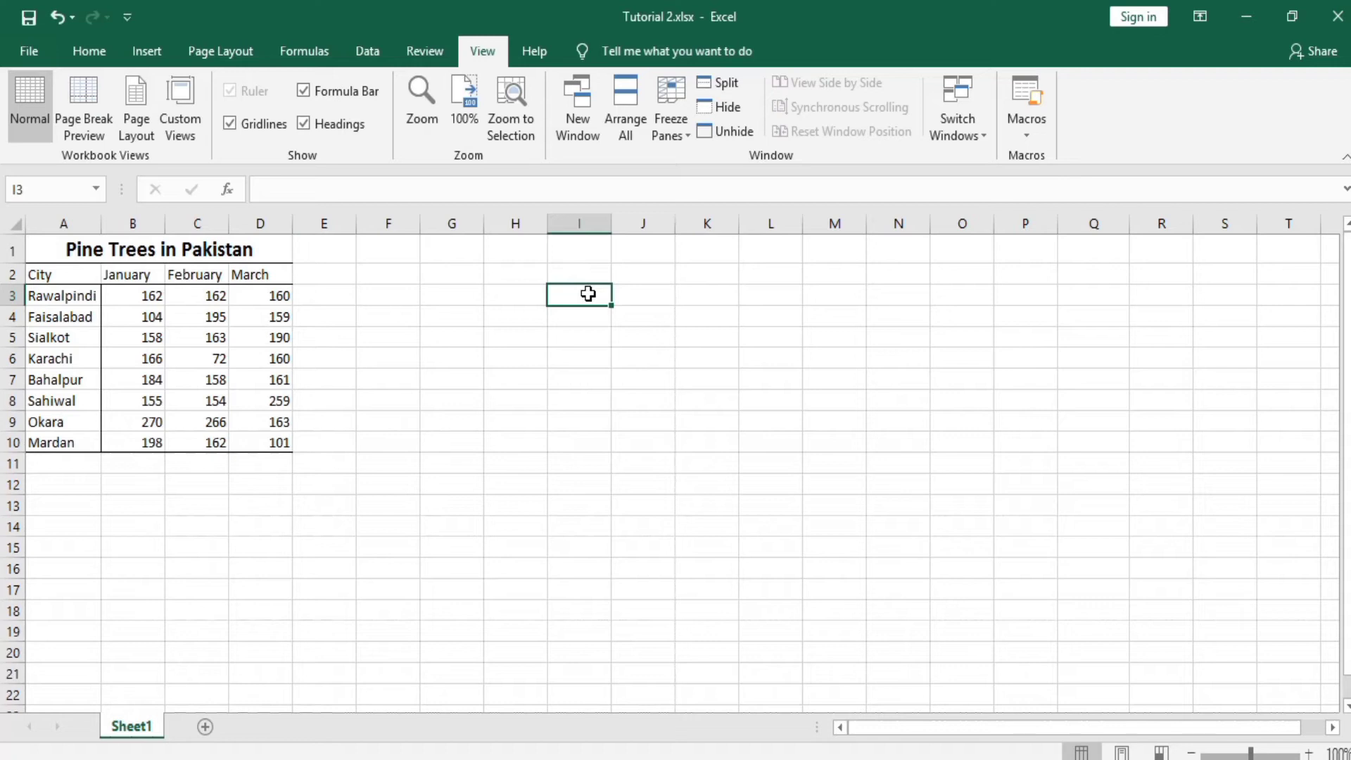
text(January)
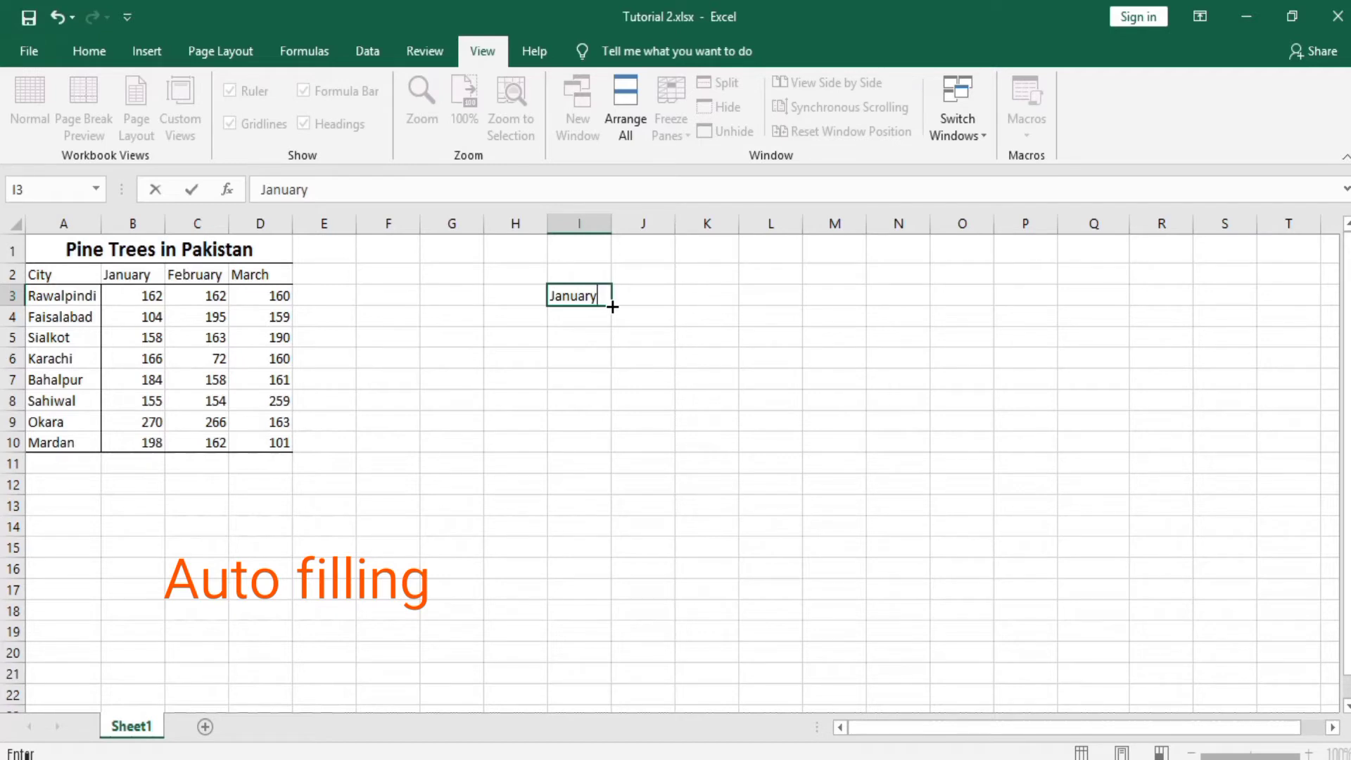
drag(612, 307, 606, 413)
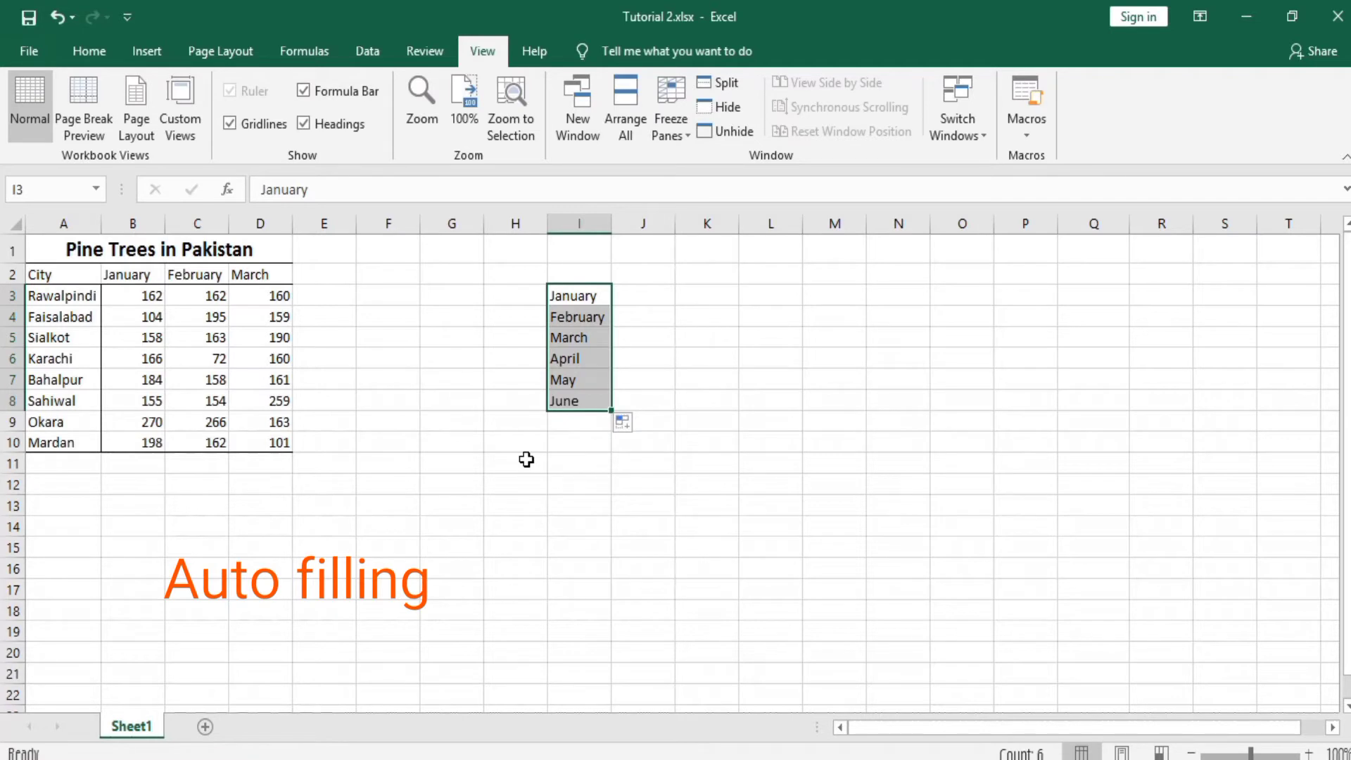
Step: Enter January in cell J3 and autofill the months down to September in J11
click(645, 291)
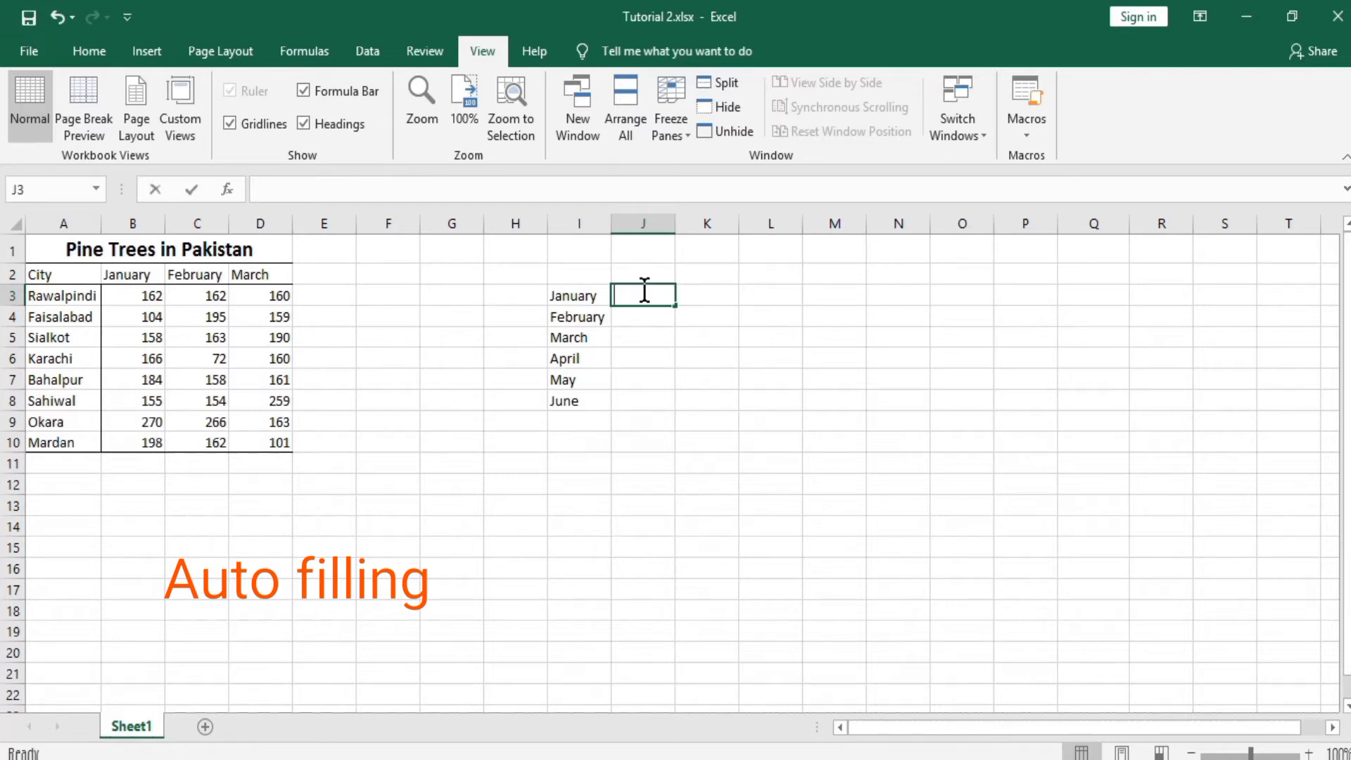
text(January)
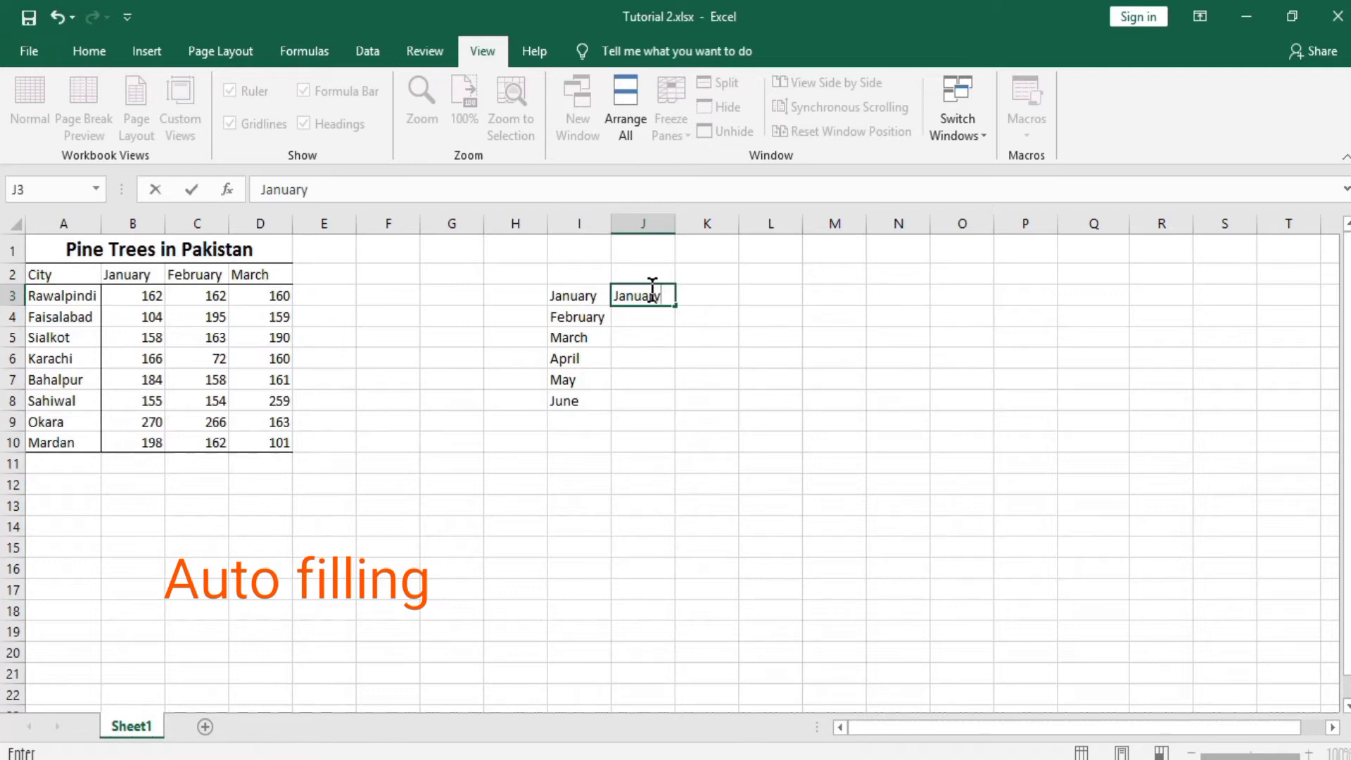
drag(674, 307, 660, 474)
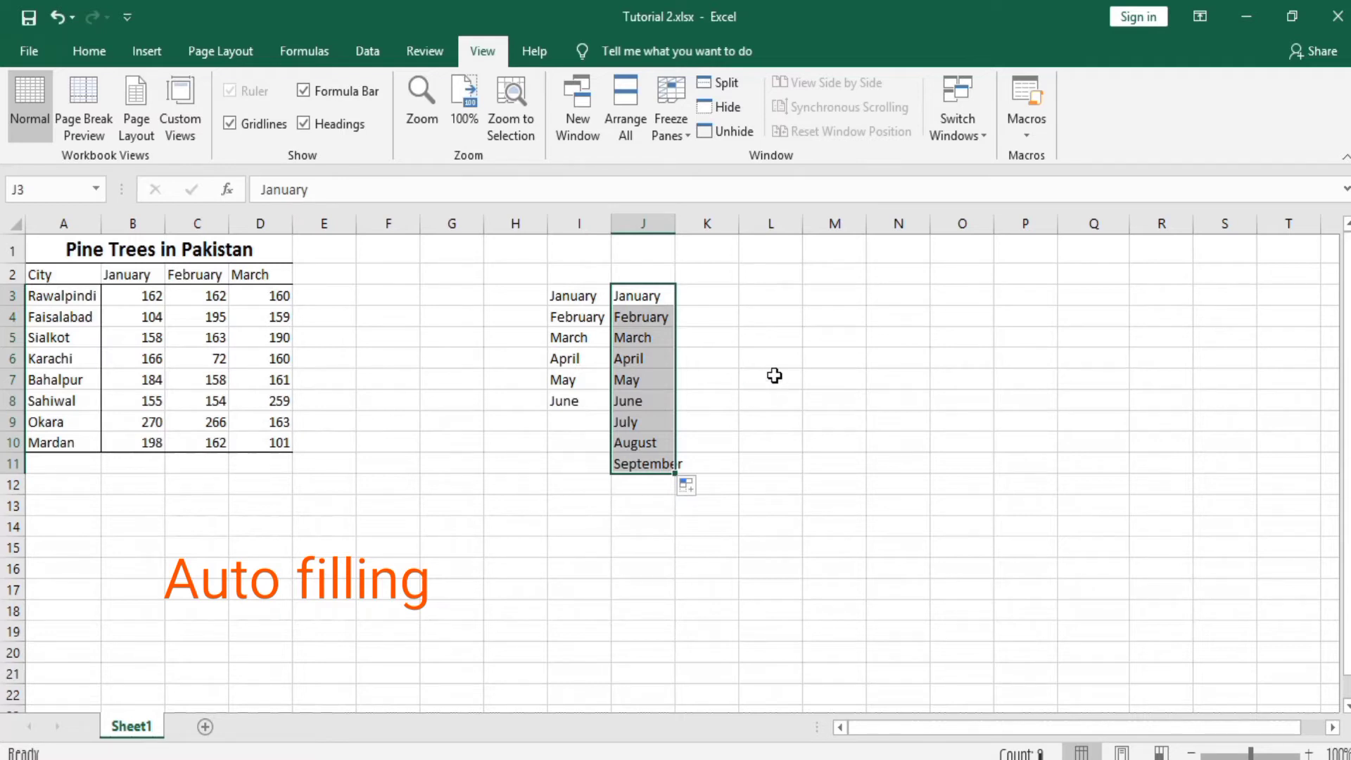
Step: Enter January in cell L5 and autofill the months across the row to May in P5
click(773, 333)
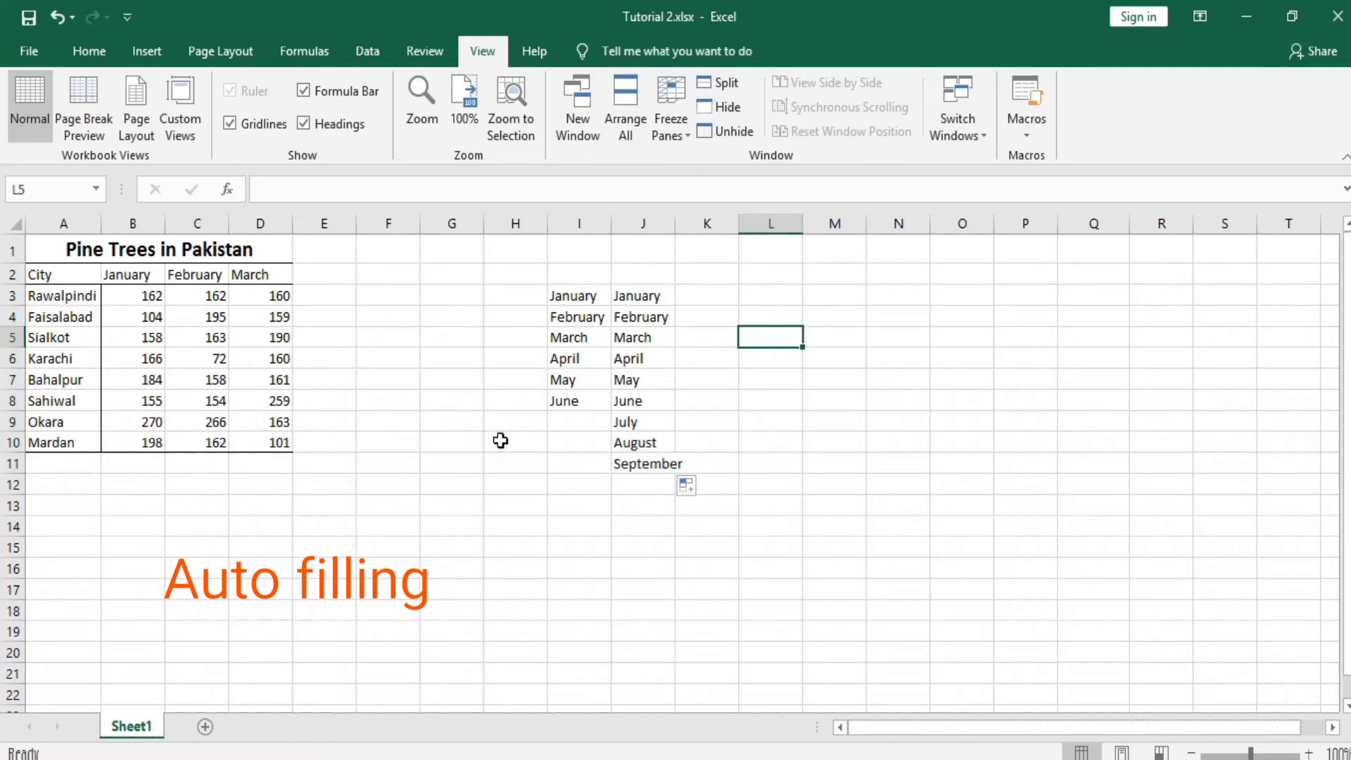
text(J)
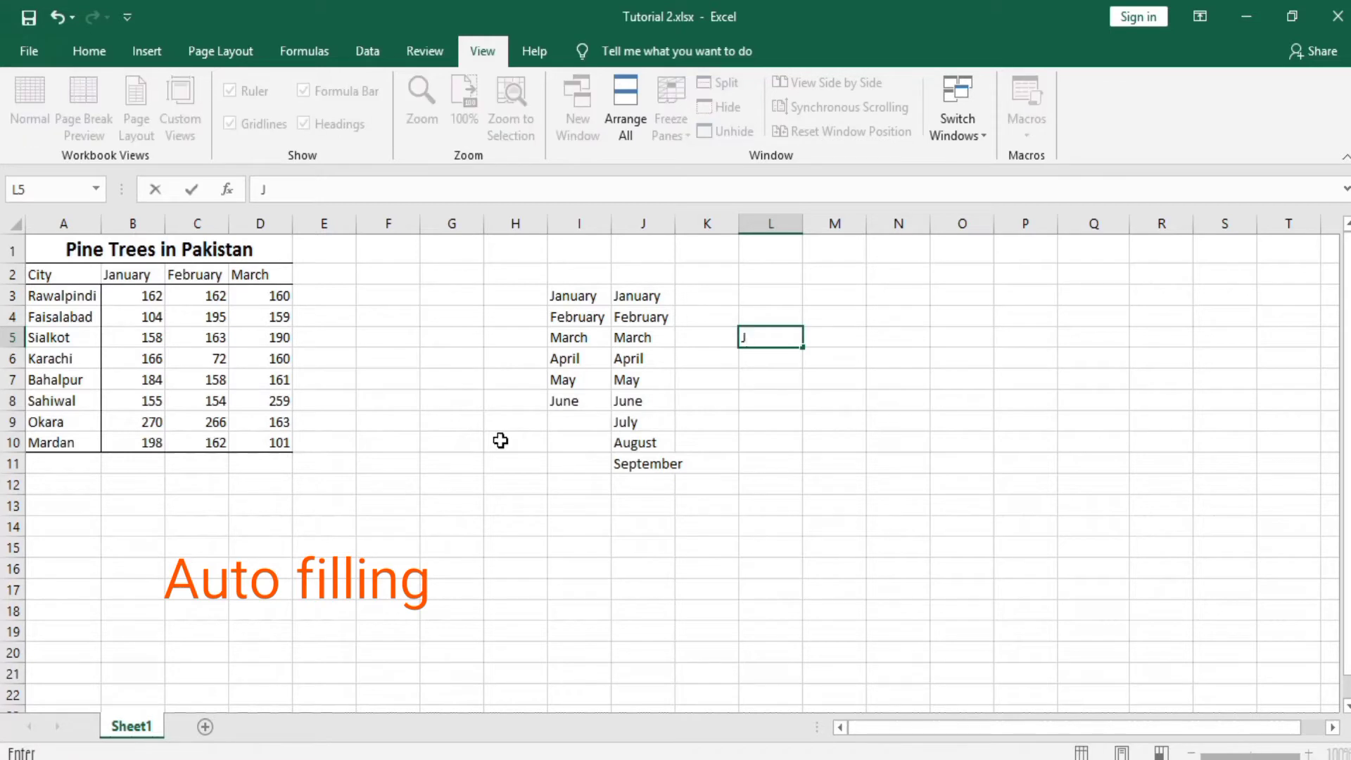
text(anuary)
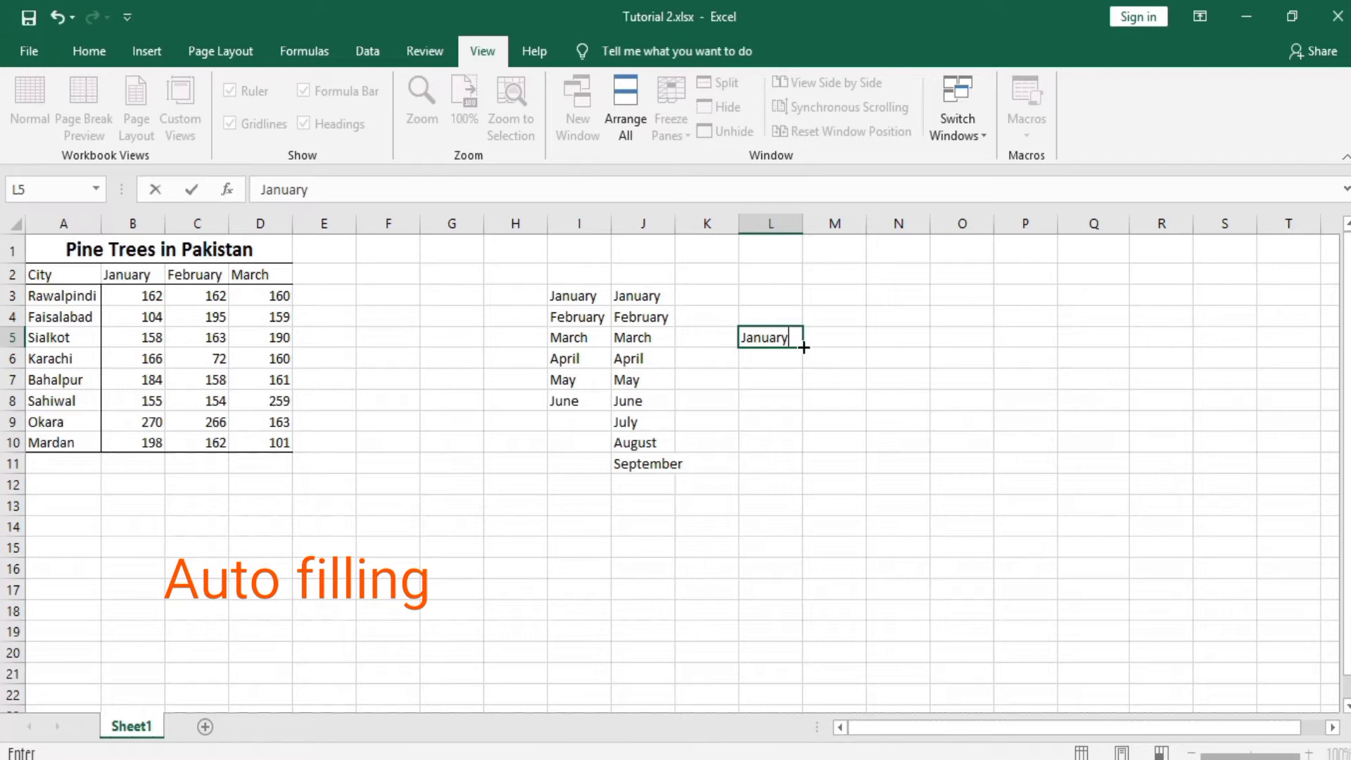
drag(804, 349, 1066, 341)
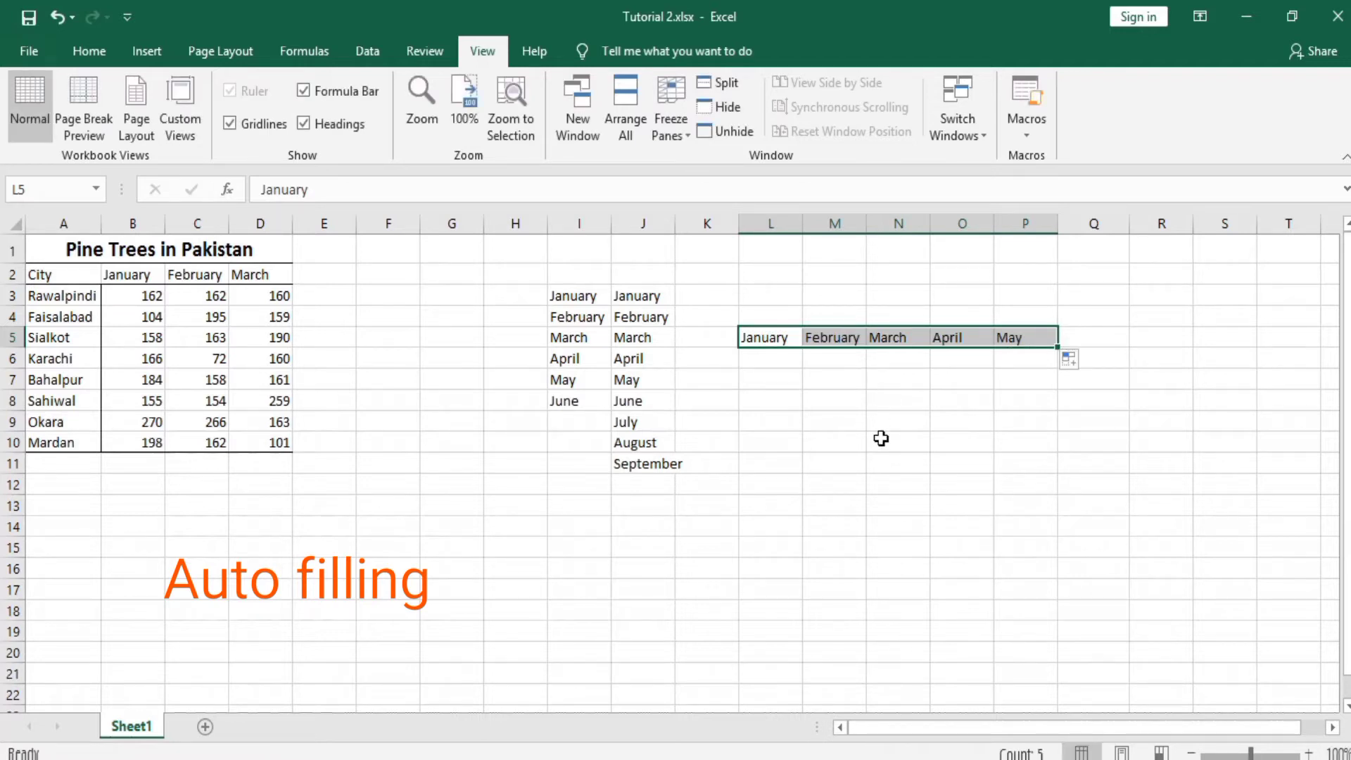
Step: Enter Friday in cell N13 and autofill the weekdays upward to Sunday in N8
click(897, 508)
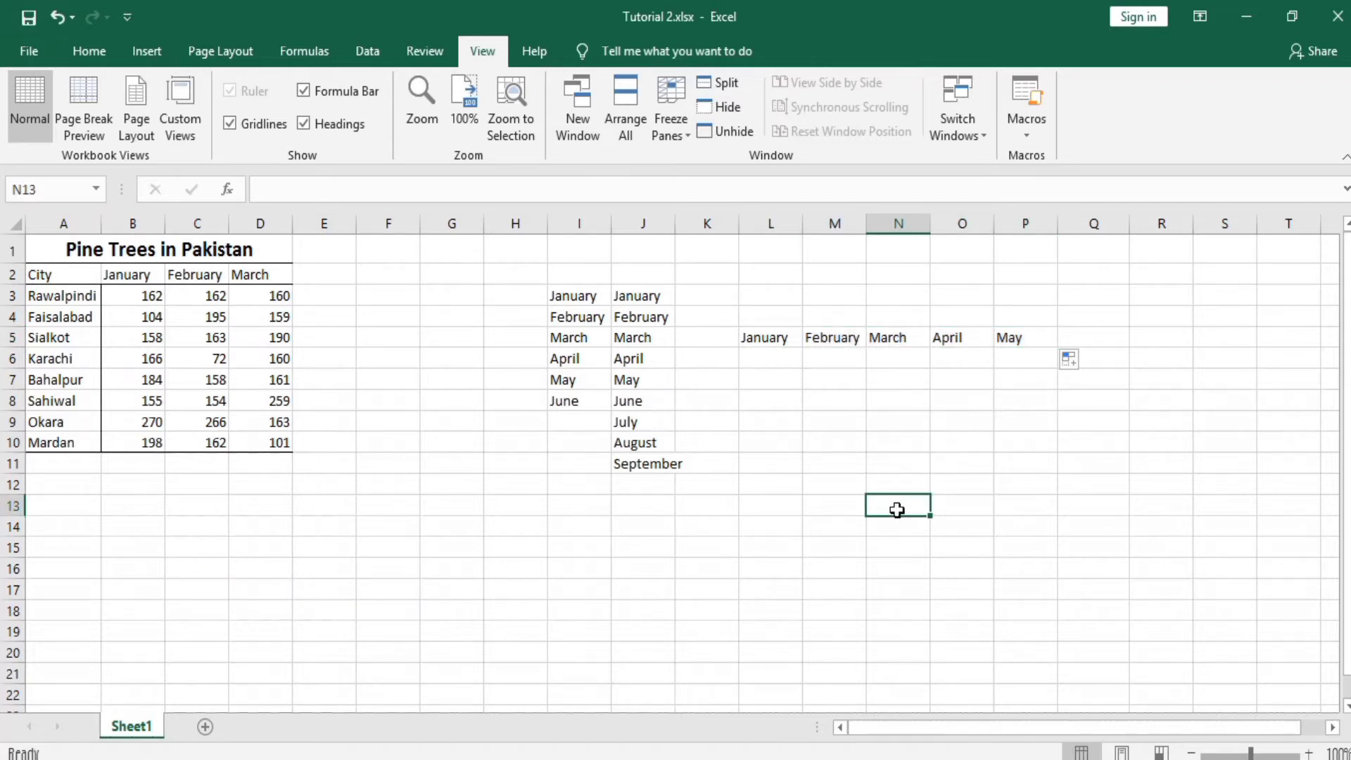
text(Fr)
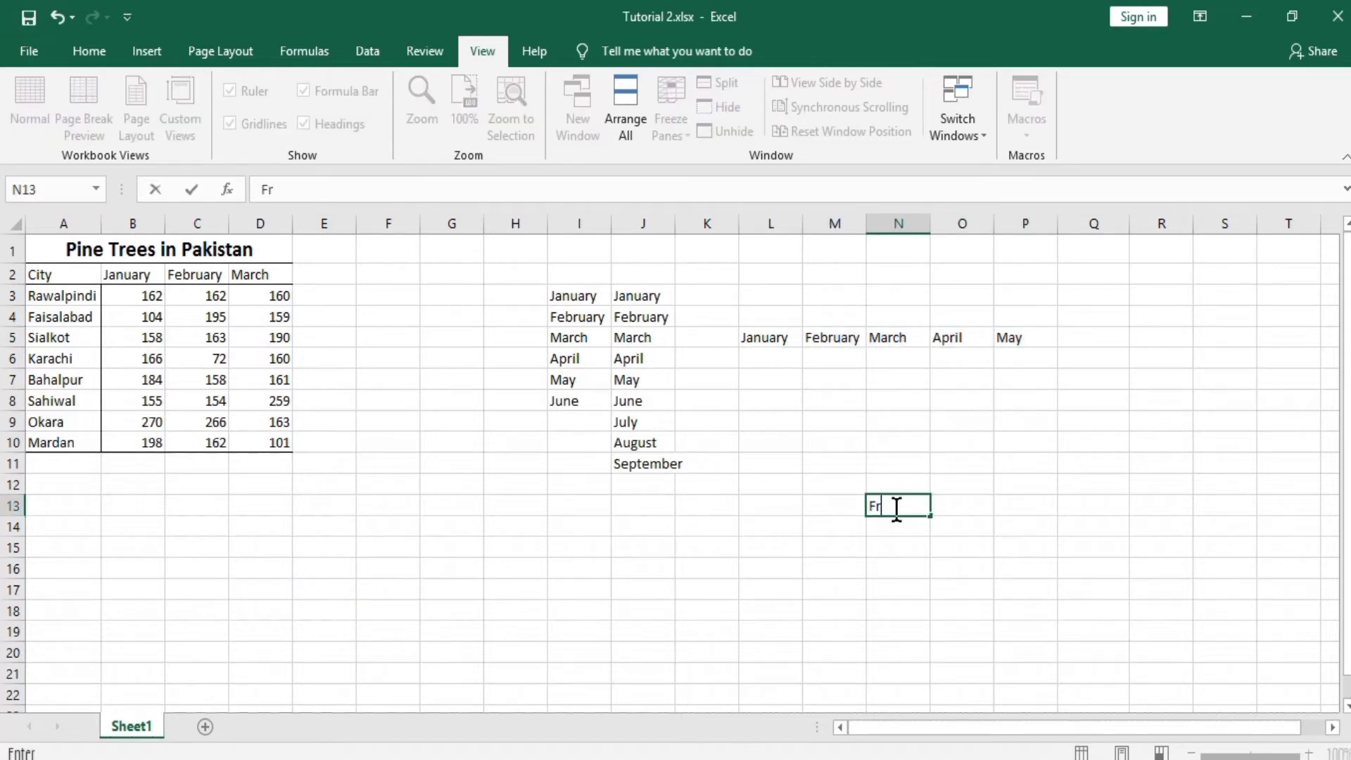
text(iday)
drag(931, 518, 914, 382)
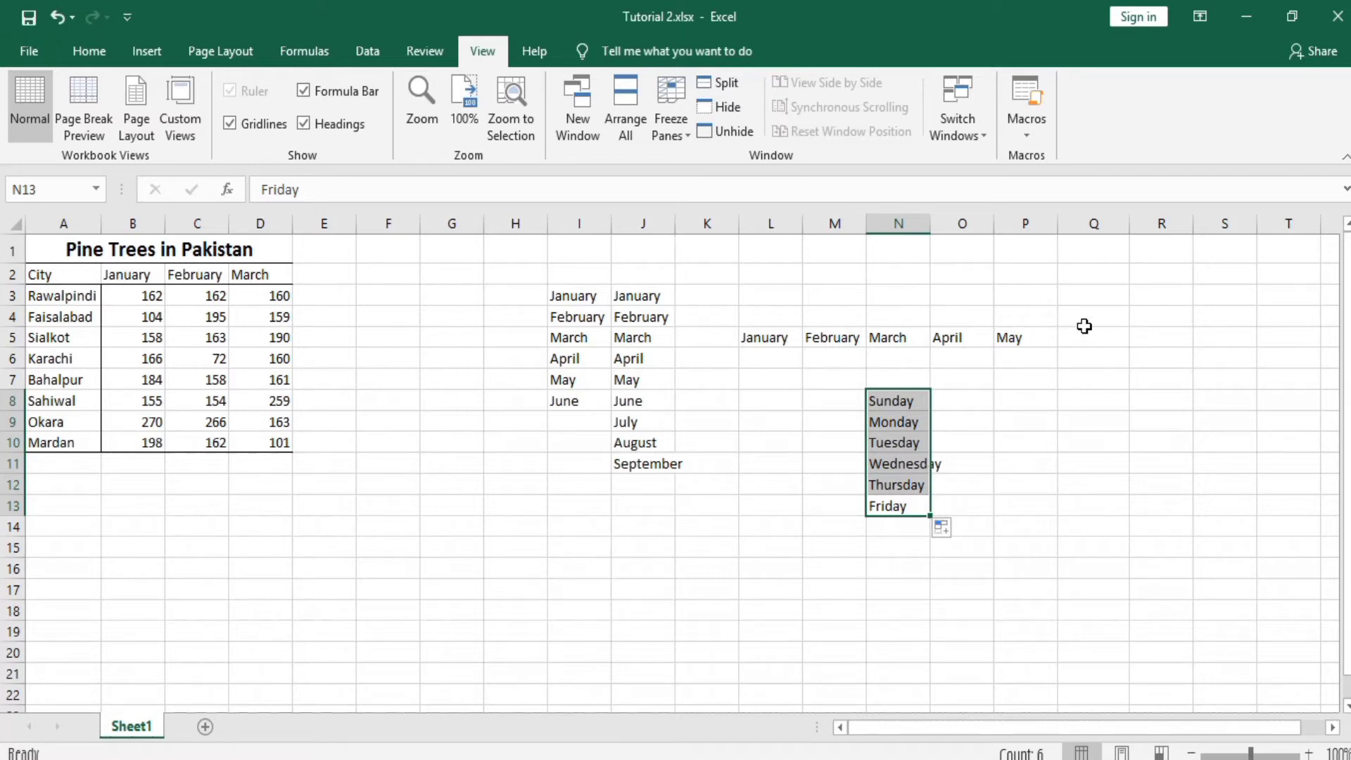
Step: Enter 1 in cell Q3 and autofill it down to Q12
click(1087, 294)
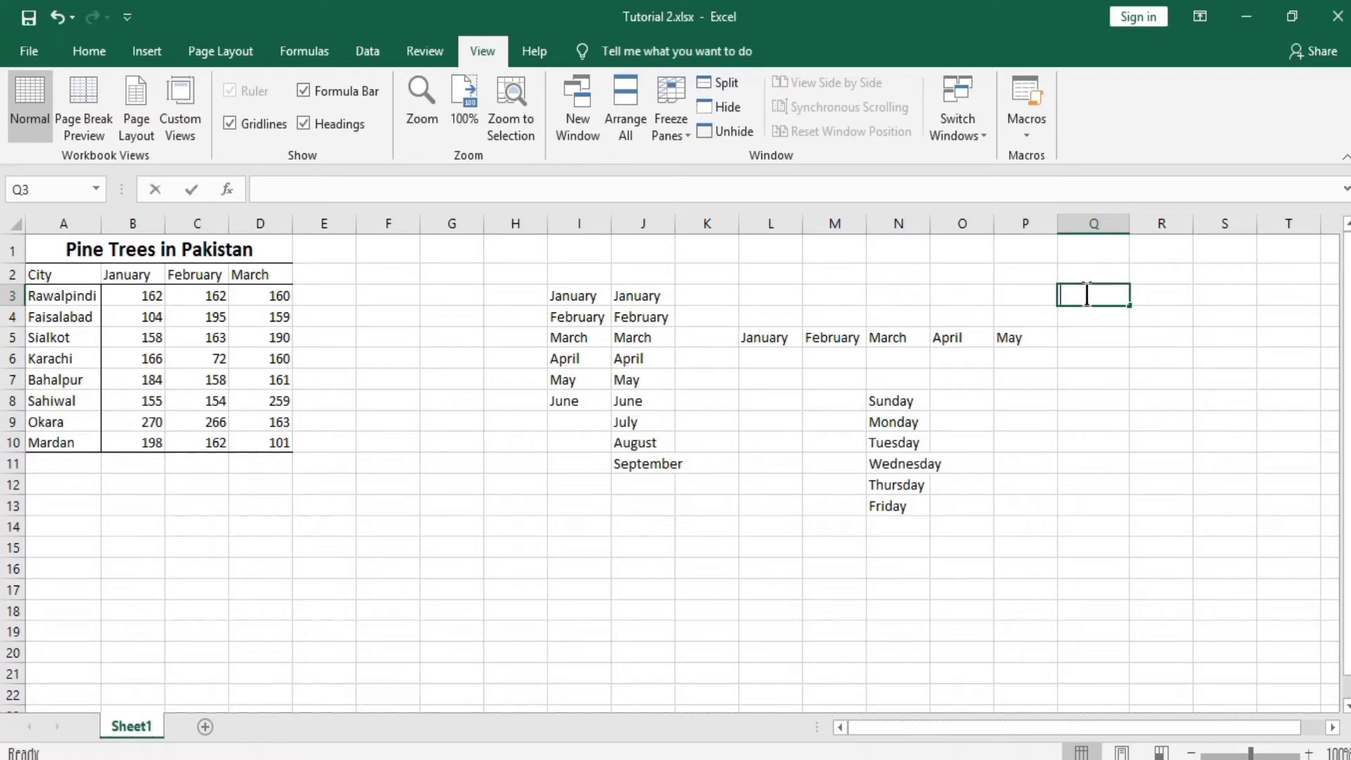
text(1)
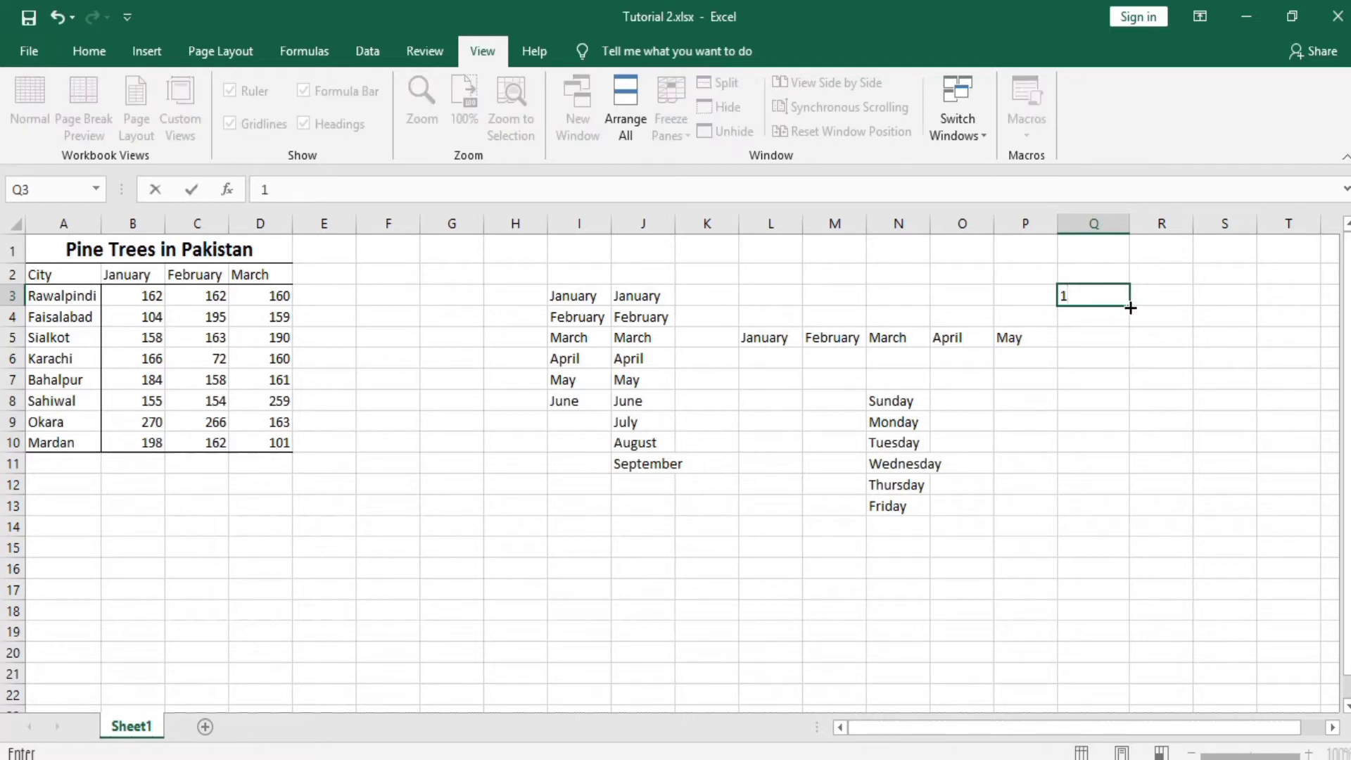
drag(1129, 308, 1127, 494)
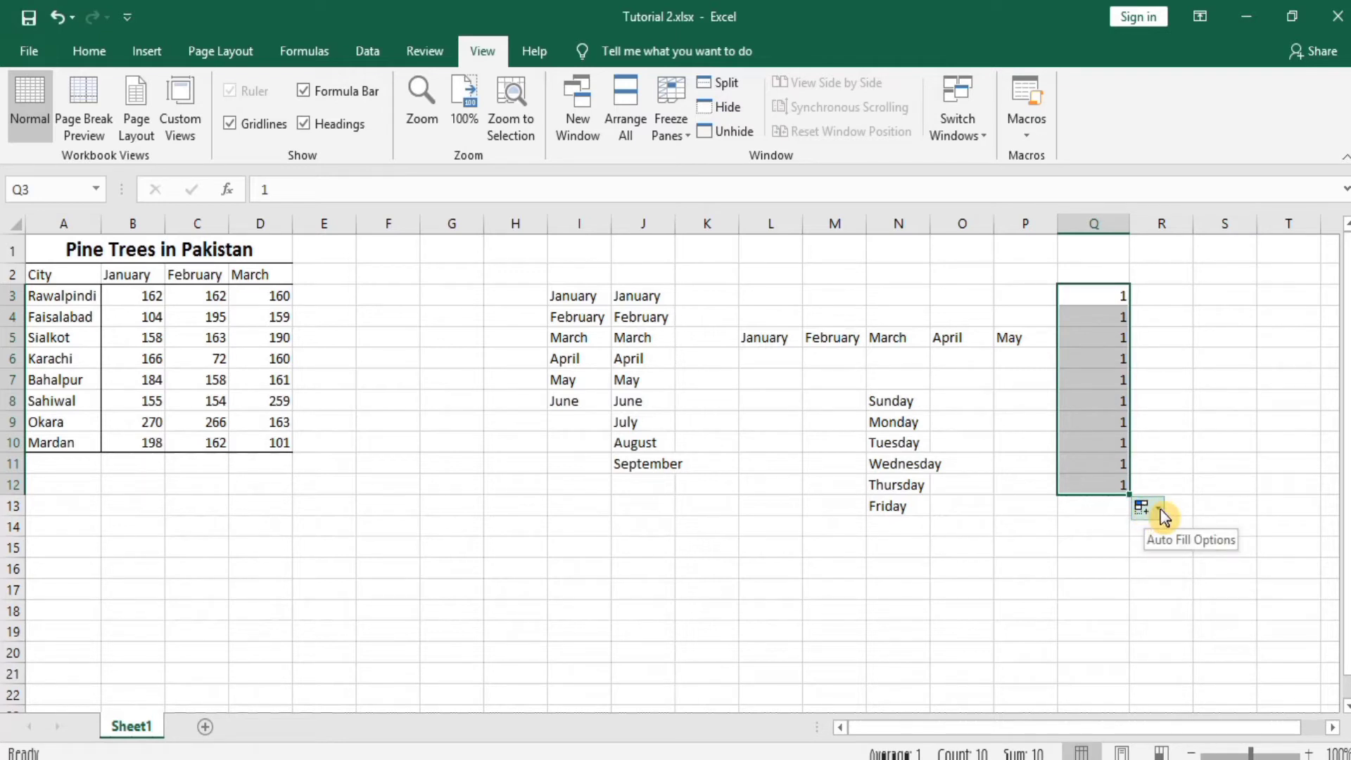
Step: Change the autofill of Q3:Q12 to Fill Series and switch it back to Copy Cells
click(1159, 513)
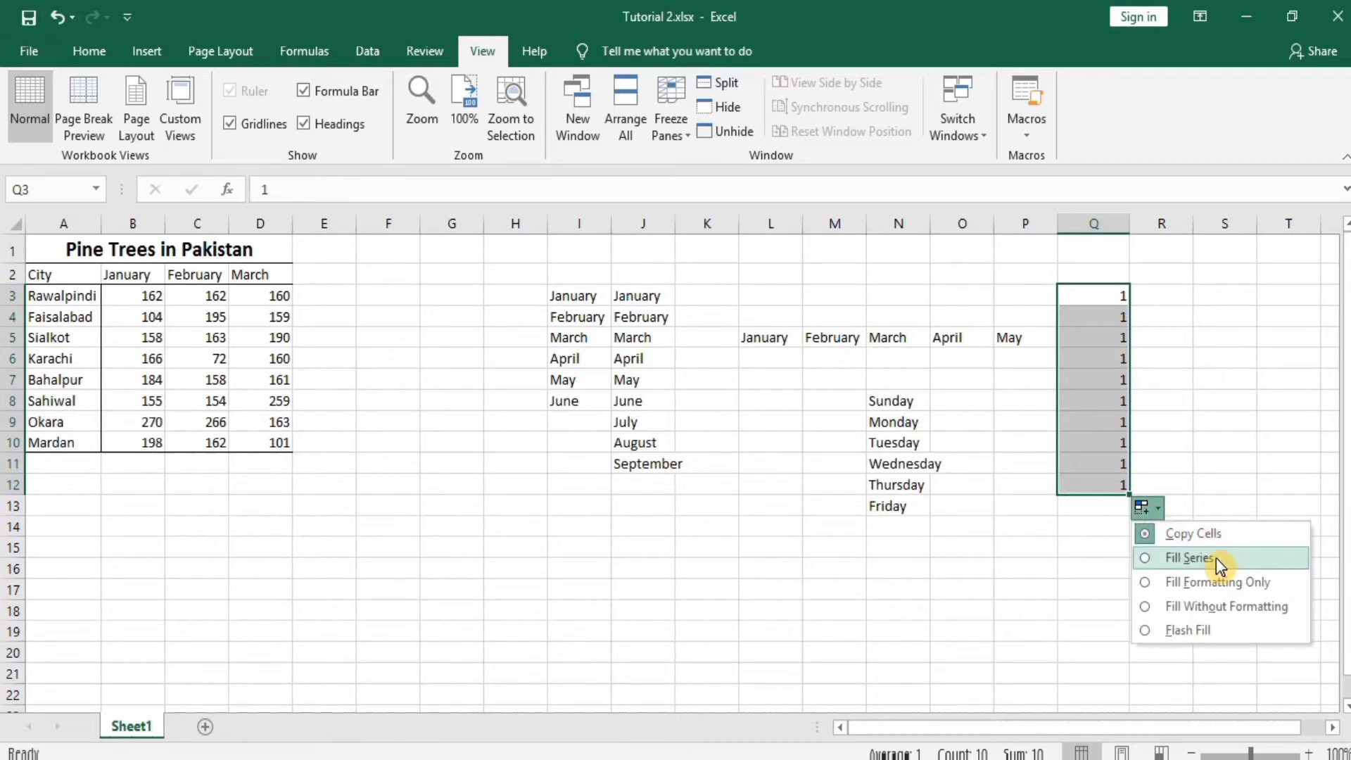
click(1144, 559)
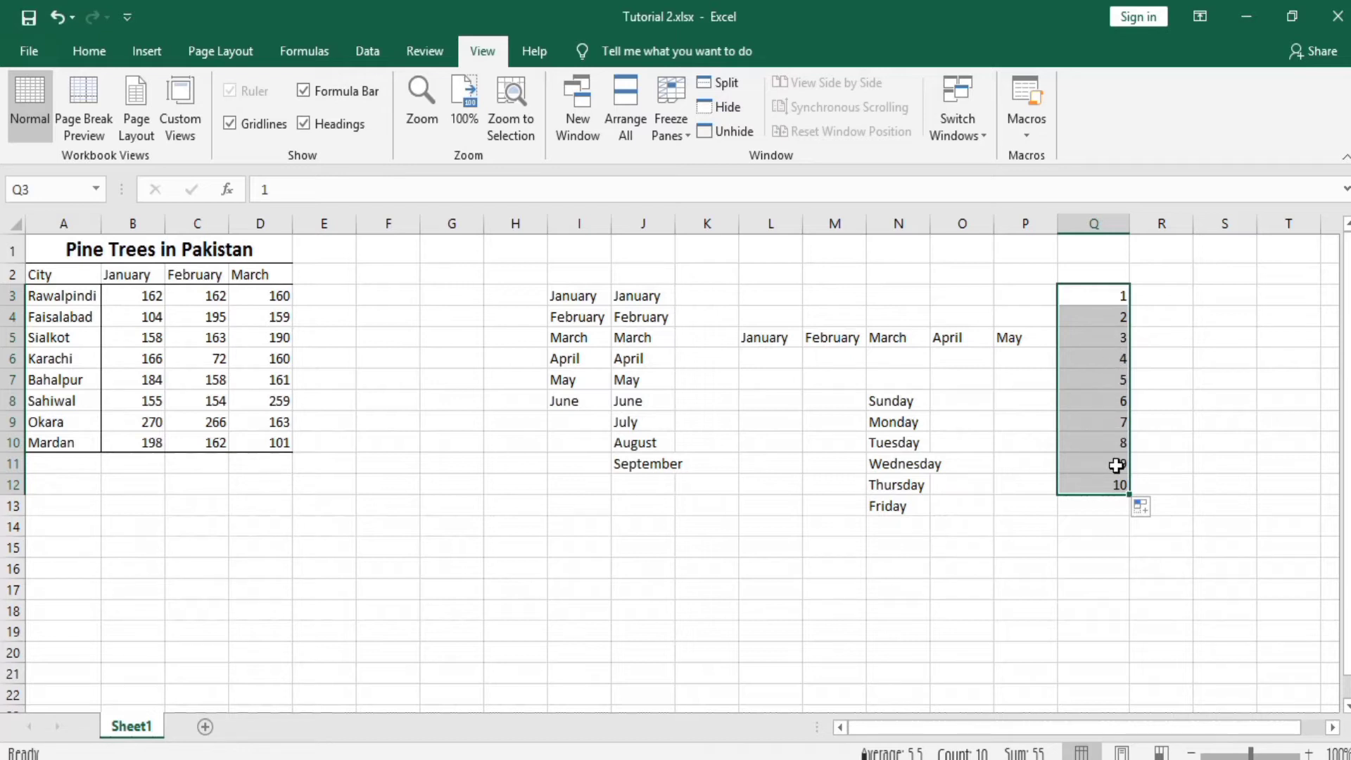
click(1155, 513)
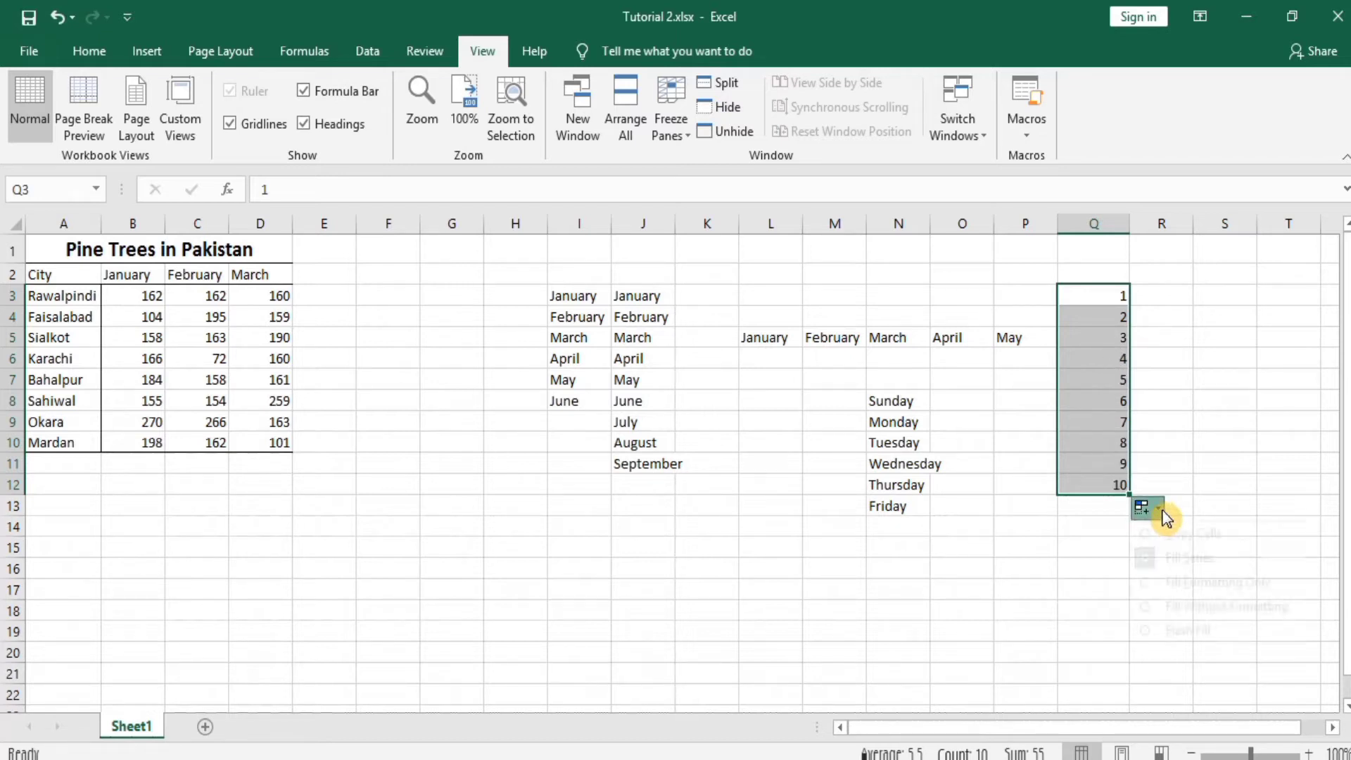
click(1157, 532)
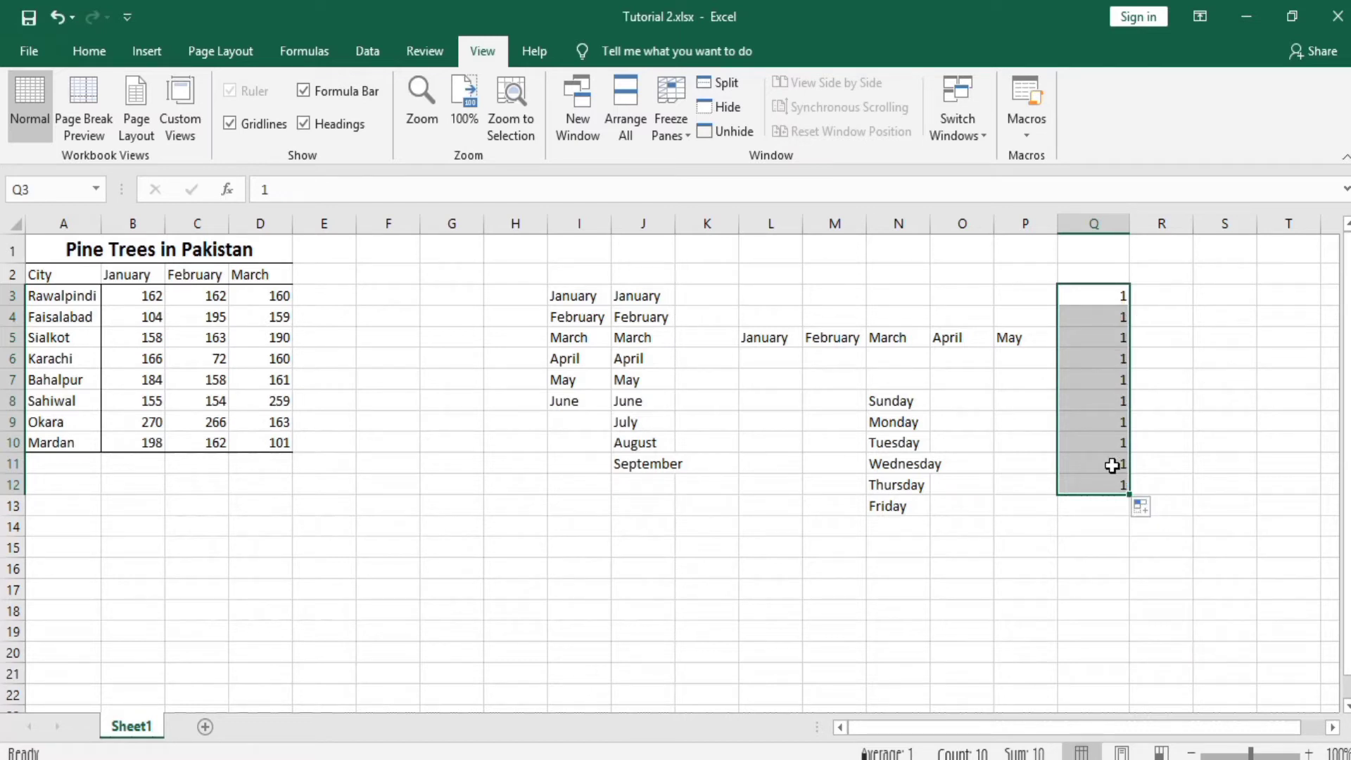
Step: Enter the values 5, 10 and 15 in cells R3, R4 and R5
click(1170, 295)
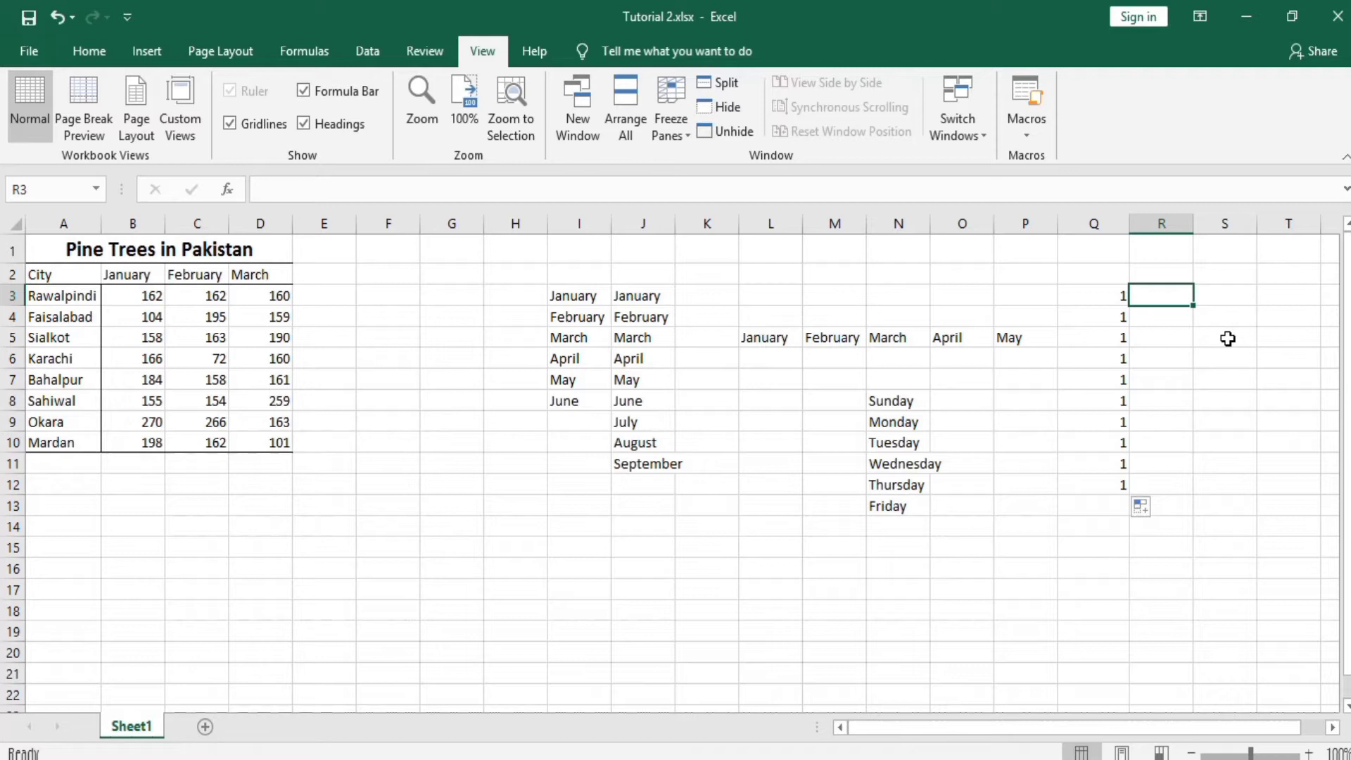
text(5)
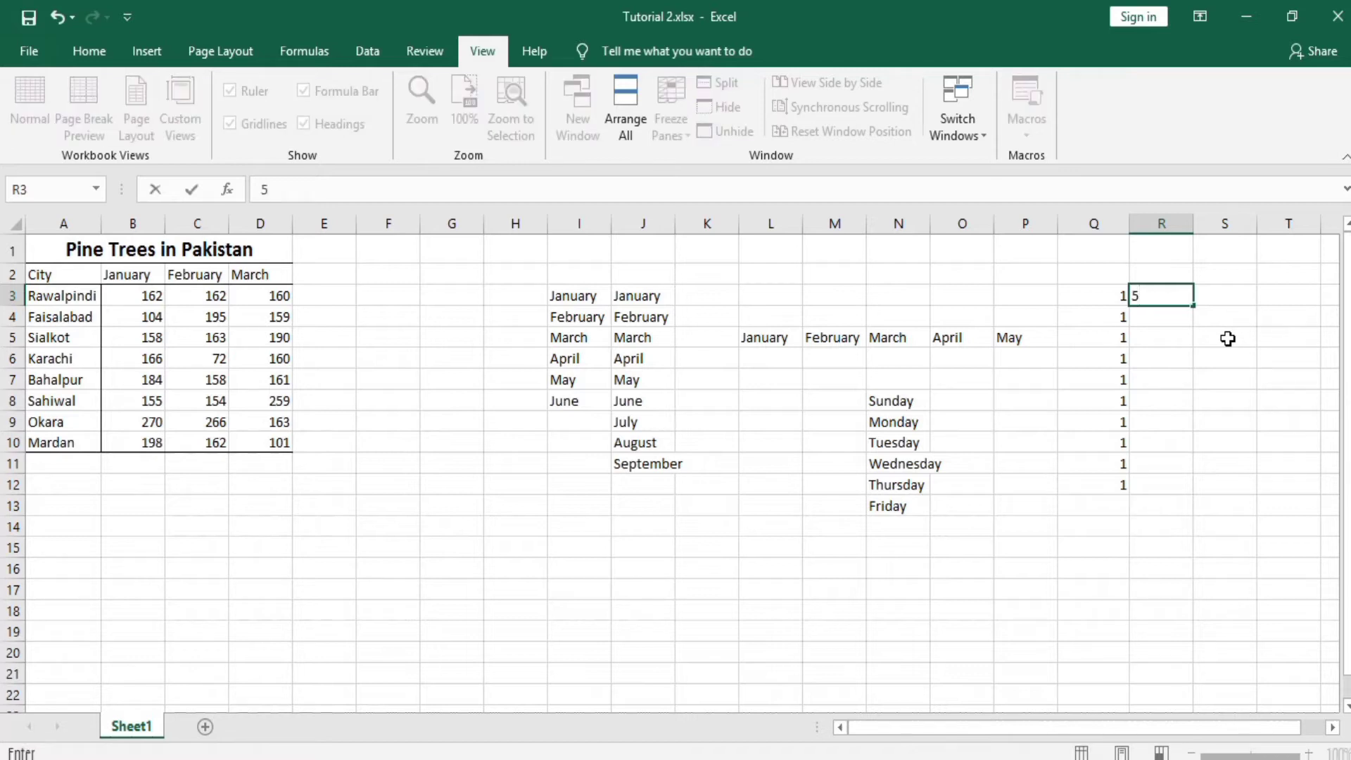
key(Return)
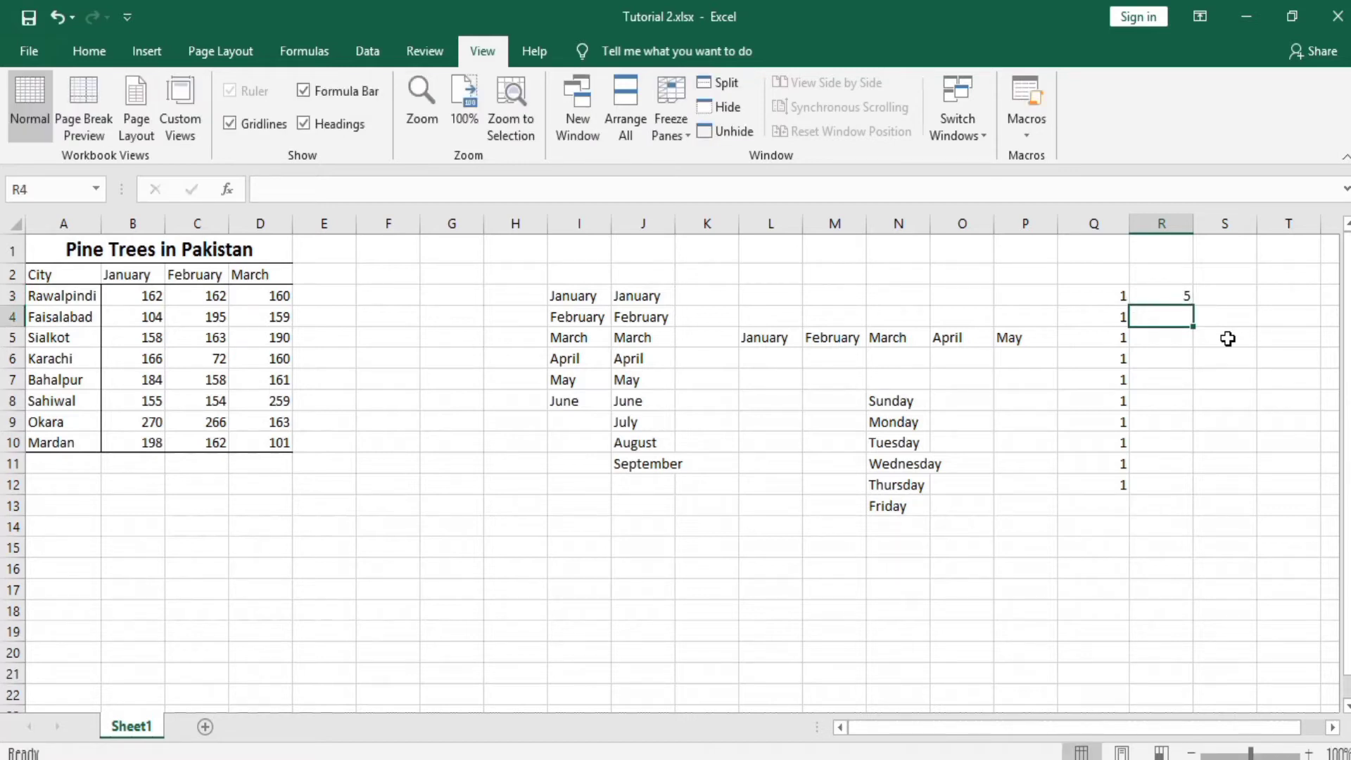
text(1)
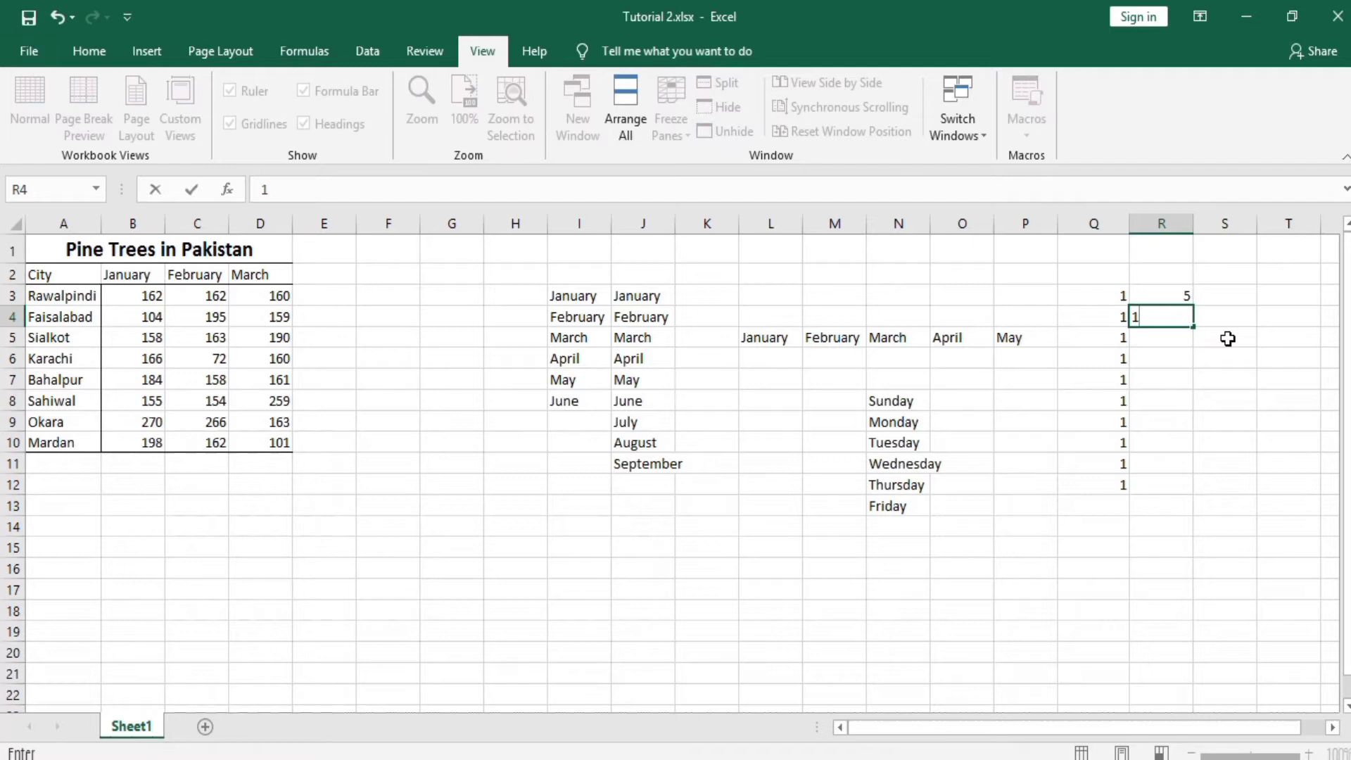
text(0)
key(Return)
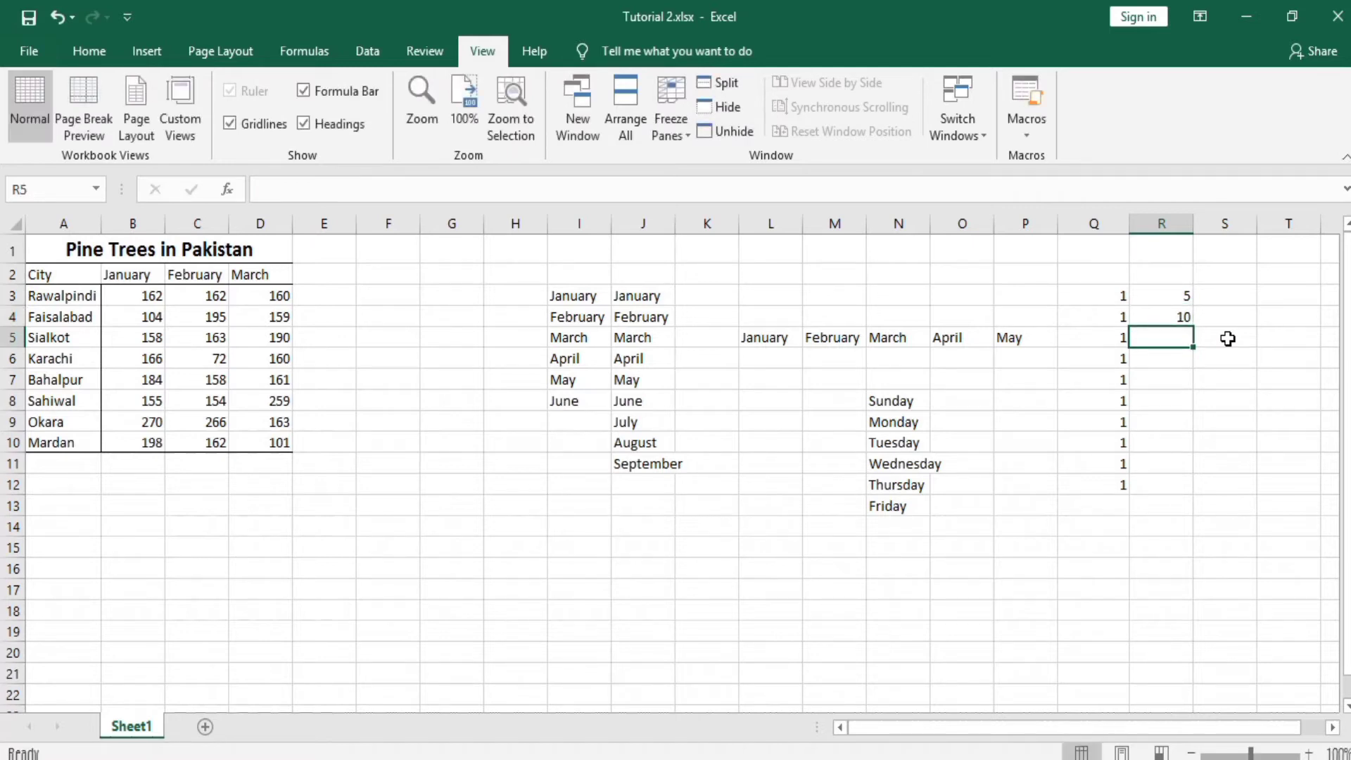
text(15)
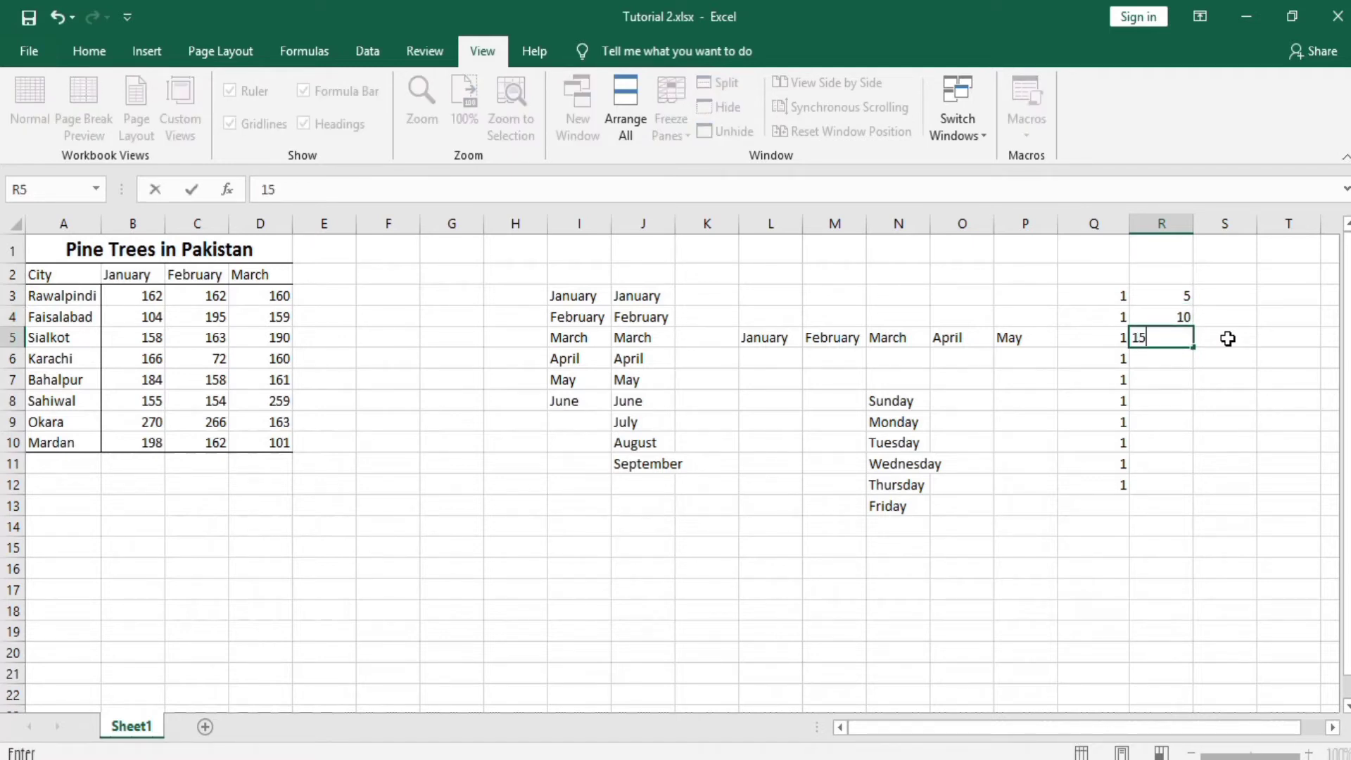
key(Return)
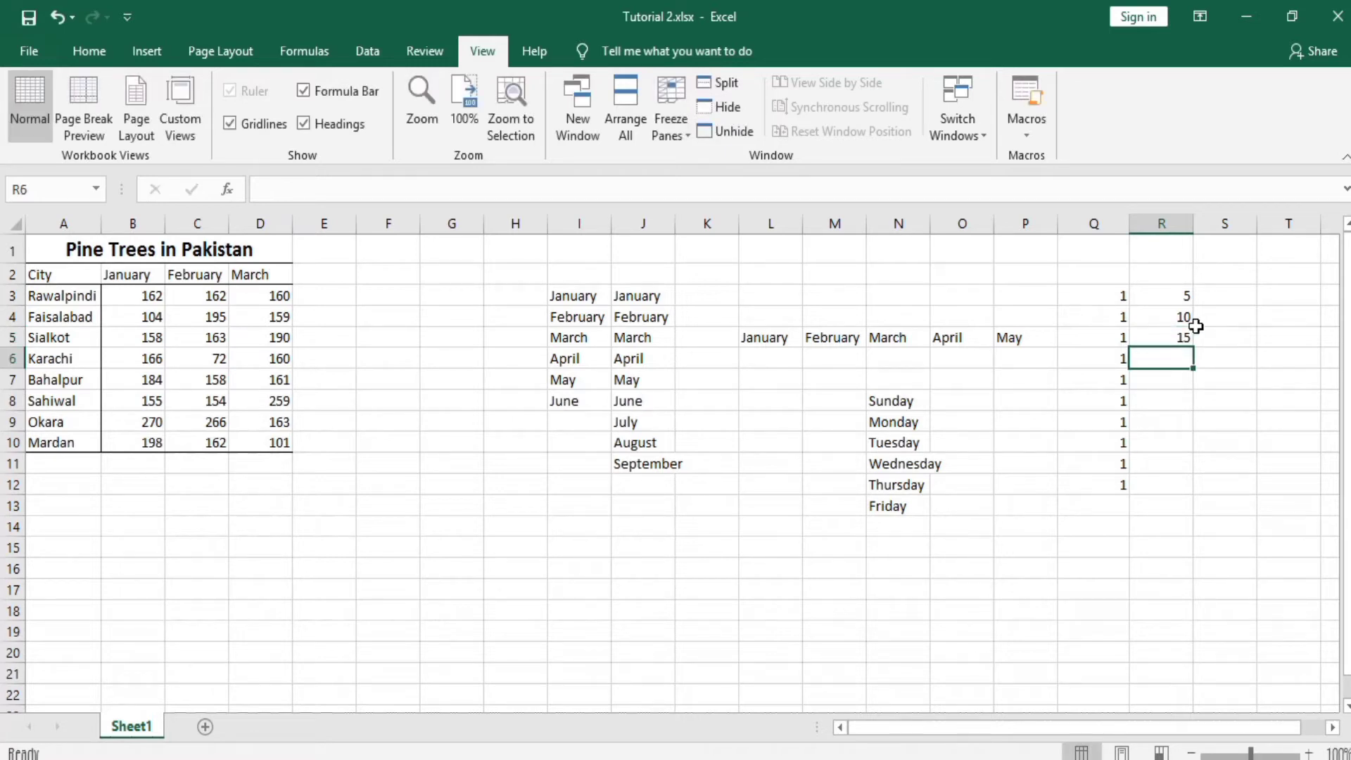
Step: Autofill the R3:R5 values down to R13 and set the fill option to Copy Cells
click(1151, 291)
drag(1151, 293, 1161, 337)
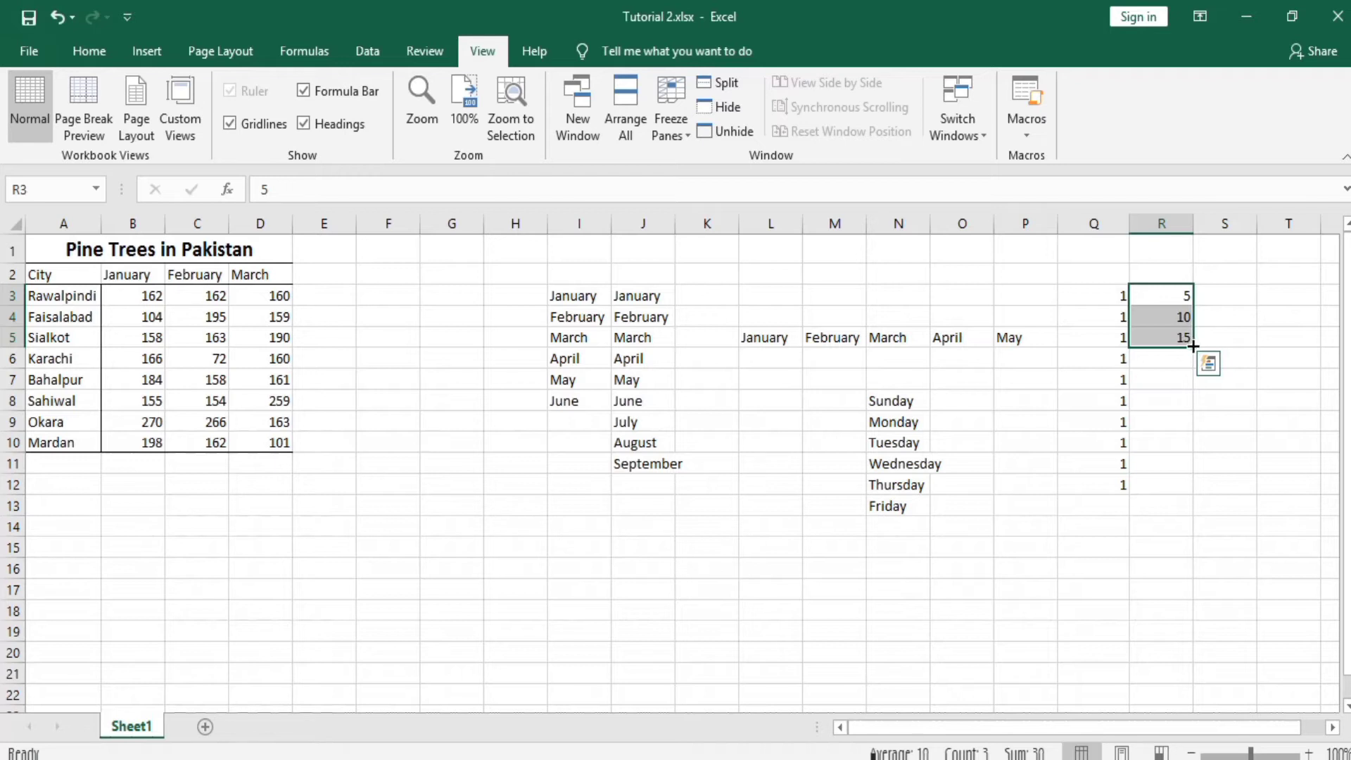
drag(1193, 347, 1189, 517)
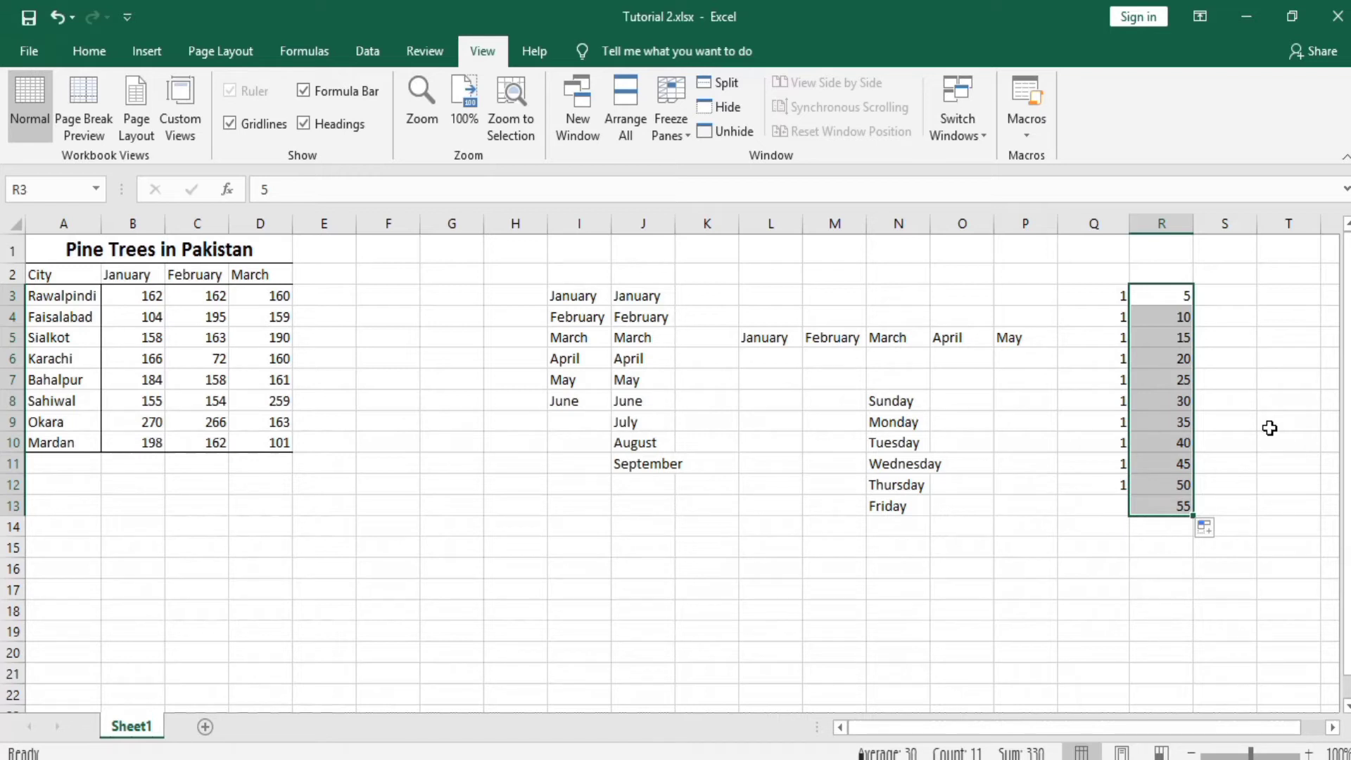
click(1223, 535)
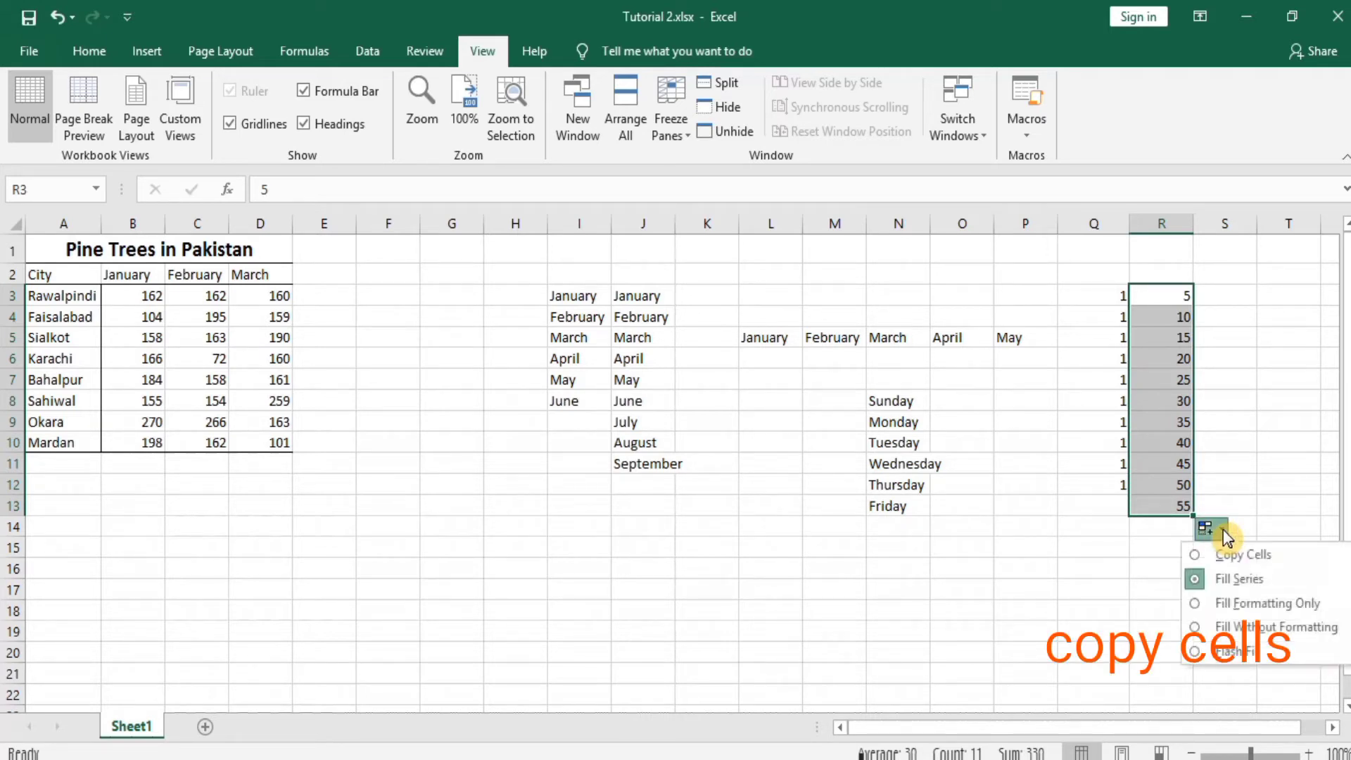
click(1195, 555)
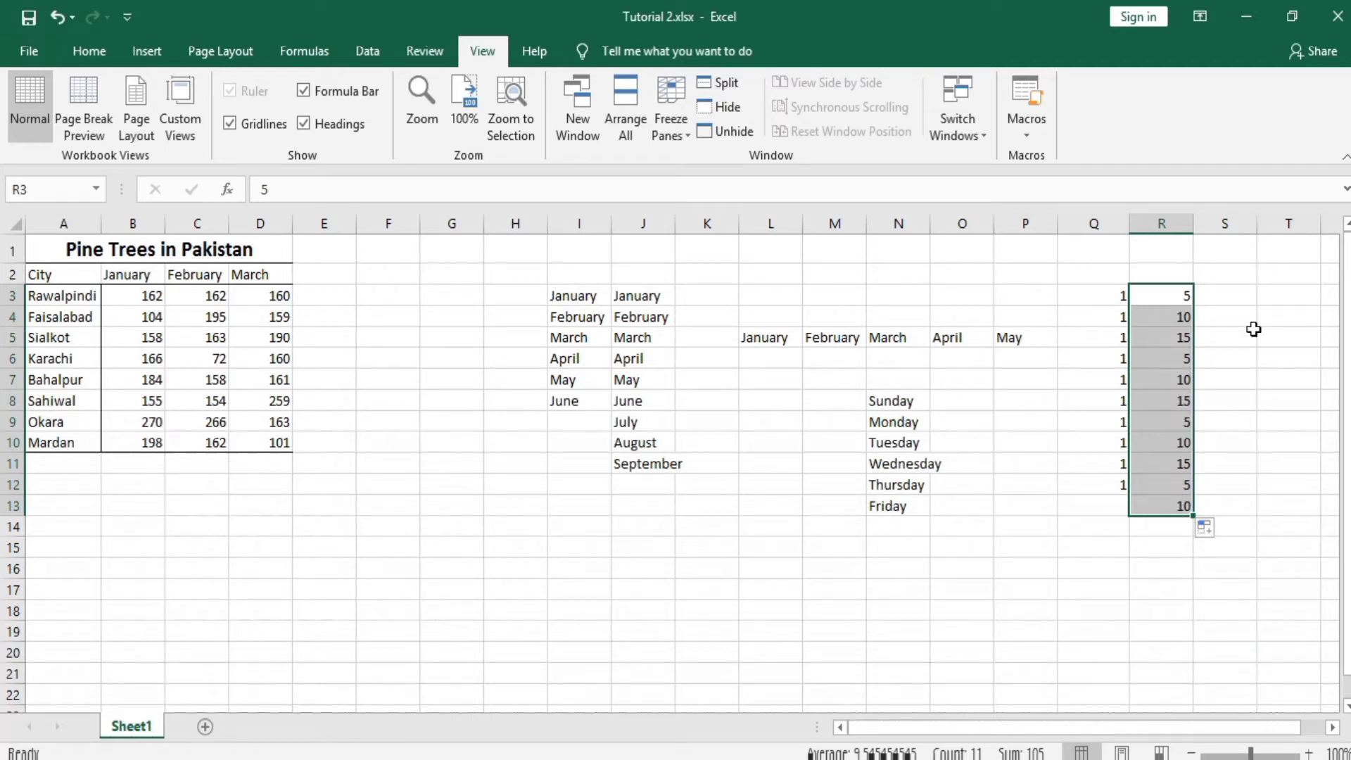
Step: Enter the values 2 and 4 in cells S3 and S4
click(1243, 299)
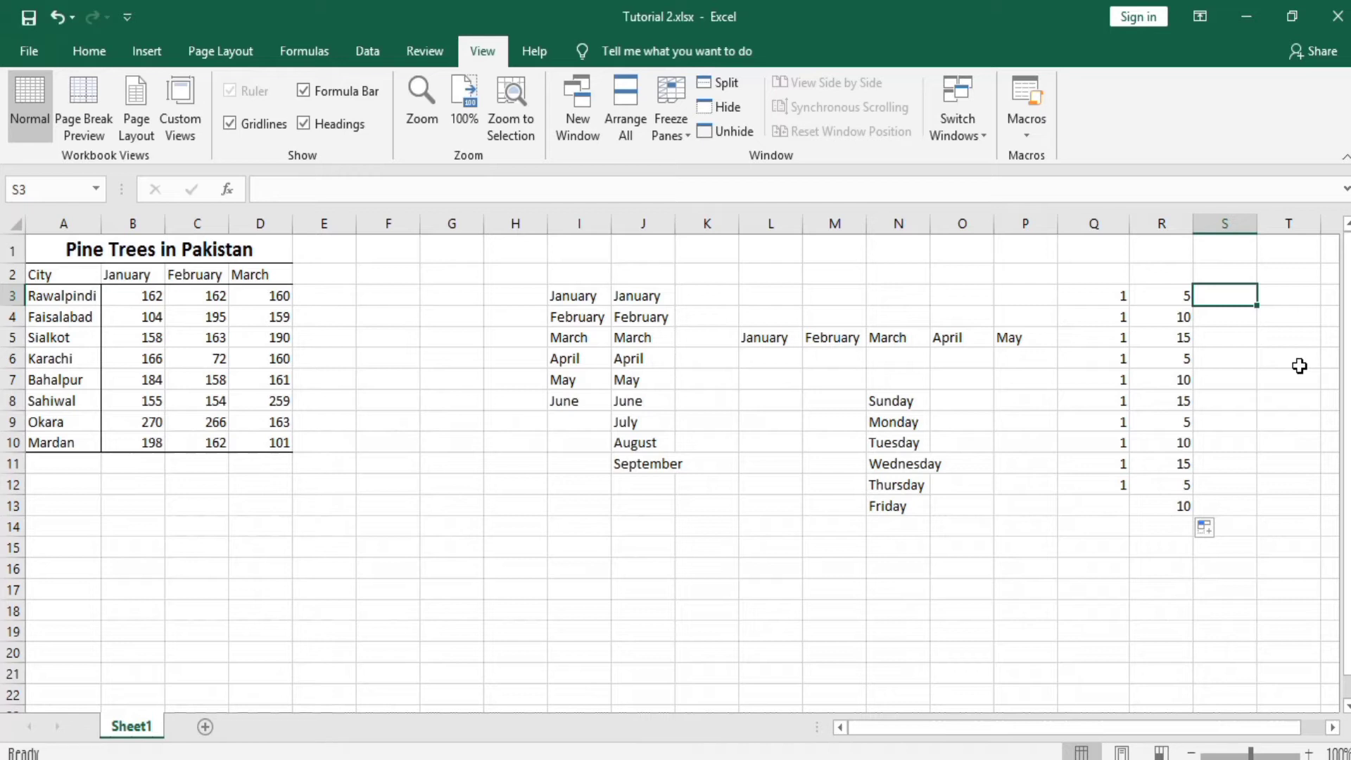
text(2)
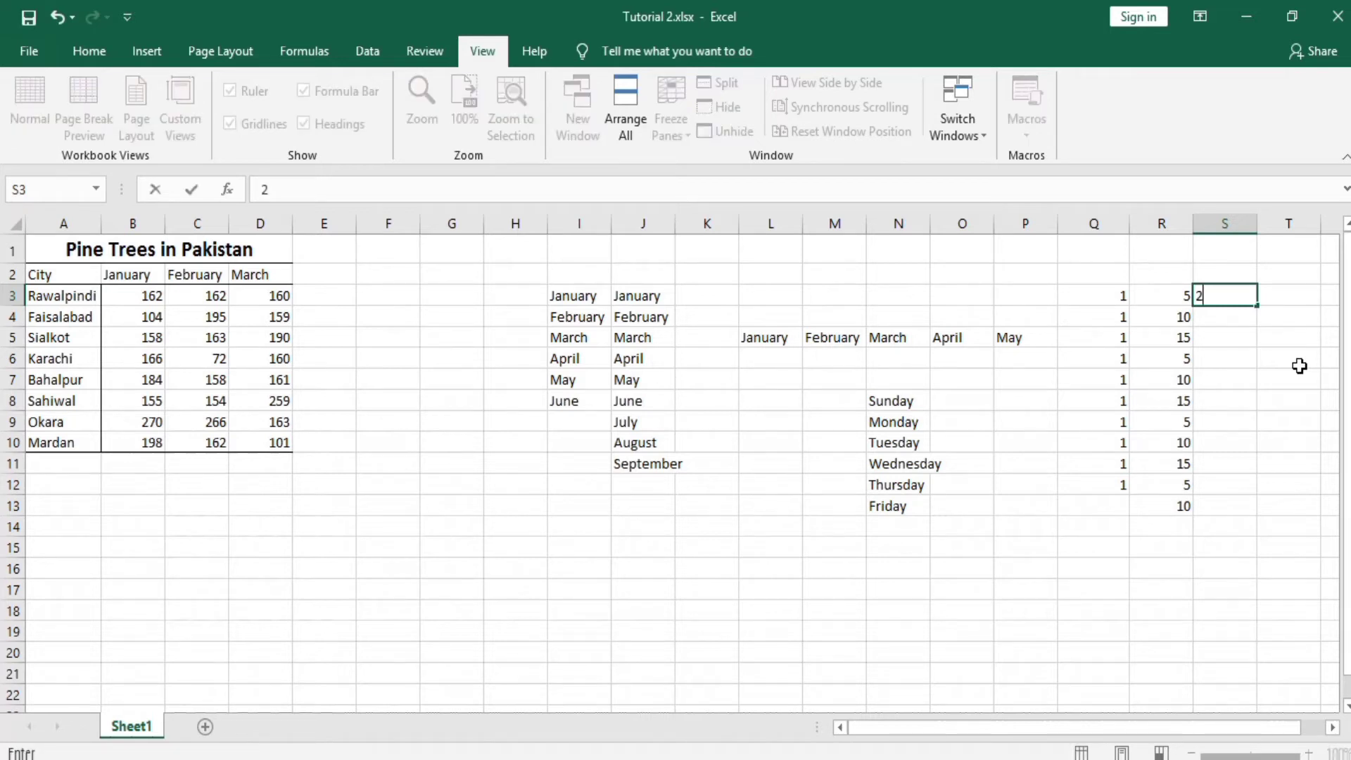
key(Return)
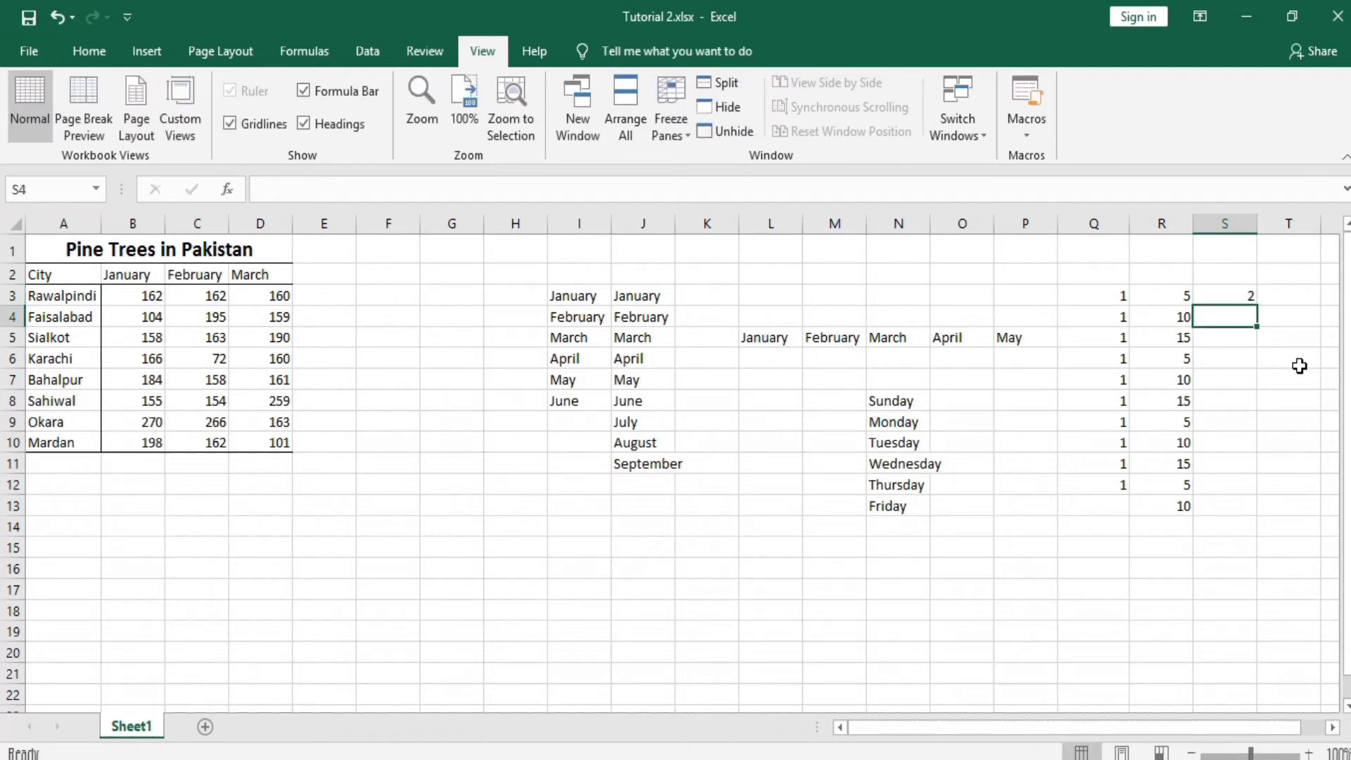
text(4)
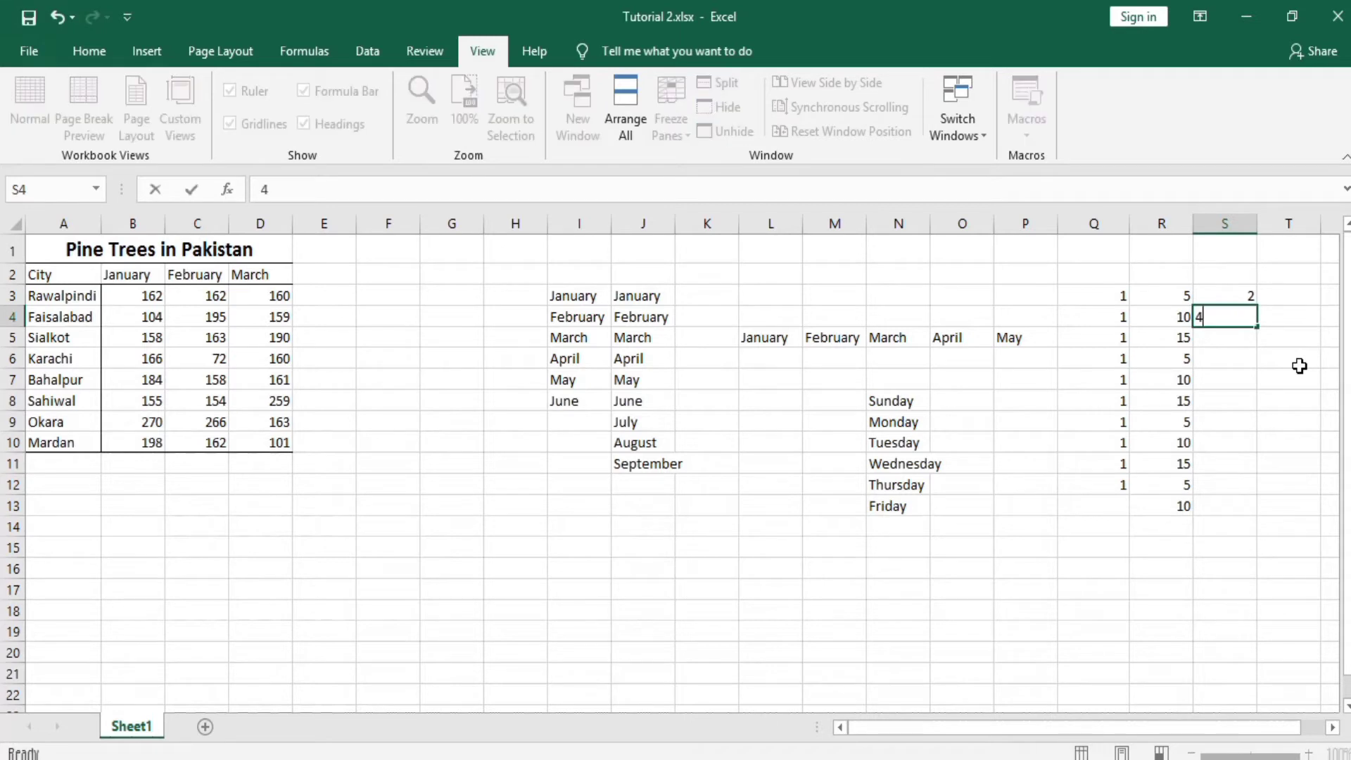
key(Return)
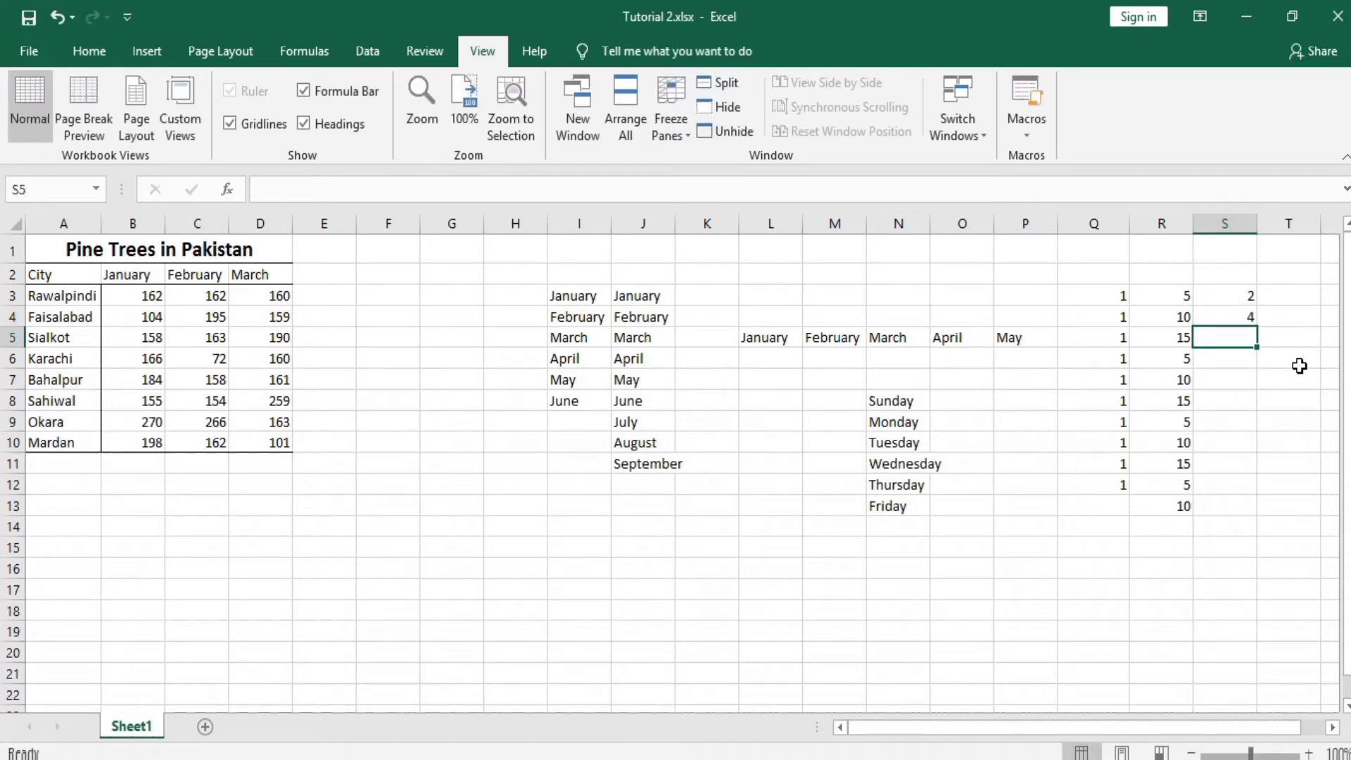
Step: Autofill the S3:S4 number pattern down to S13
click(1224, 297)
drag(1224, 297, 1224, 316)
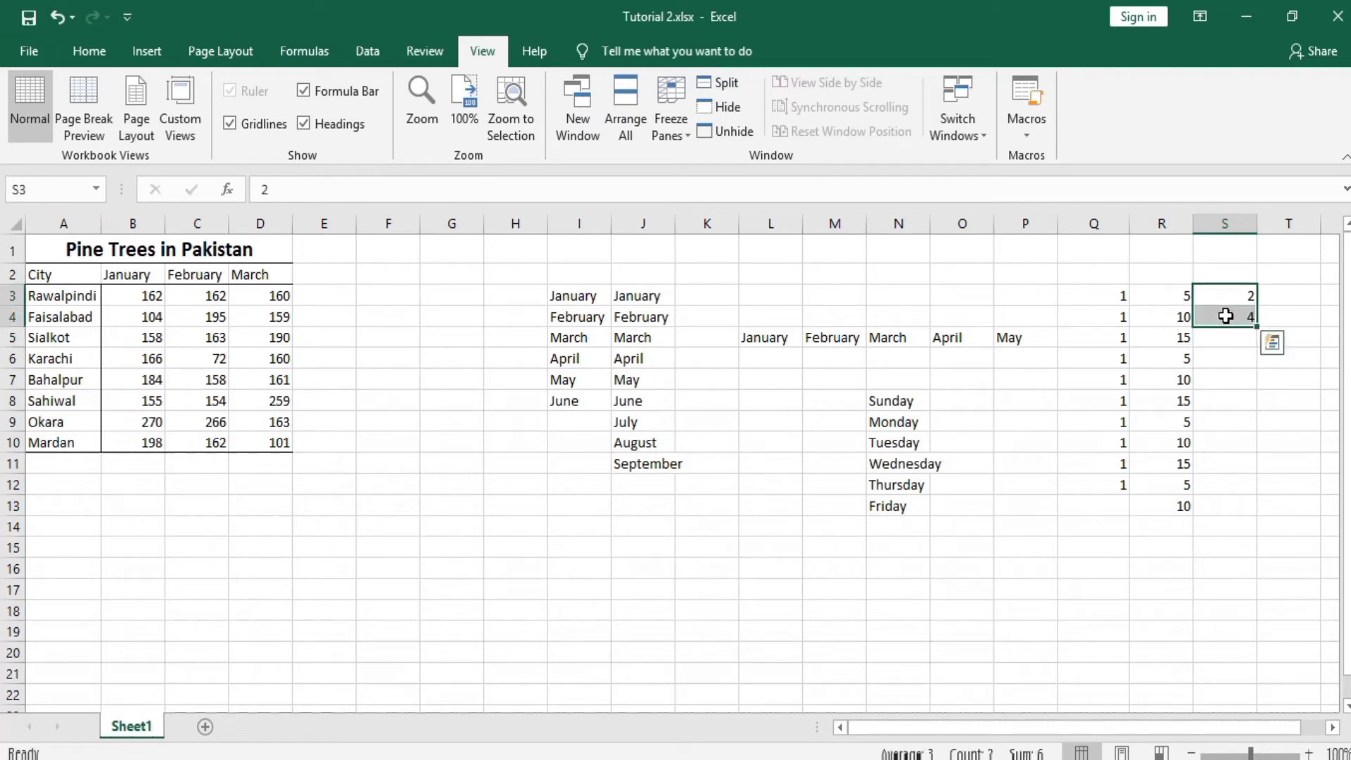
drag(1257, 327, 1247, 505)
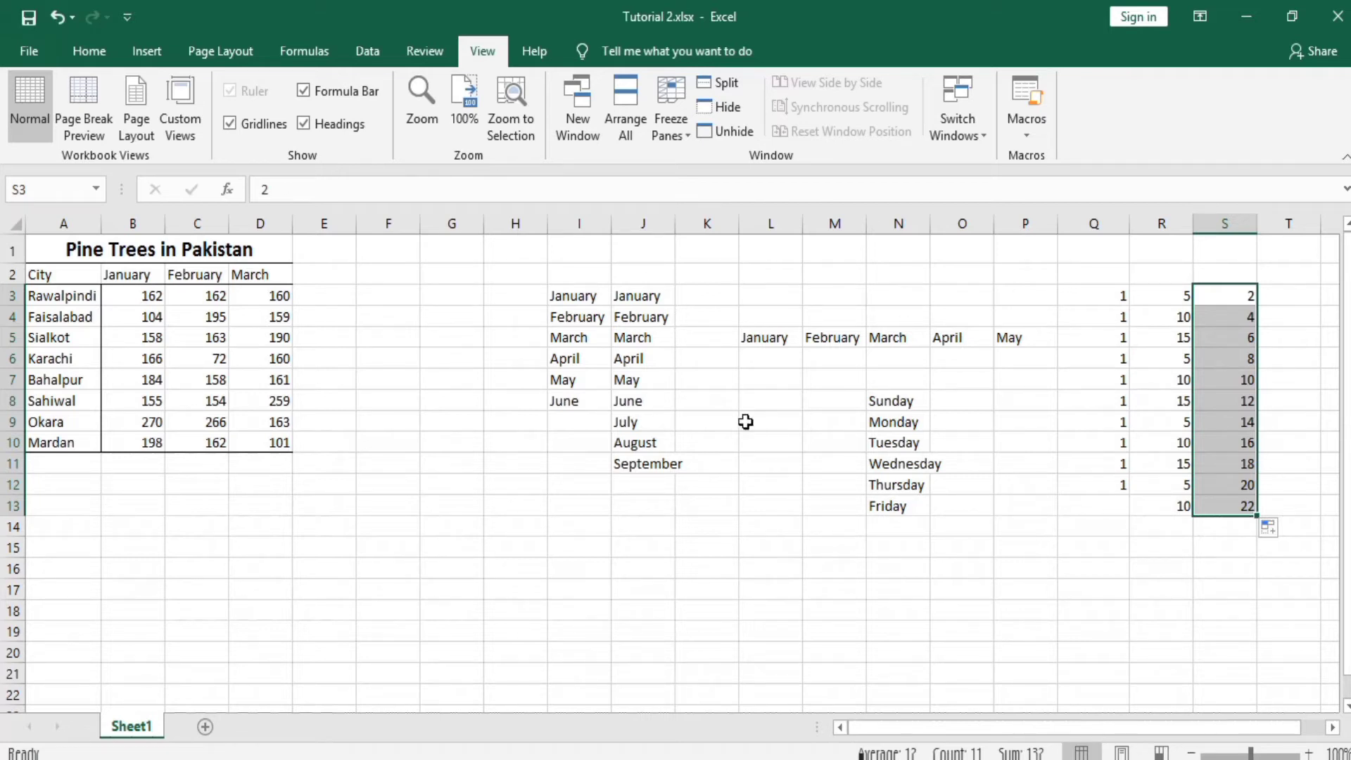
Step: Clear all contents and formatting from the practice range I2:S13
click(555, 274)
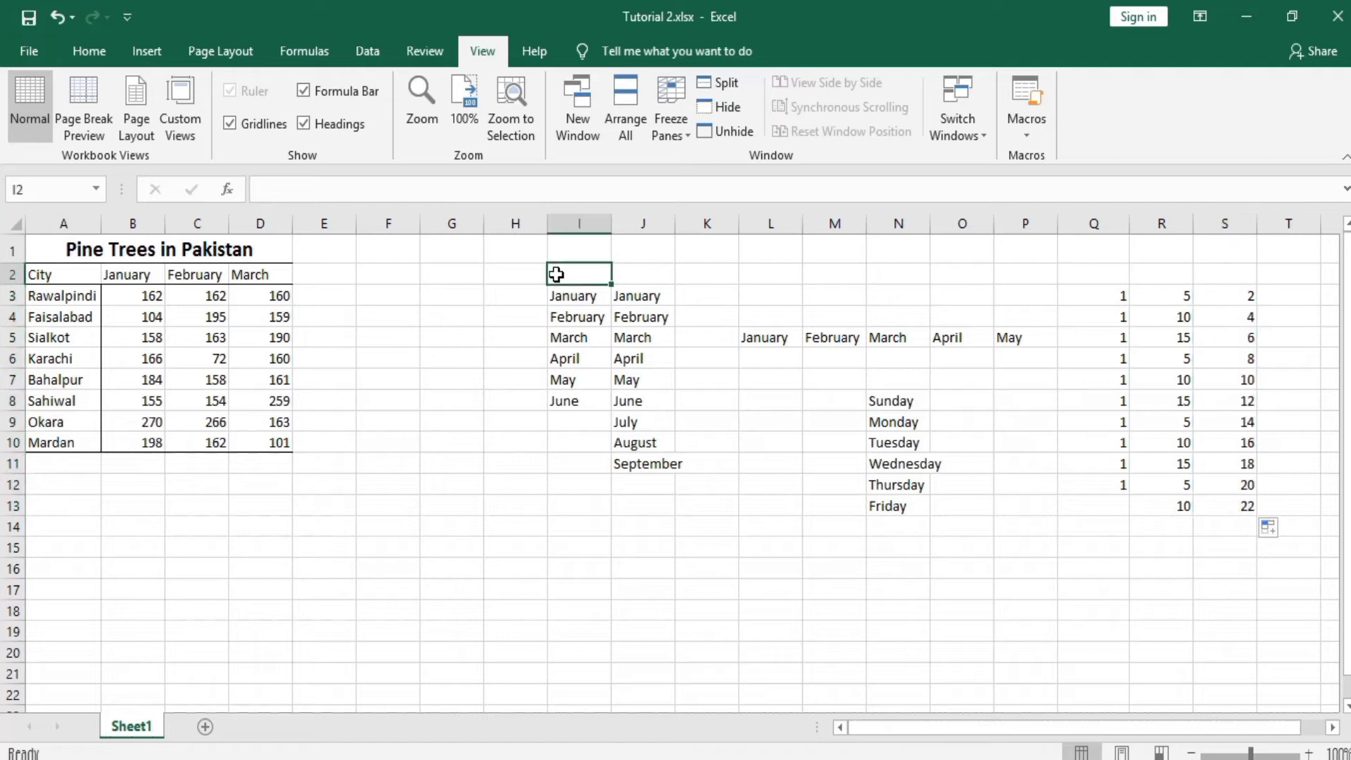
drag(555, 273, 1213, 500)
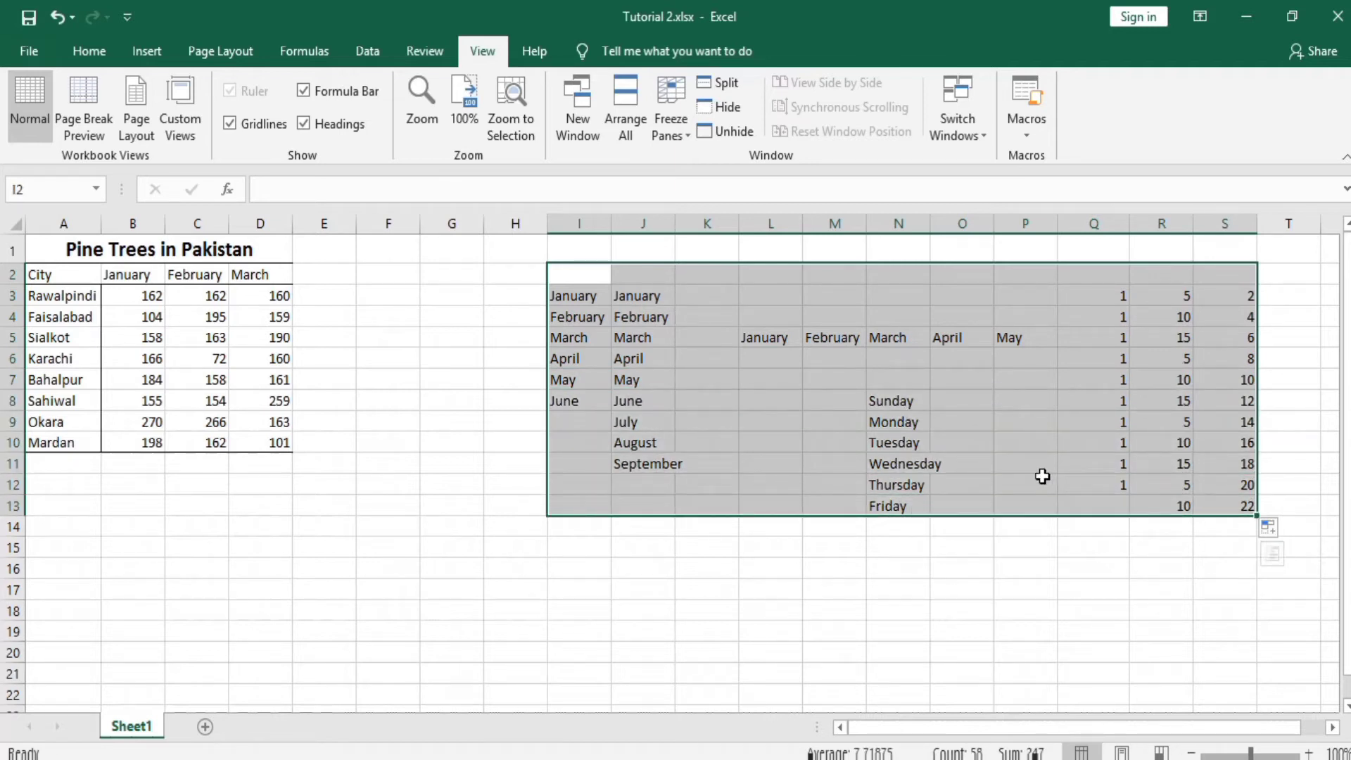
click(89, 51)
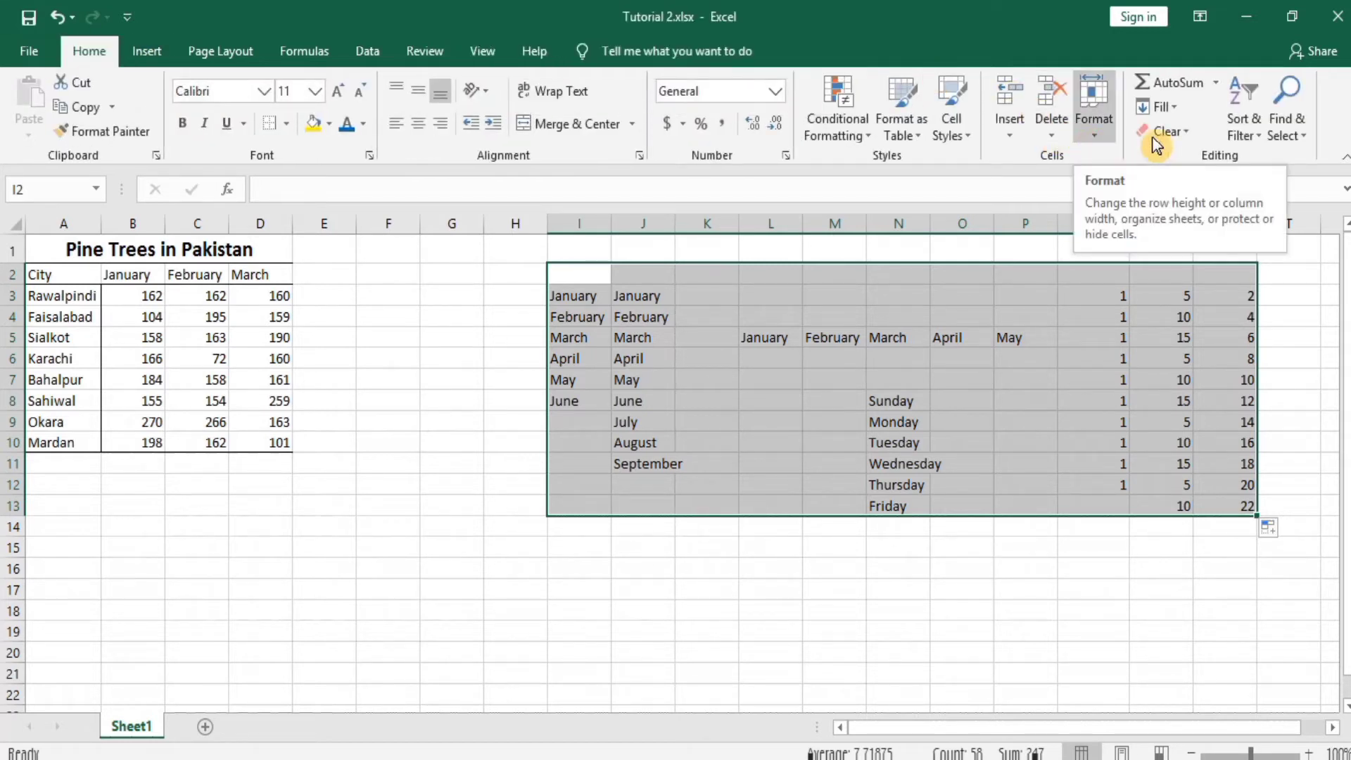
click(1188, 138)
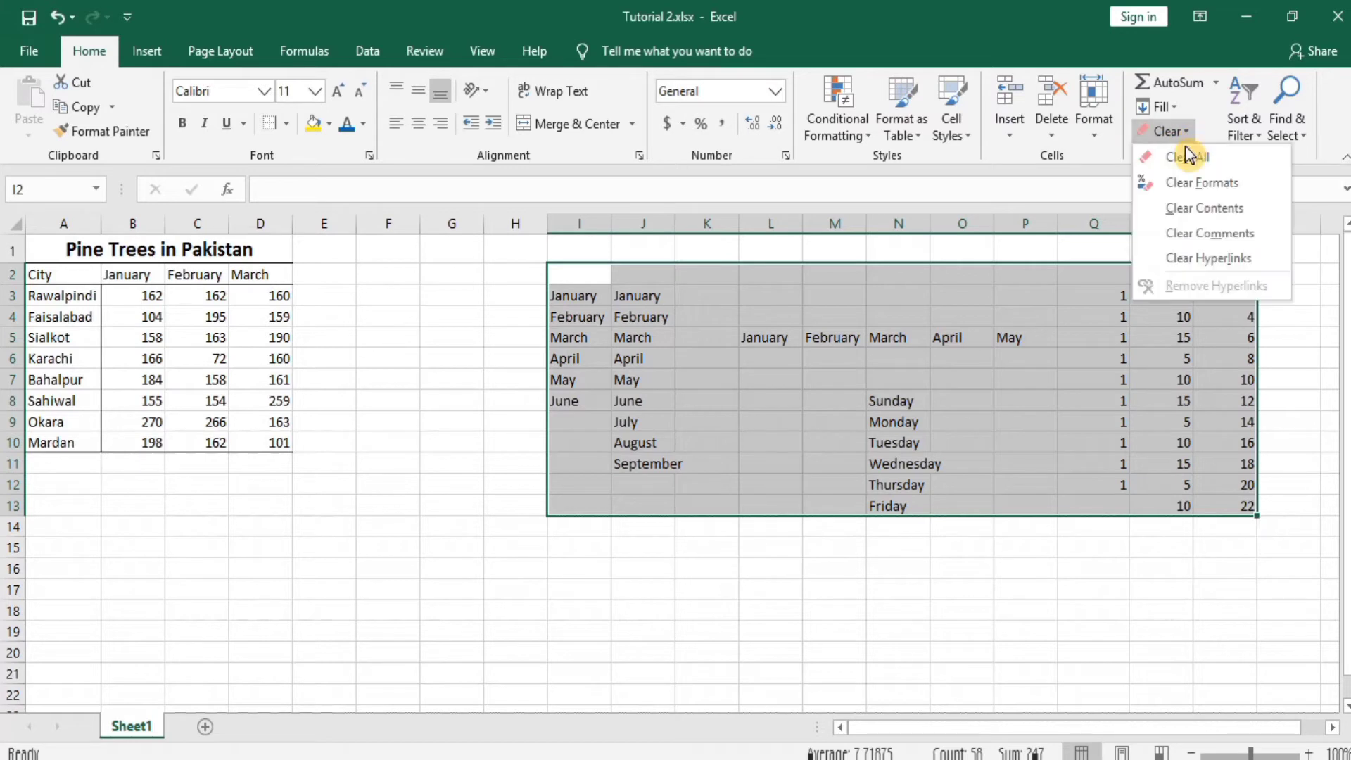
click(1184, 159)
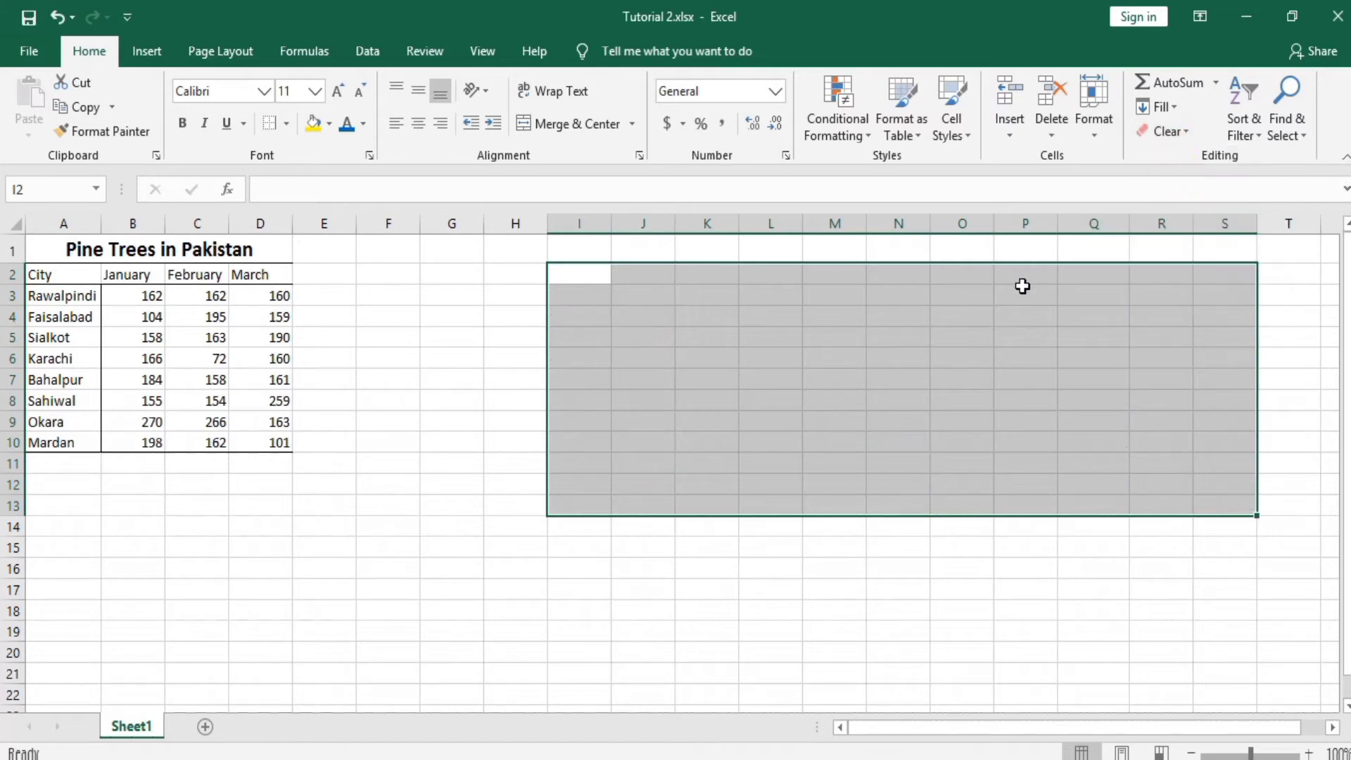
click(521, 405)
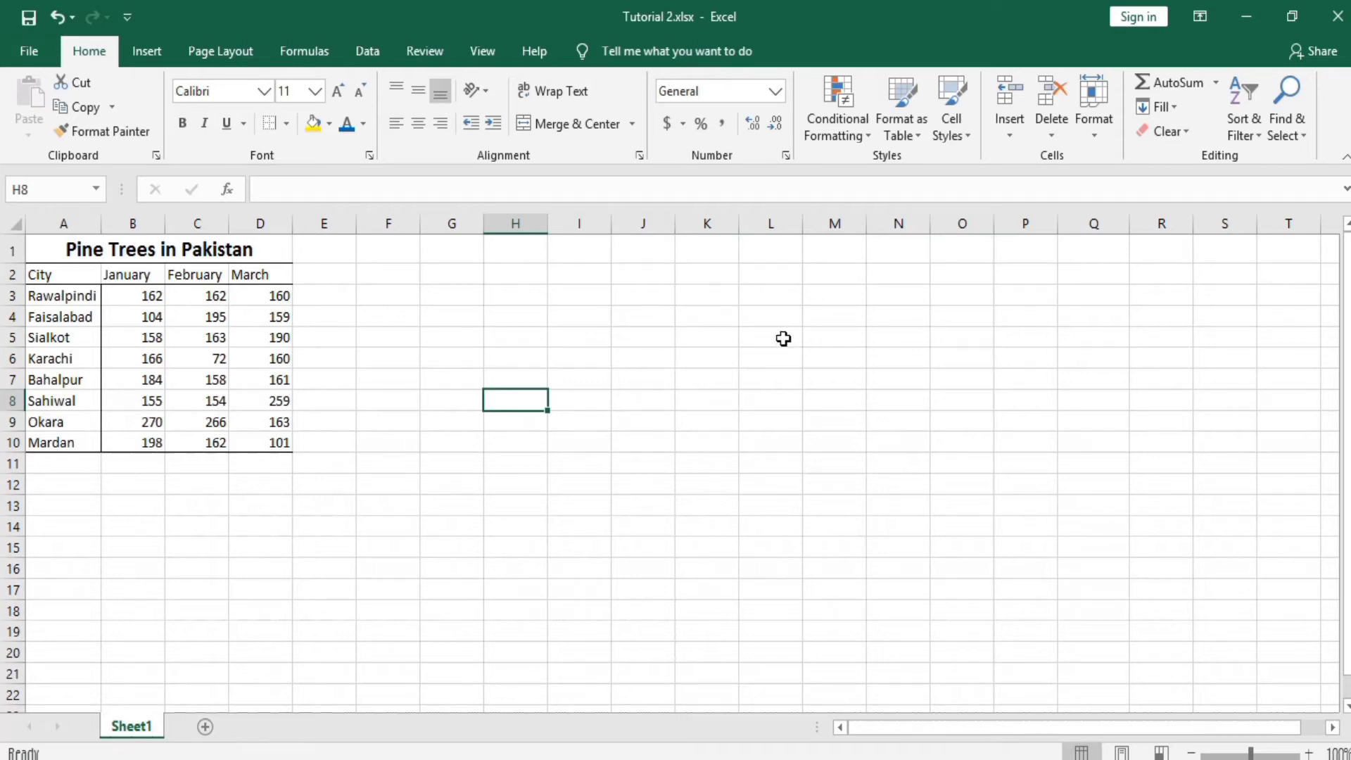
Step: Enter Jan in cell M2 and autofill the abbreviated months down to M7
click(834, 280)
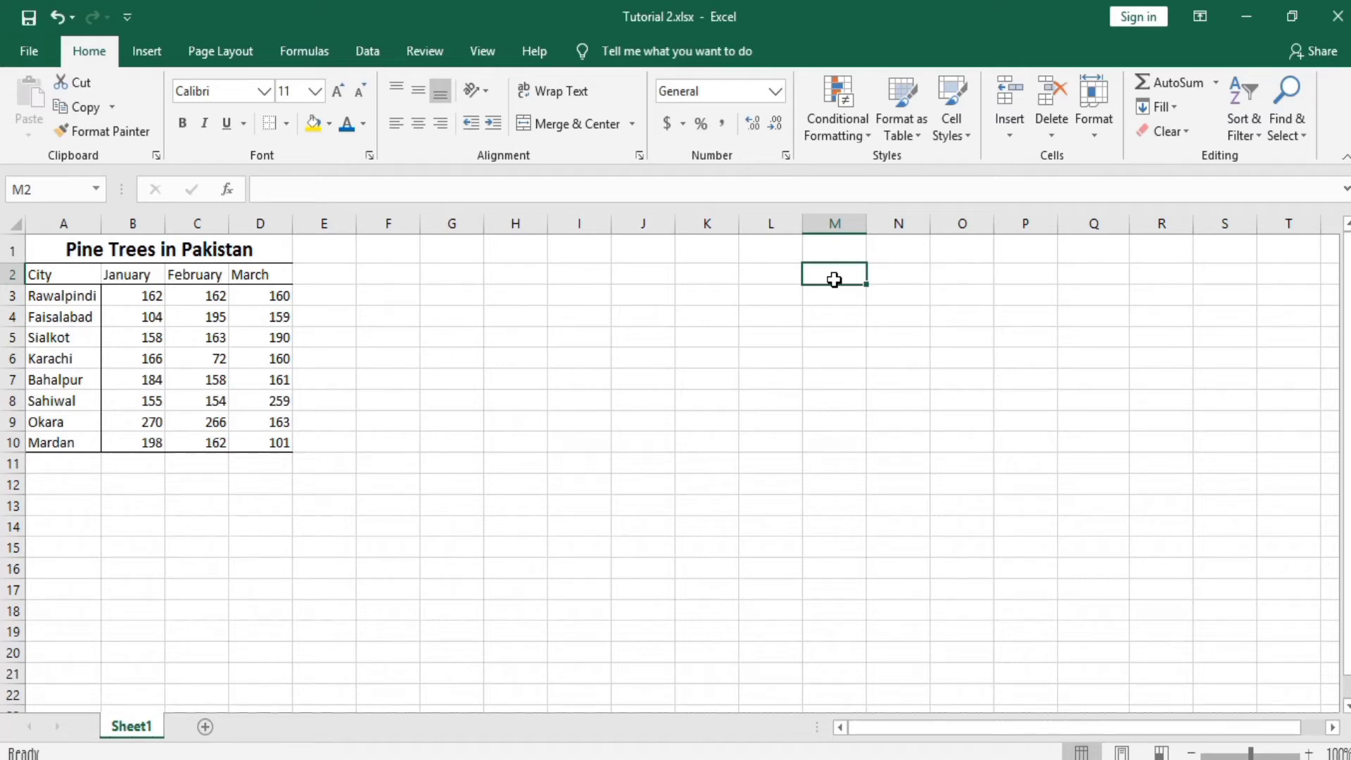
text(Jan)
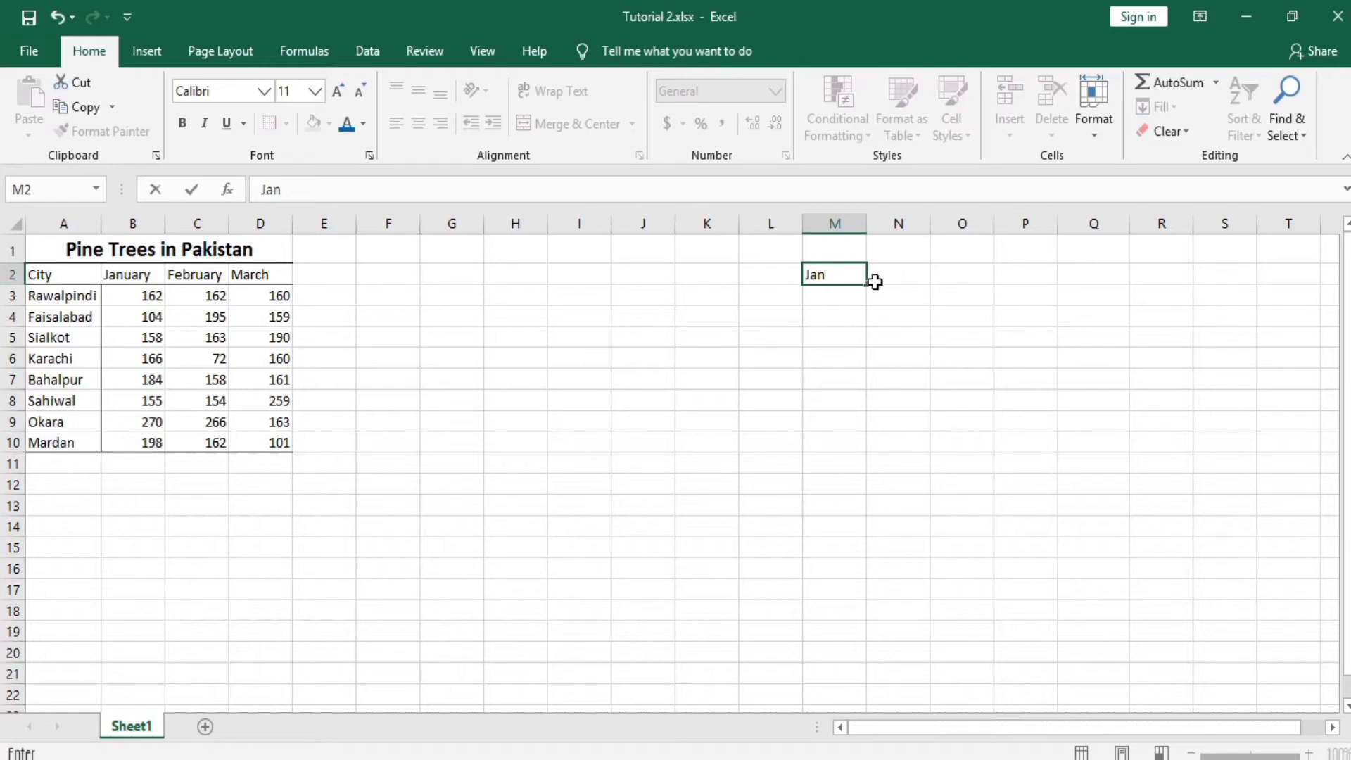
click(866, 289)
drag(866, 291, 856, 394)
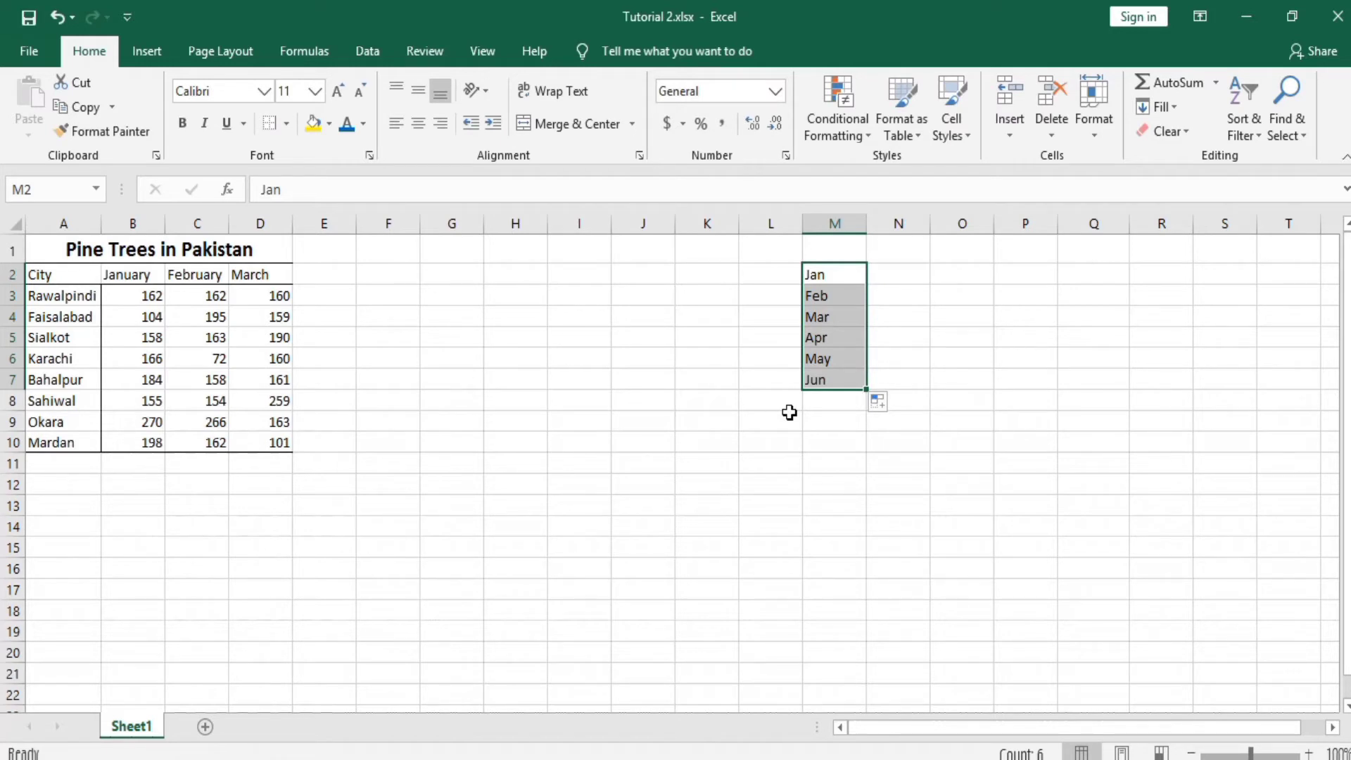
Step: Enter Mon in cell N2 and autofill the abbreviated weekdays down to N6
click(904, 270)
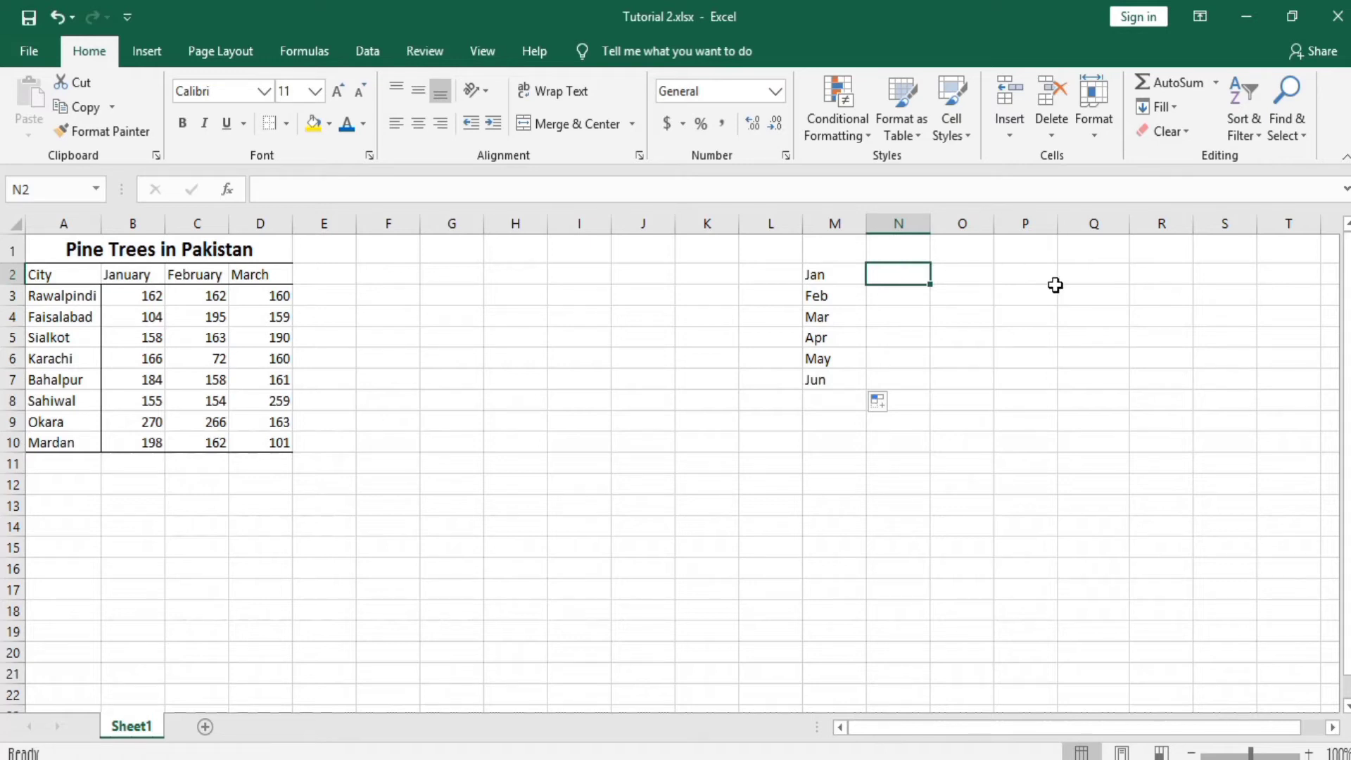
text(Mon)
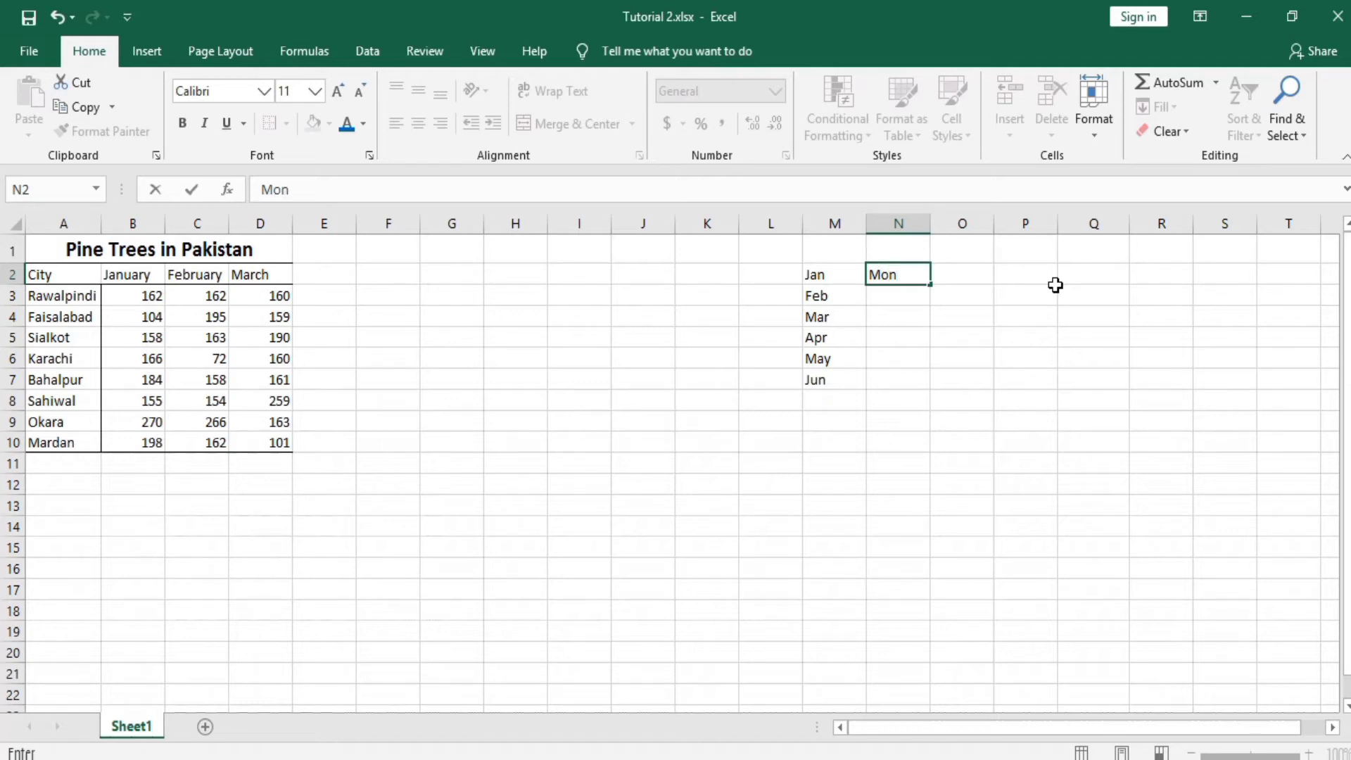
drag(932, 289, 927, 367)
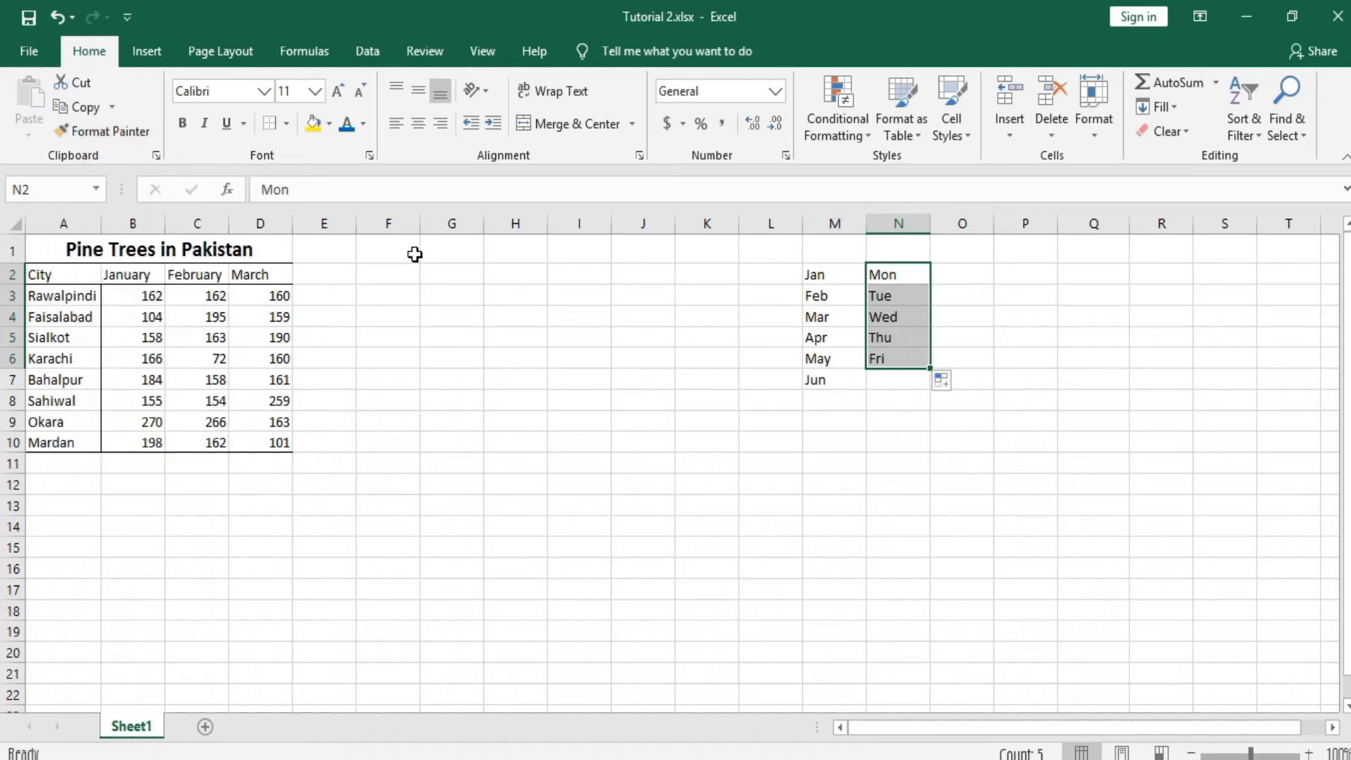
Step: Enter 162 in cell I4
click(570, 318)
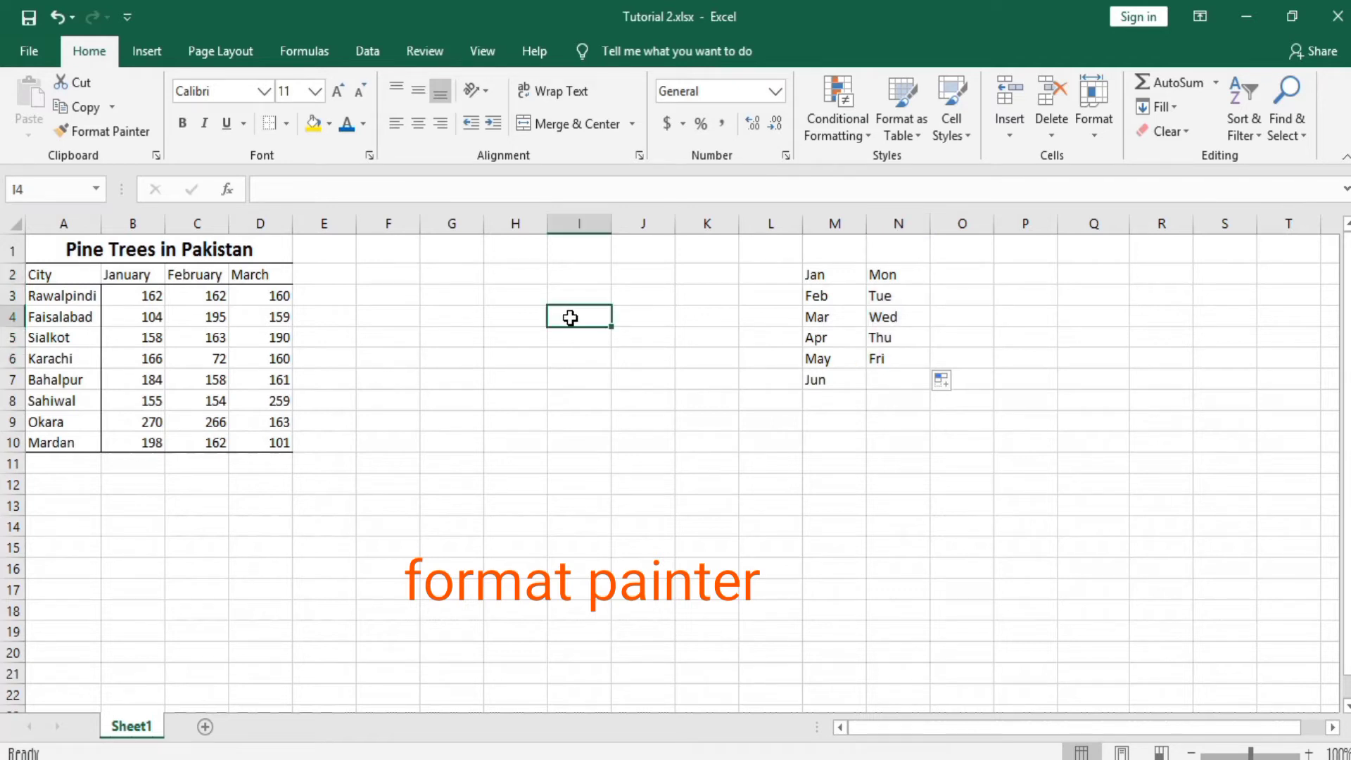
text(1)
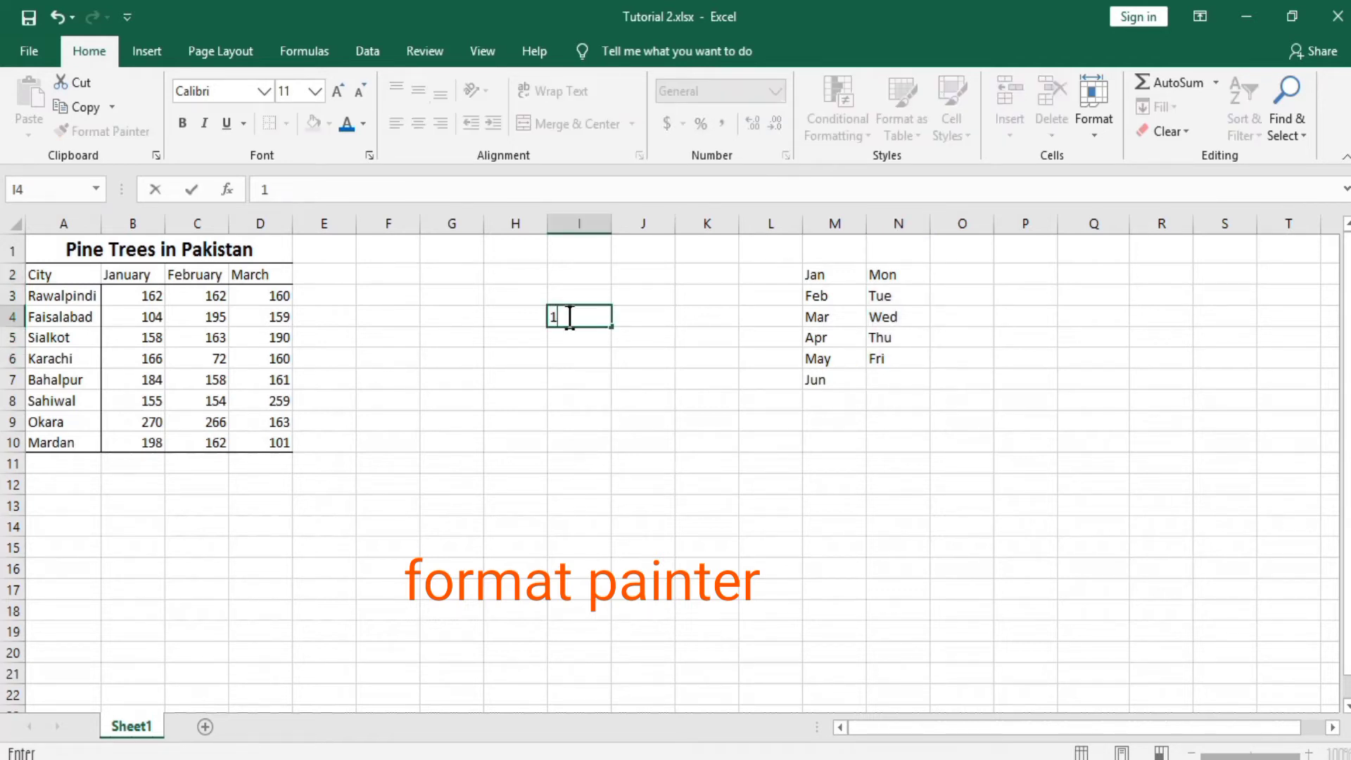
text(62)
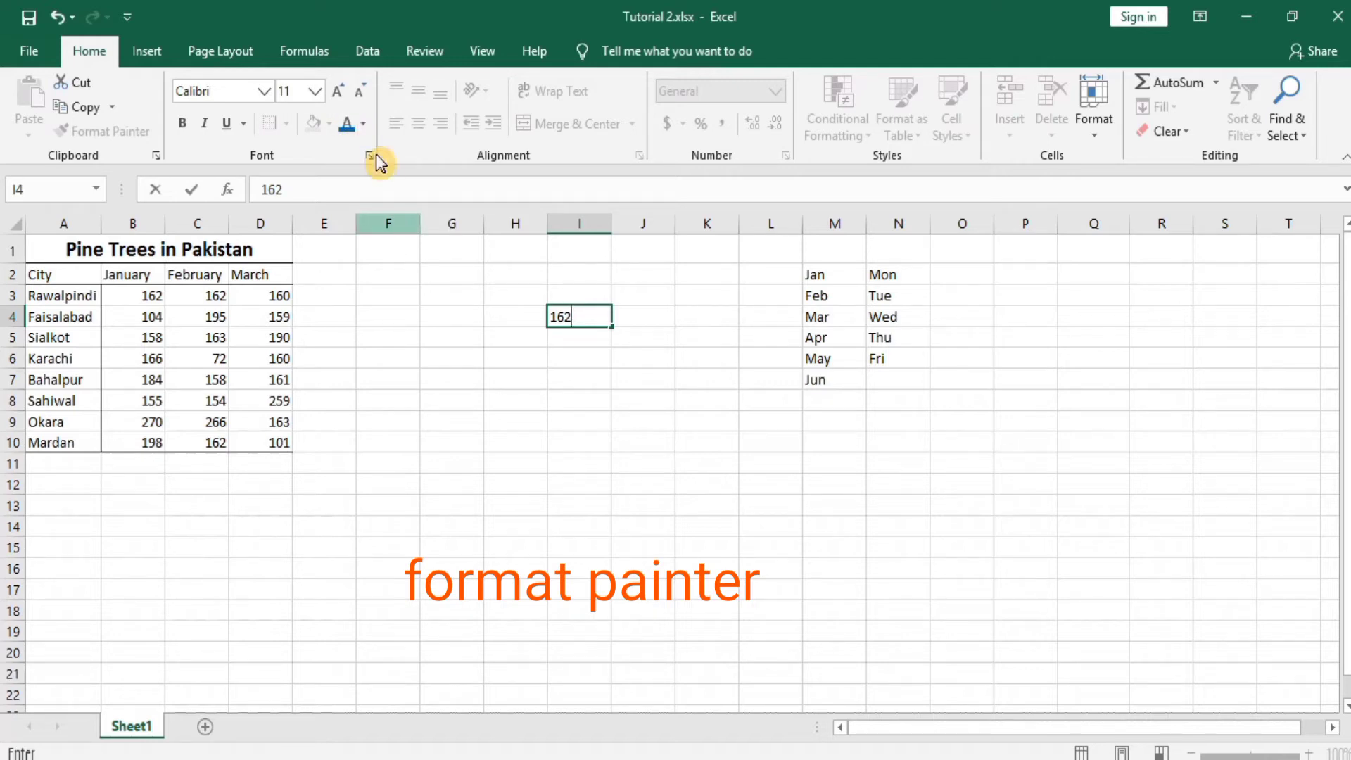
click(348, 124)
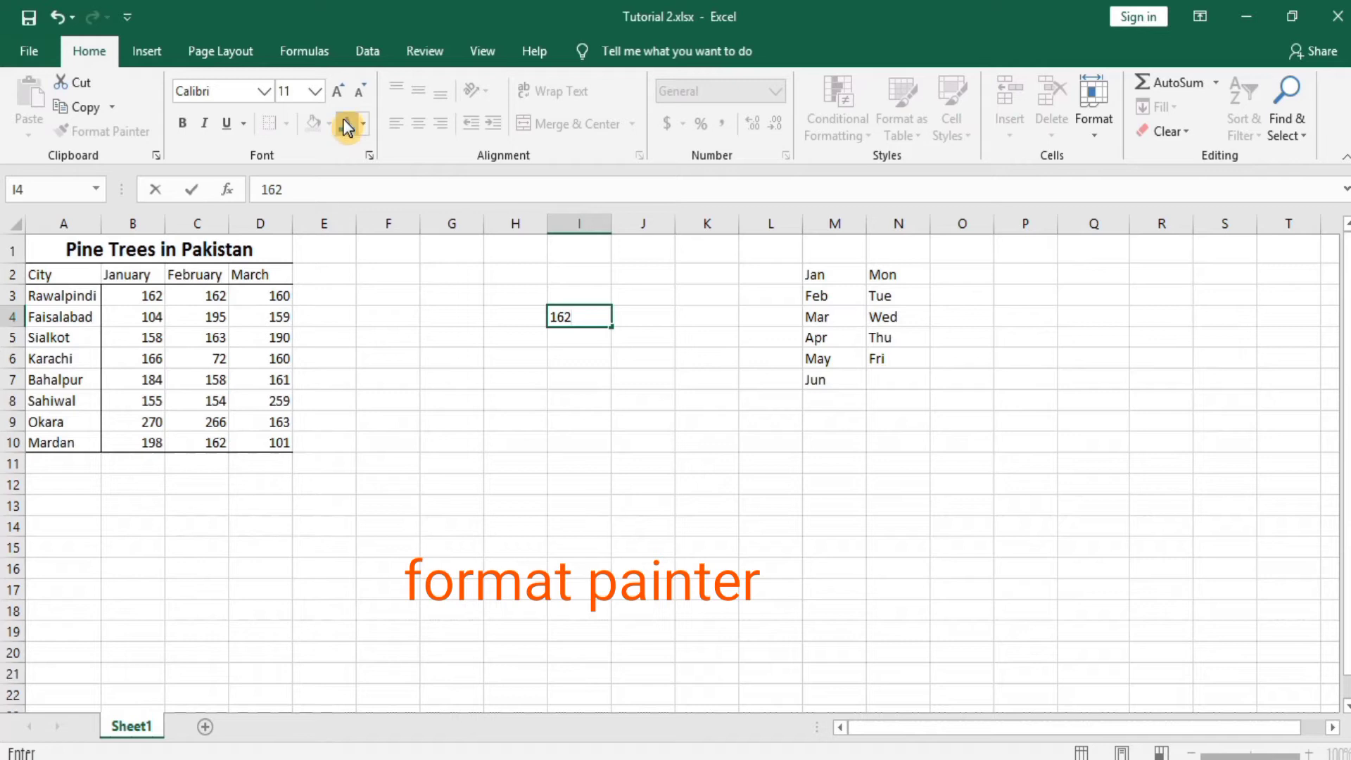
click(553, 314)
click(647, 318)
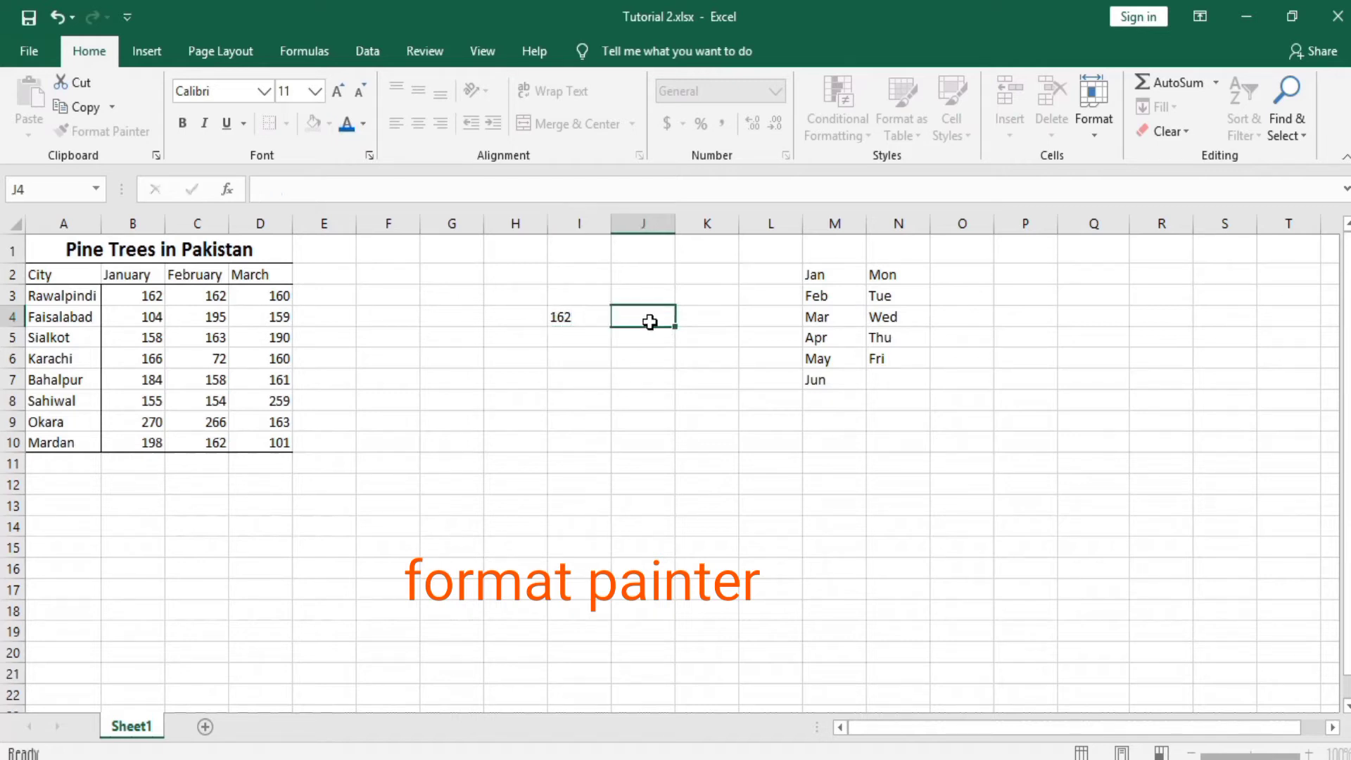
Step: Make cell I4 bold with a blue font and copy its formatting onto B3:D10 with Format Painter
click(583, 316)
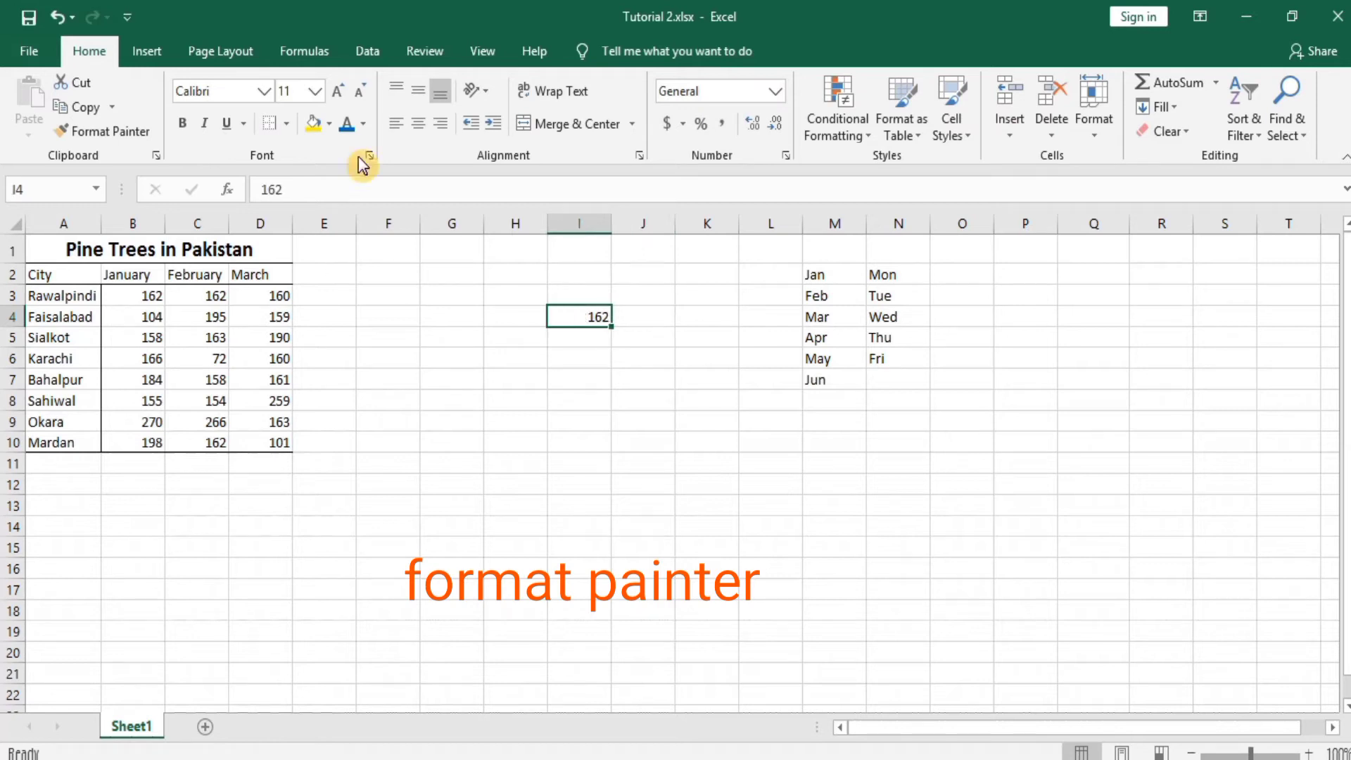
click(348, 130)
click(184, 124)
click(111, 133)
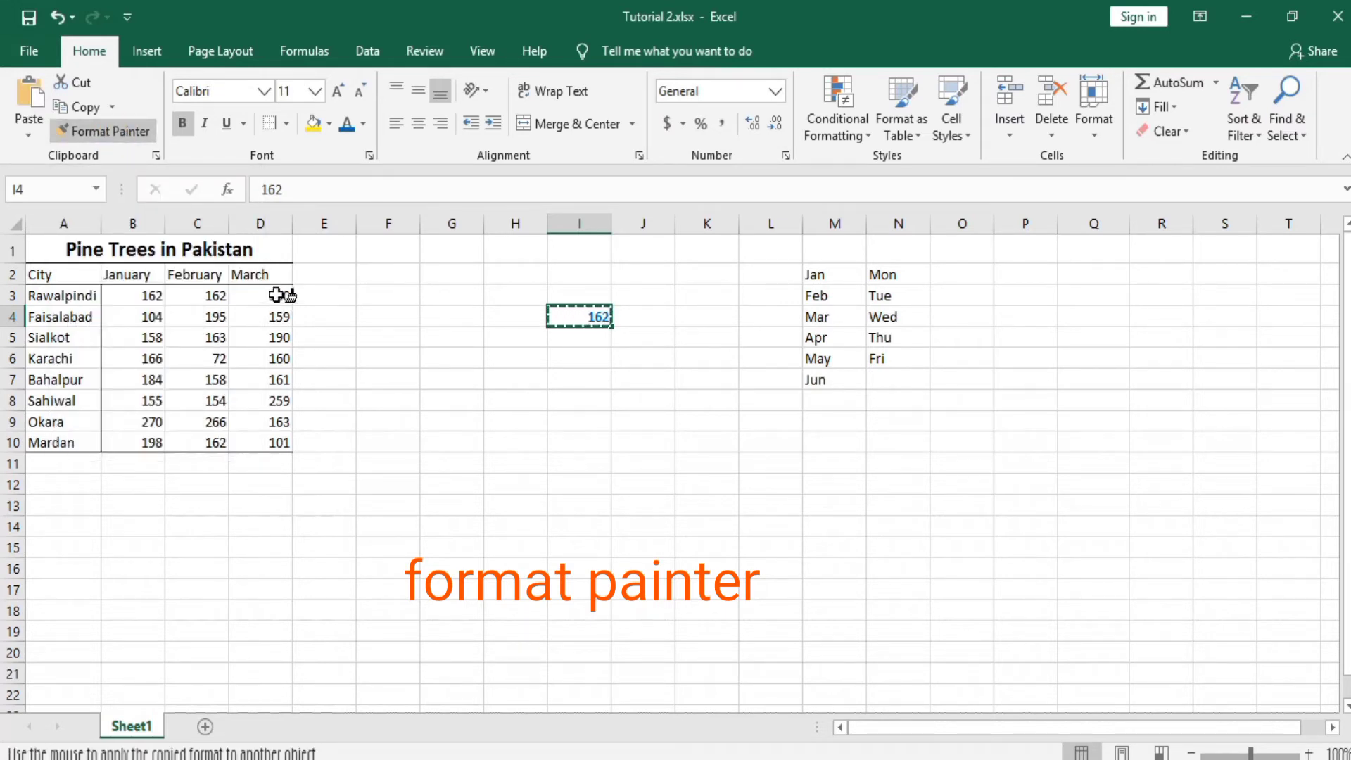
mouse_move(276, 295)
mouse_down()
mouse_move(154, 297)
mouse_move(164, 443)
mouse_up()
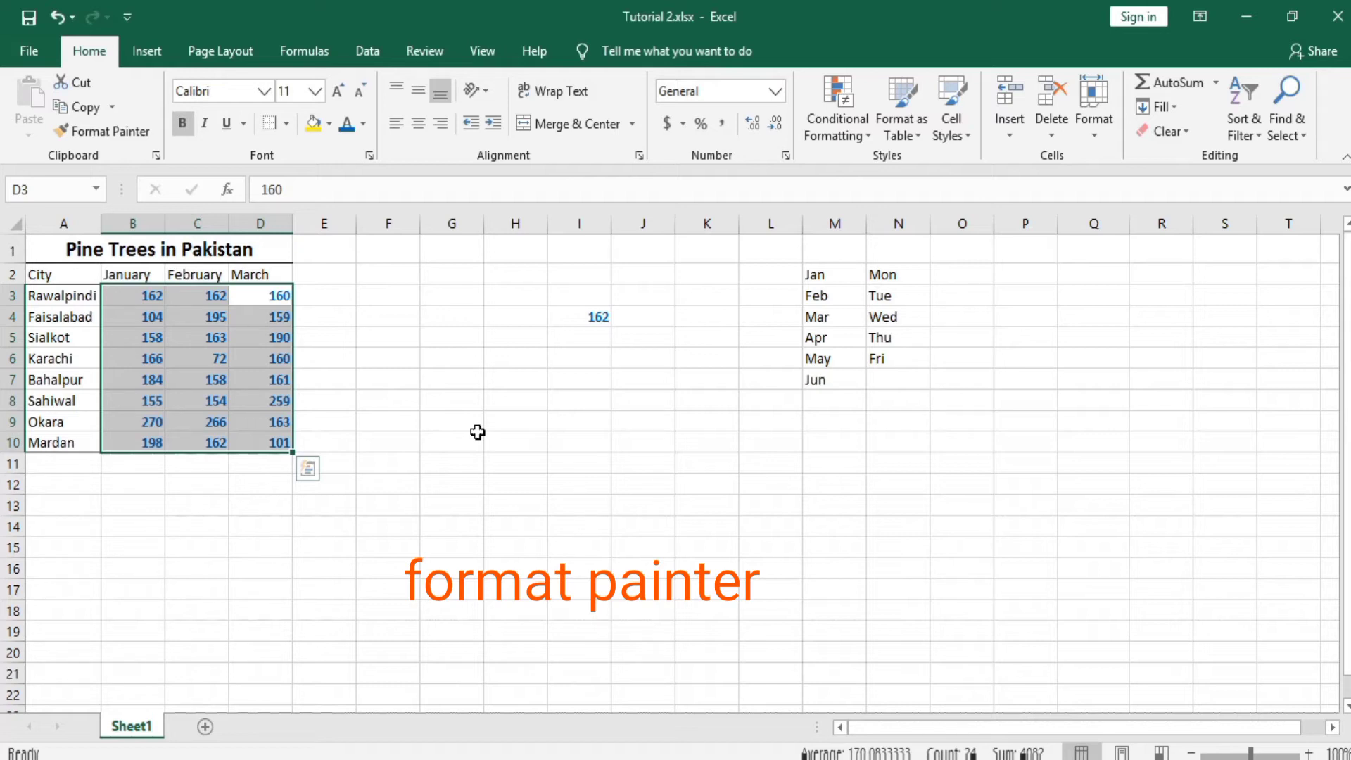
Step: Enter January in cell H6
click(525, 362)
text(Ja)
text(n)
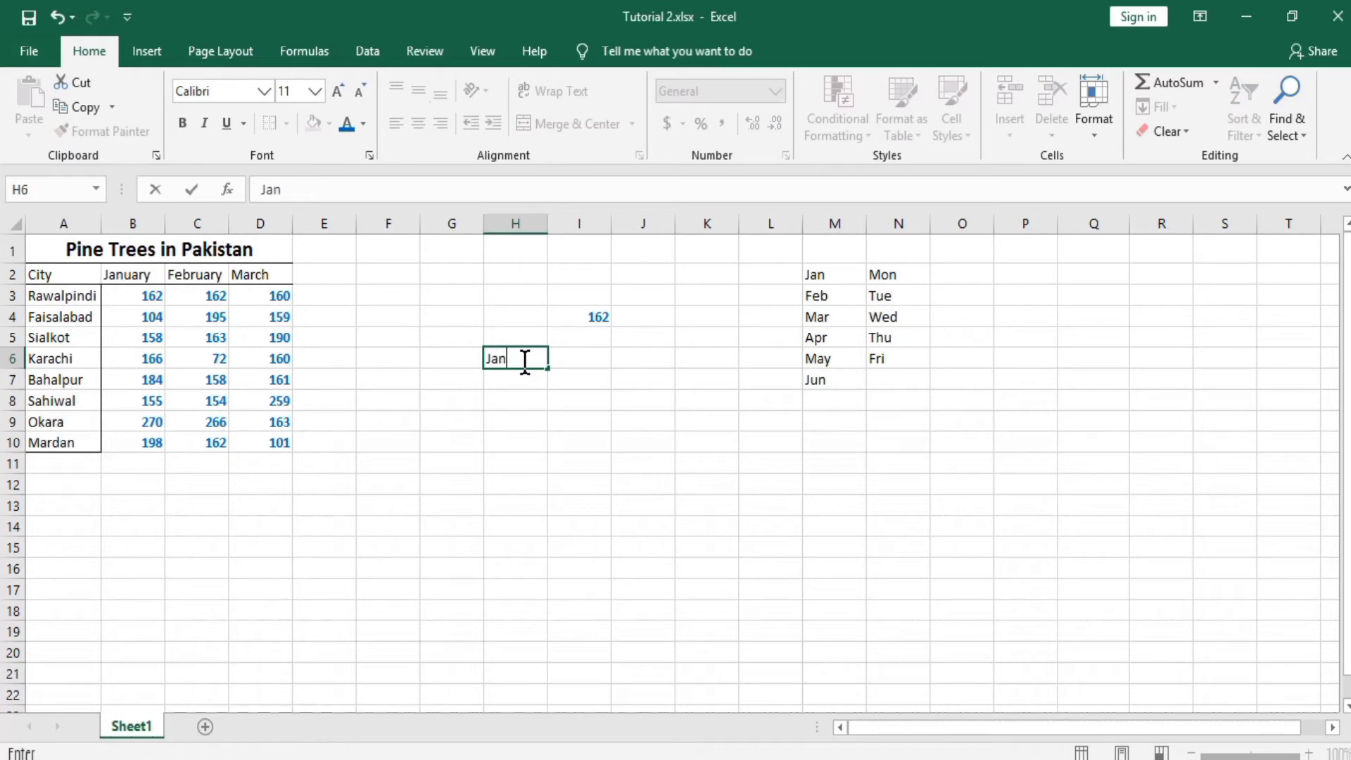
text(uary)
key(Return)
Step: Make the text in cell H6 bold and set its font size to 14
click(517, 355)
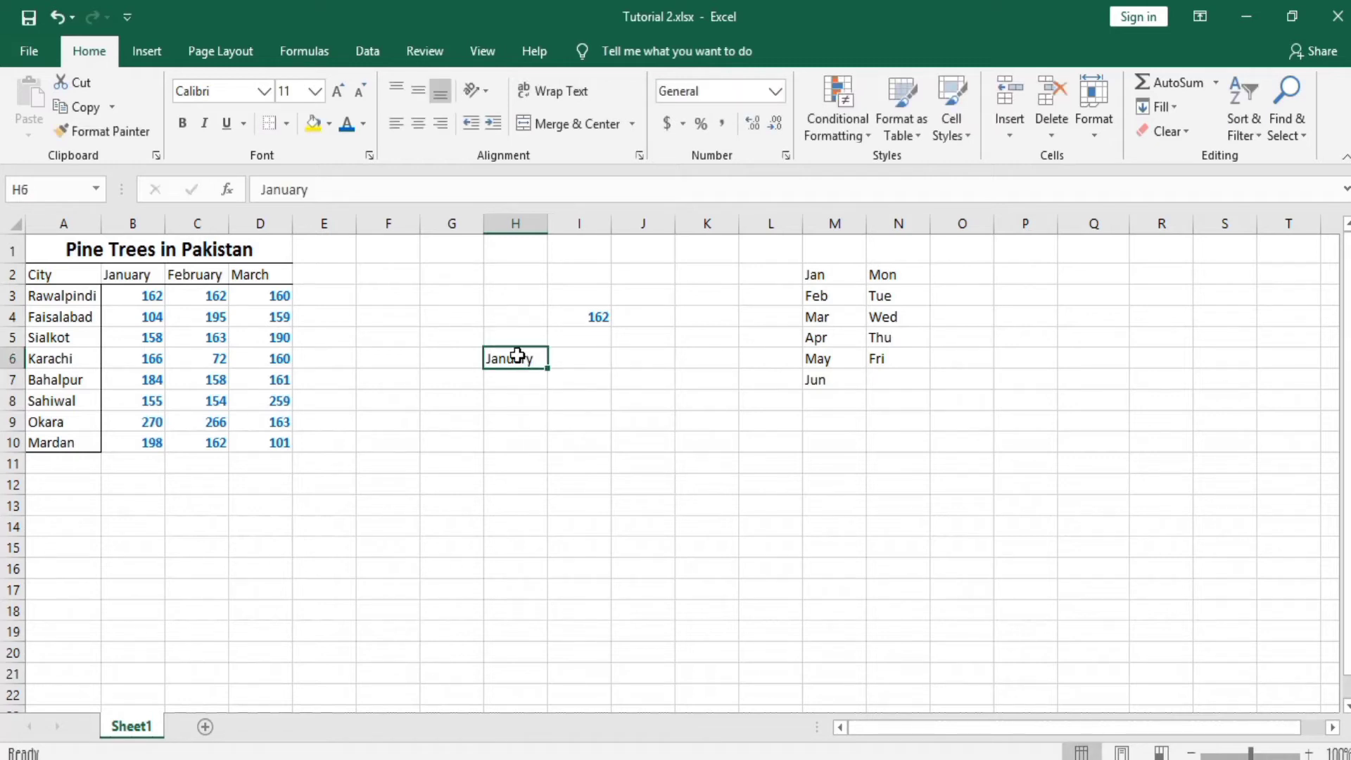
click(184, 123)
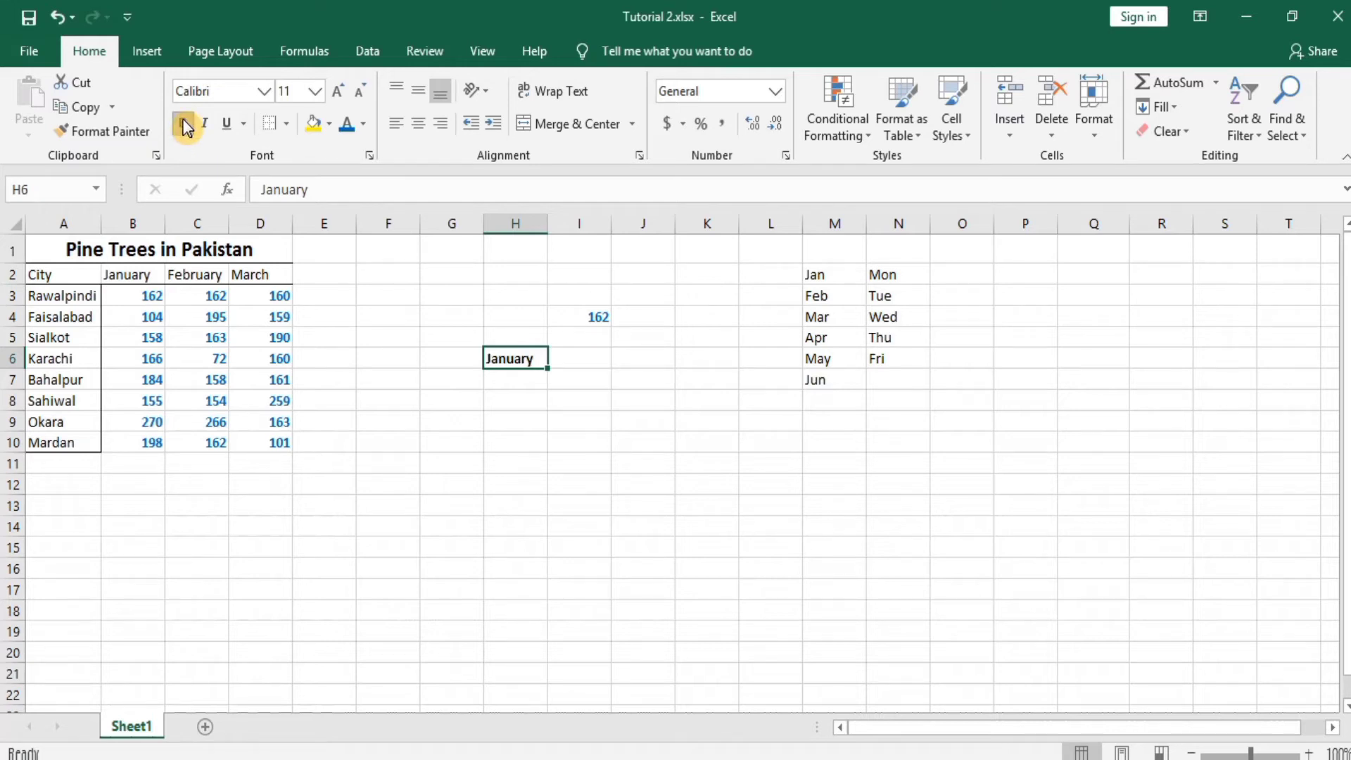
click(316, 91)
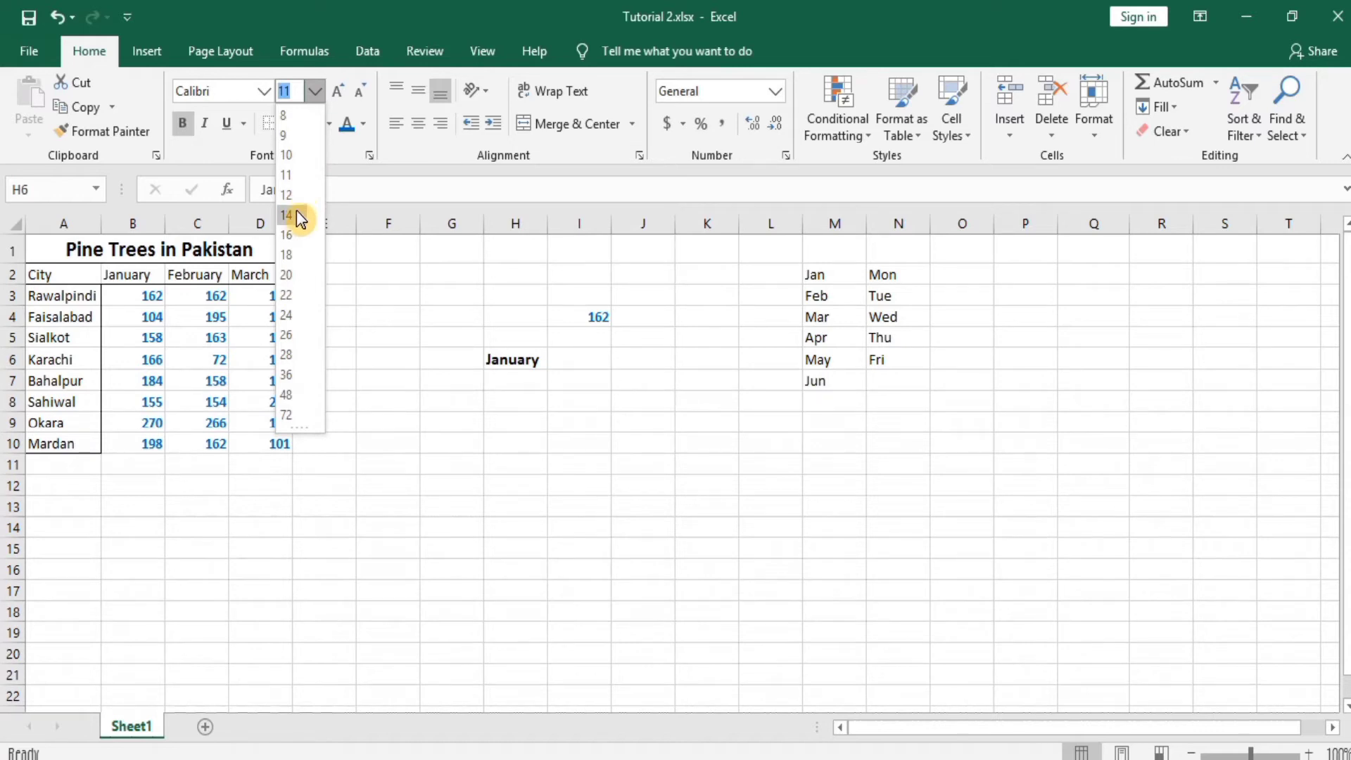
click(297, 214)
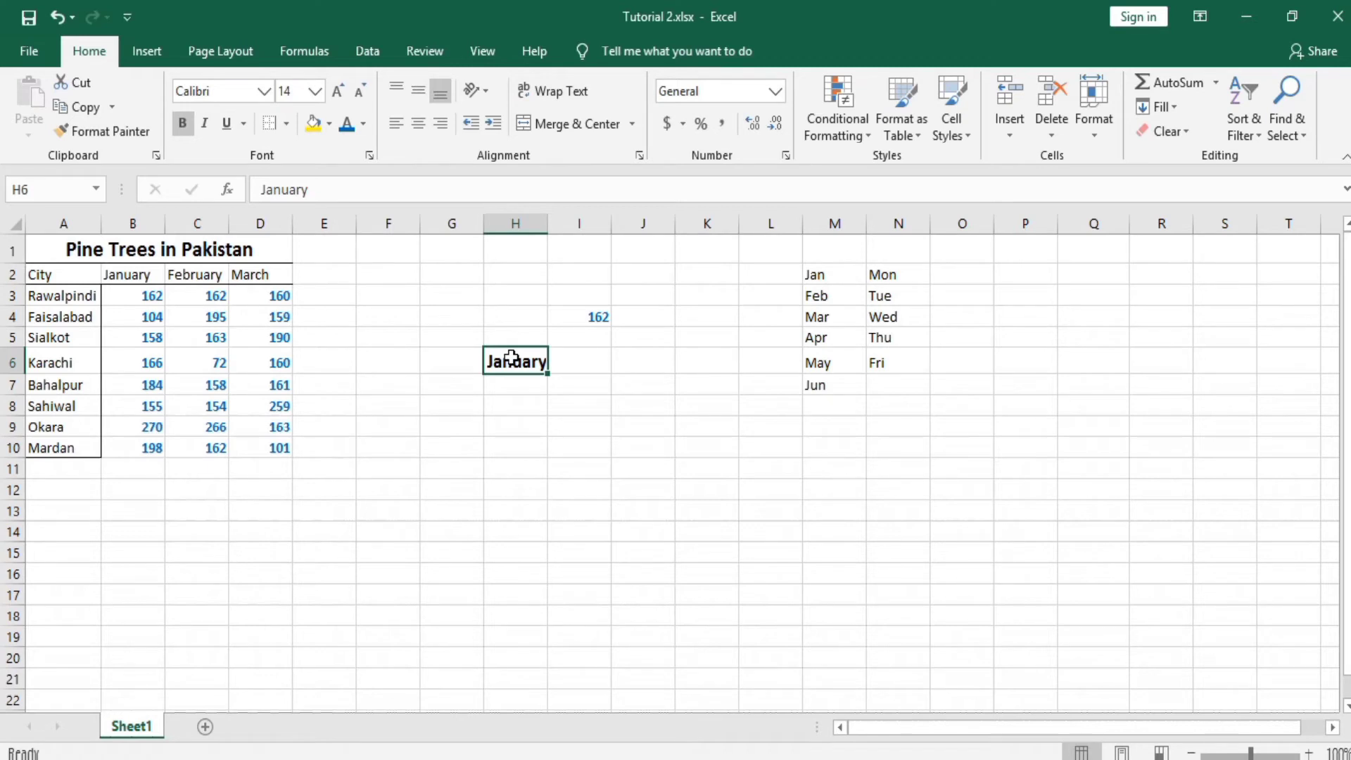
Step: Copy H6's formatting onto the header row A2:D2 with Format Painter and undo it
click(111, 132)
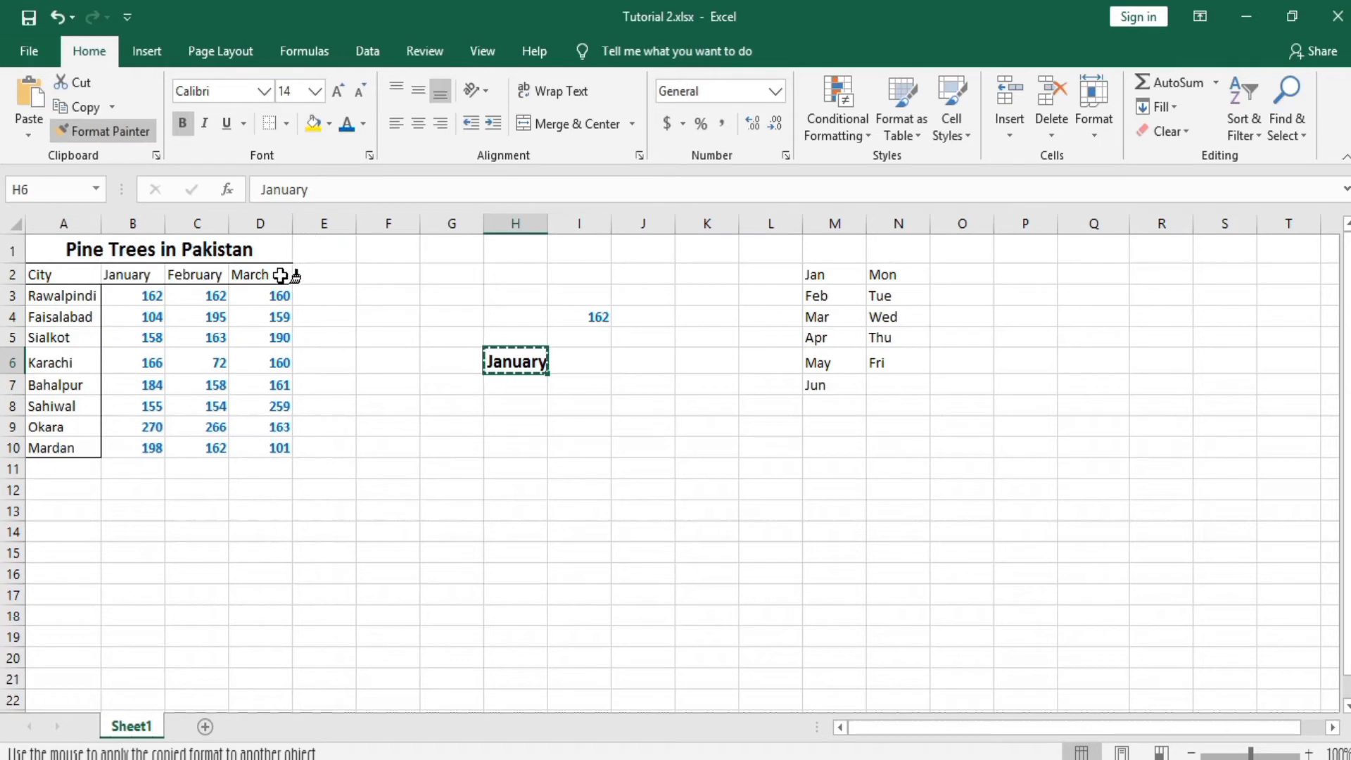
drag(282, 274, 63, 275)
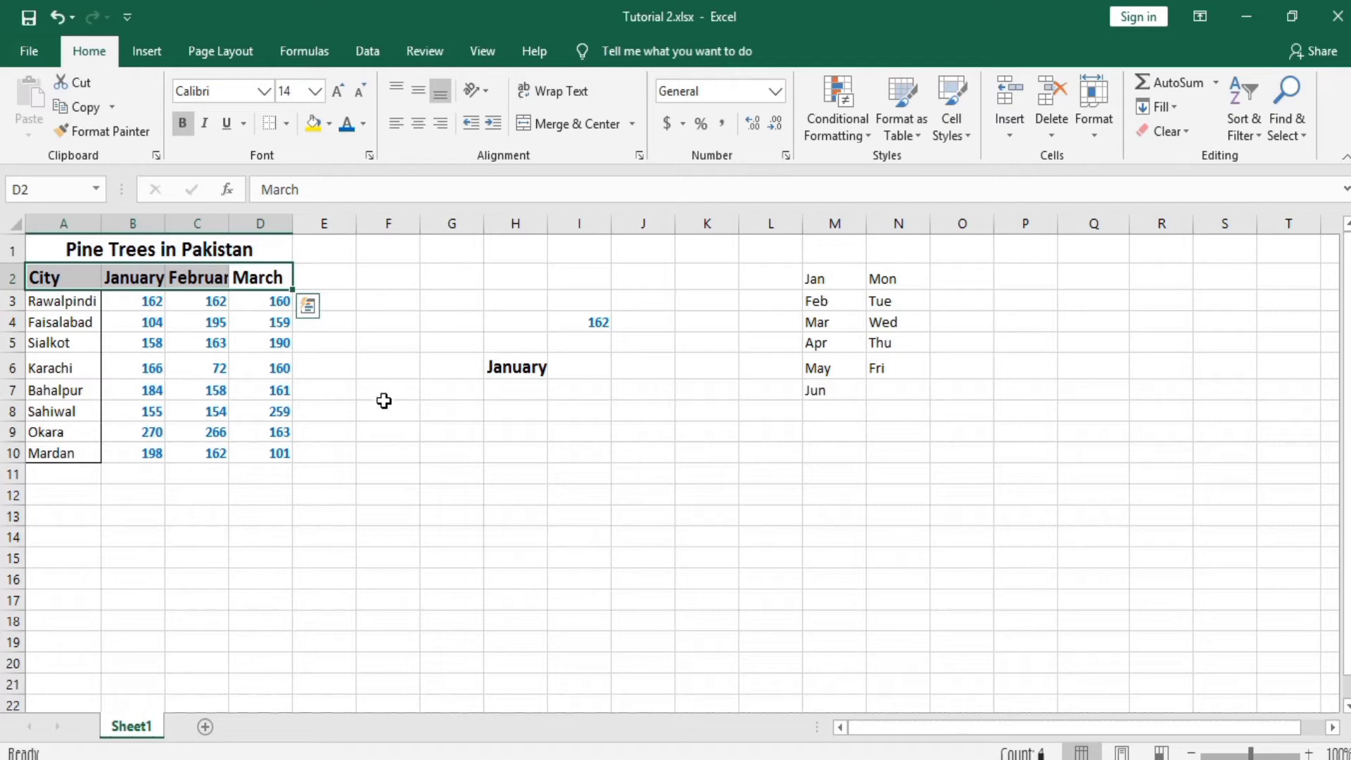
click(53, 18)
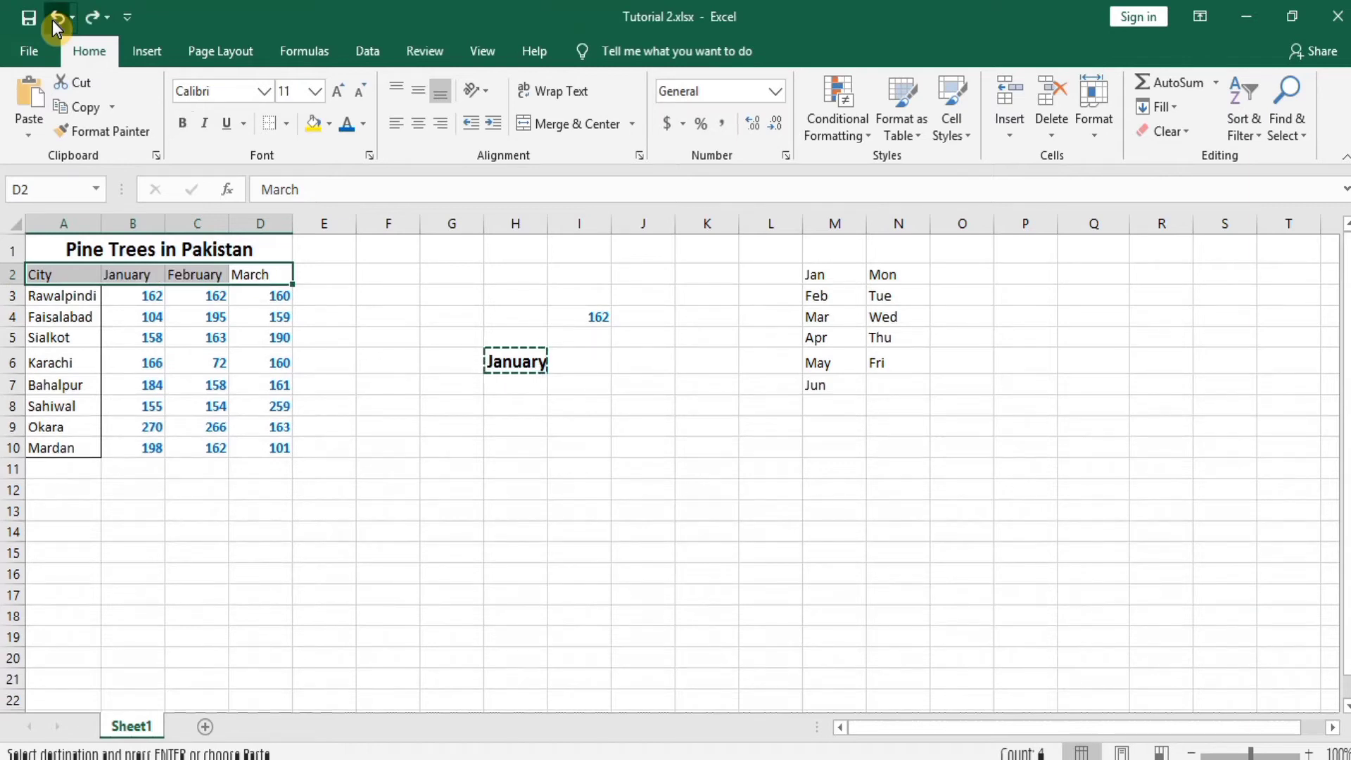
Step: Undo the January entry and its formatting in H6, and the copied bold blue formatting on B3:D10
click(52, 18)
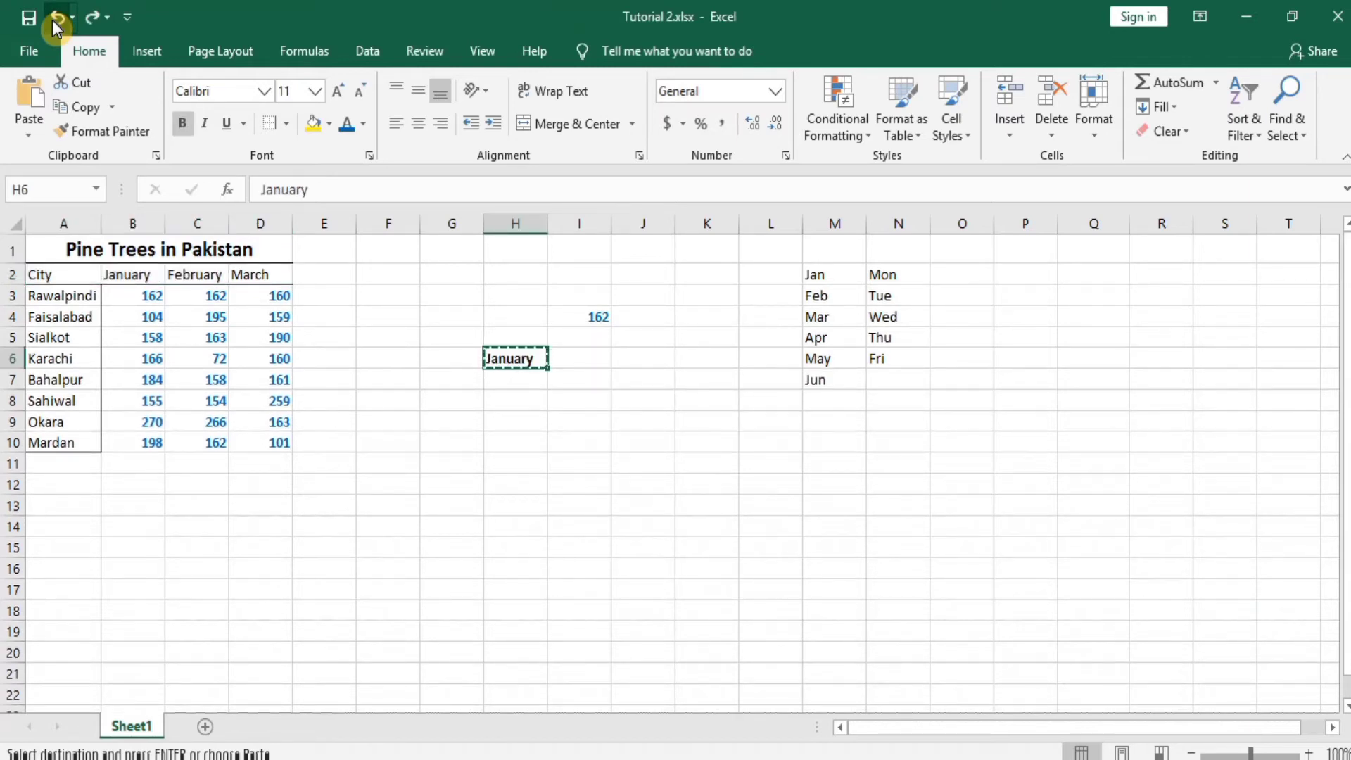
click(53, 20)
click(53, 19)
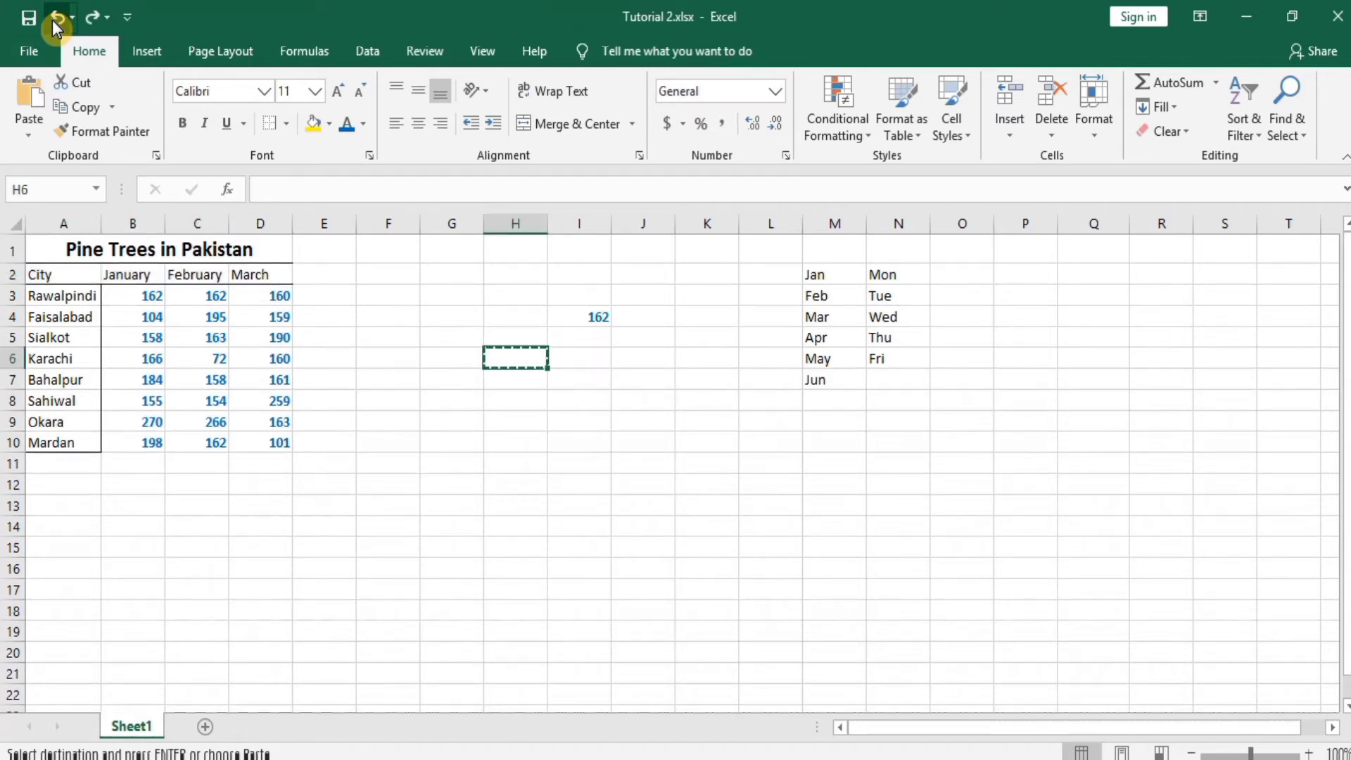
click(55, 18)
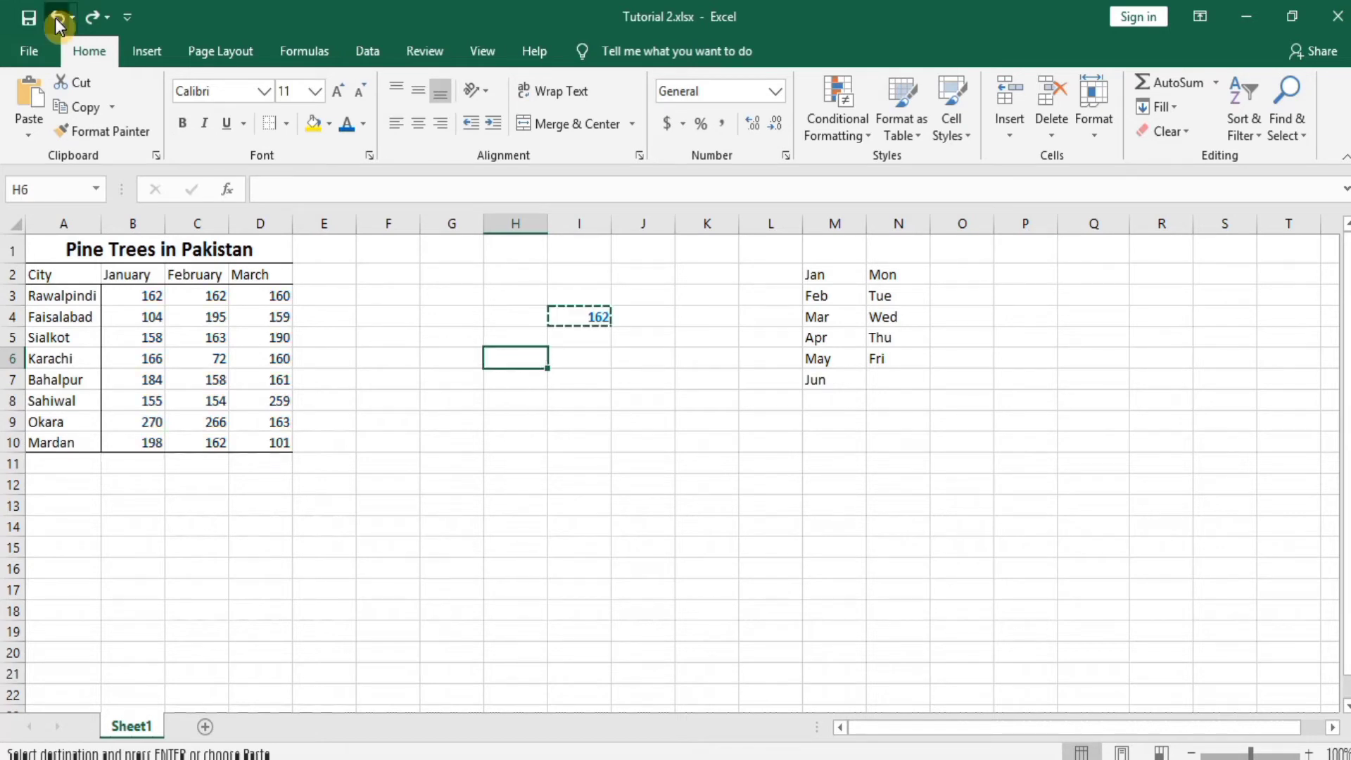
click(55, 18)
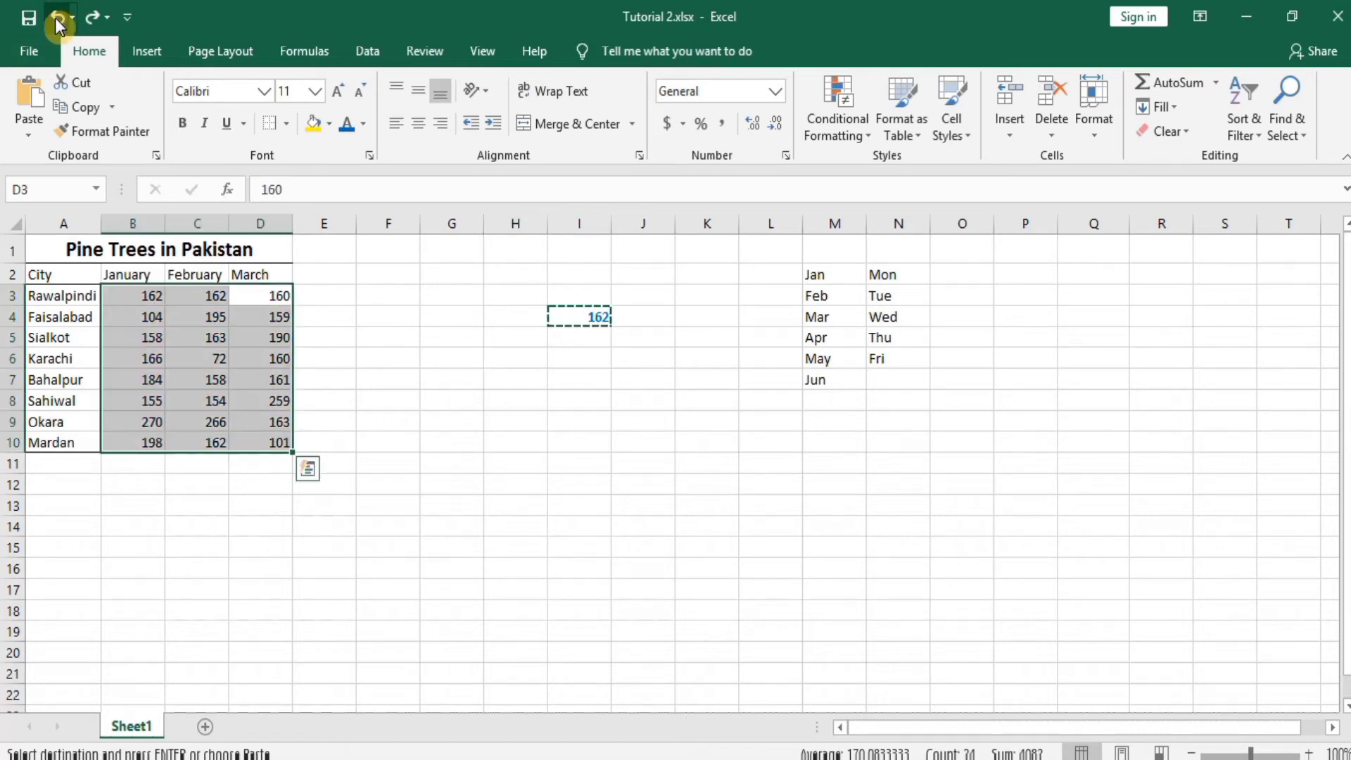
click(333, 312)
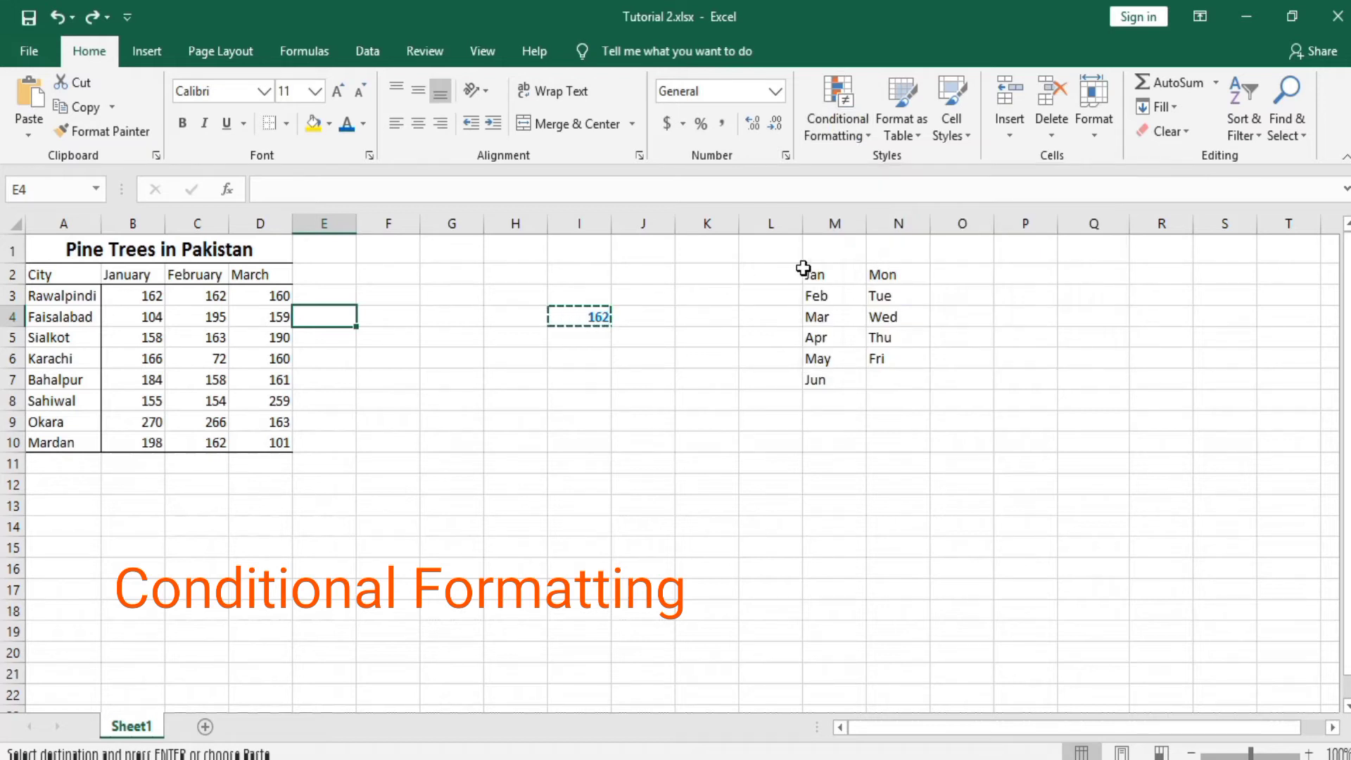
Step: Clear all contents and formatting from the month and weekday lists in M2:N8 and from cell I4
drag(809, 271, 927, 396)
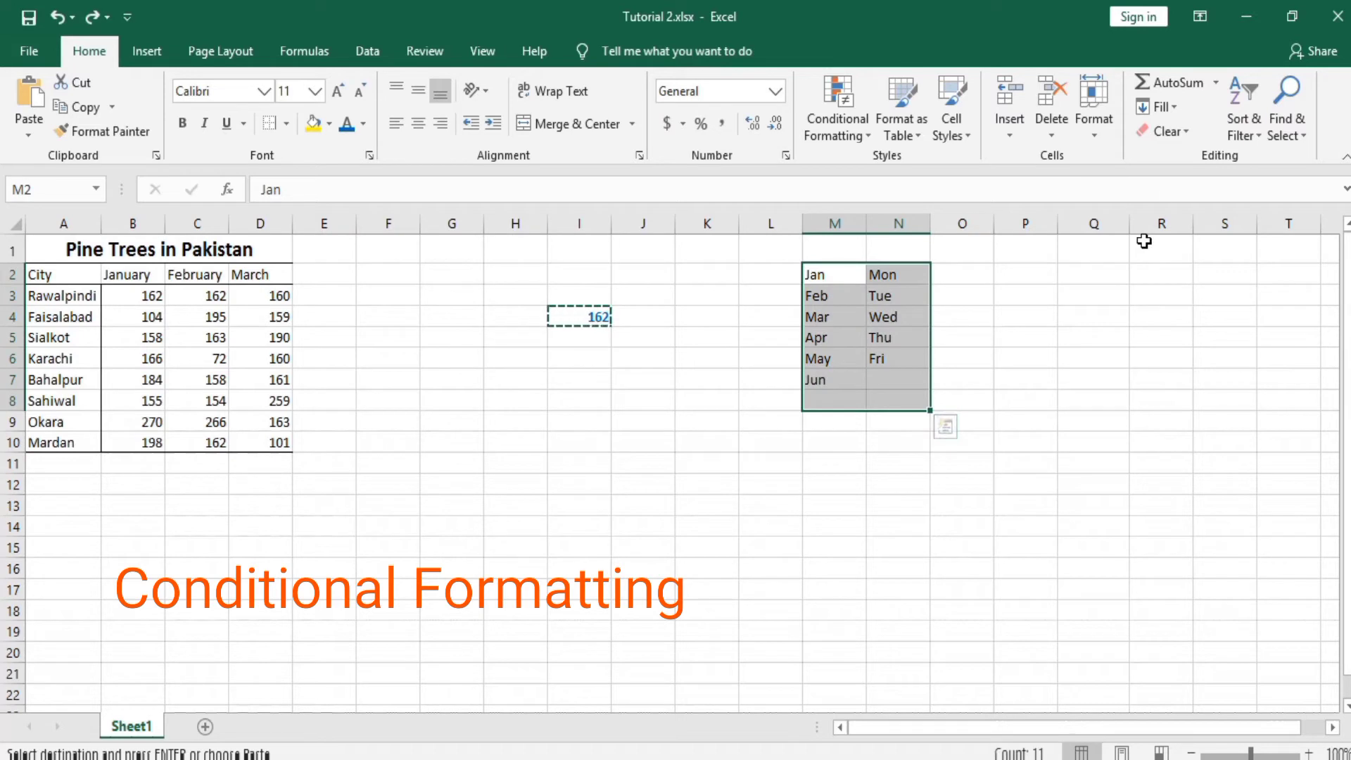
click(1188, 135)
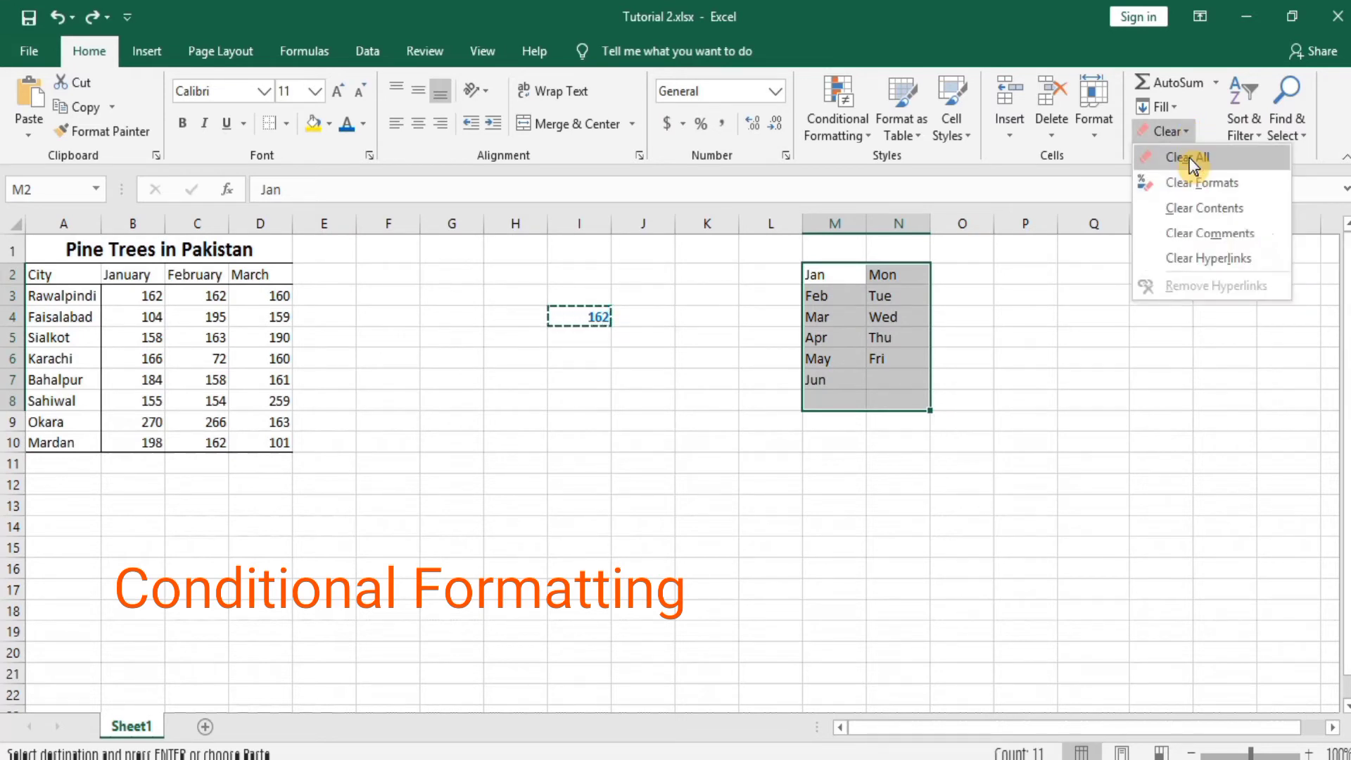
click(1191, 164)
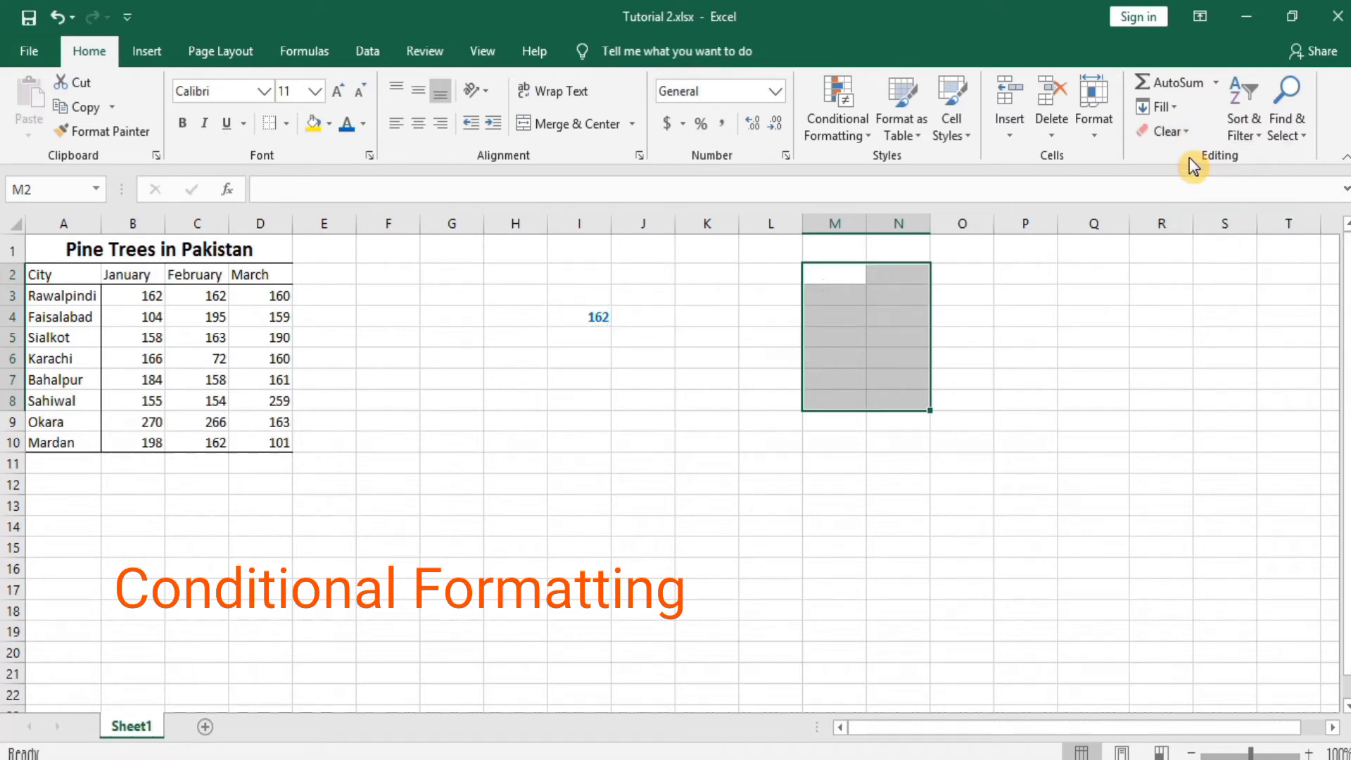
click(598, 316)
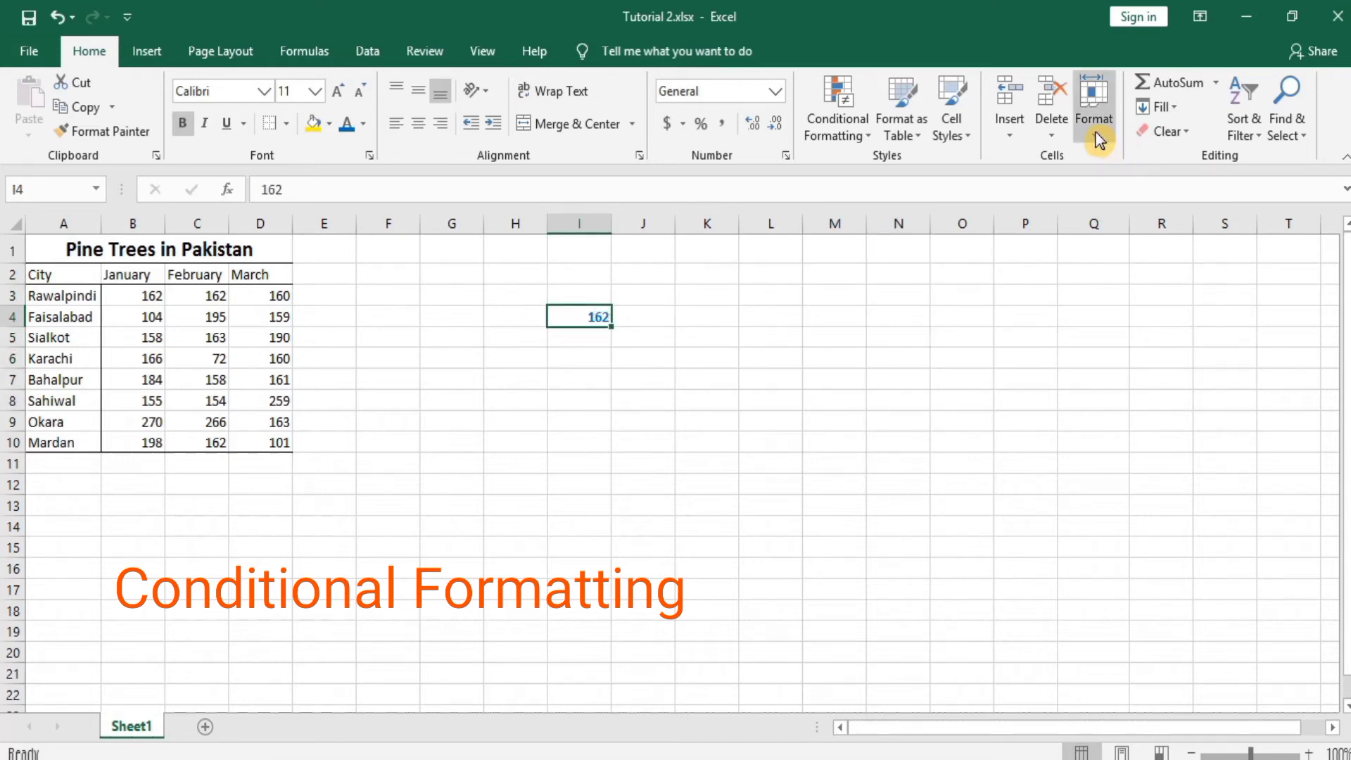
click(1189, 134)
click(1183, 158)
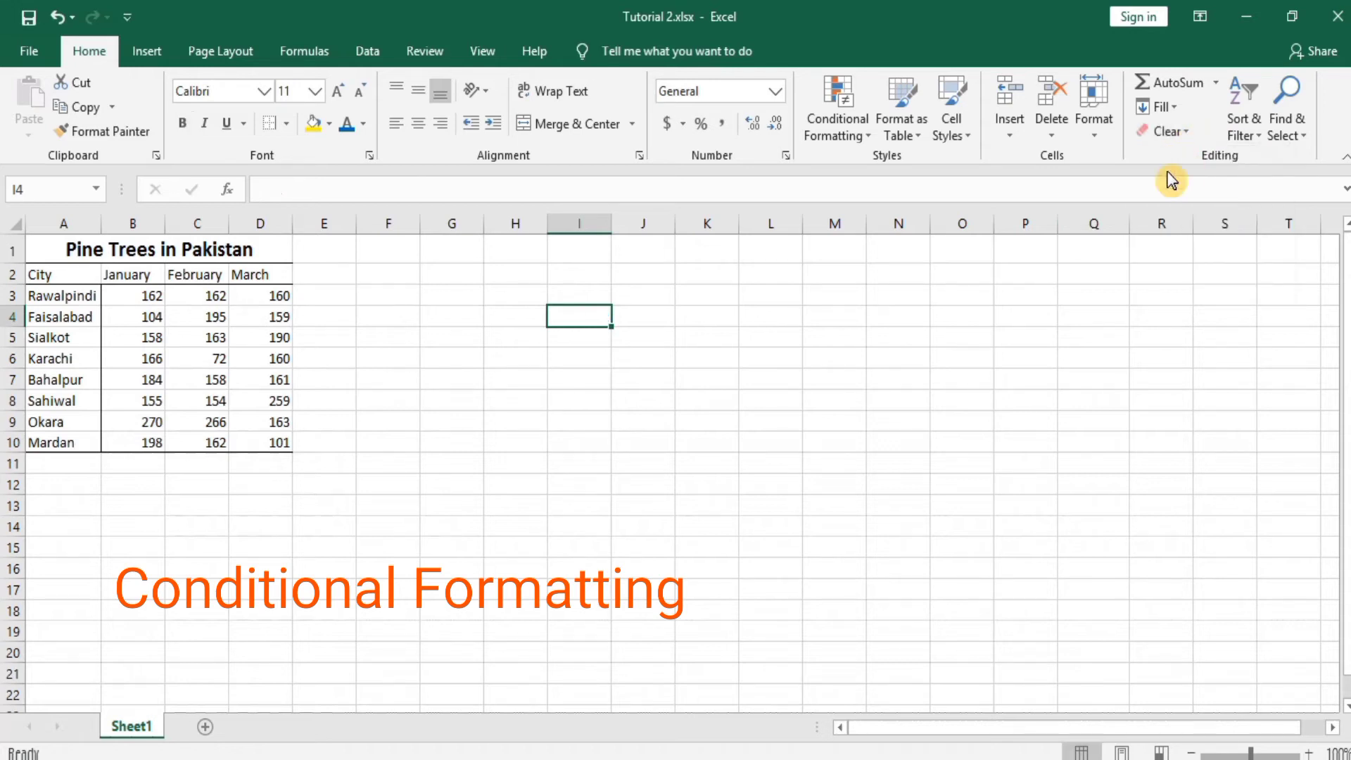
click(943, 362)
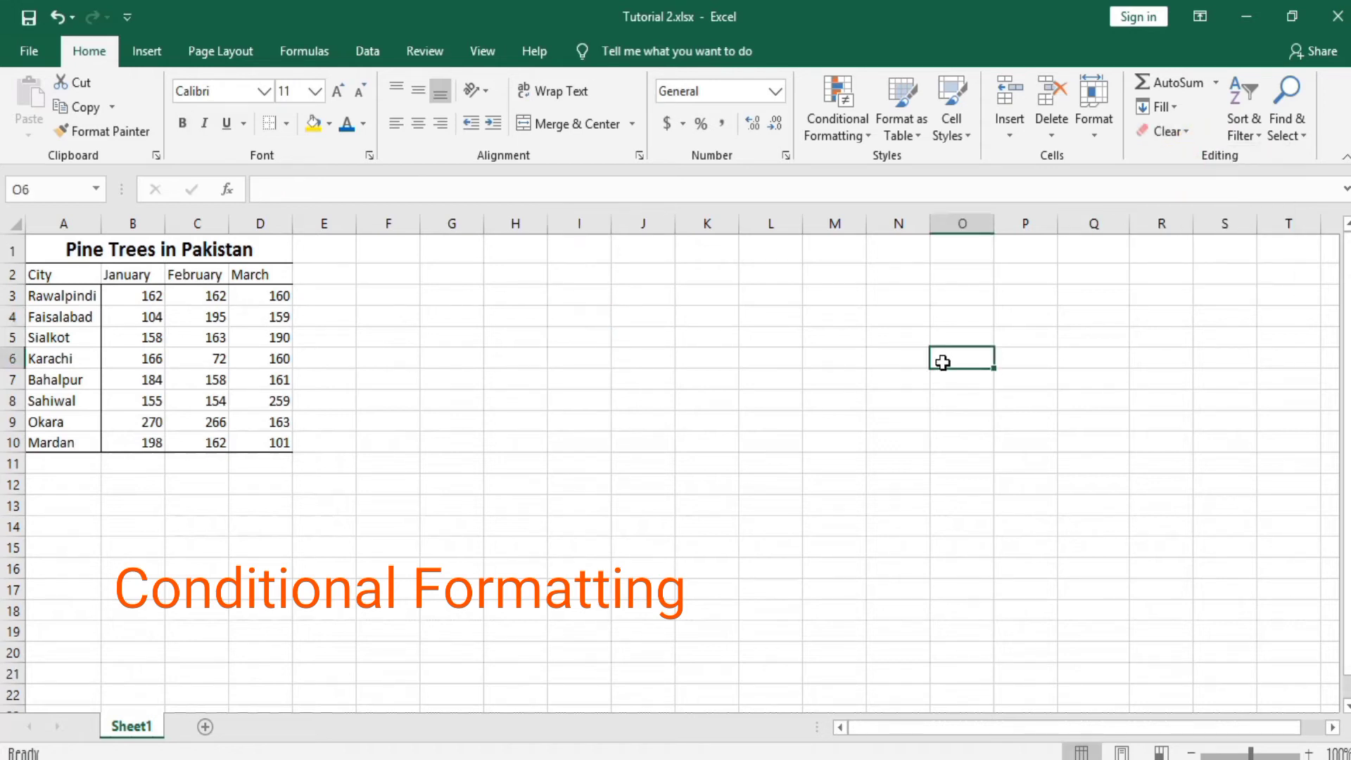
click(869, 144)
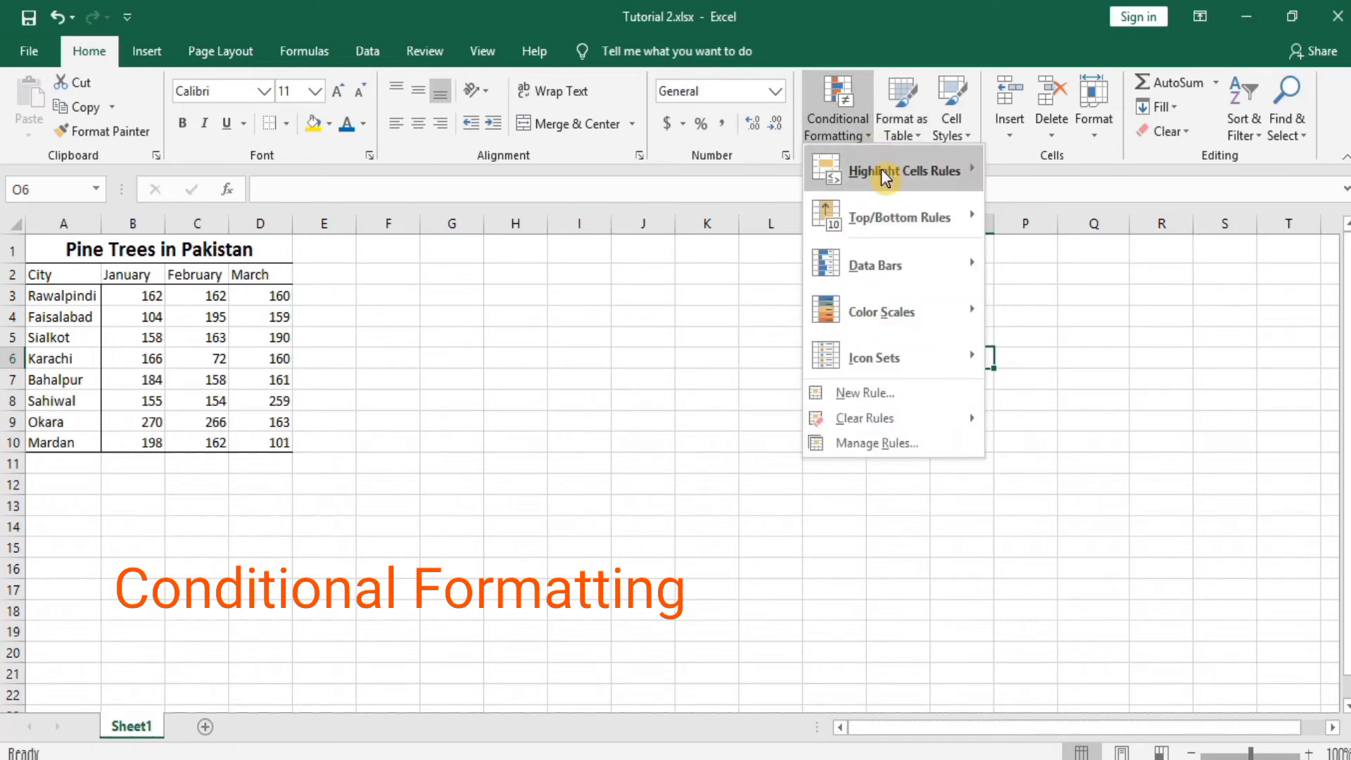
mouse_move(884, 176)
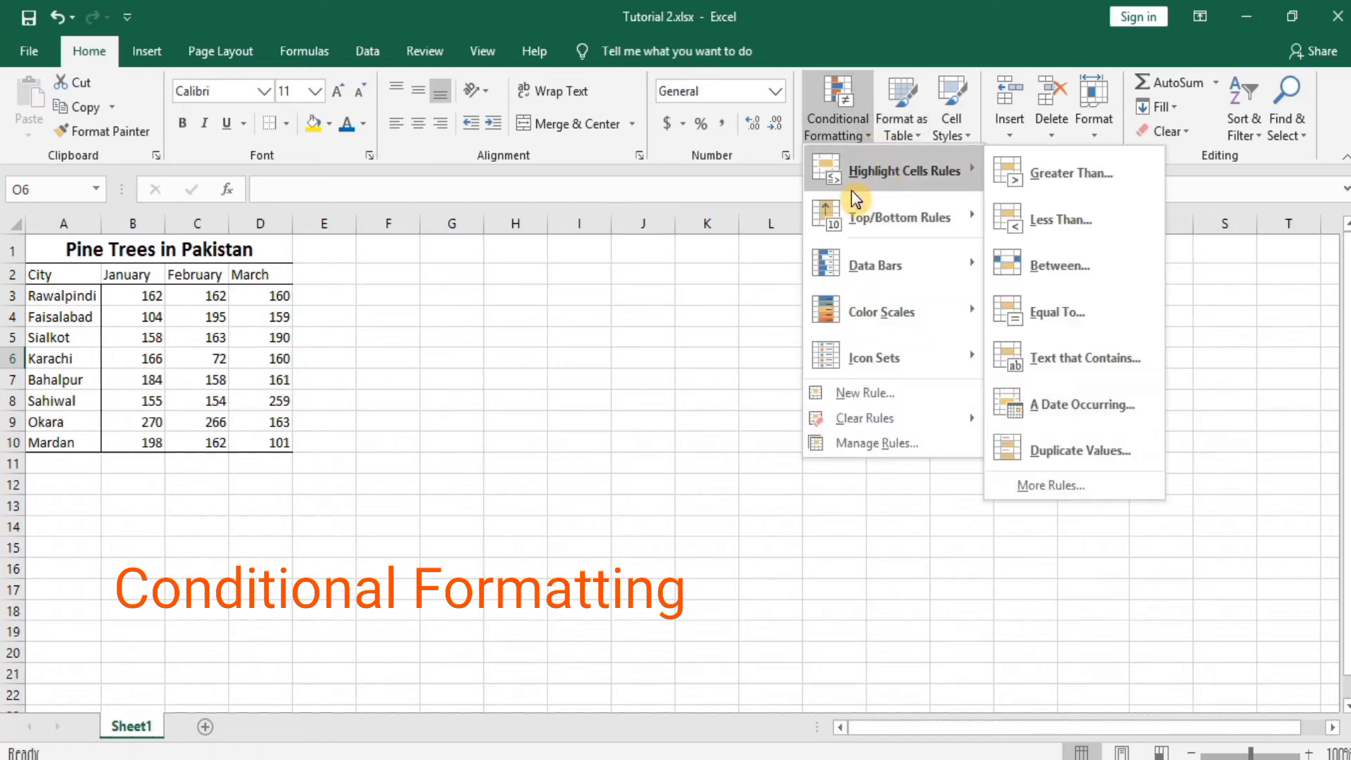
click(268, 216)
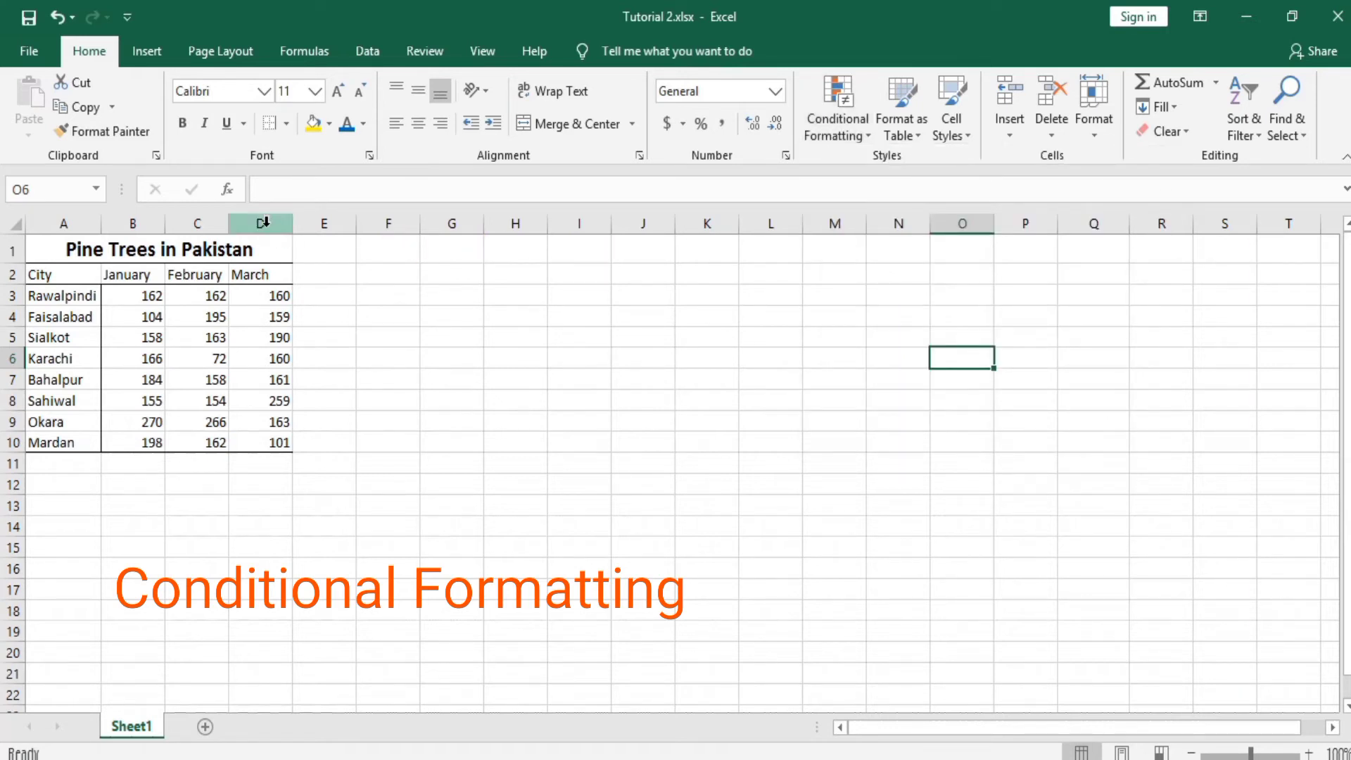
Step: Highlight values greater than 175 in column D with Yellow Fill with Dark Yellow Text, and undo the rule
click(268, 216)
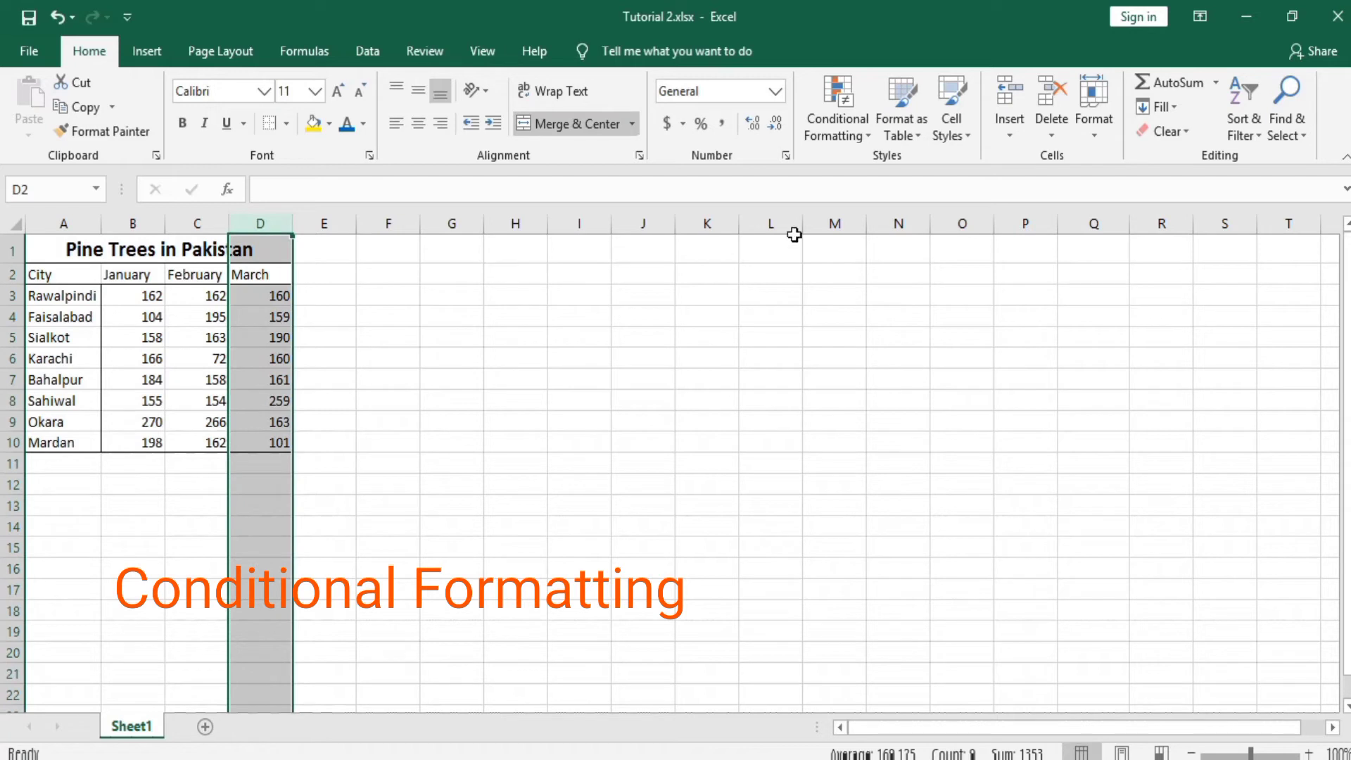
click(867, 133)
mouse_move(891, 178)
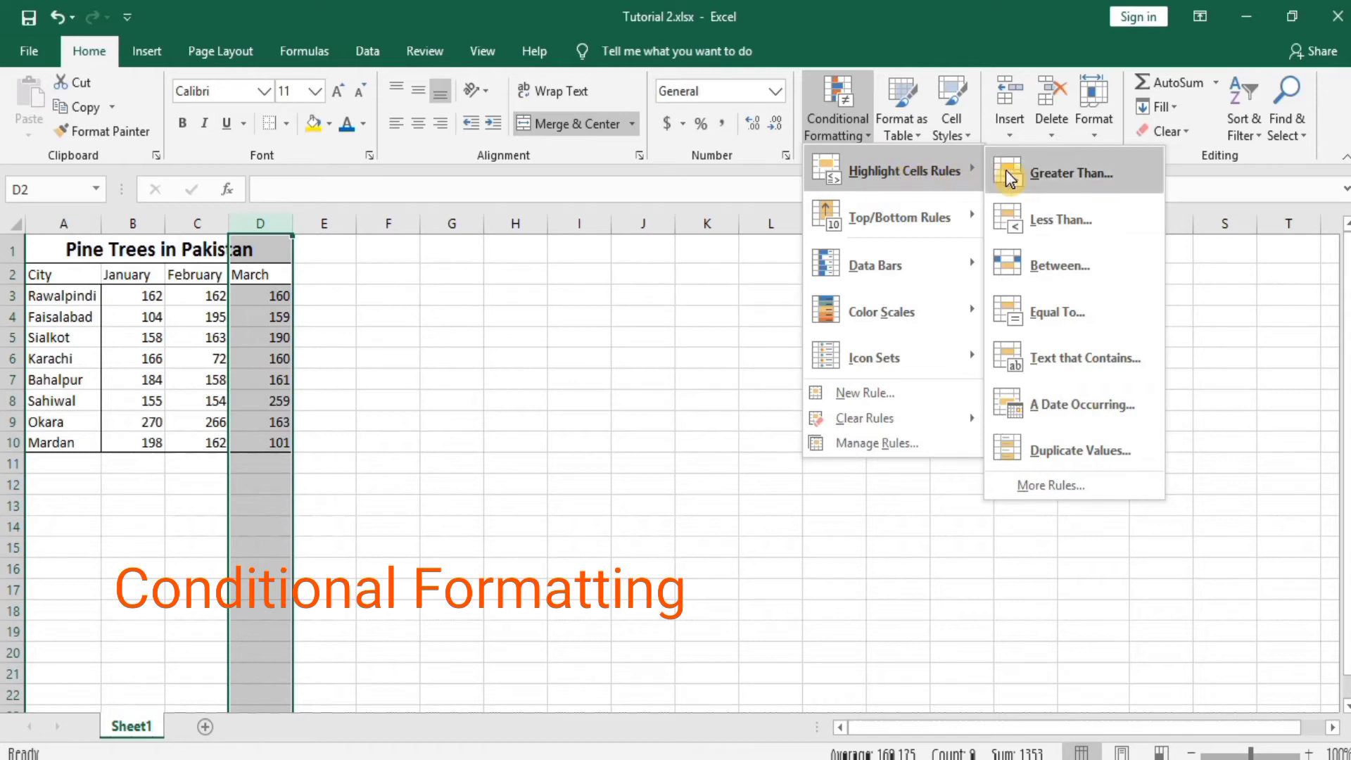
click(1068, 176)
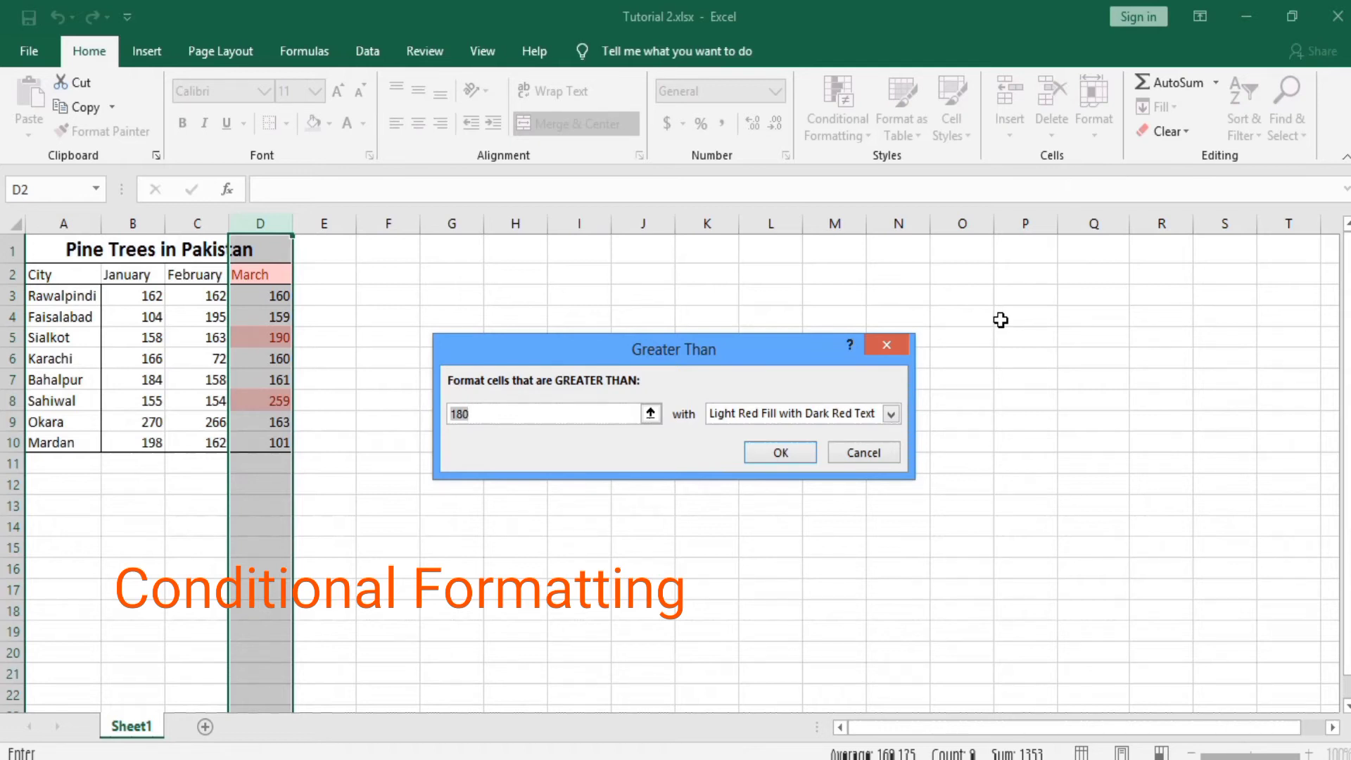
key(BackSpace)
text(1)
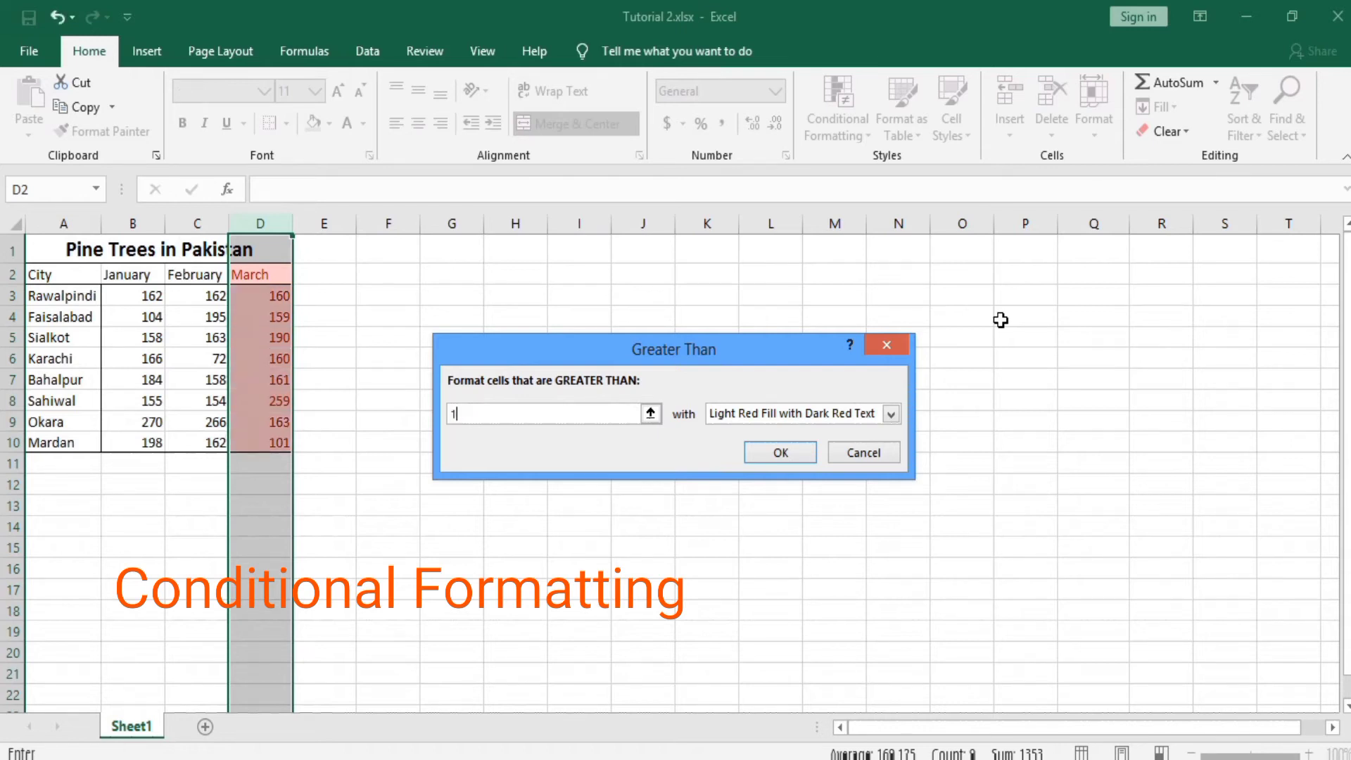
text(75)
click(892, 413)
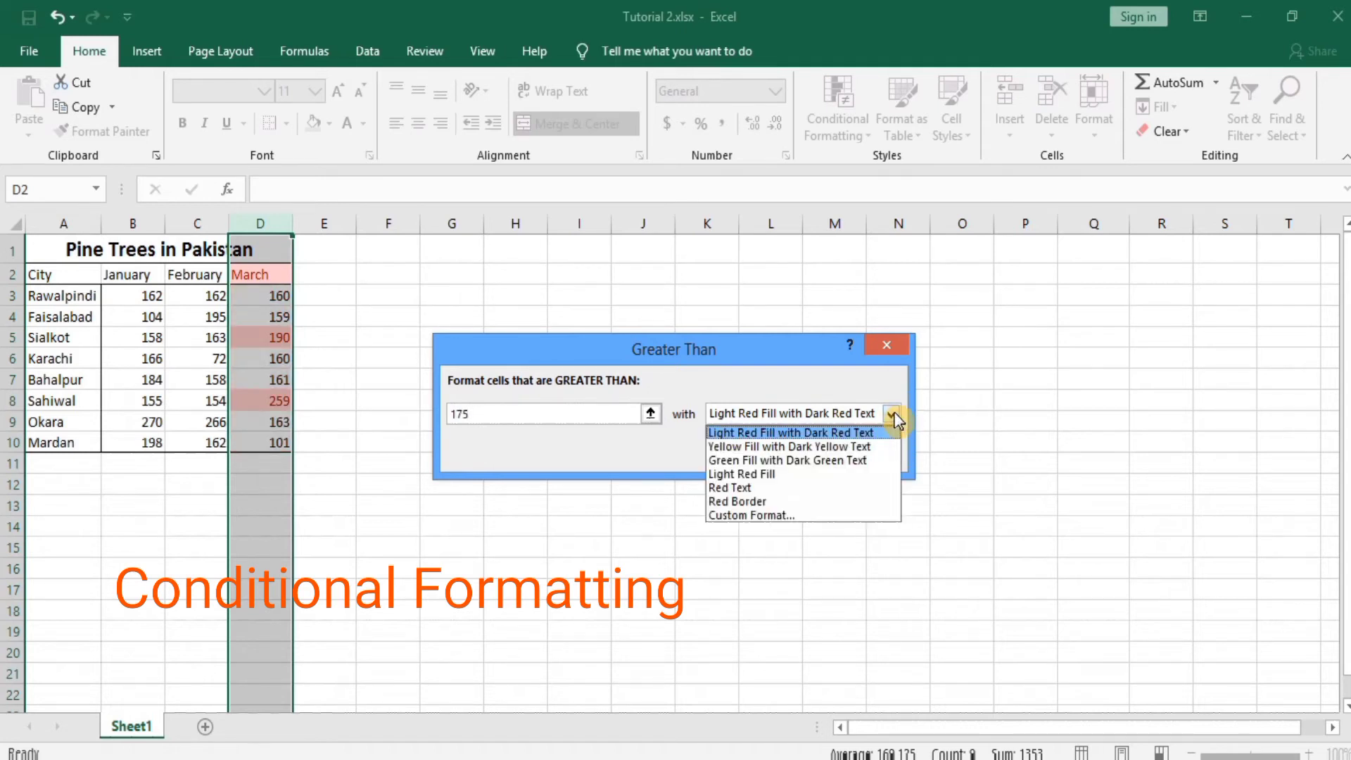
click(871, 445)
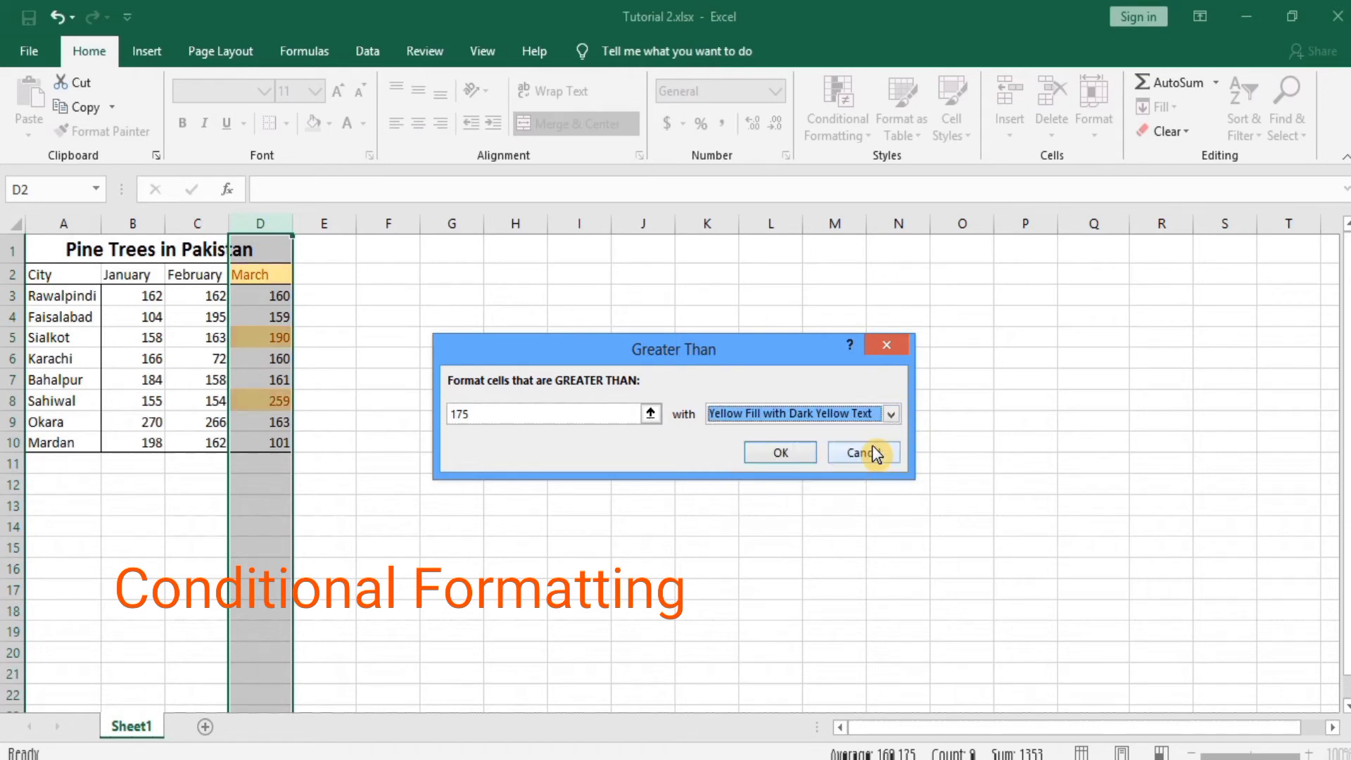
click(781, 452)
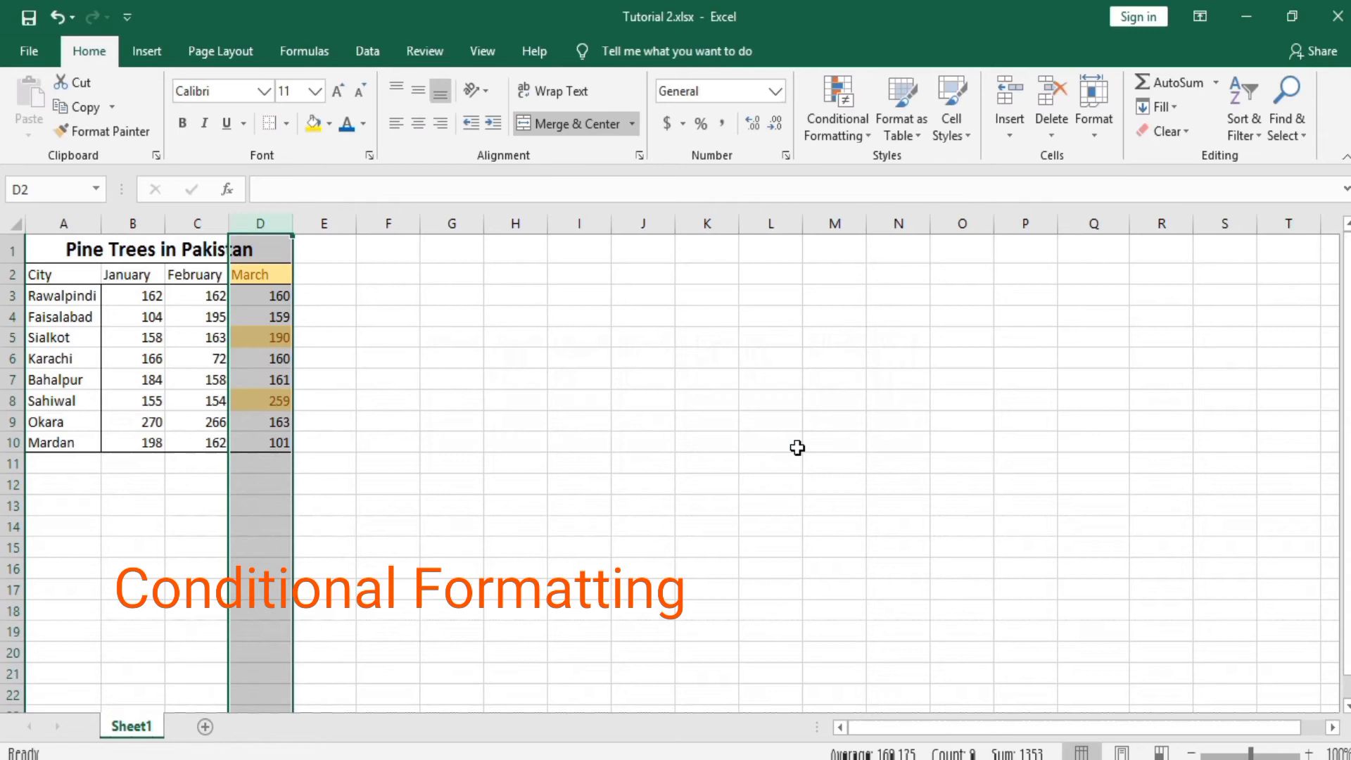
click(670, 459)
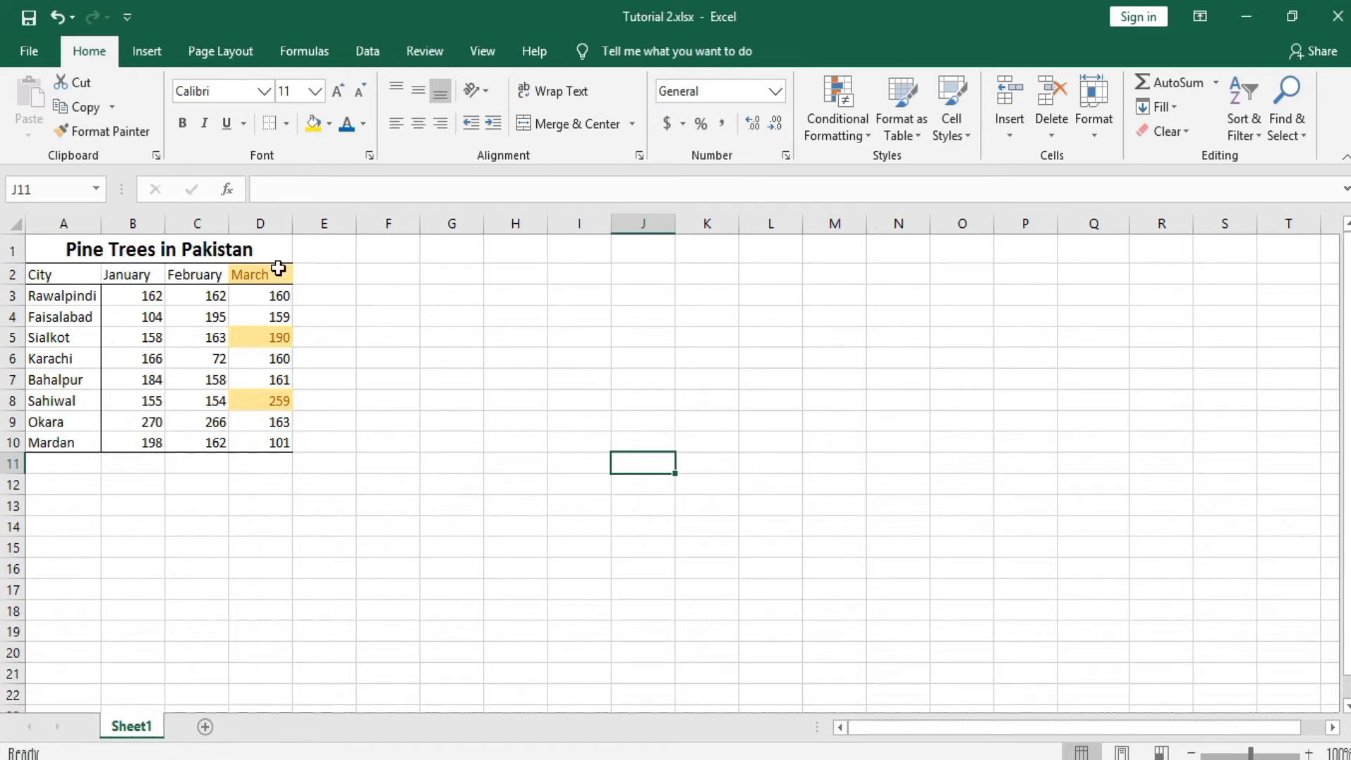
click(60, 20)
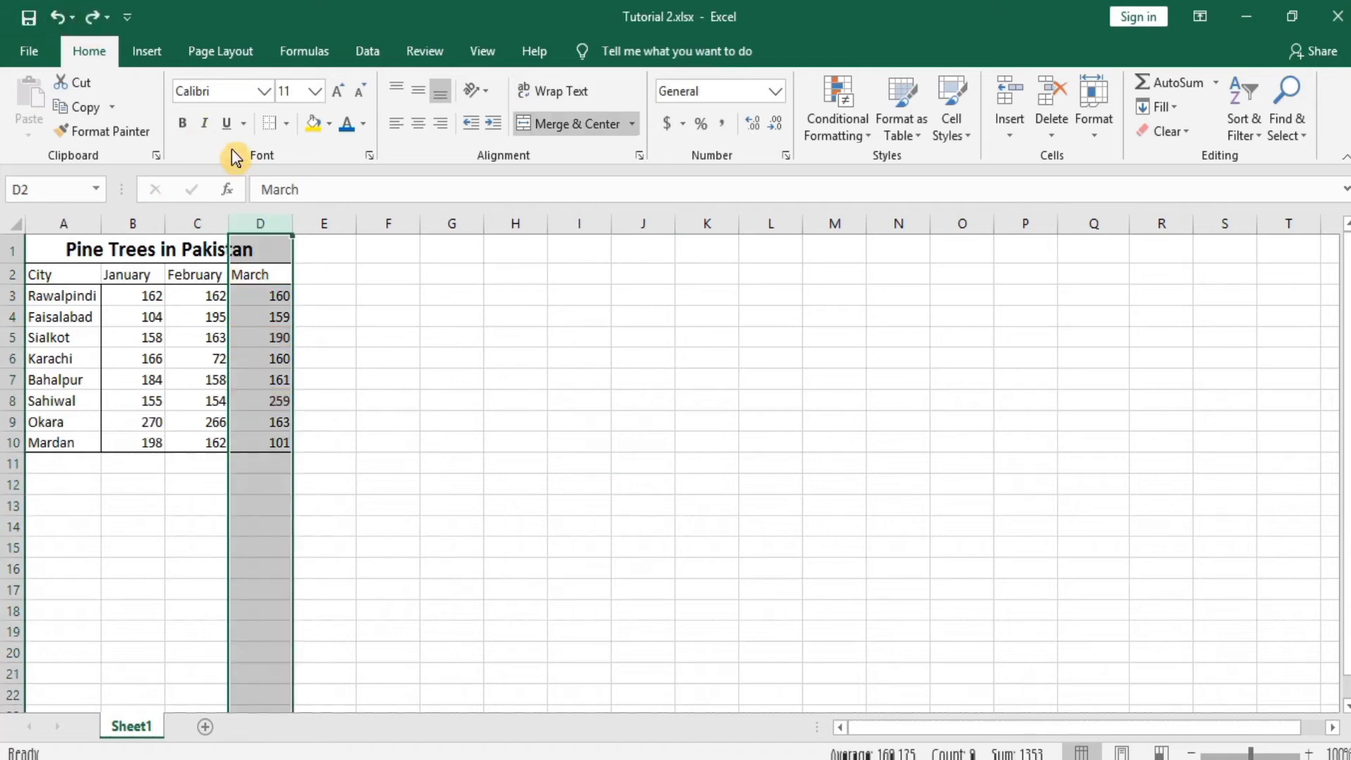
Step: Start a Between conditional formatting rule for column D with a lower limit of 160
click(864, 135)
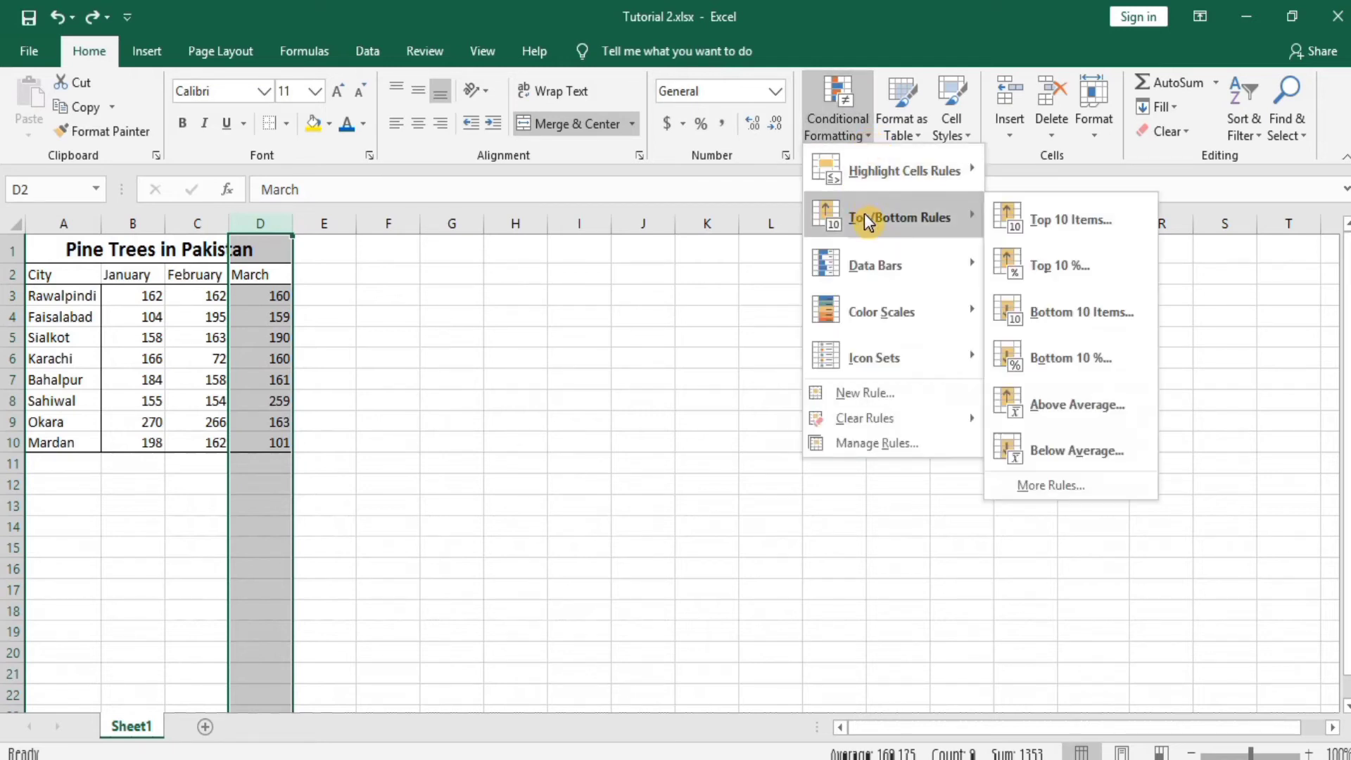
mouse_move(922, 171)
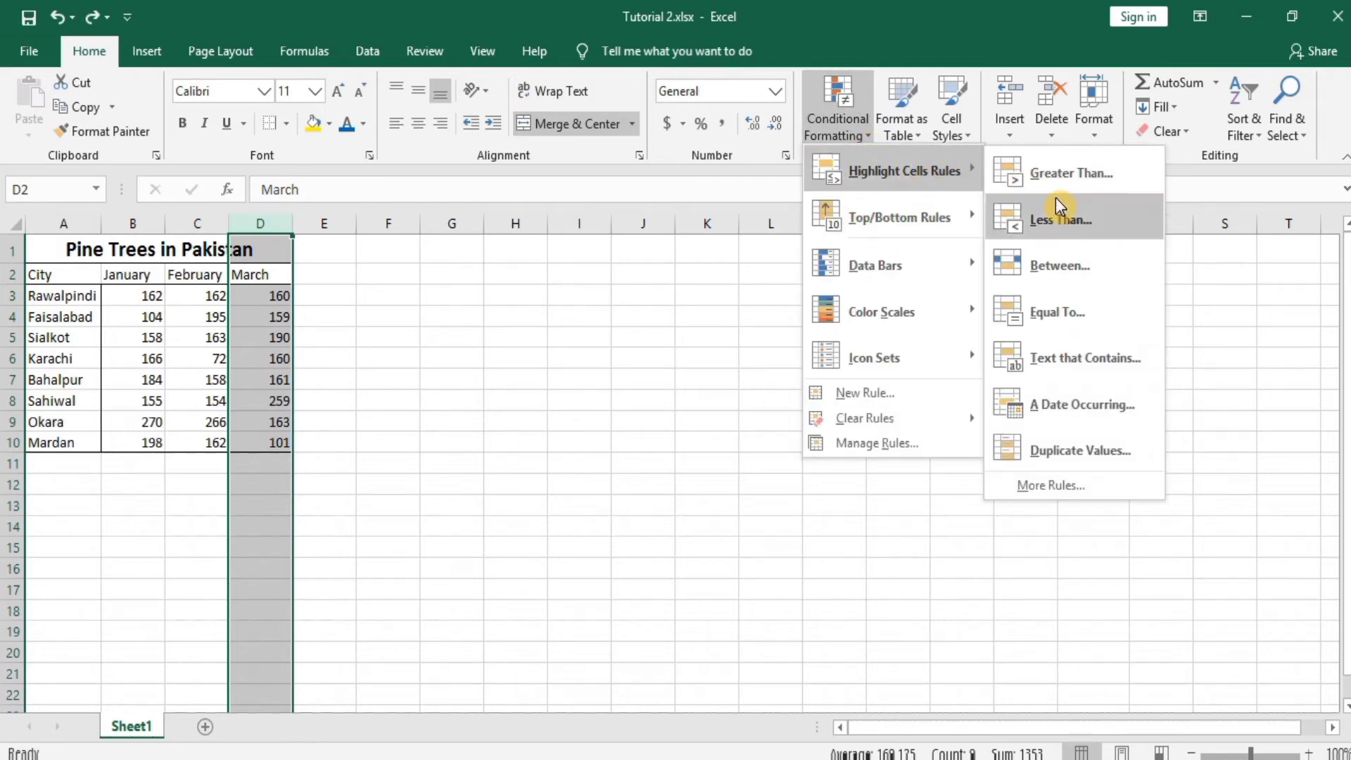
click(1068, 262)
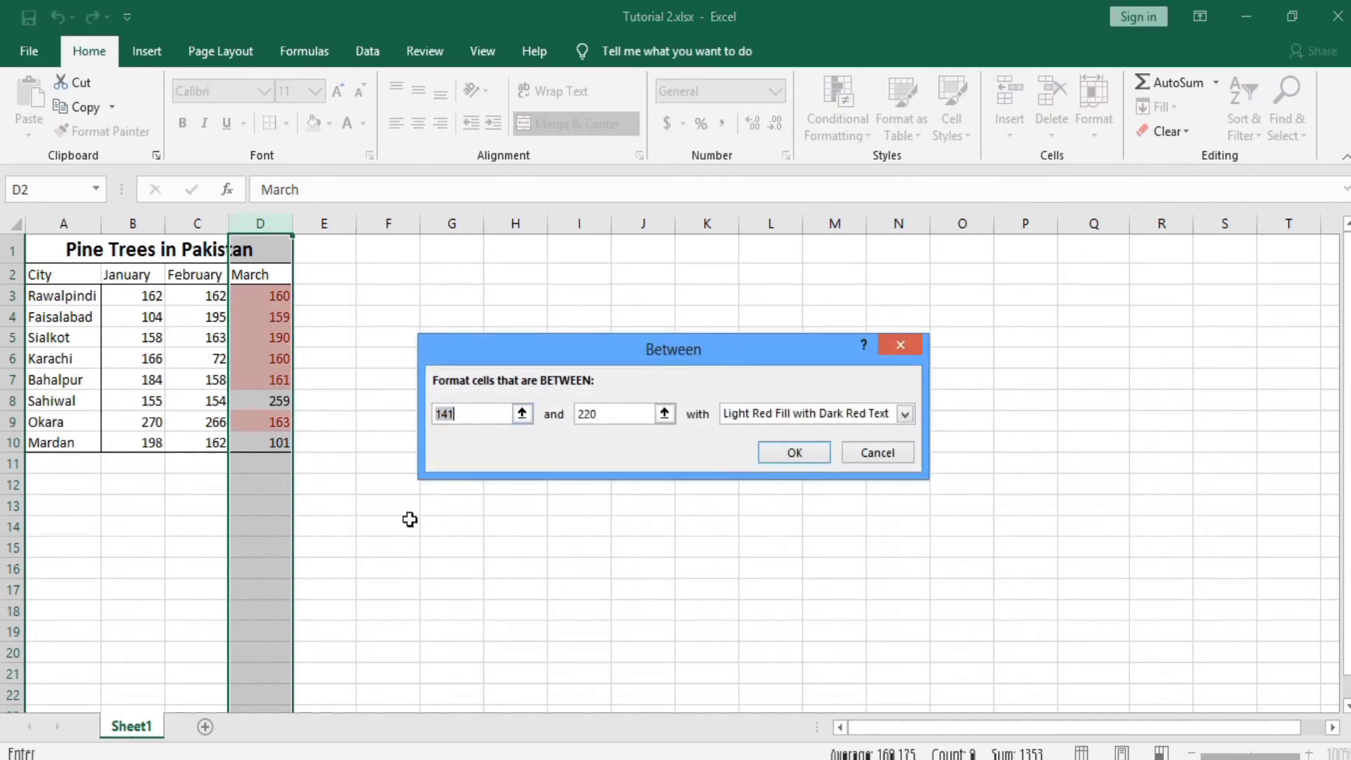
key(BackSpace)
text(1)
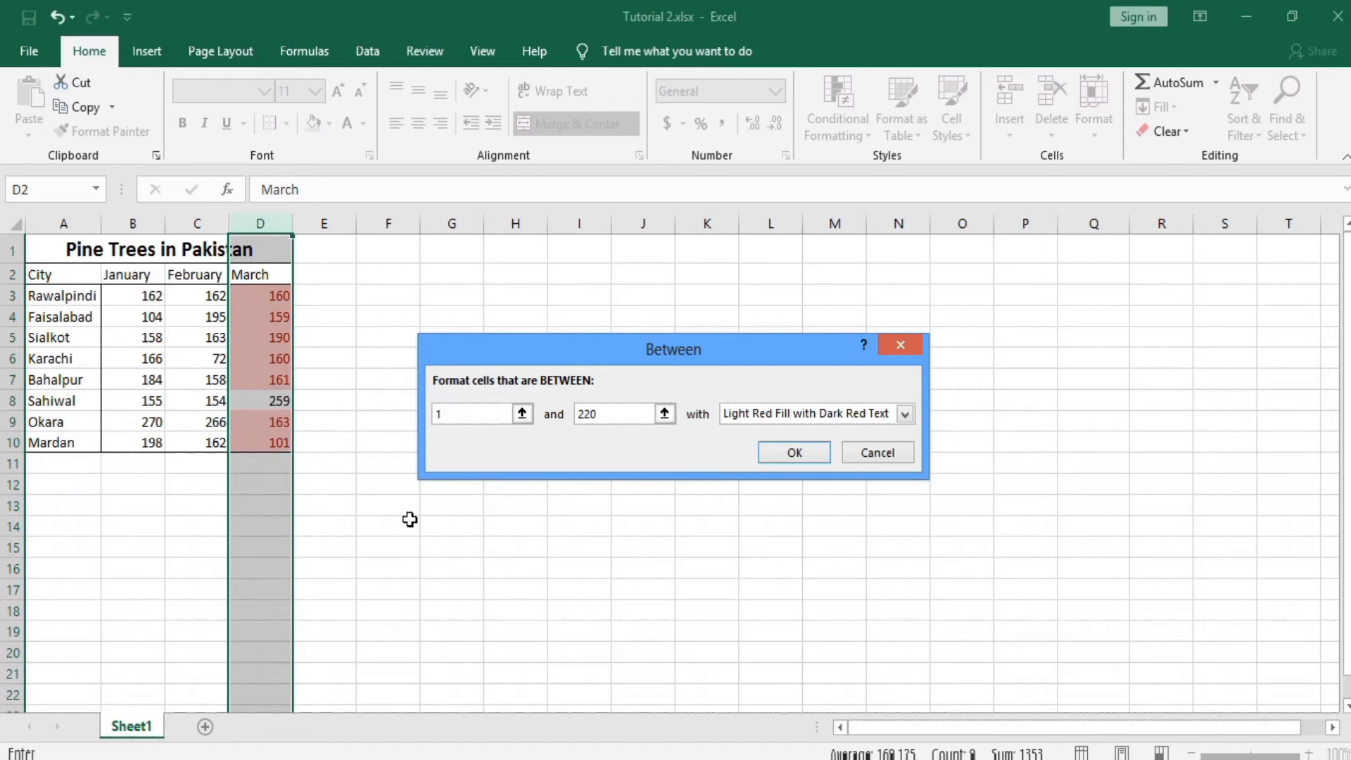
text(60)
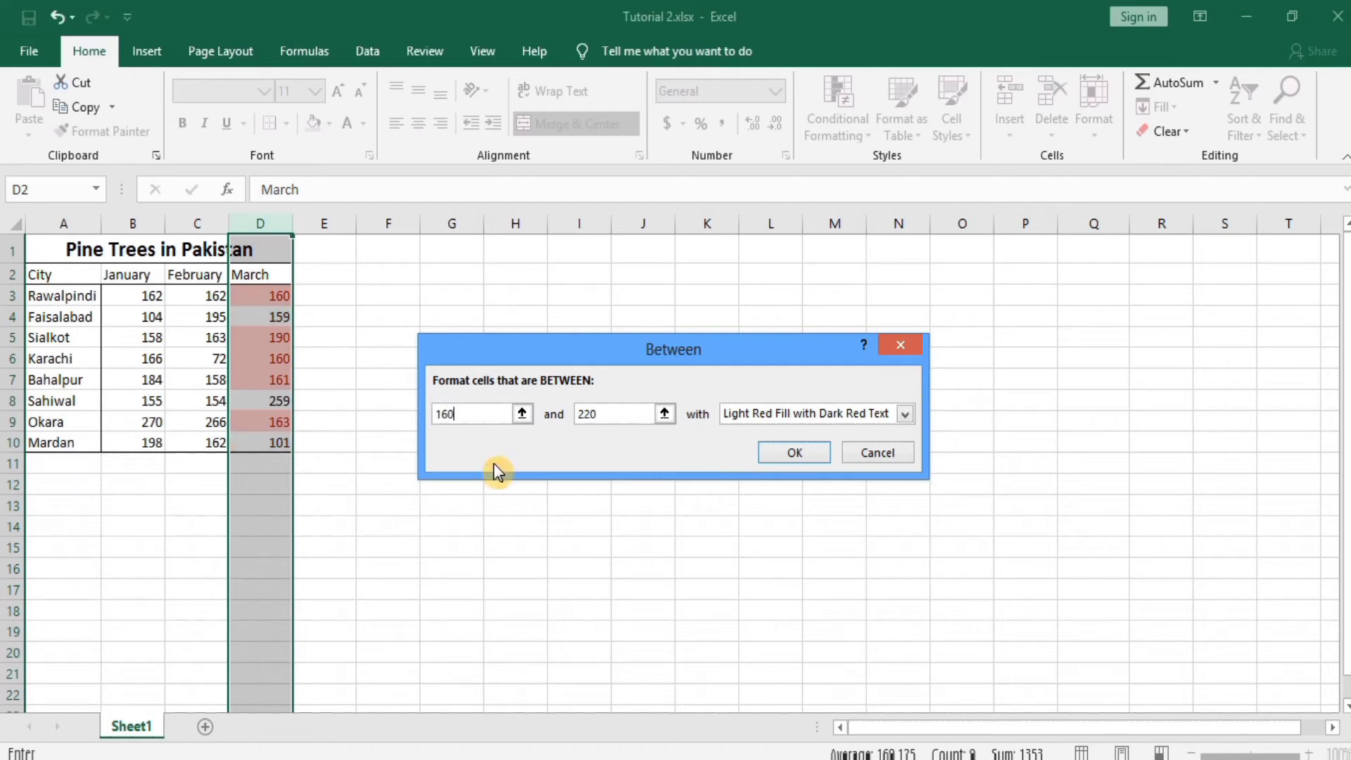
Step: Set the Between rule's upper limit to 180, apply it with Light Red Fill with Dark Red Text, and undo it
click(602, 414)
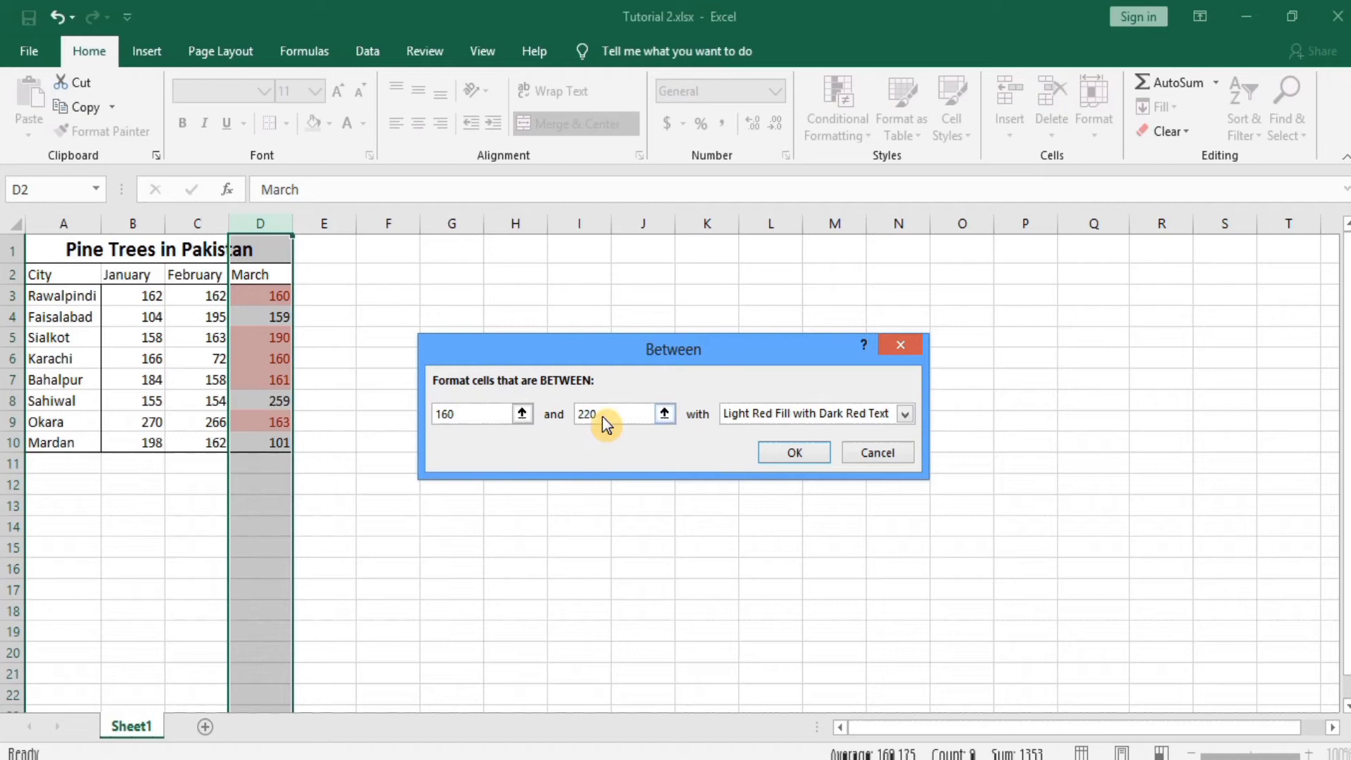
key(BackSpace)
key(BackSpace)
key(BackSpace)
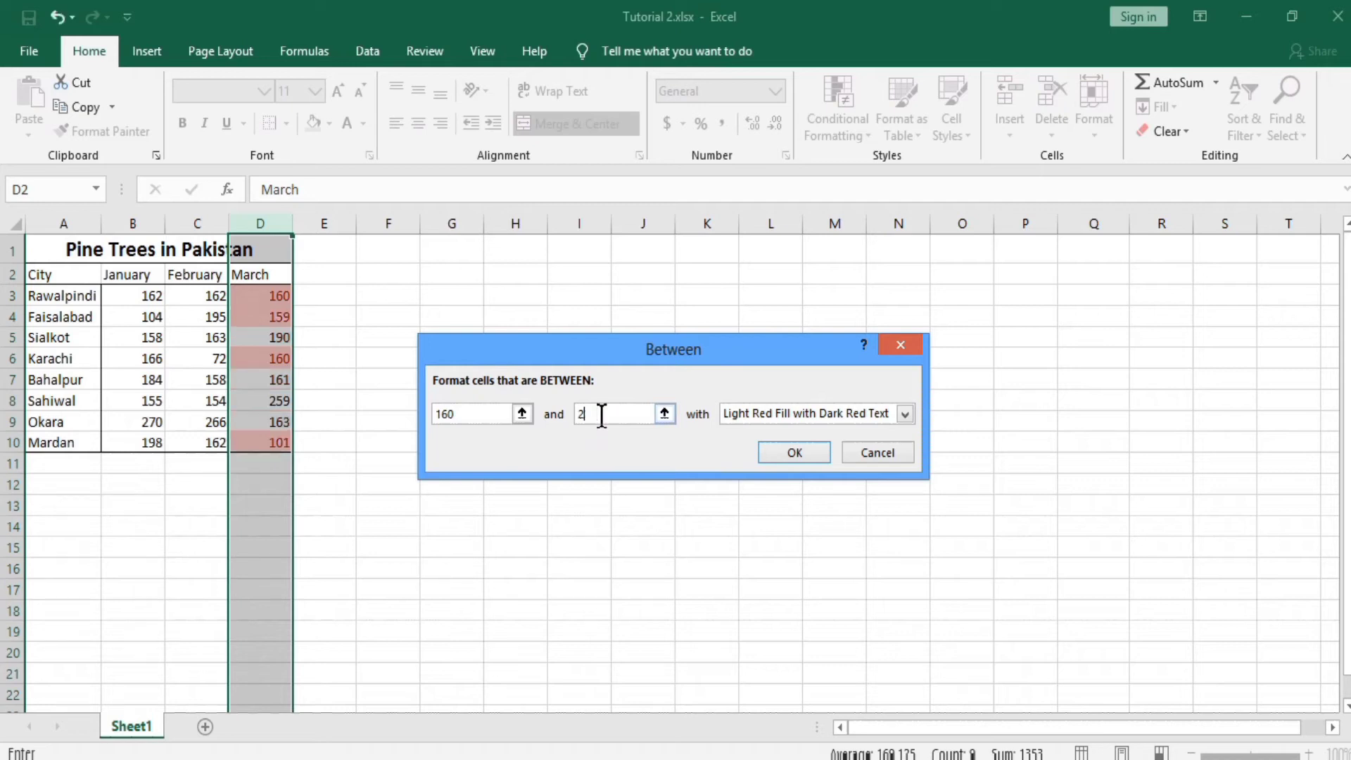
text(180)
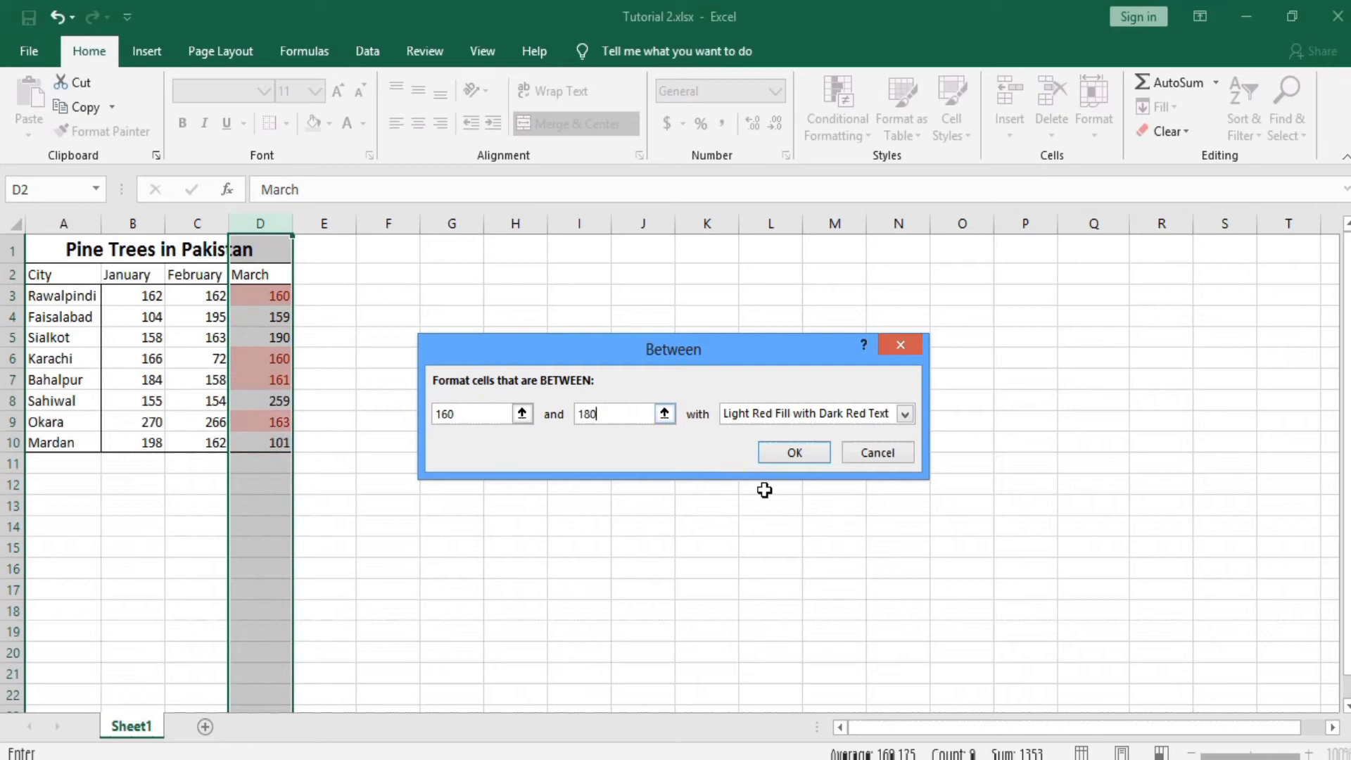
click(793, 450)
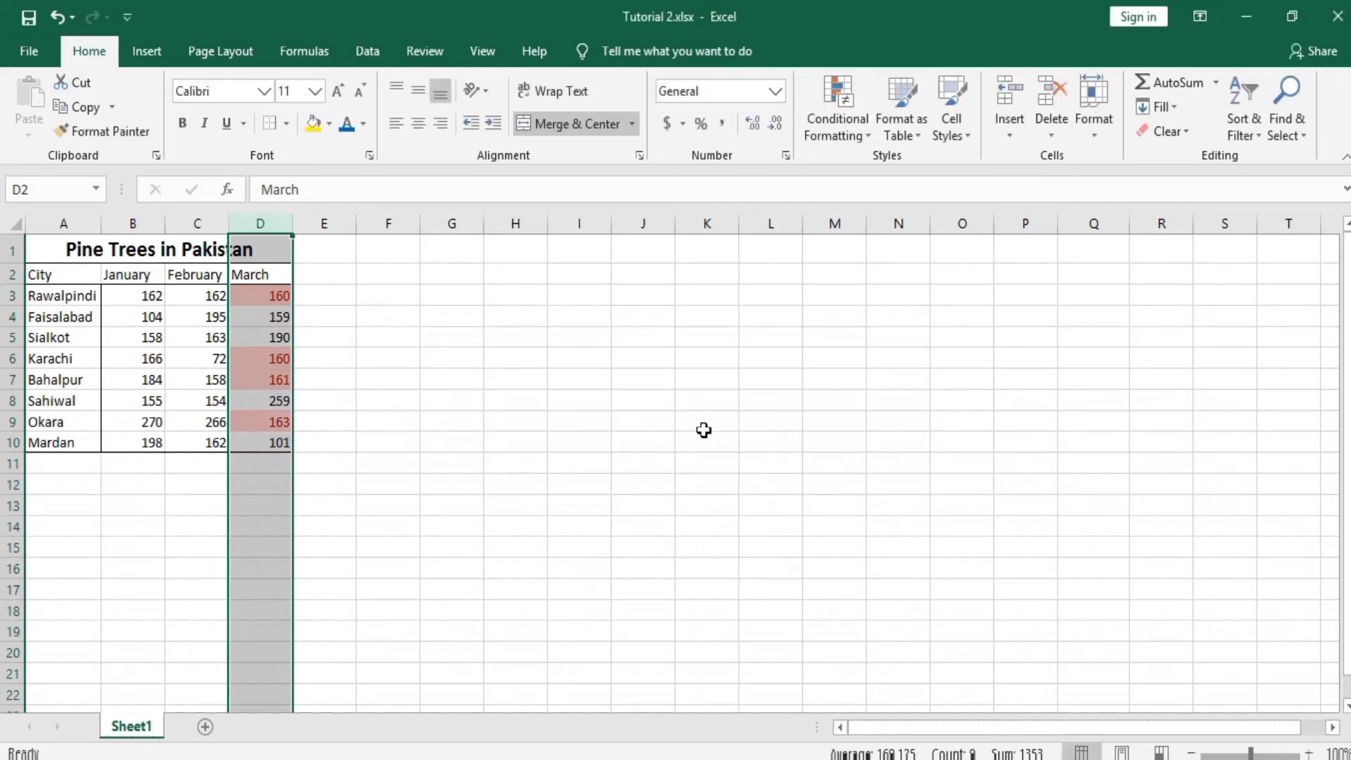
click(591, 450)
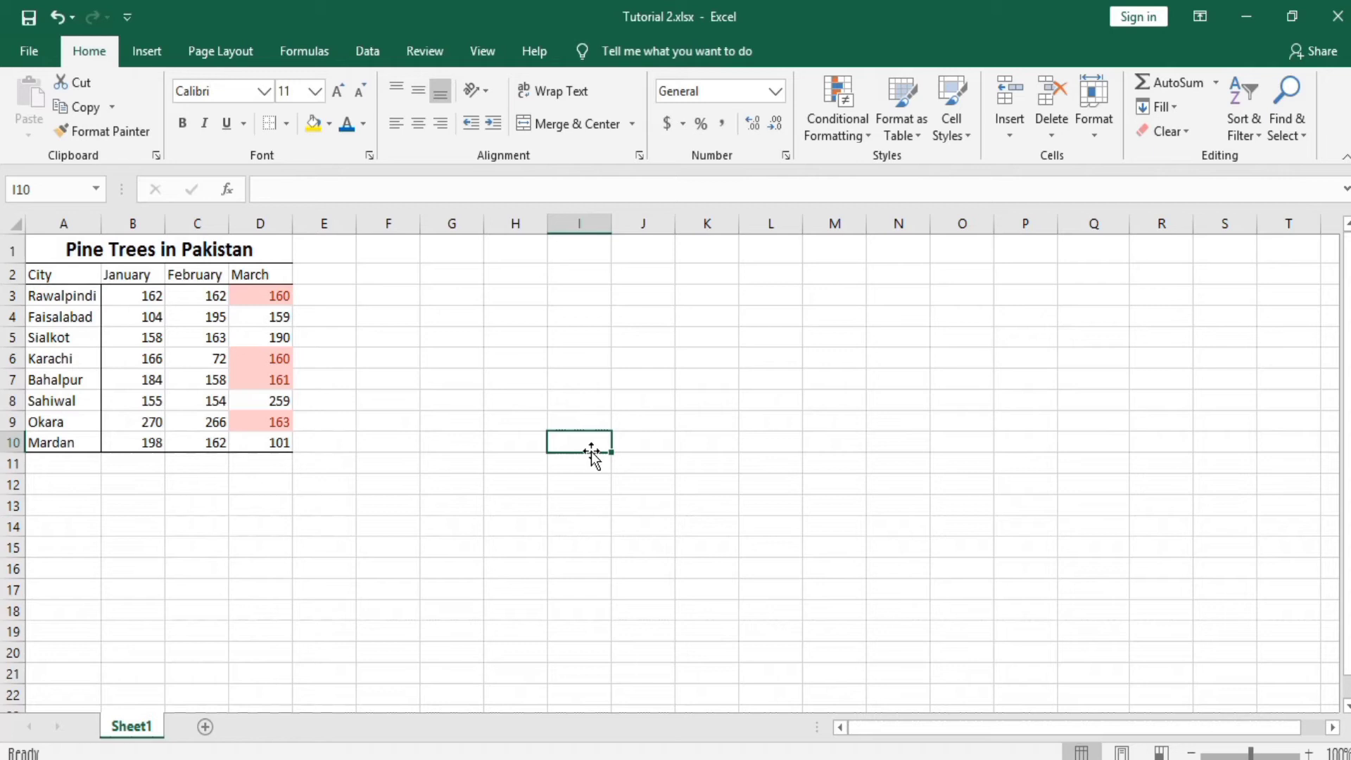
click(264, 222)
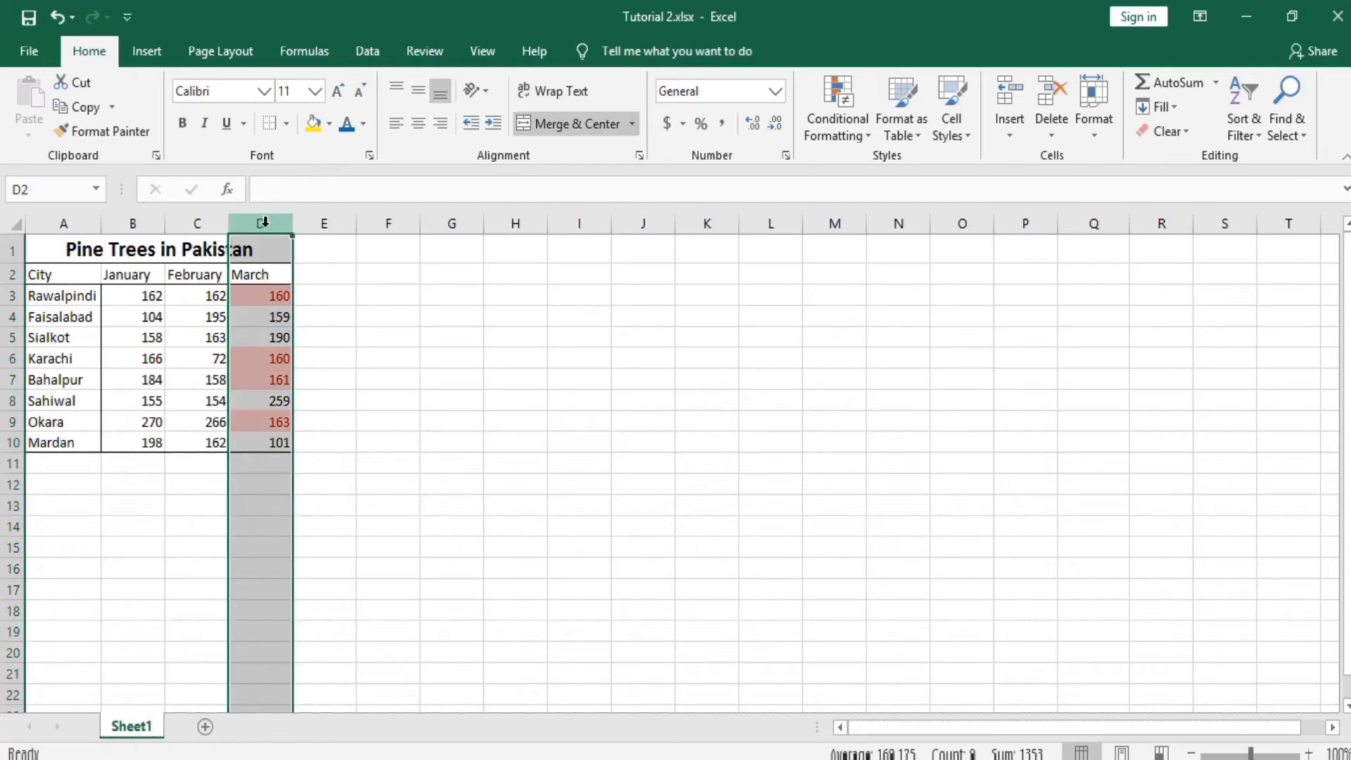
click(55, 15)
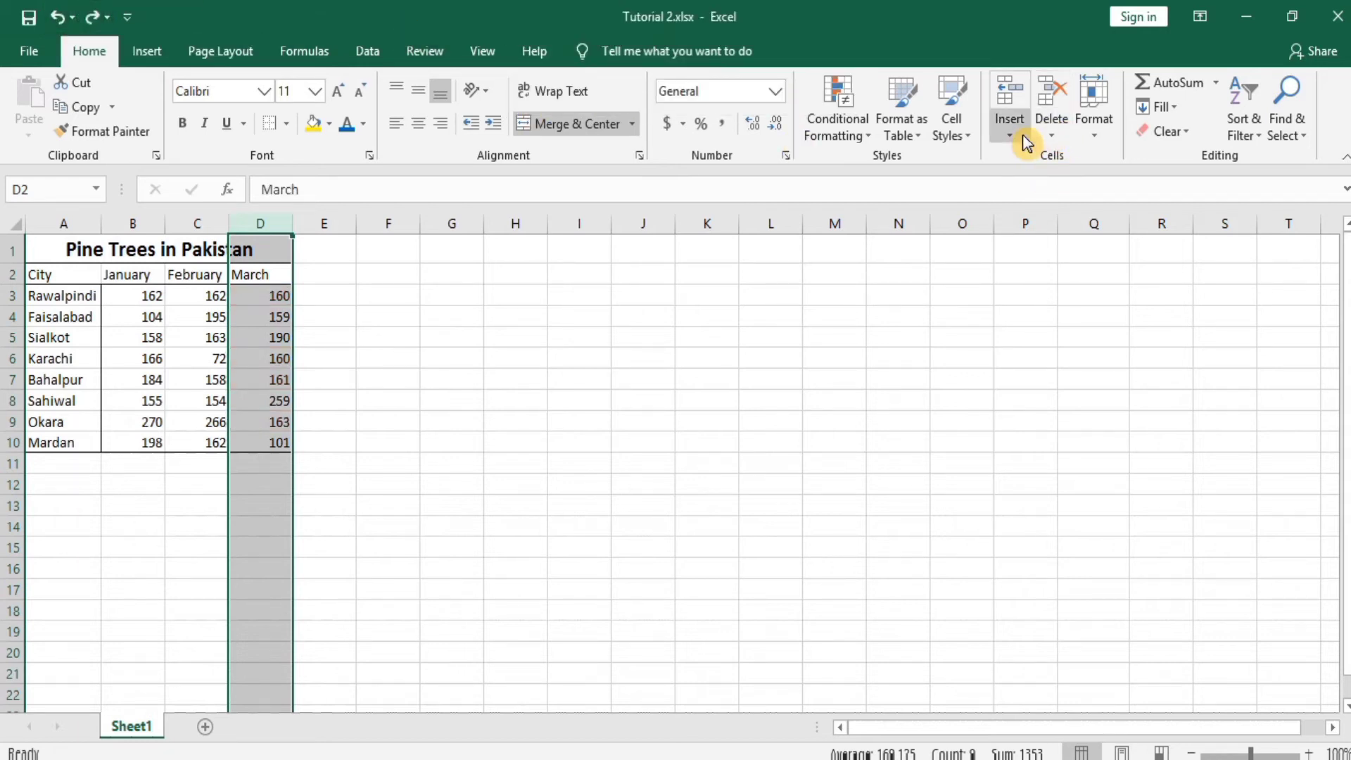
Step: Apply blue gradient-fill data bars to column D, and undo them
click(867, 137)
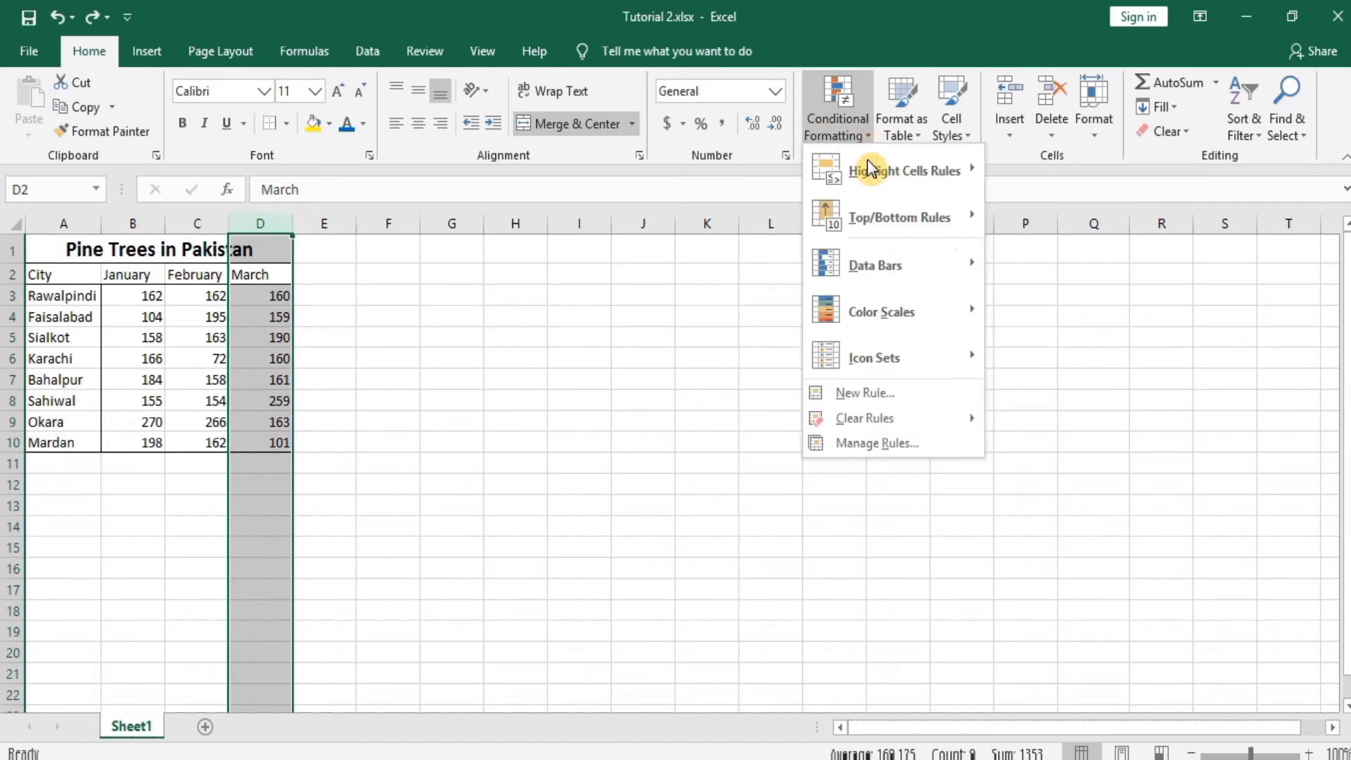
mouse_move(892, 224)
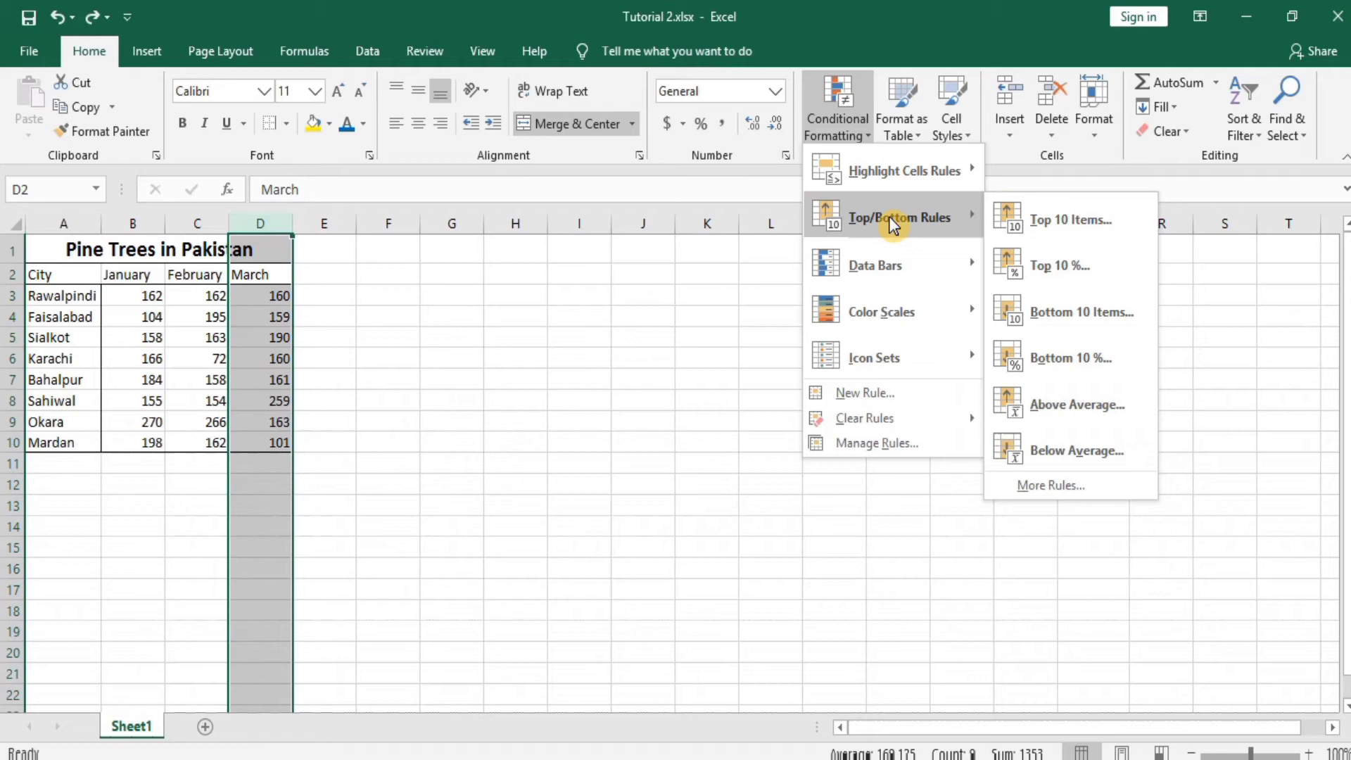
mouse_move(899, 260)
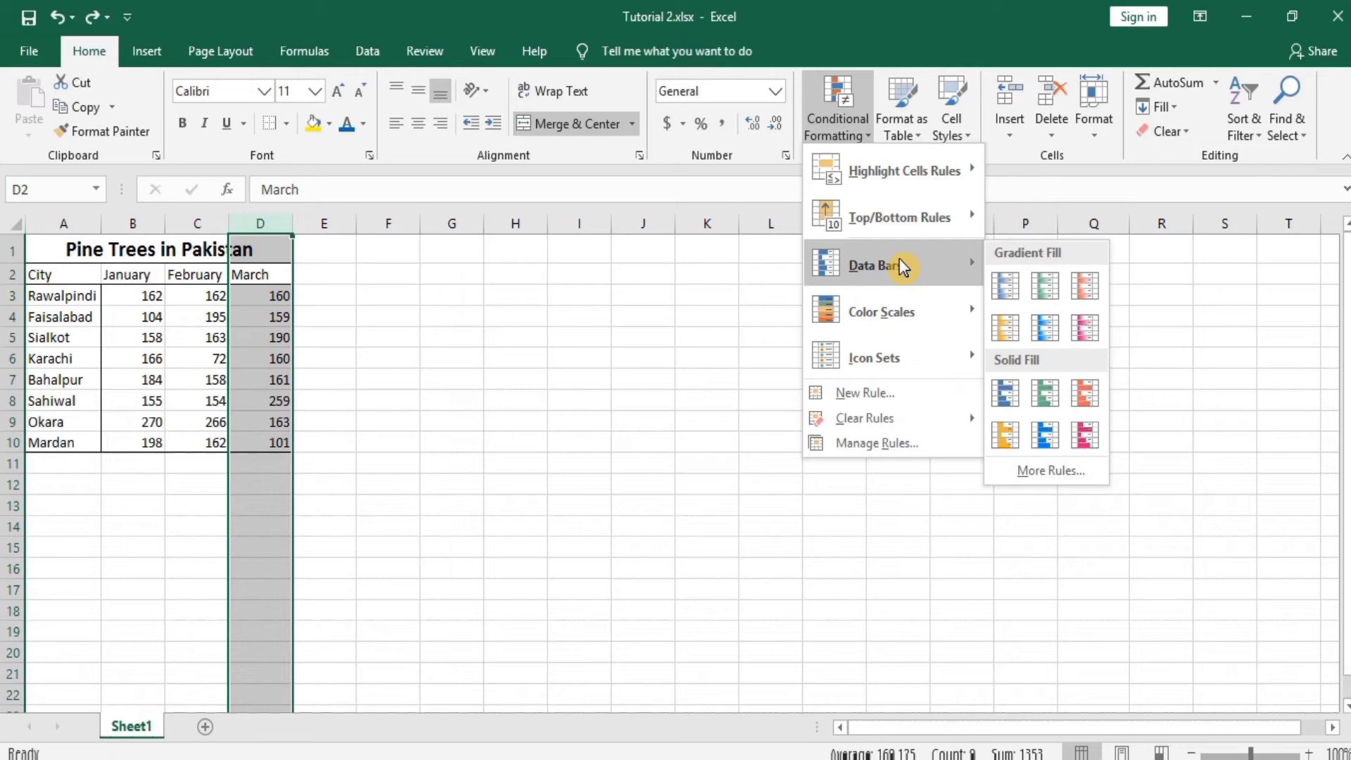
click(1007, 284)
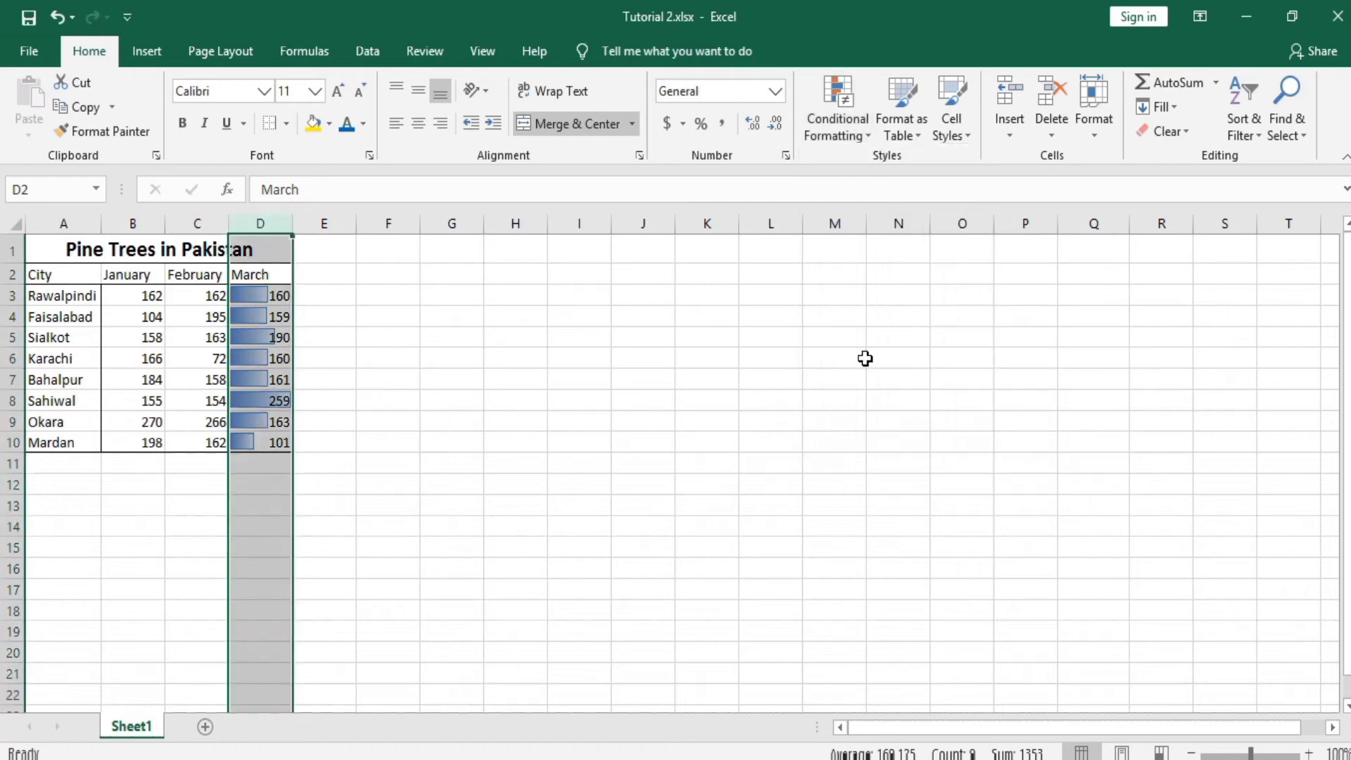
click(525, 387)
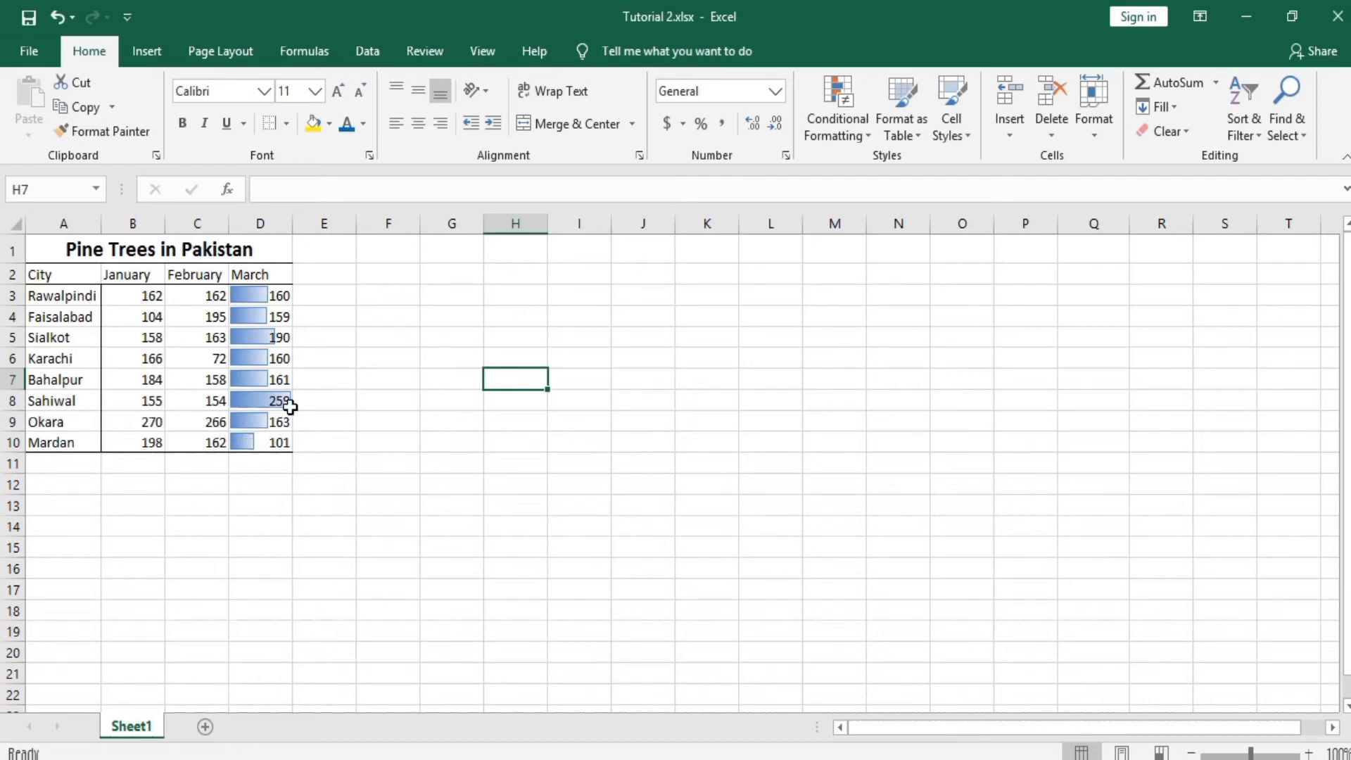
click(56, 16)
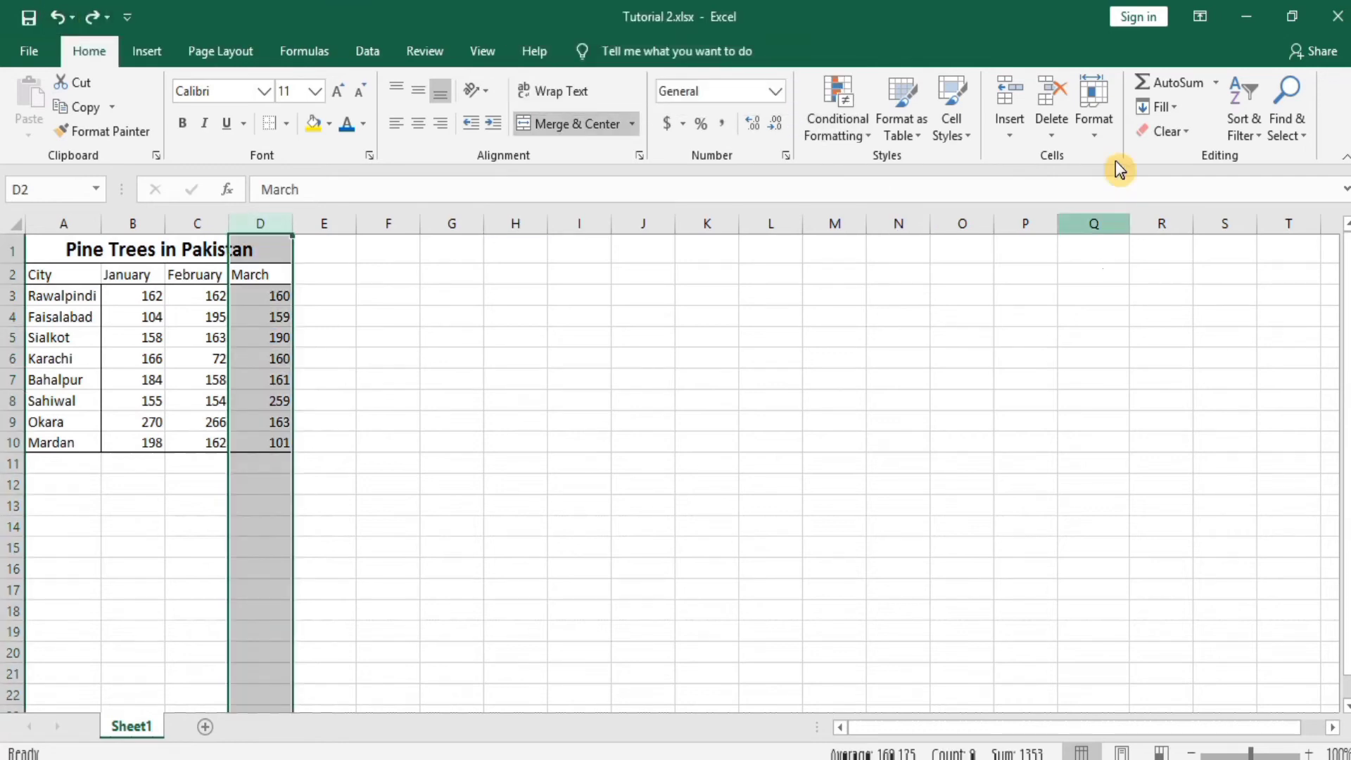
Step: Apply the green-yellow-red color scale to the March values in column D, and undo it
click(867, 136)
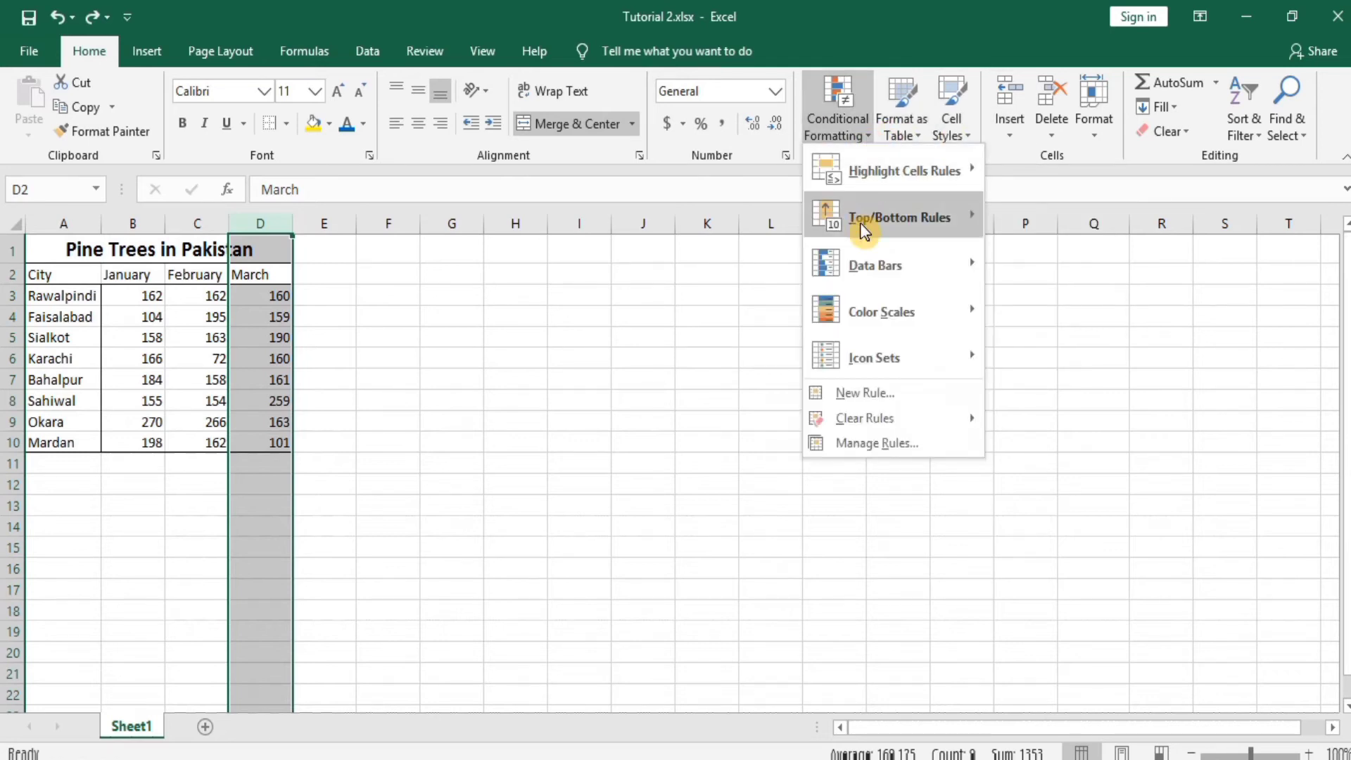
mouse_move(871, 313)
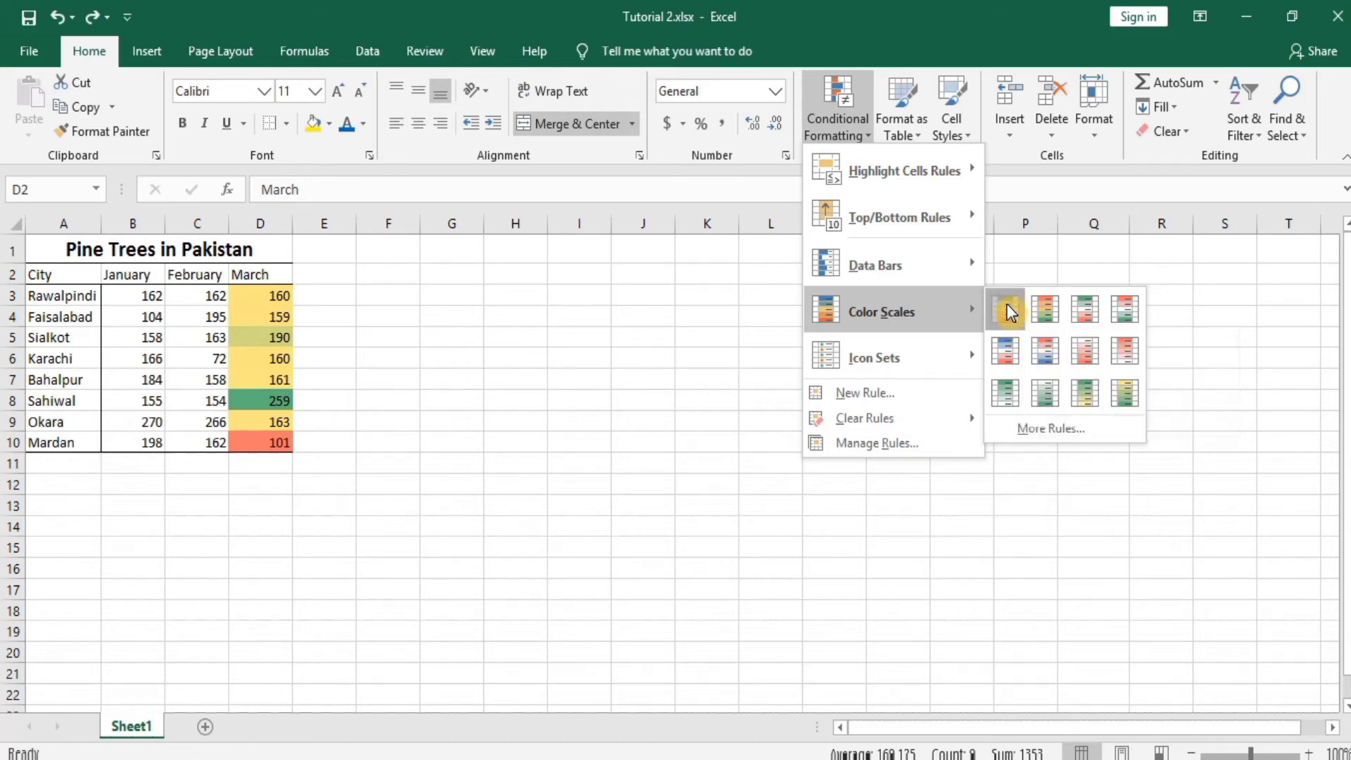
click(1007, 308)
click(531, 409)
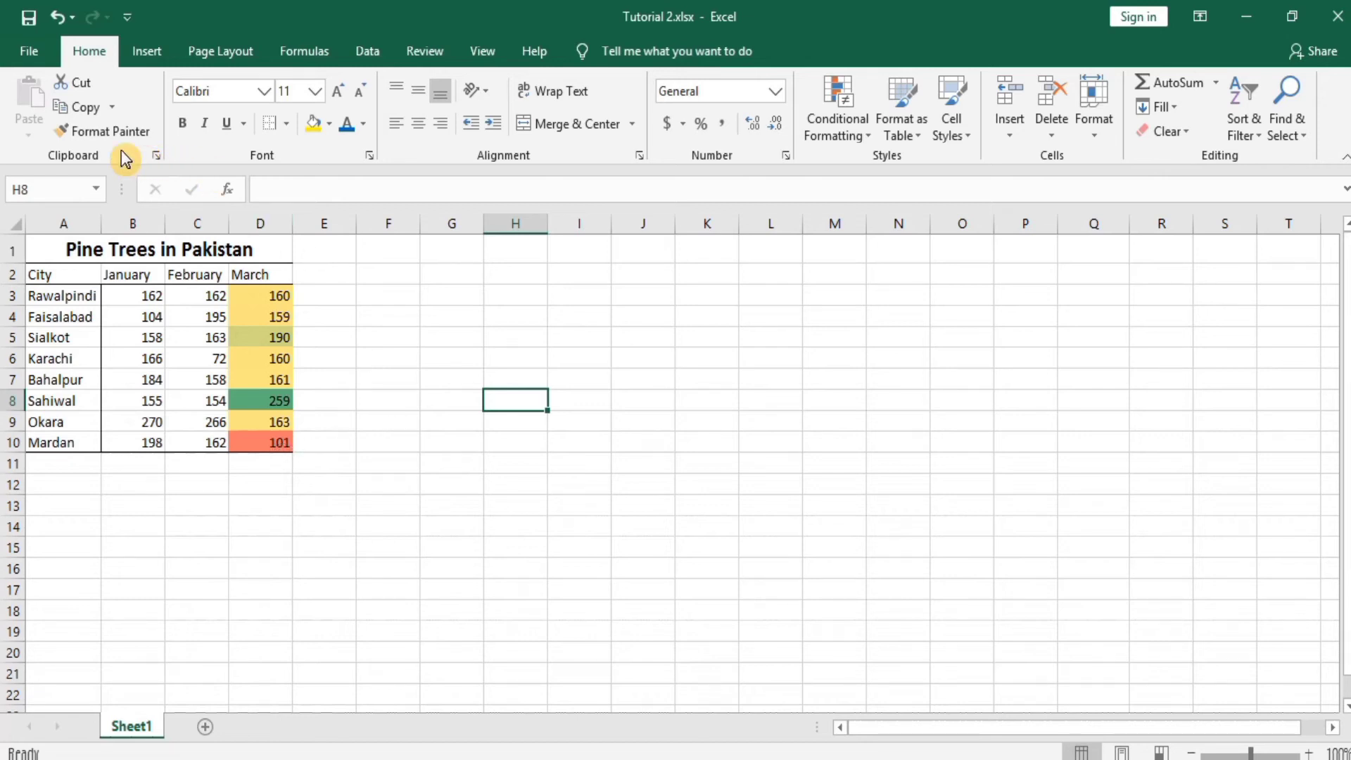
click(56, 19)
click(332, 289)
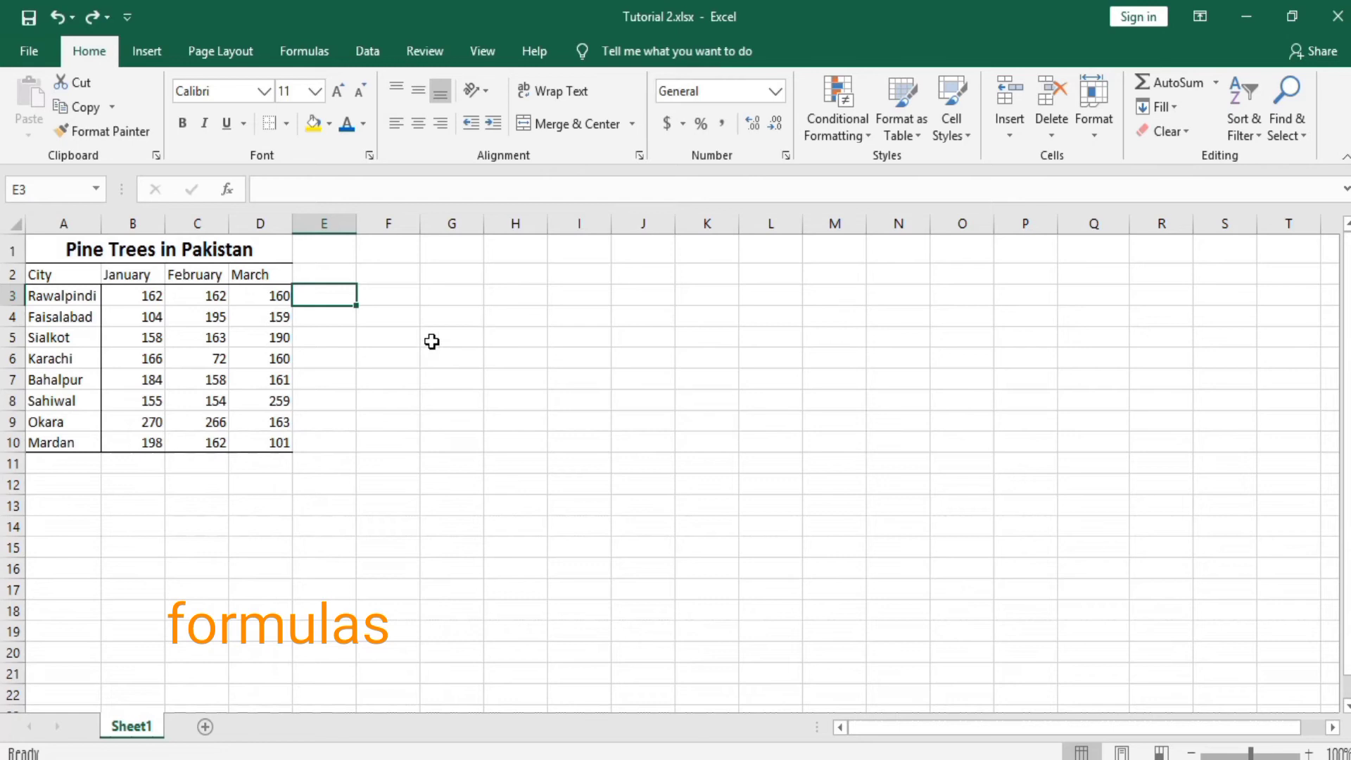
Step: Begin a SUM formula in cell B11 below the January values
click(139, 463)
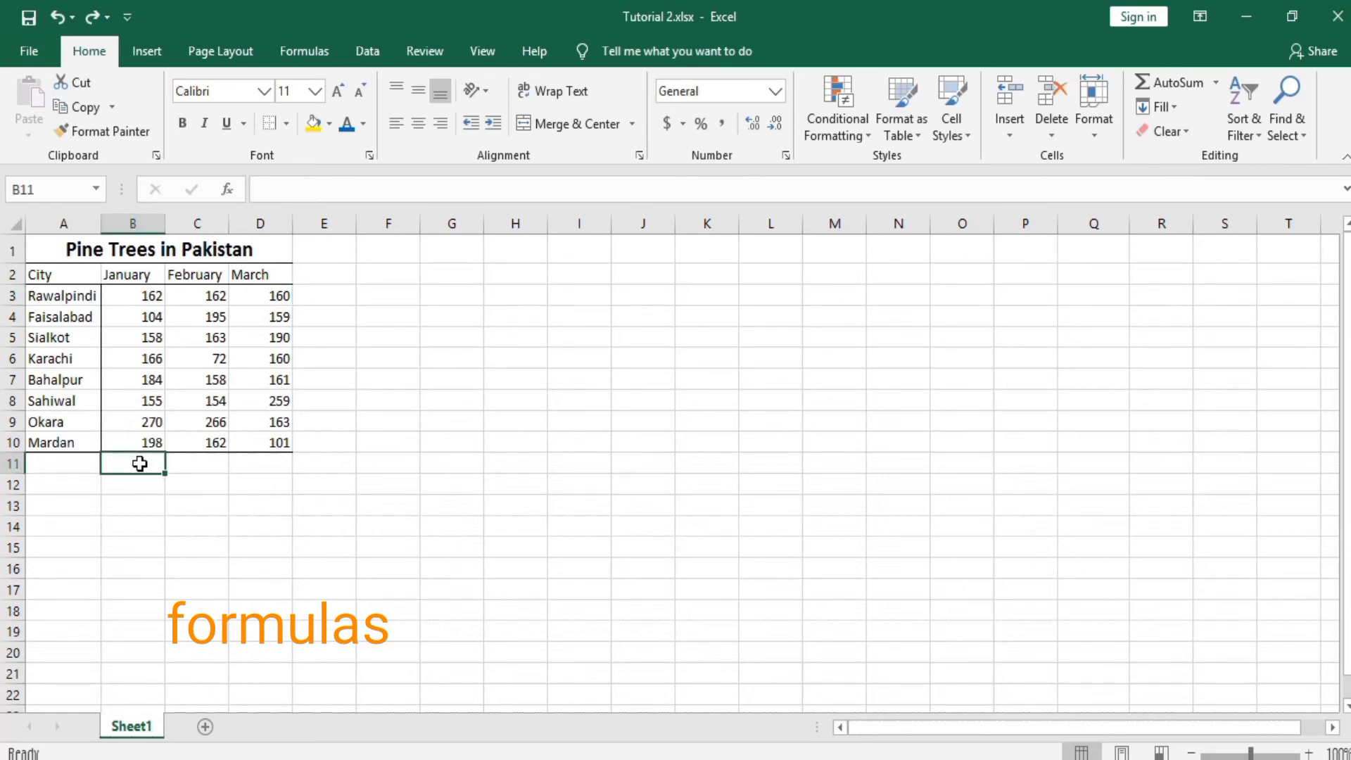
text(=)
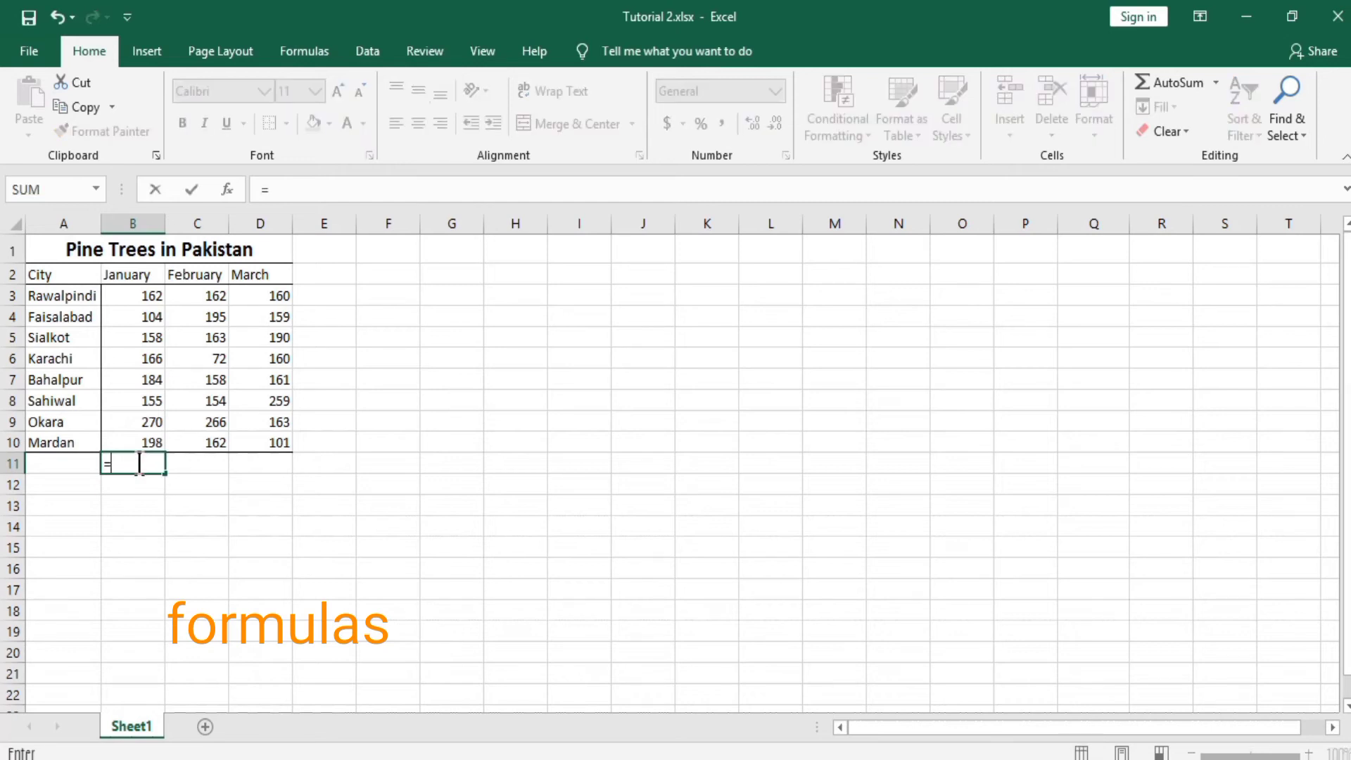
click(270, 189)
text(s)
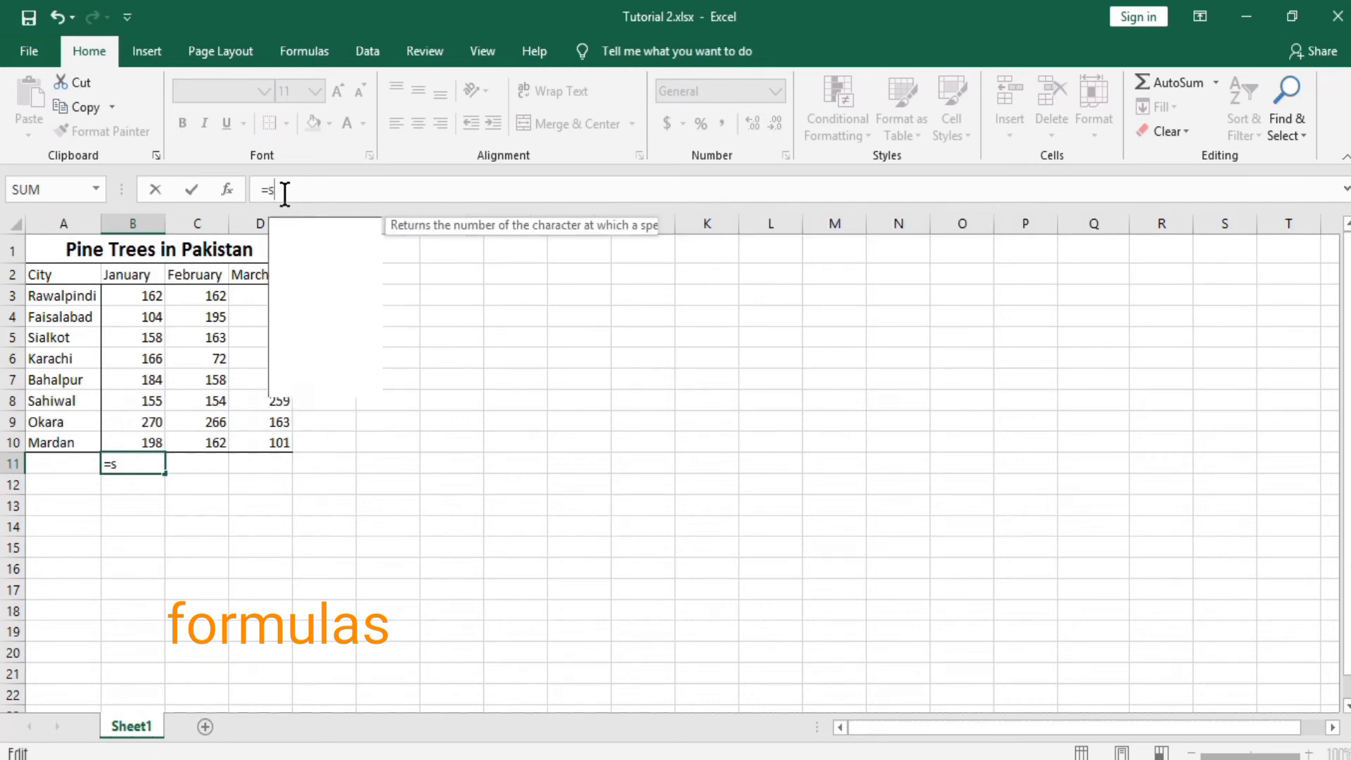
text(um)
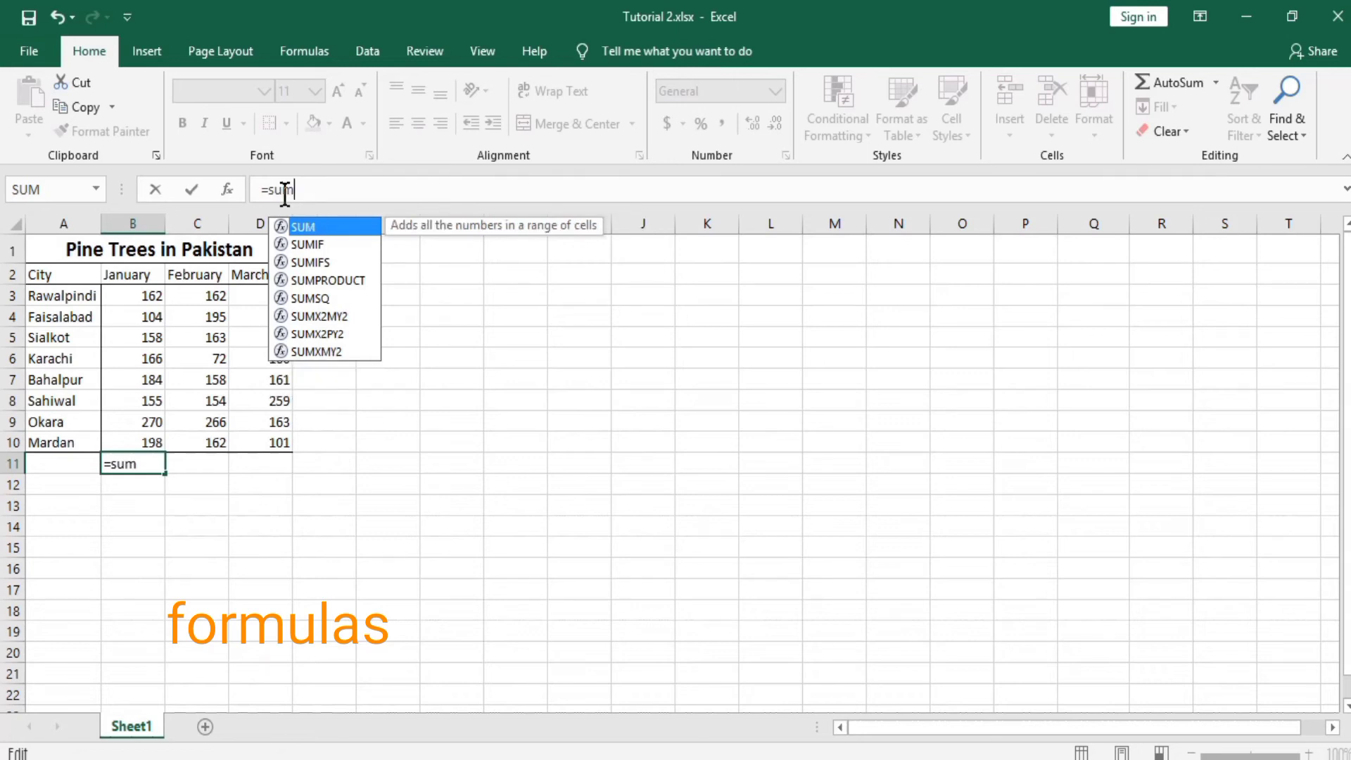
text(()
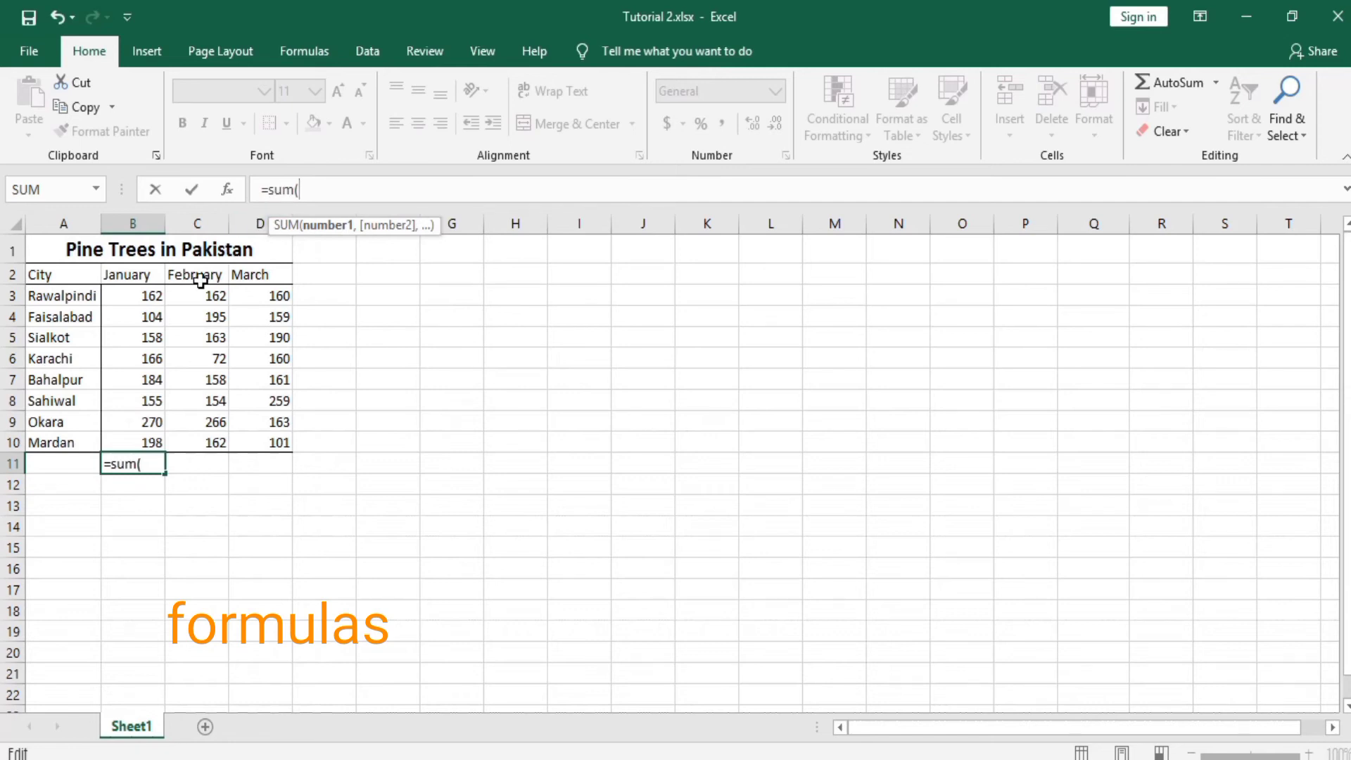
Step: Complete the SUM formula in B11 with the range B3:B10
click(150, 295)
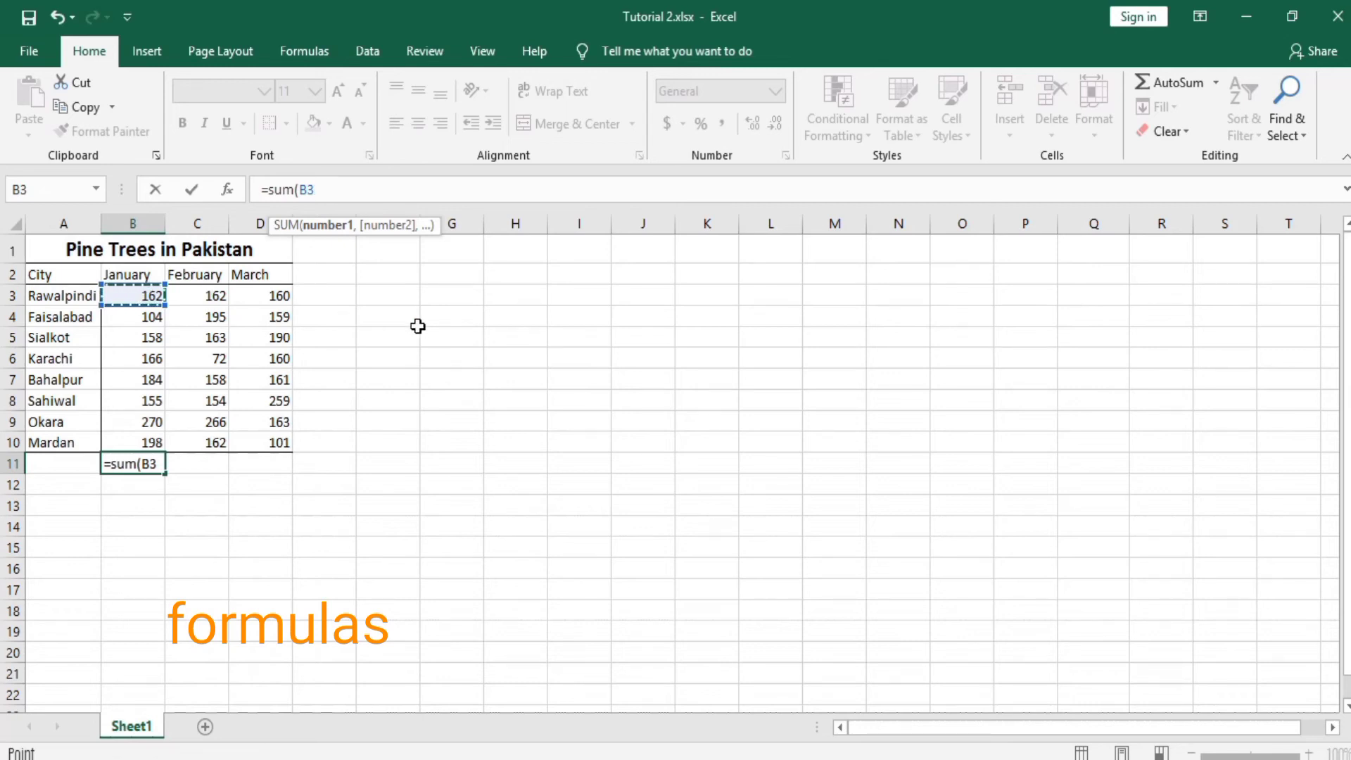
key(F8)
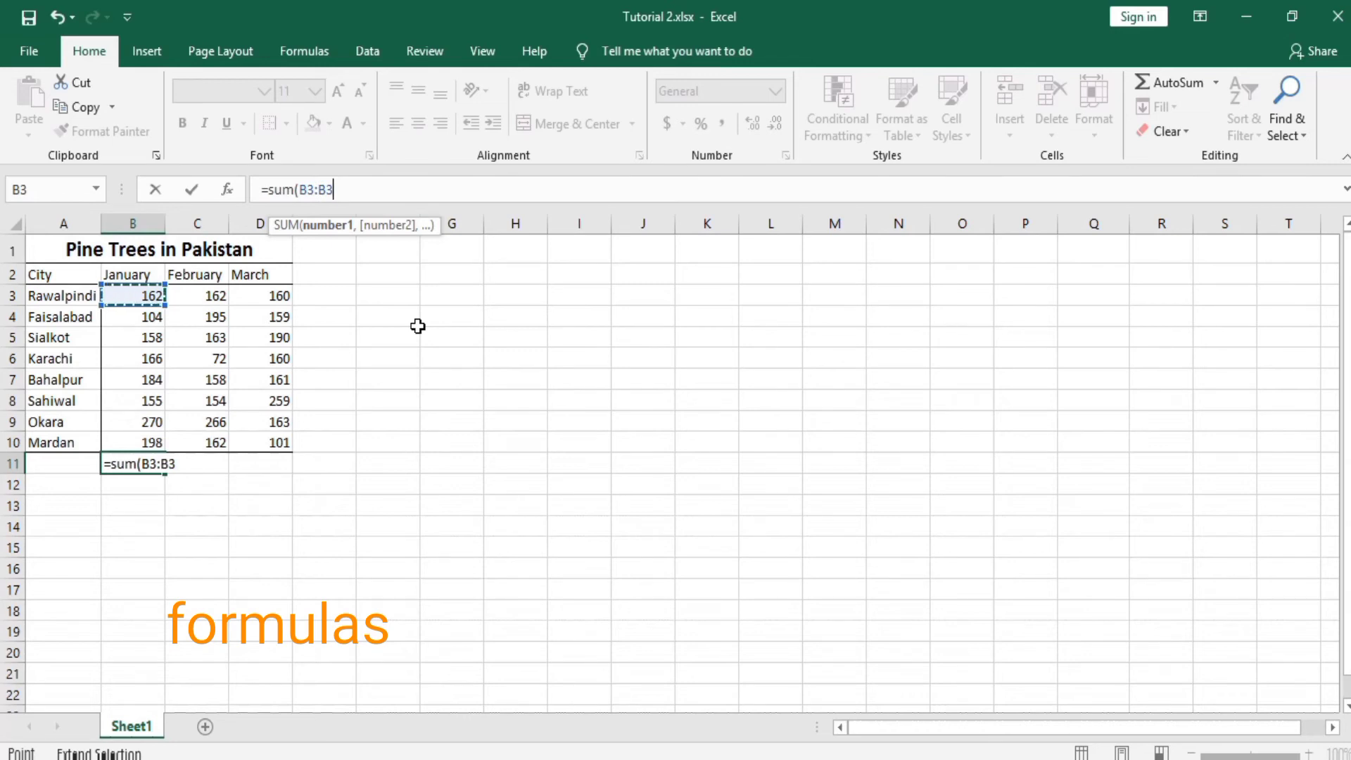
key(BackSpace)
key(BackSpace)
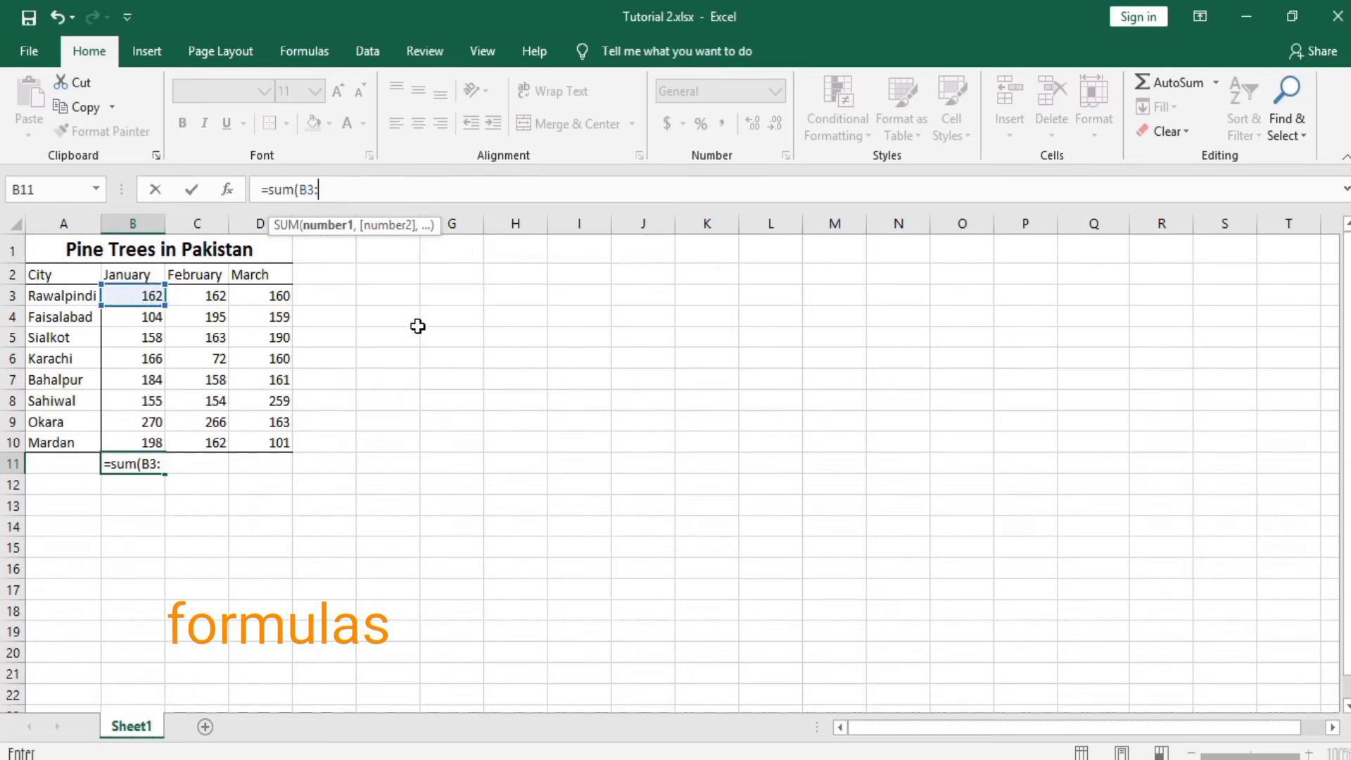
click(135, 442)
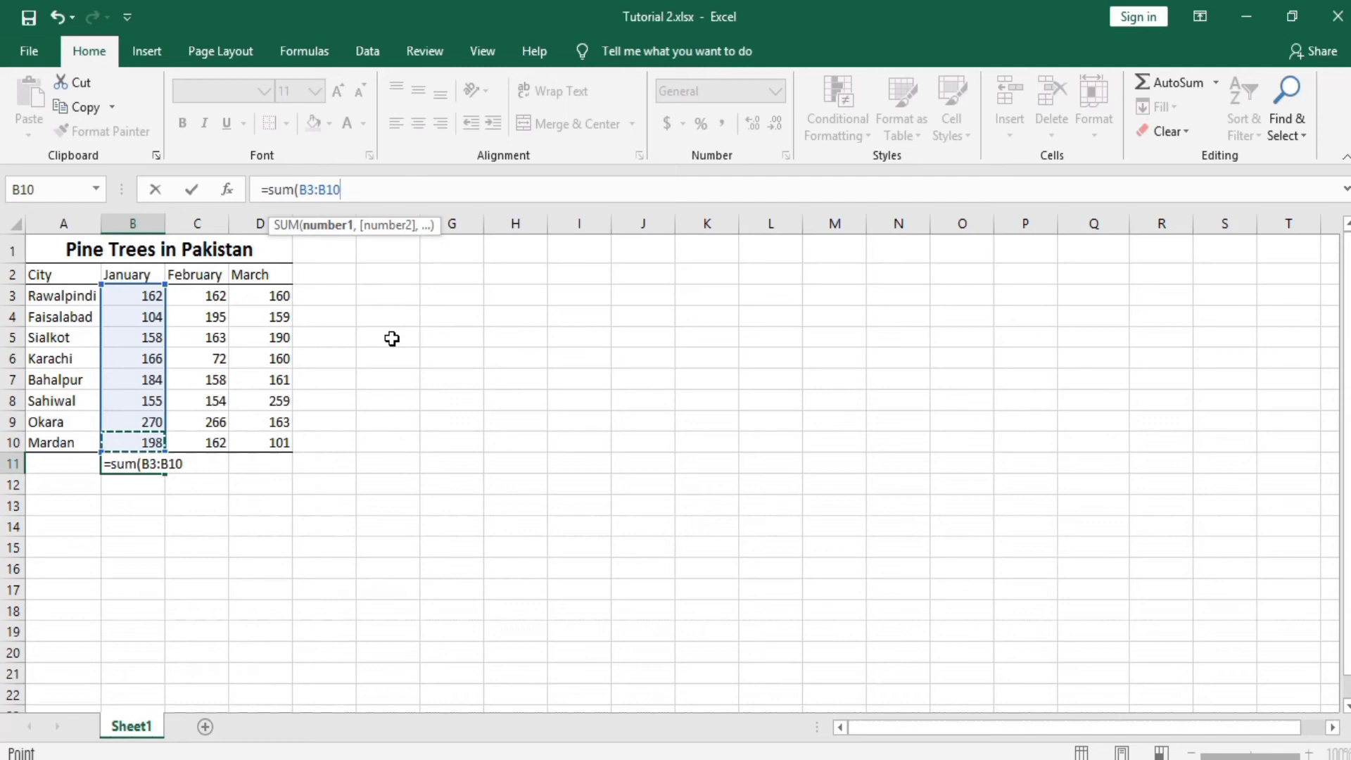
text())
key(Return)
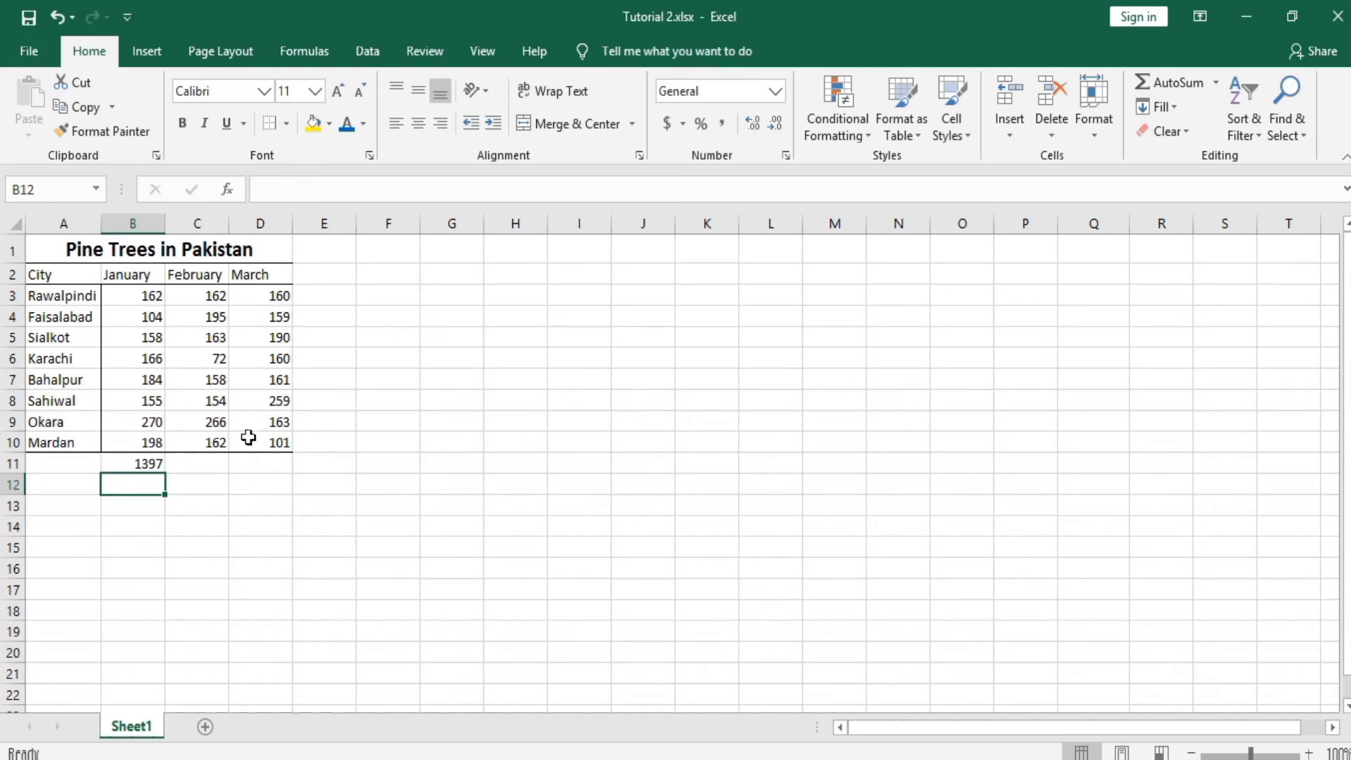
Step: Clear cell B11 and re-enter =SUM(B3:B10) there, picking the January values as one range
click(148, 462)
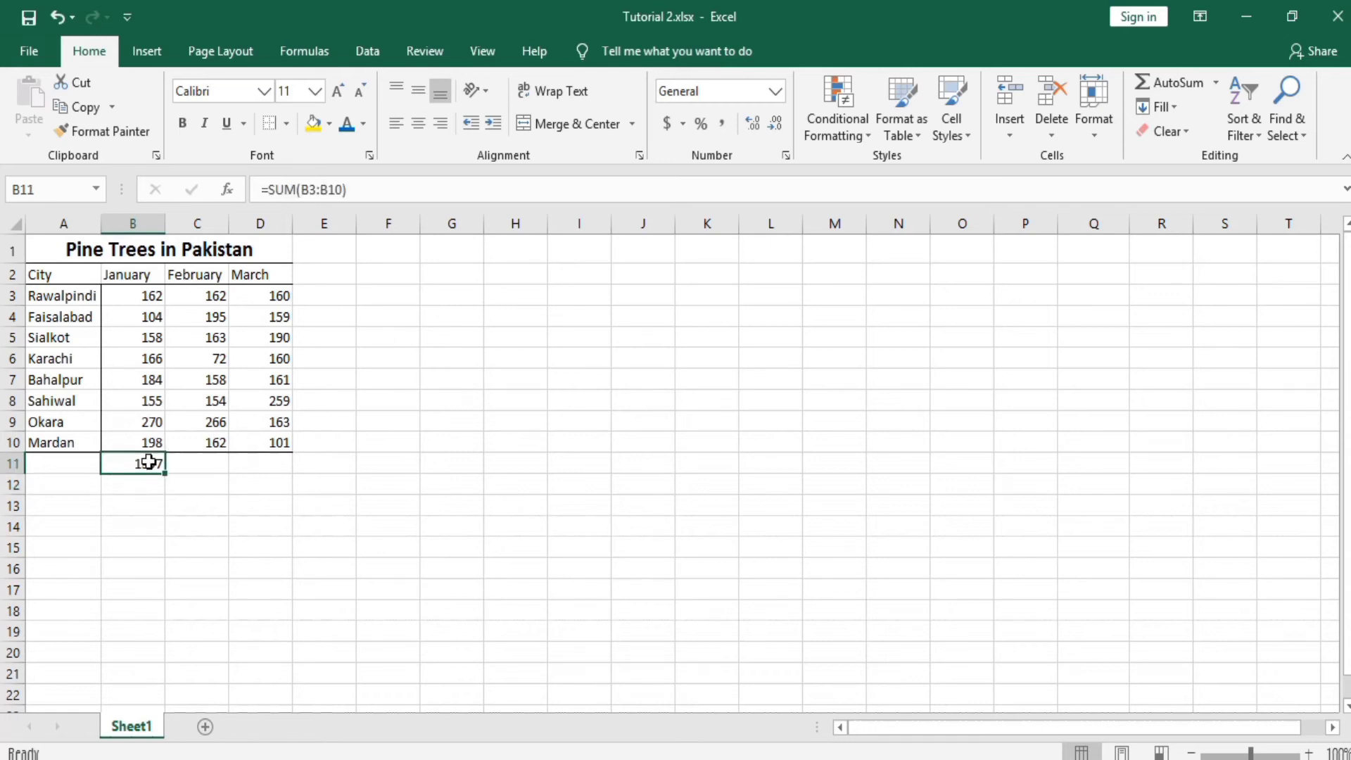
key(BackSpace)
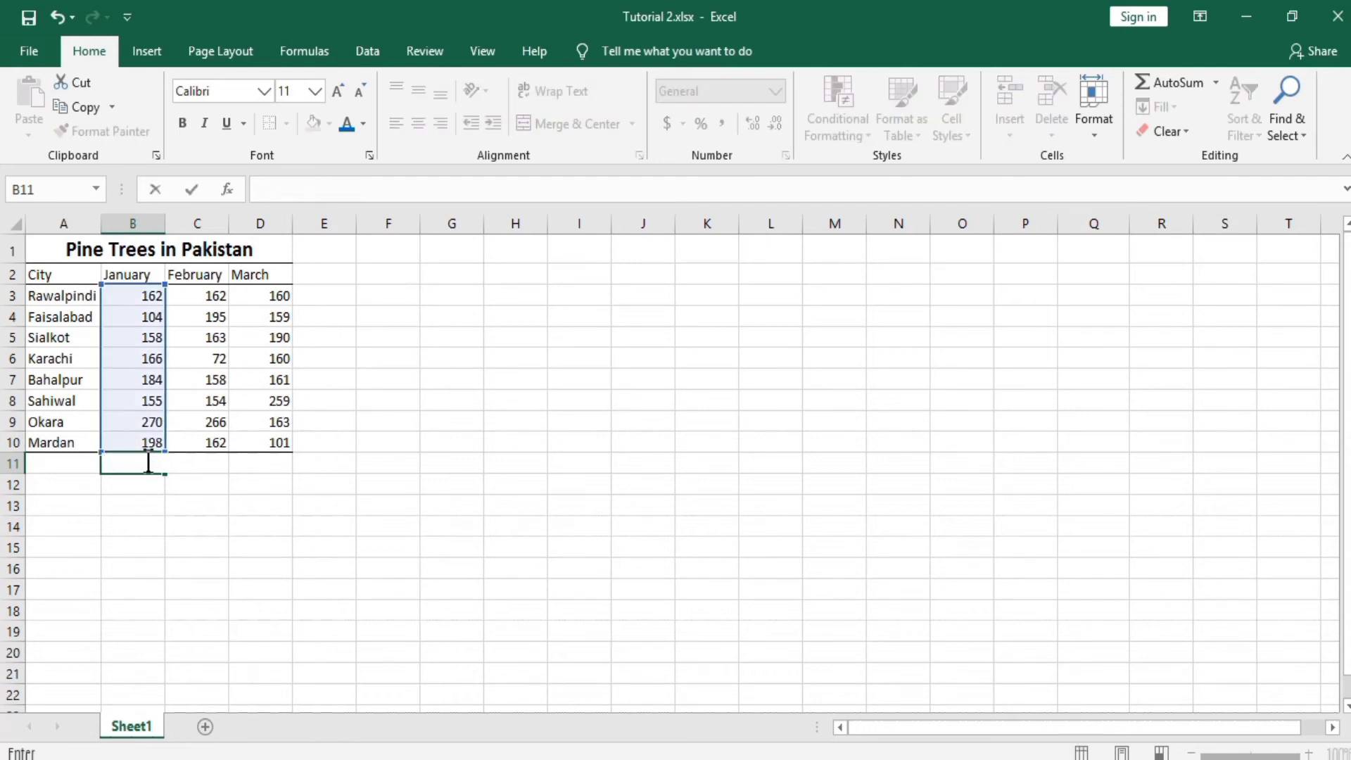
text(=)
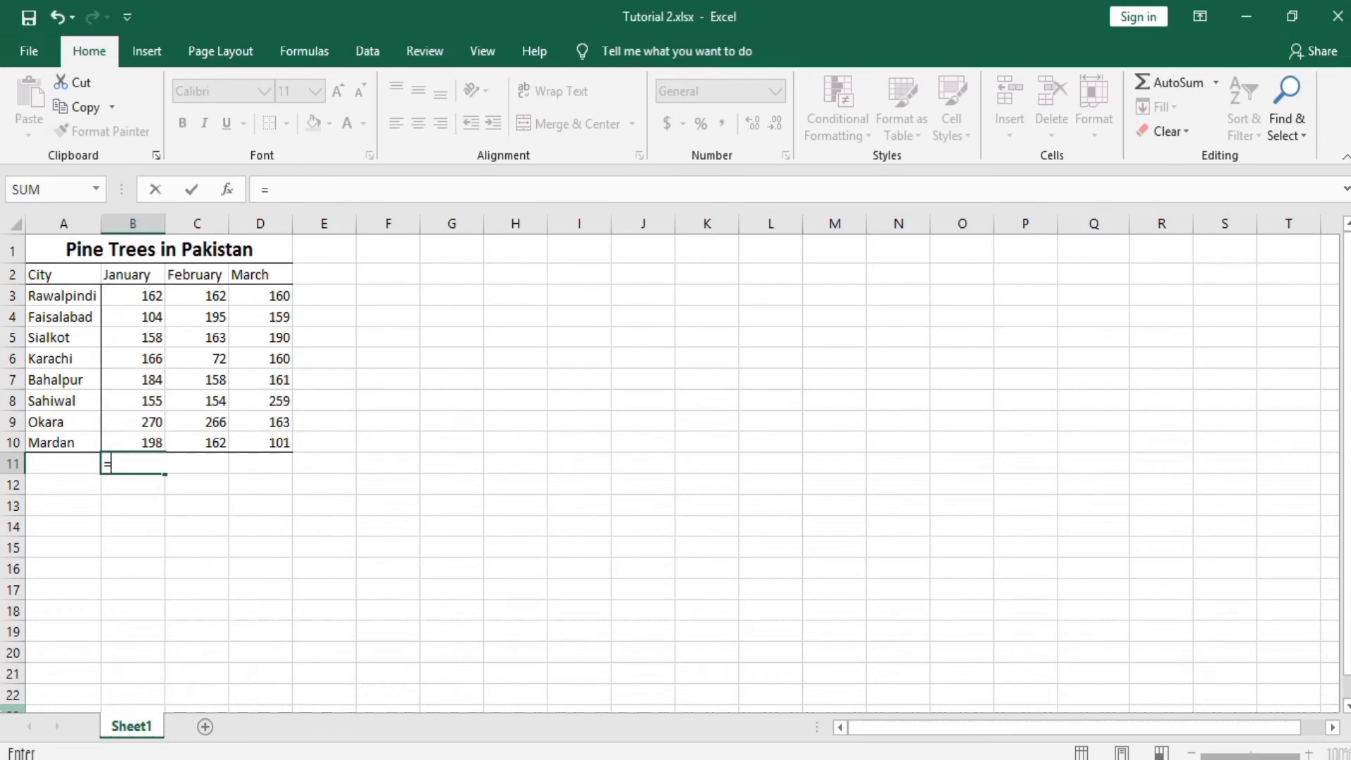
text(sum)
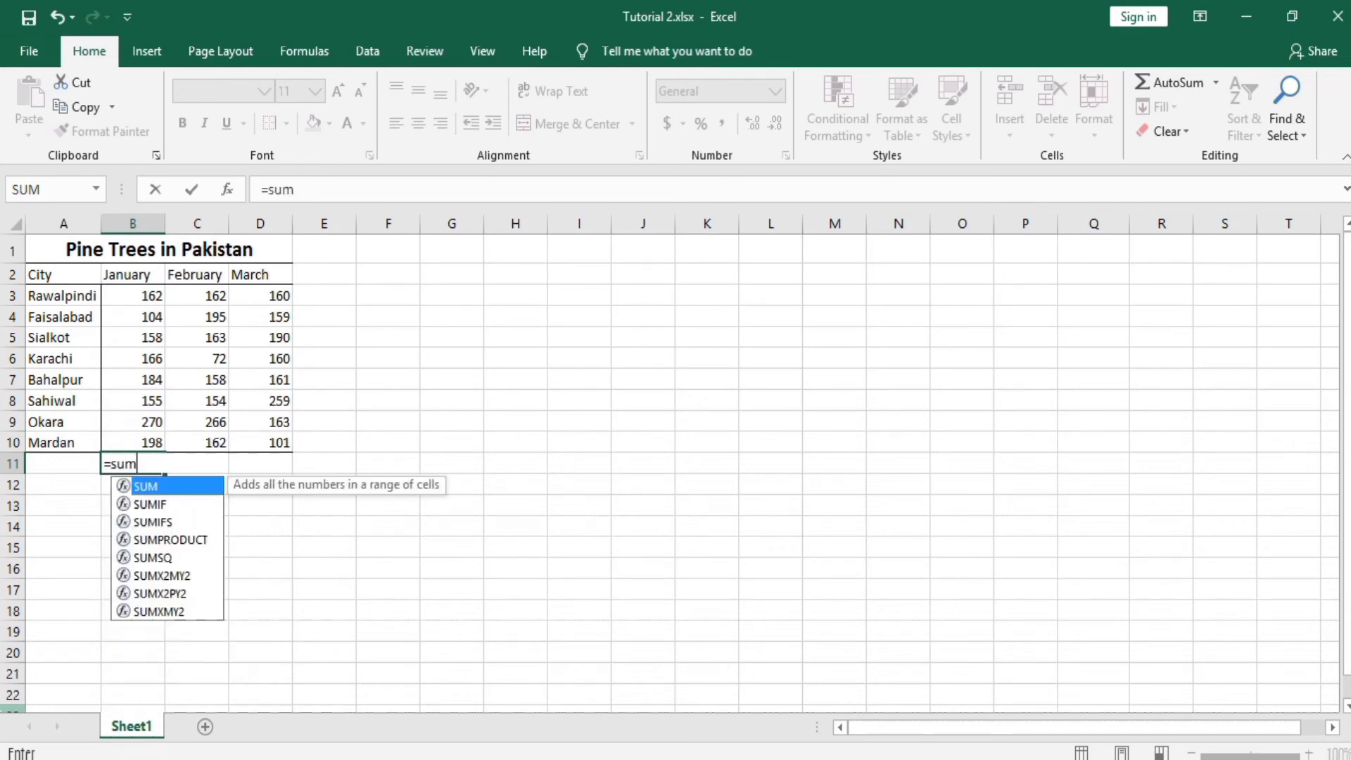
text(()
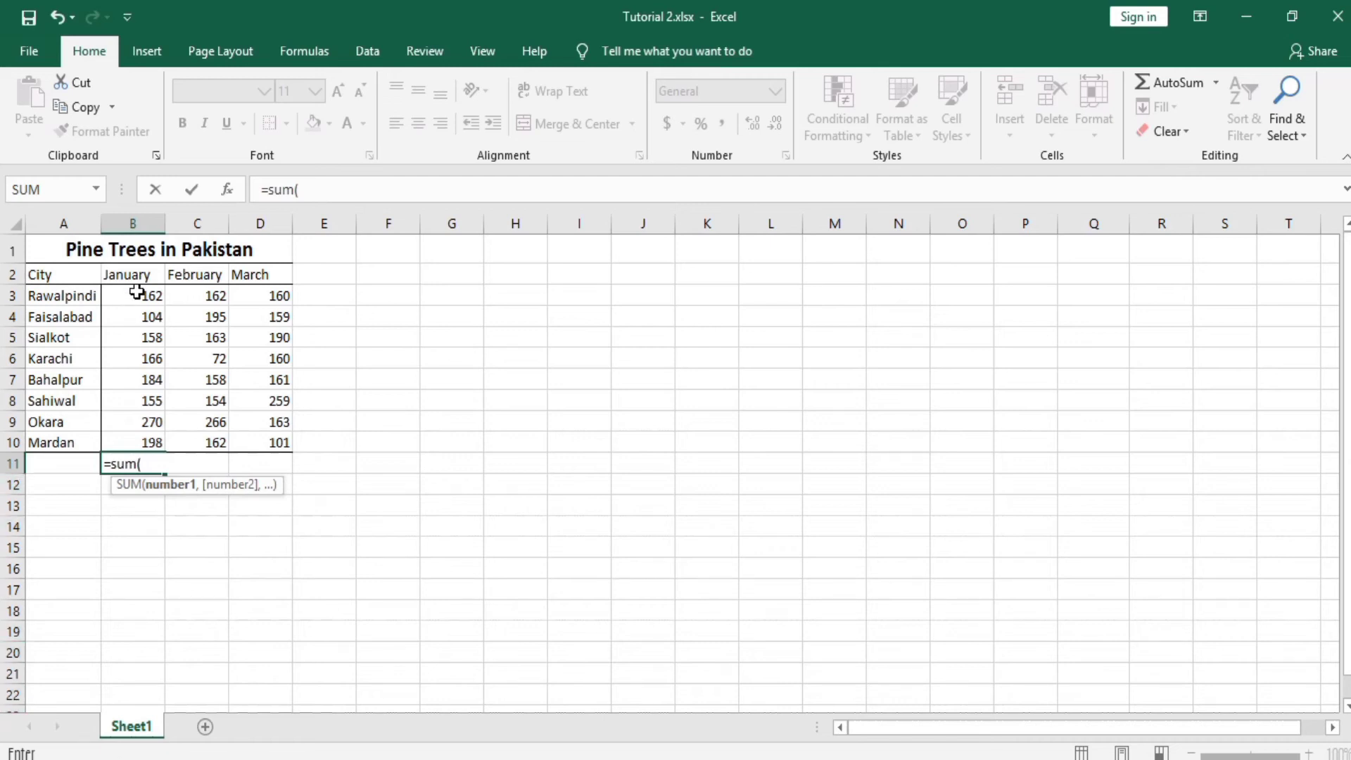
drag(136, 291, 132, 441)
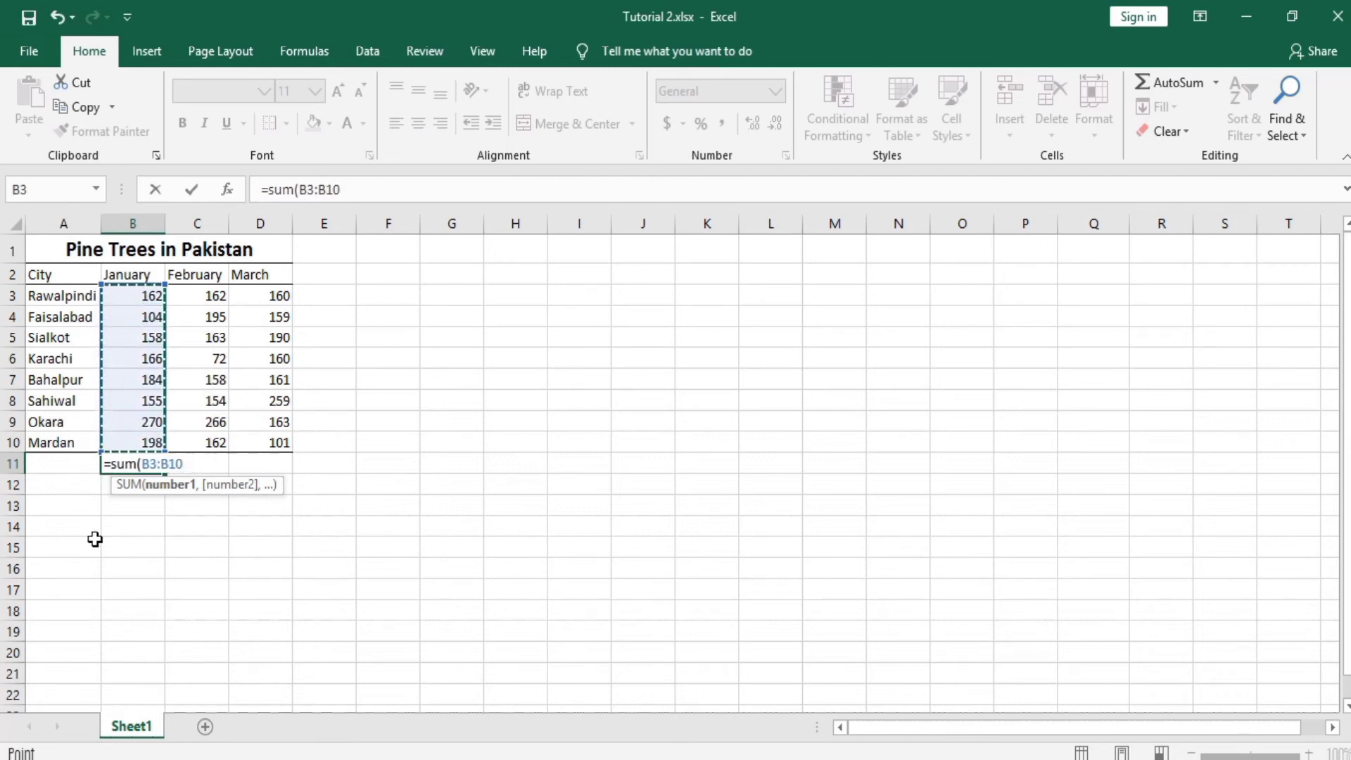
text())
key(Return)
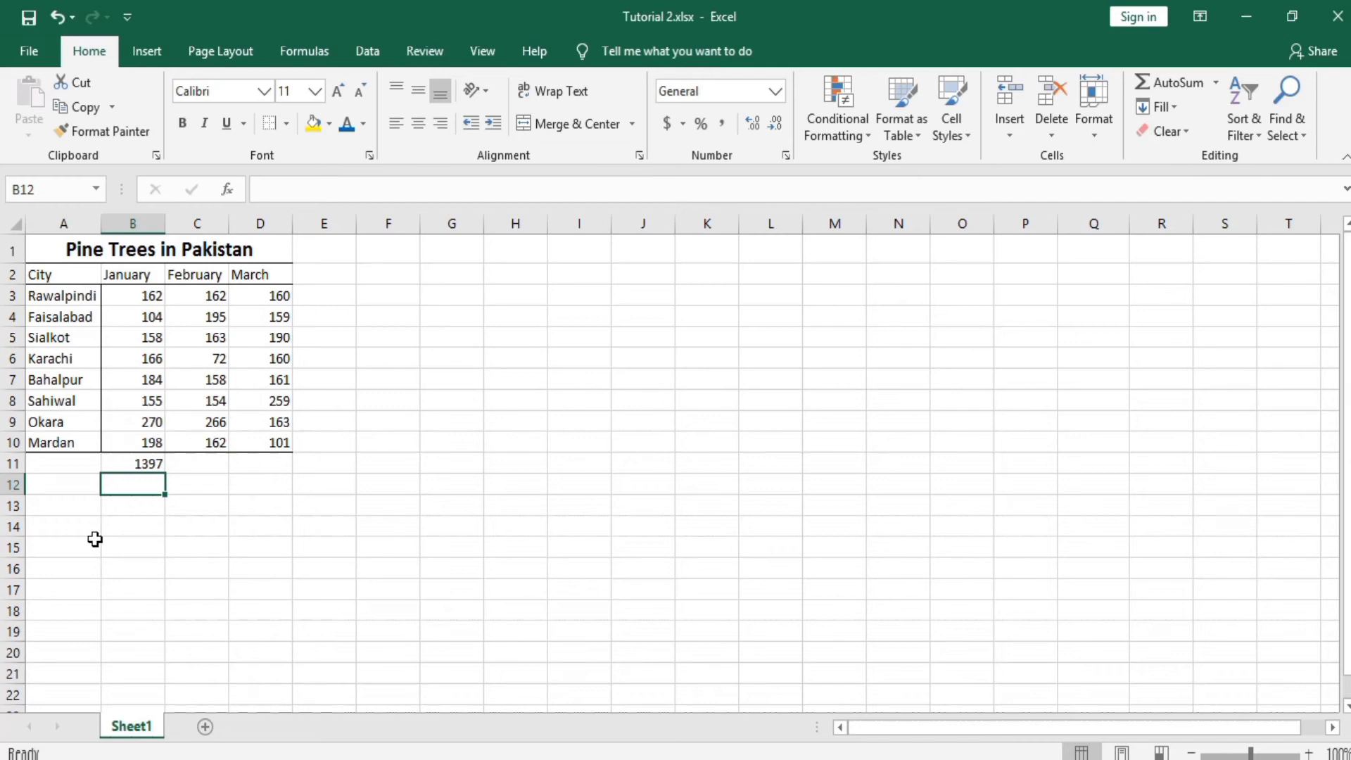
Step: Clear cell B11 and total the January values in B3:B10 with the AutoSum Sum function
click(133, 463)
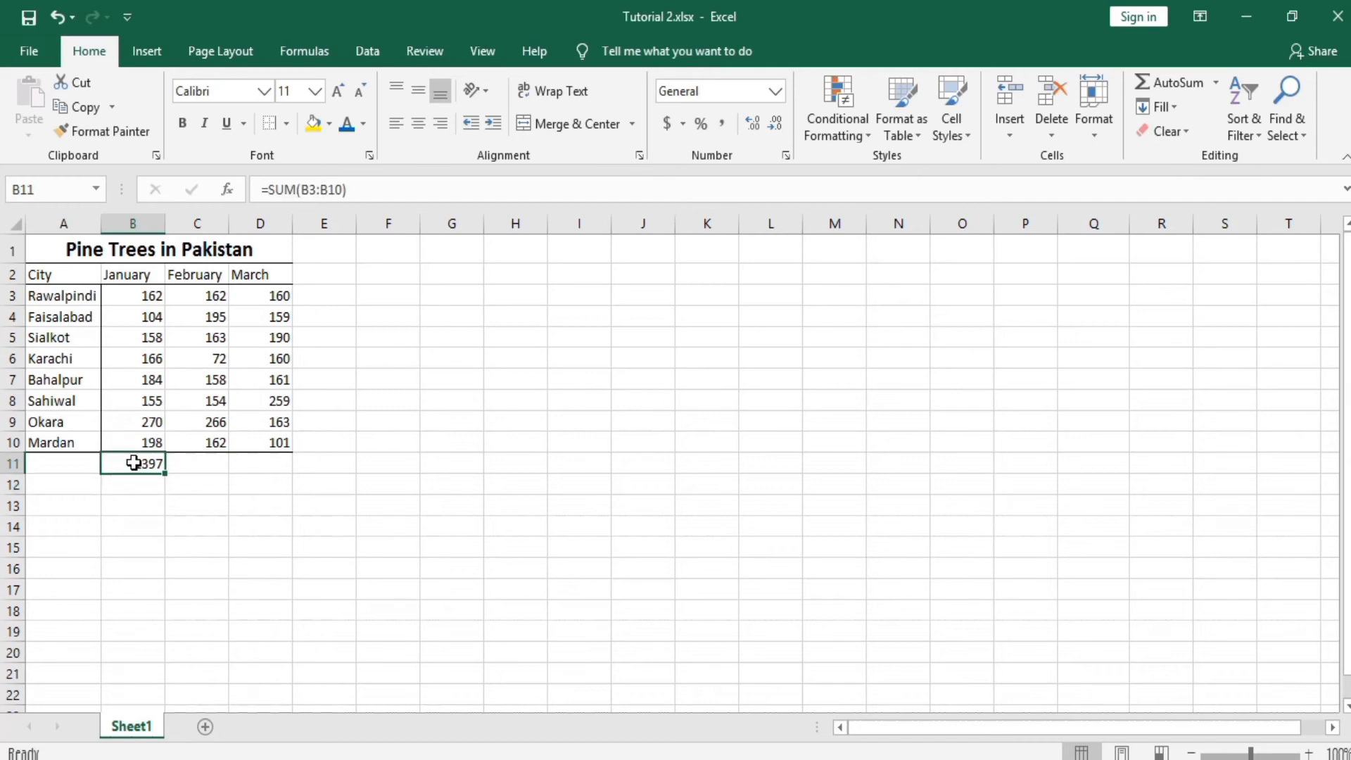
key(BackSpace)
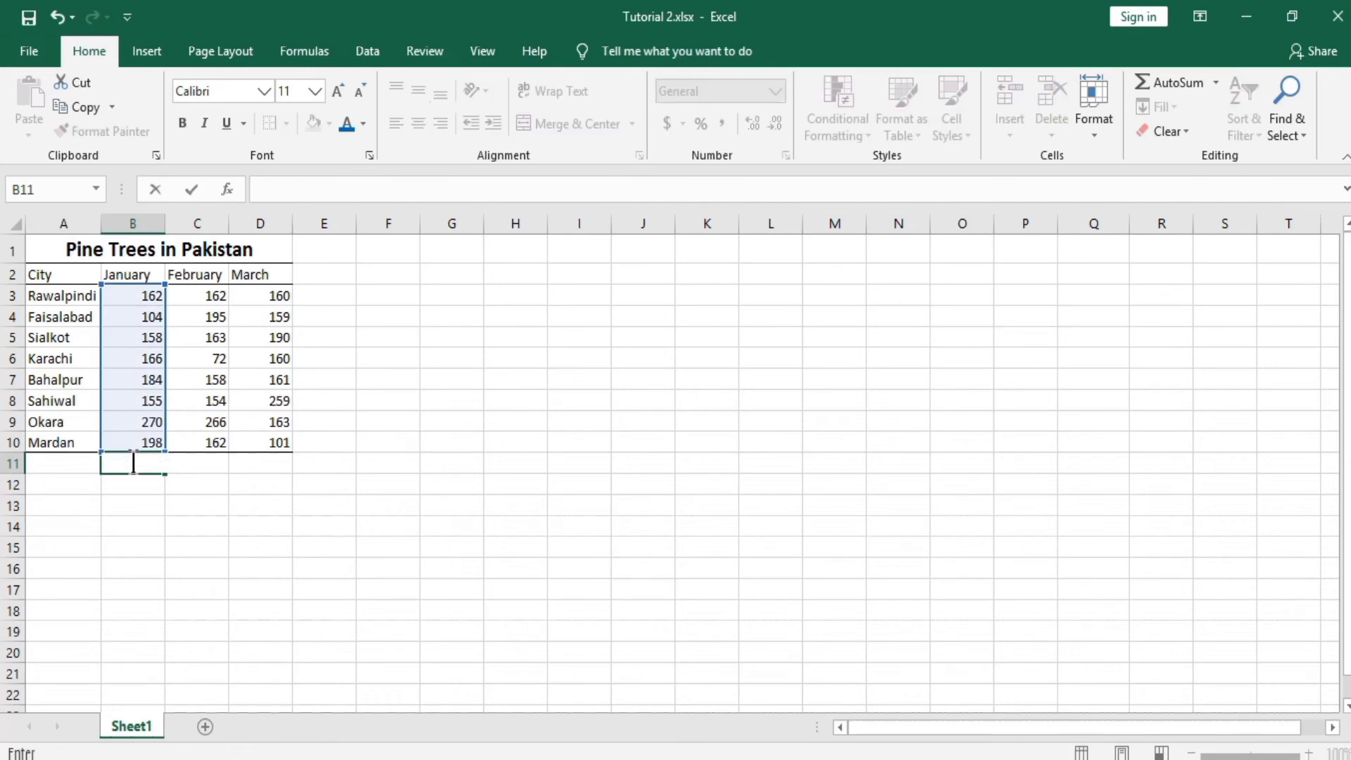
click(136, 484)
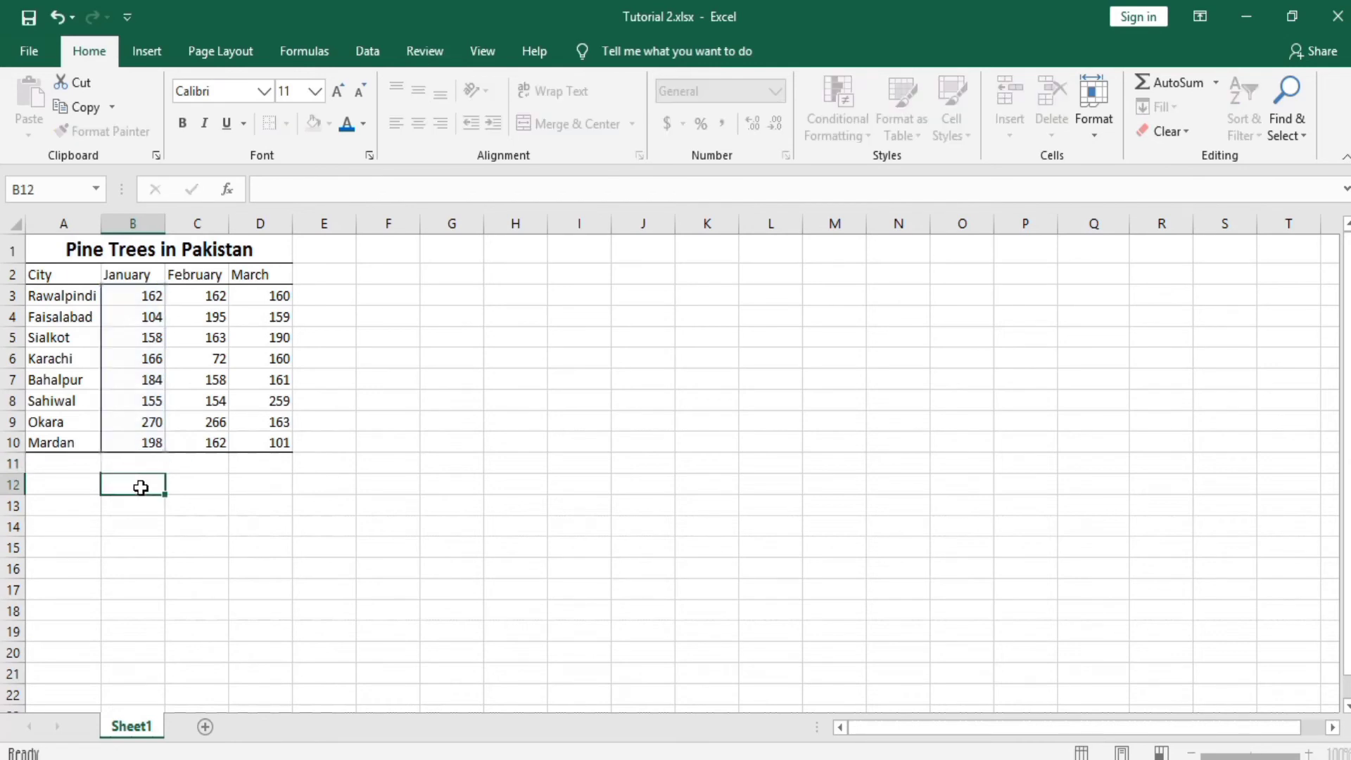
click(136, 298)
drag(136, 298, 137, 434)
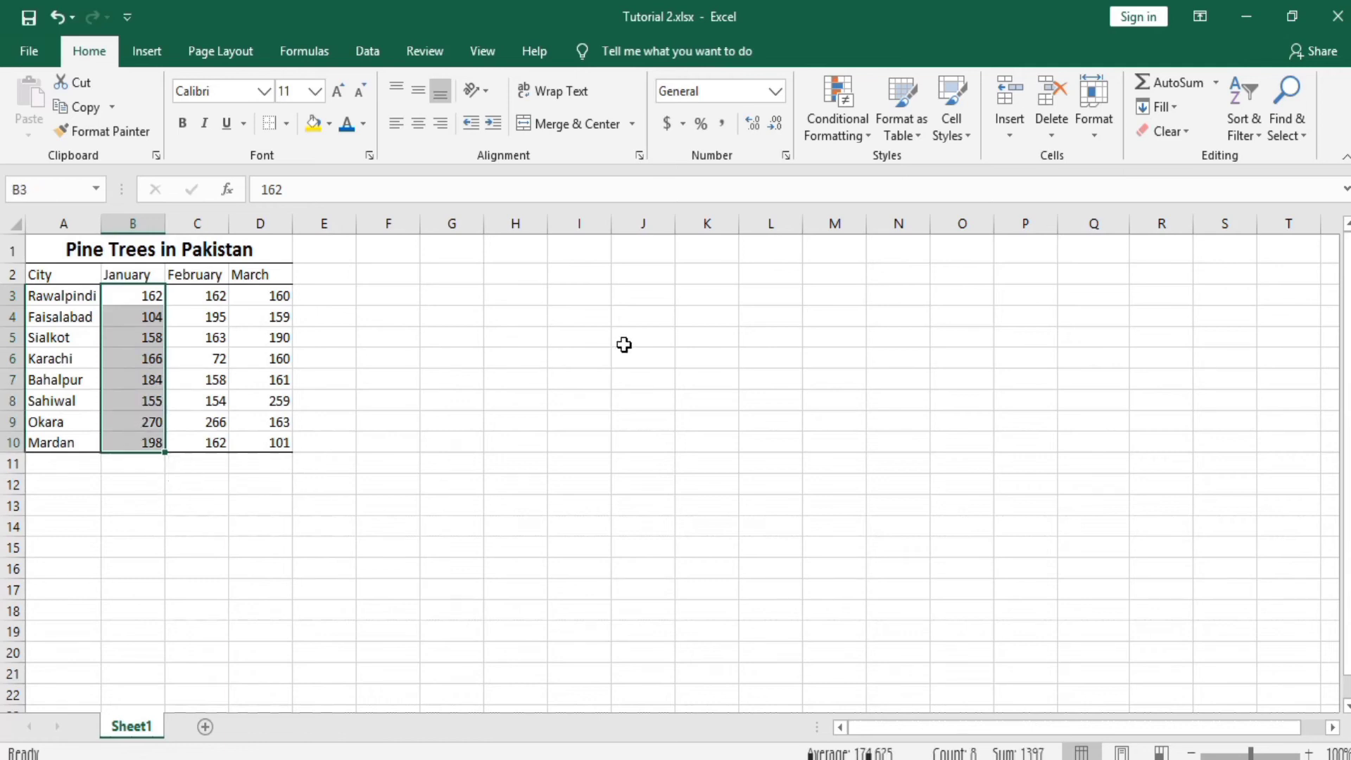
click(1217, 83)
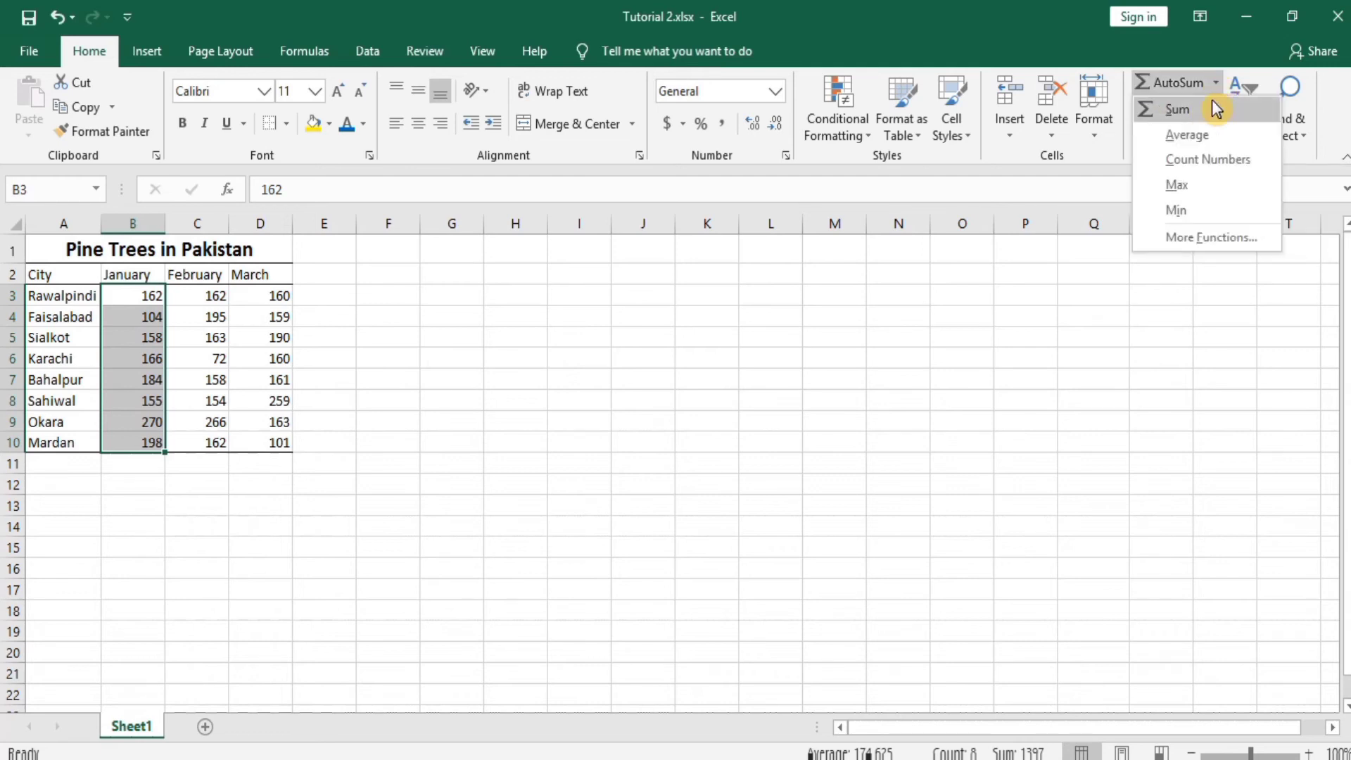
click(1193, 106)
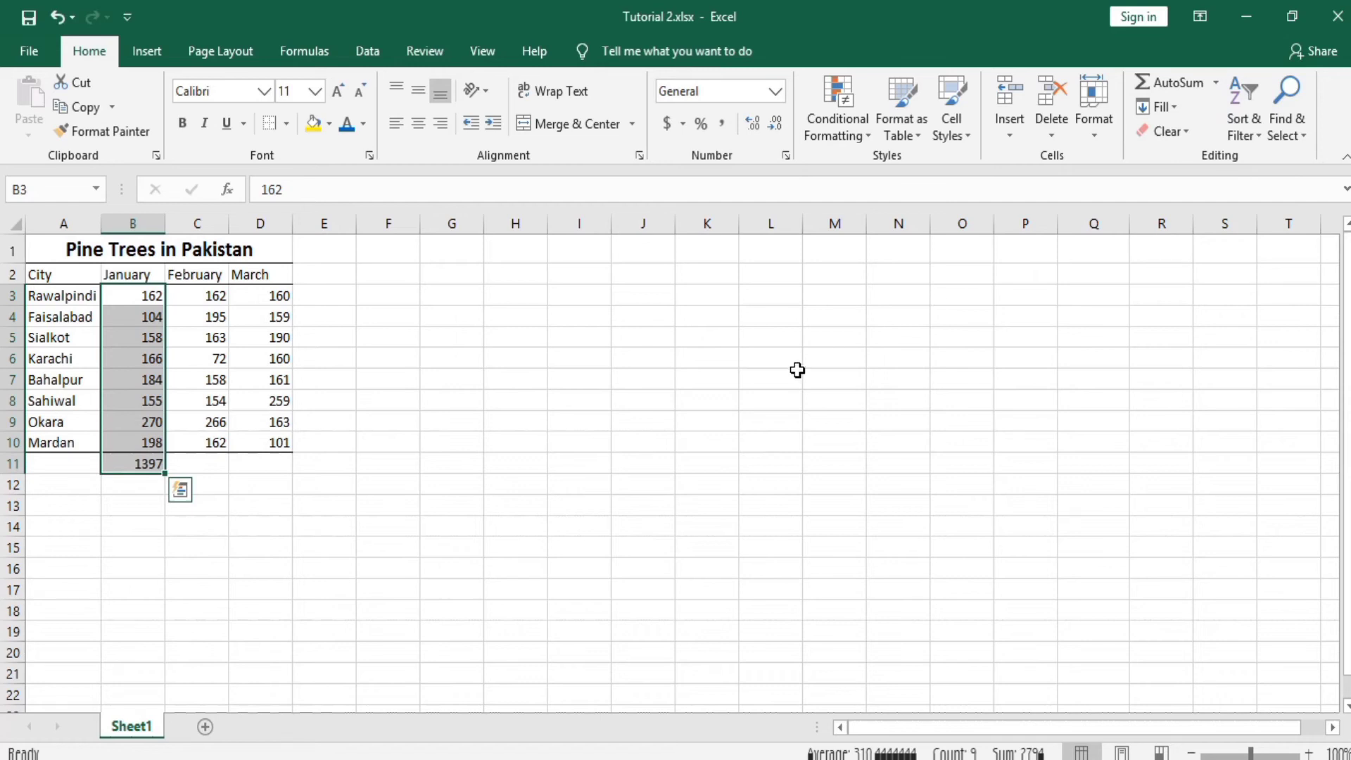
click(546, 399)
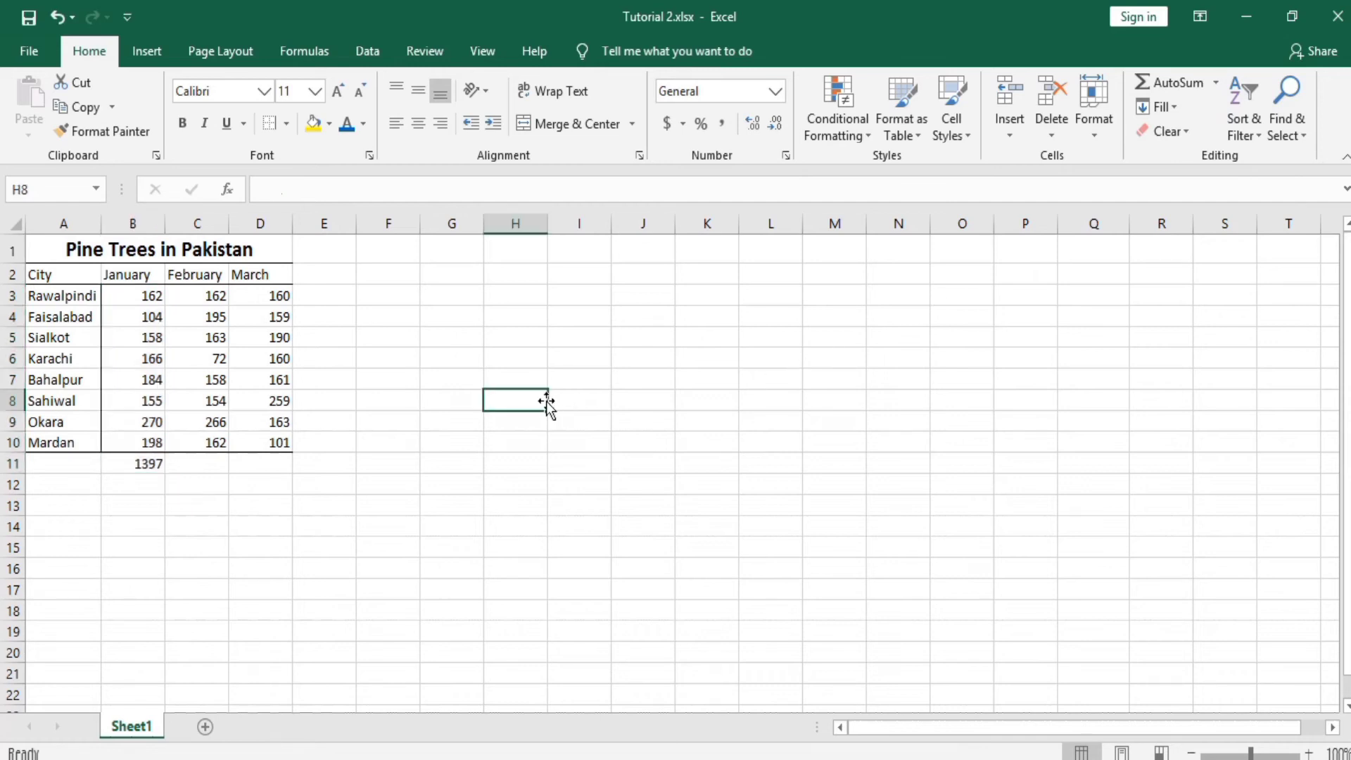
Step: Calculate the average of the January values in B3:B10 with AutoSum's Average function
drag(136, 299, 129, 432)
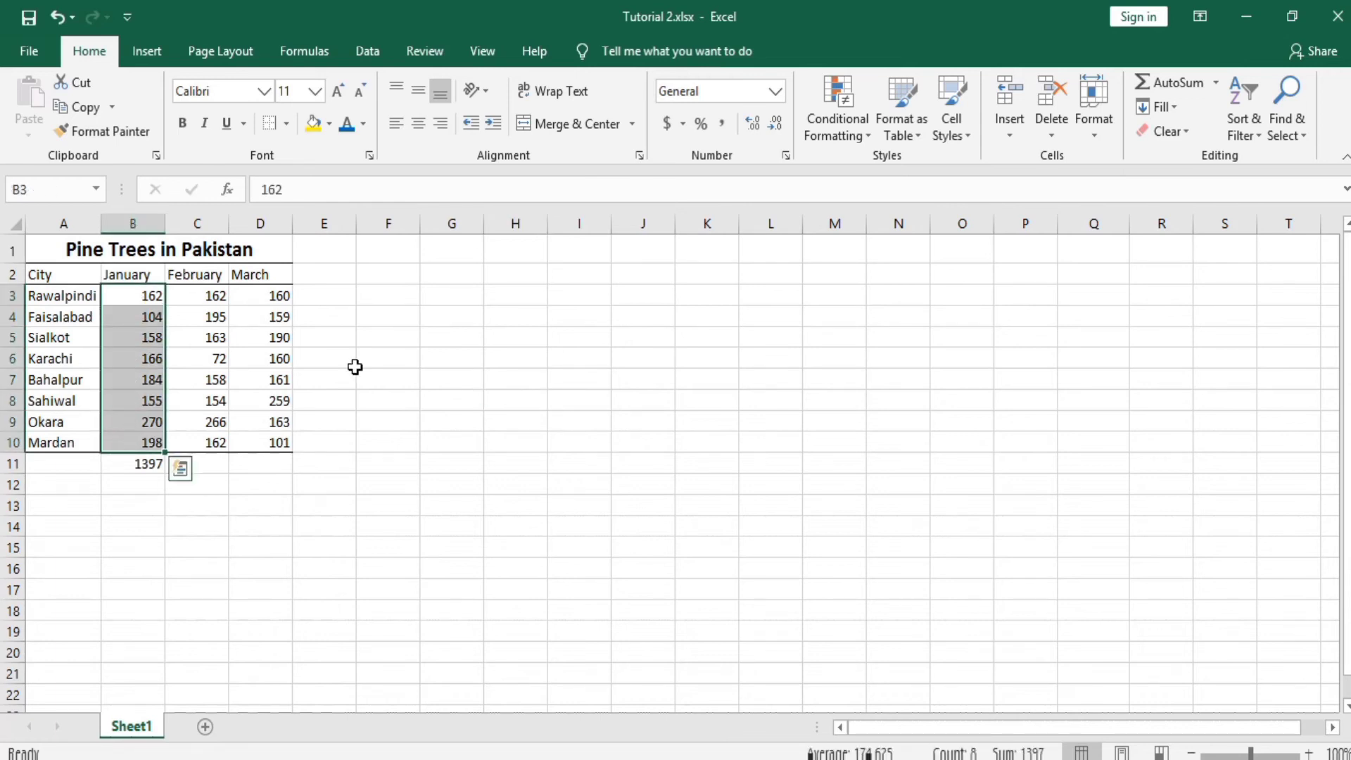
click(1216, 85)
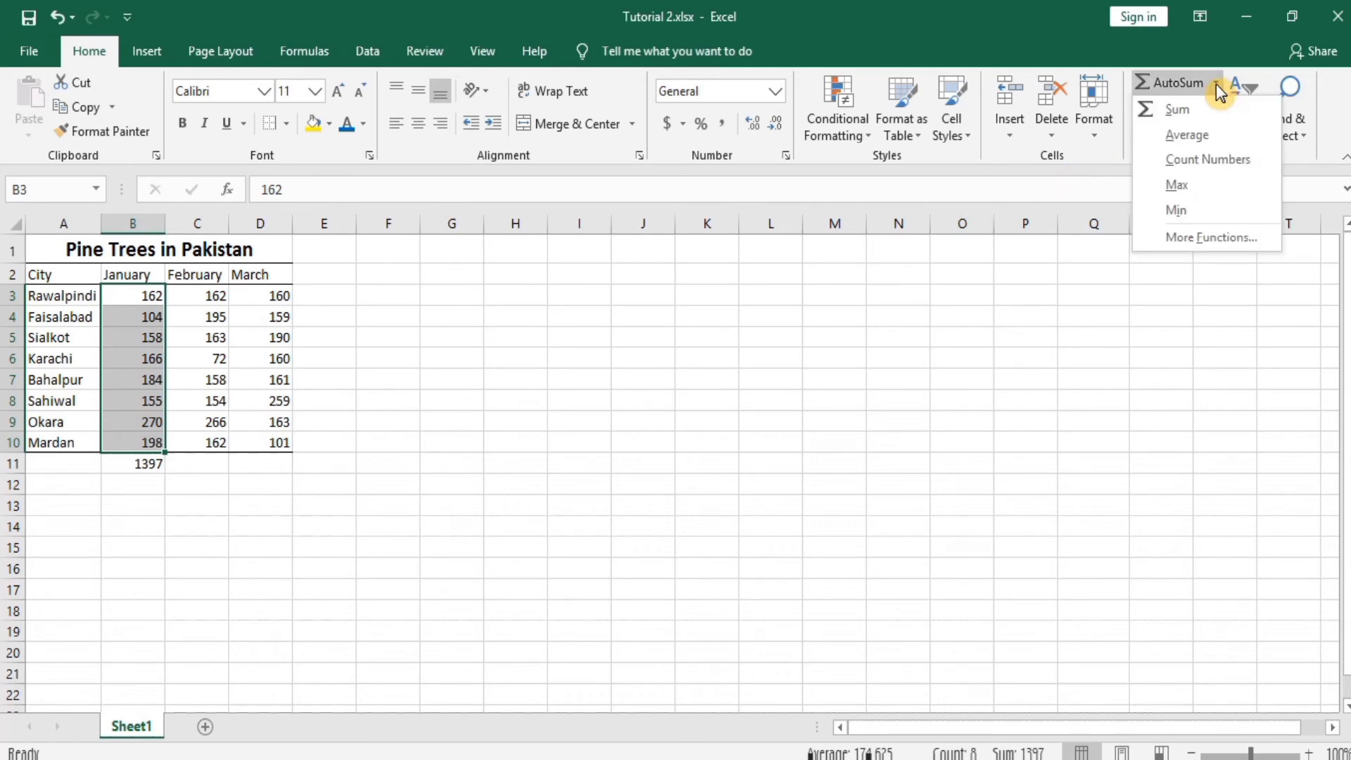
click(1203, 133)
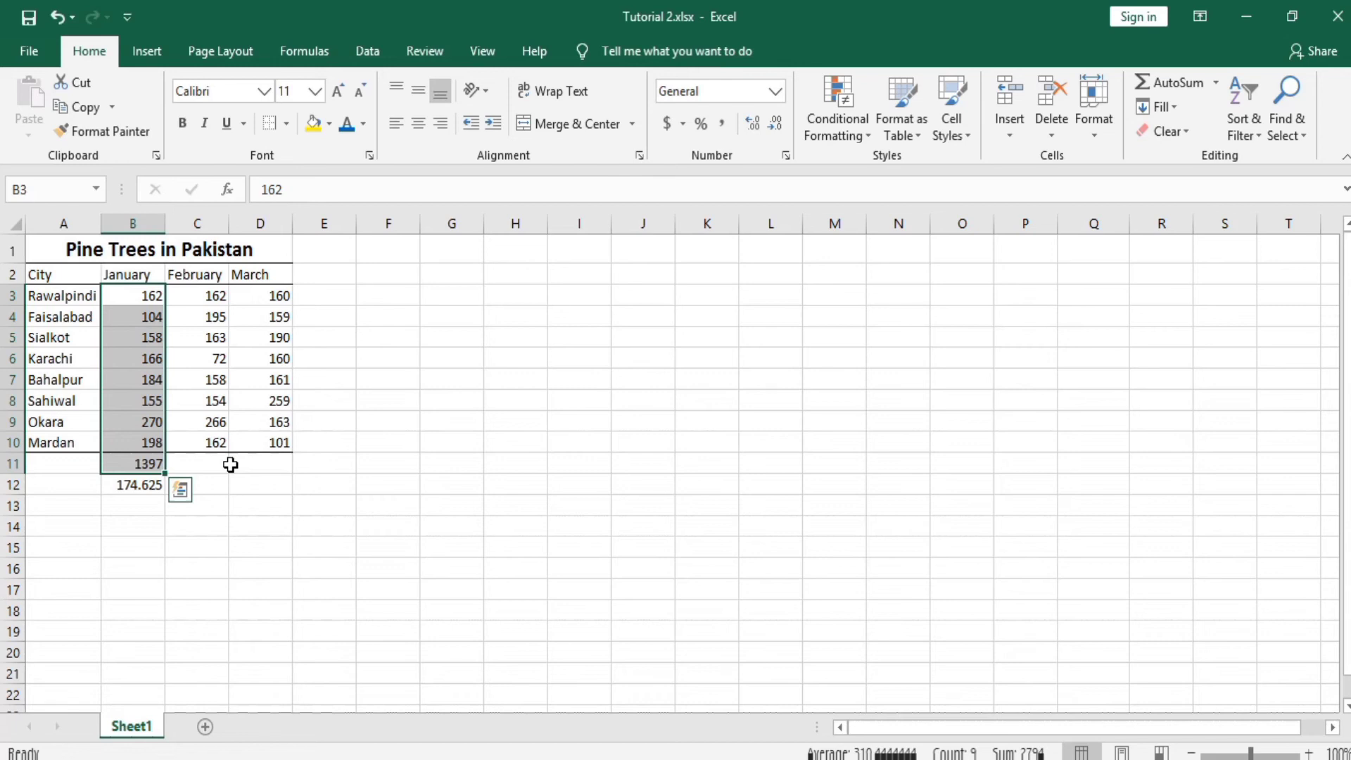
click(200, 482)
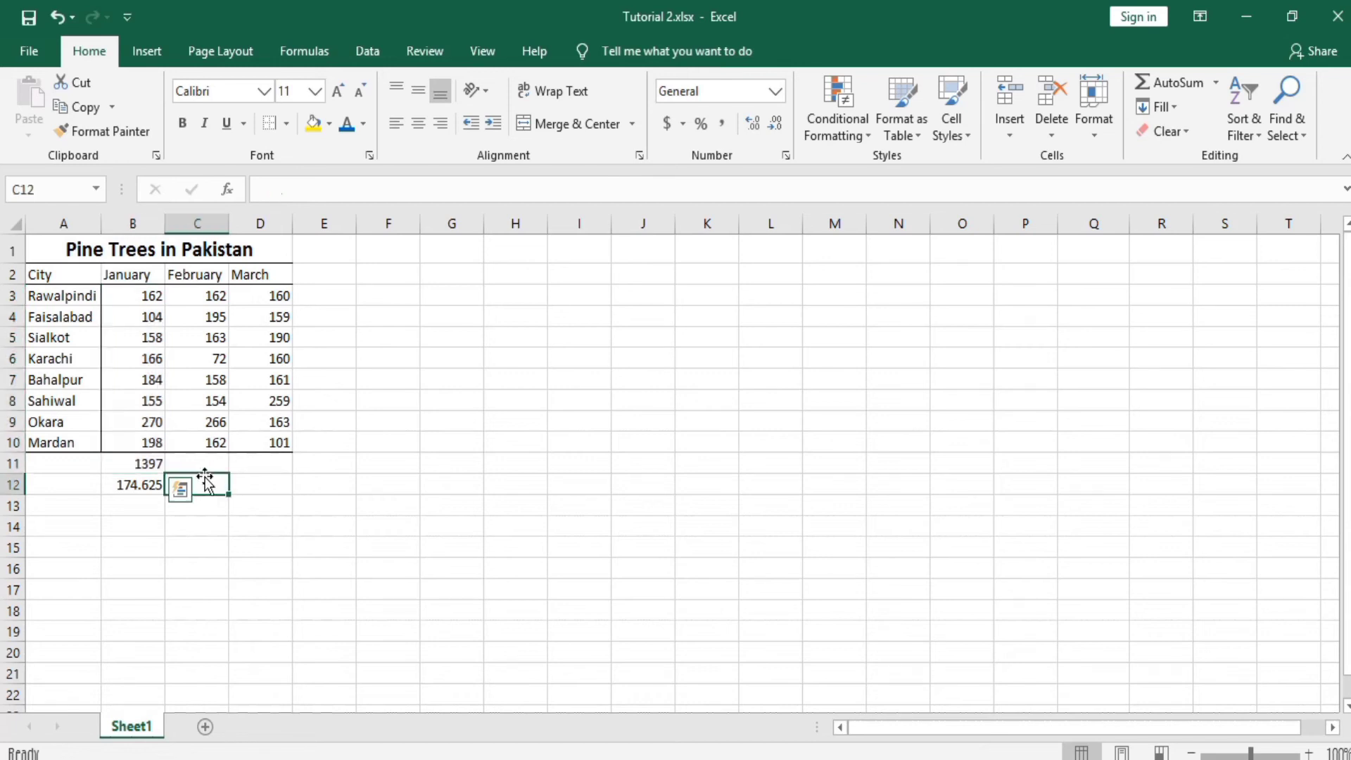
Step: Copy the January total in B11 and paste only its formula into C11 and D11 for February and March
click(147, 463)
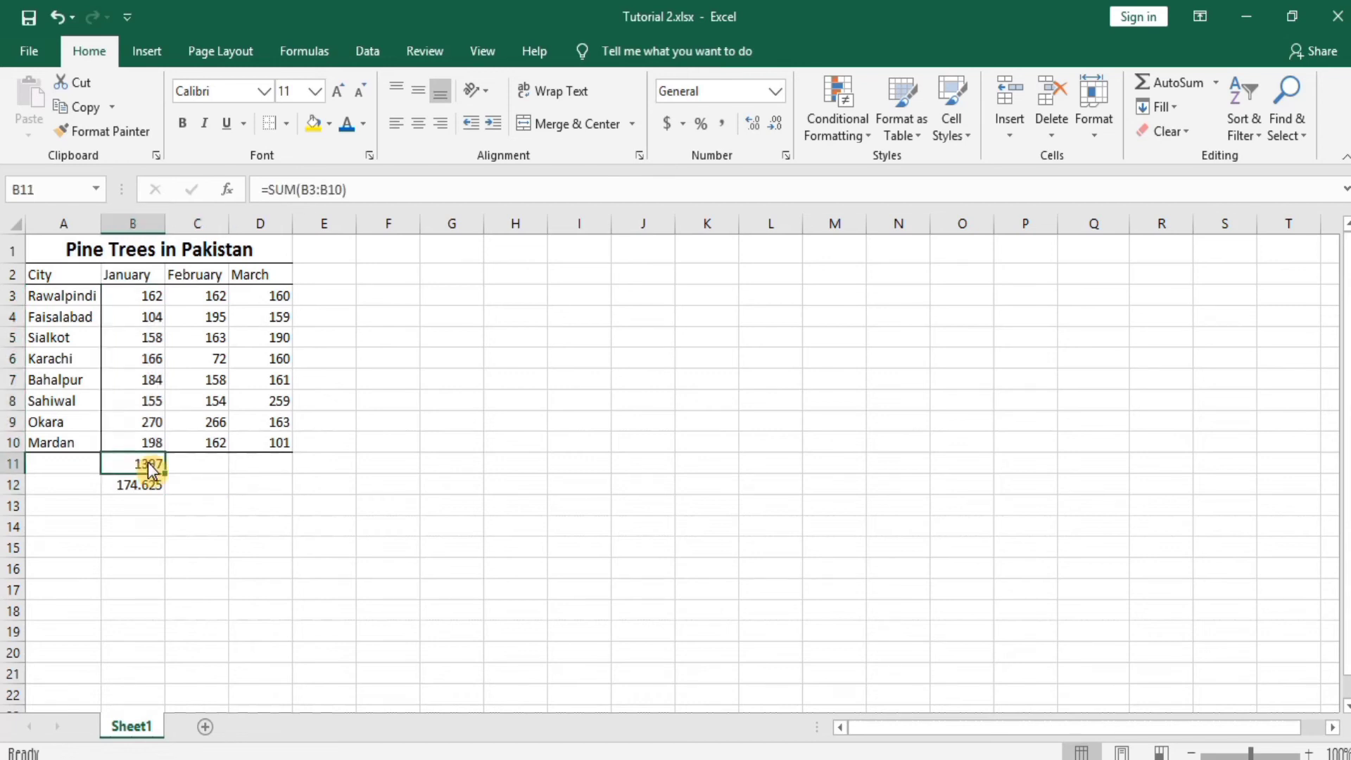
right_click(148, 462)
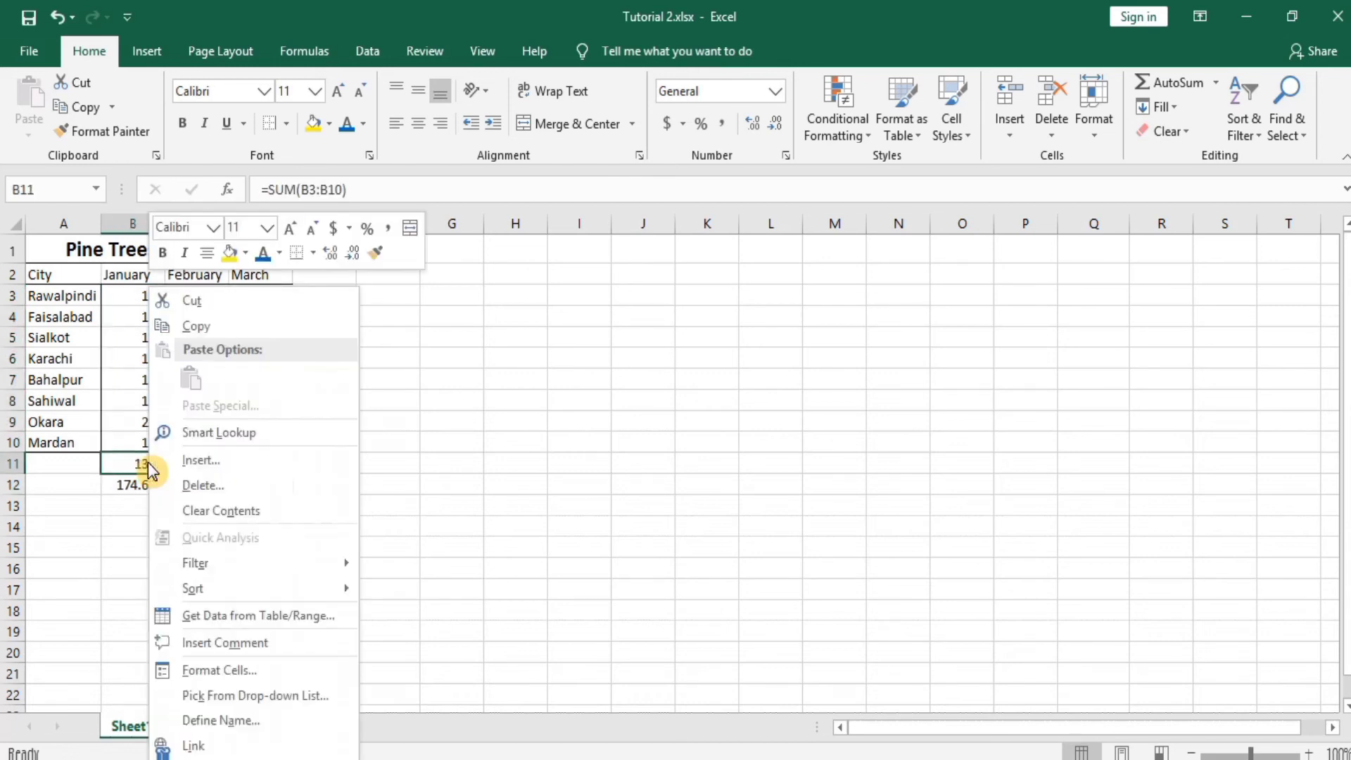
click(276, 327)
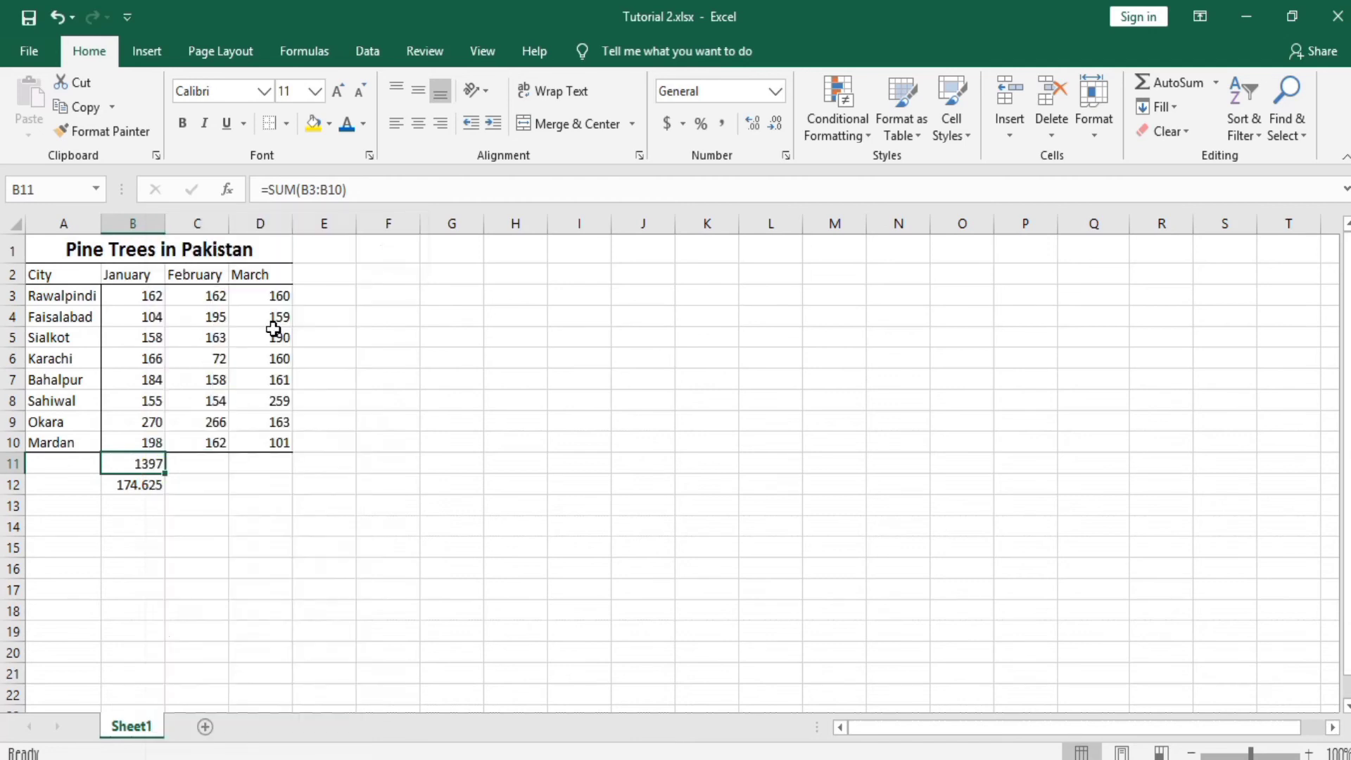
click(202, 467)
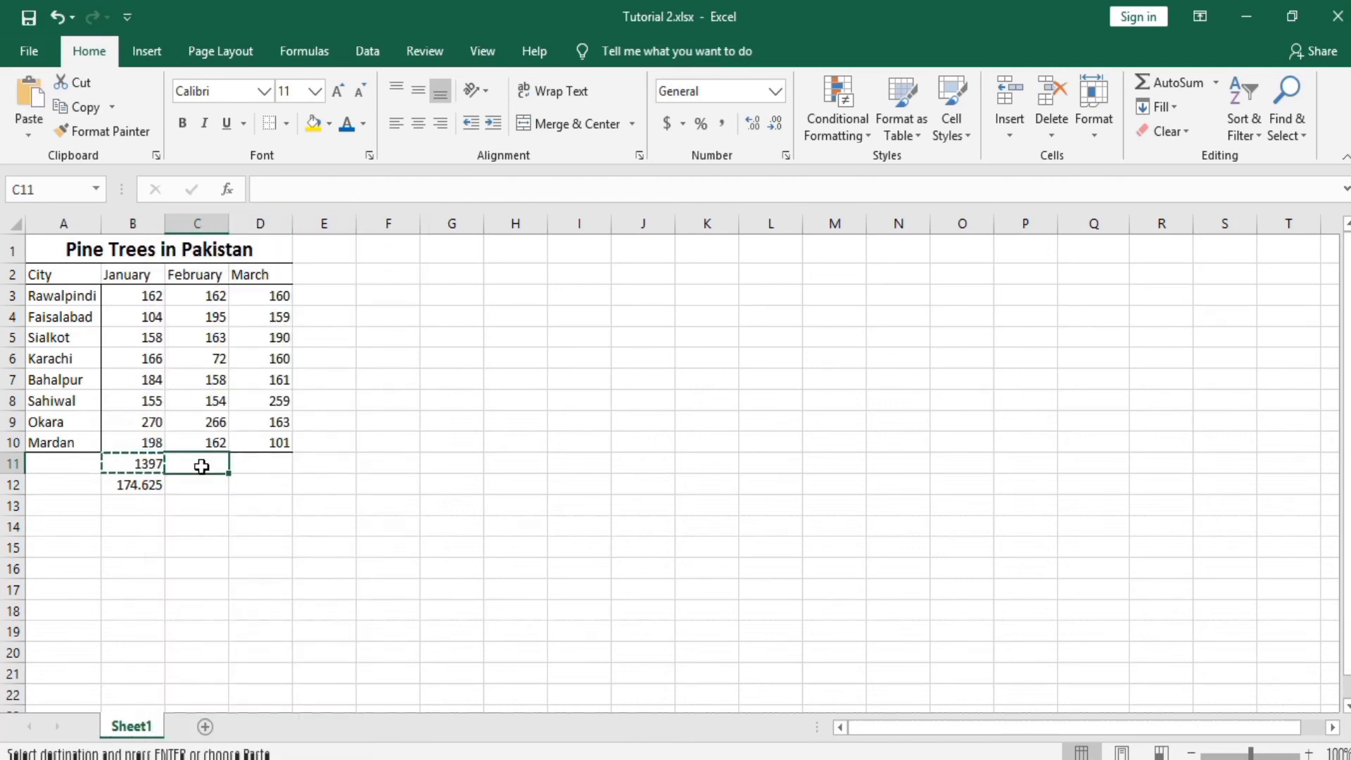
right_click(204, 471)
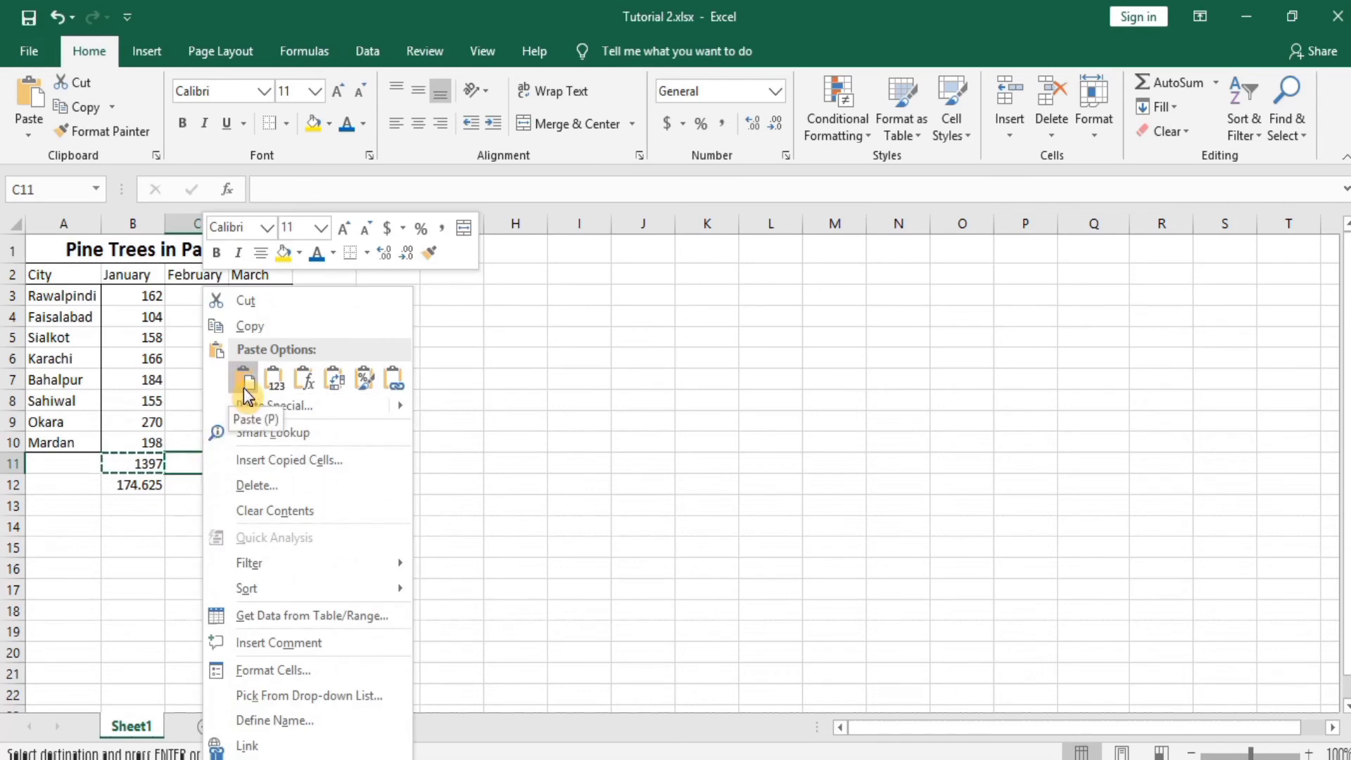
click(302, 384)
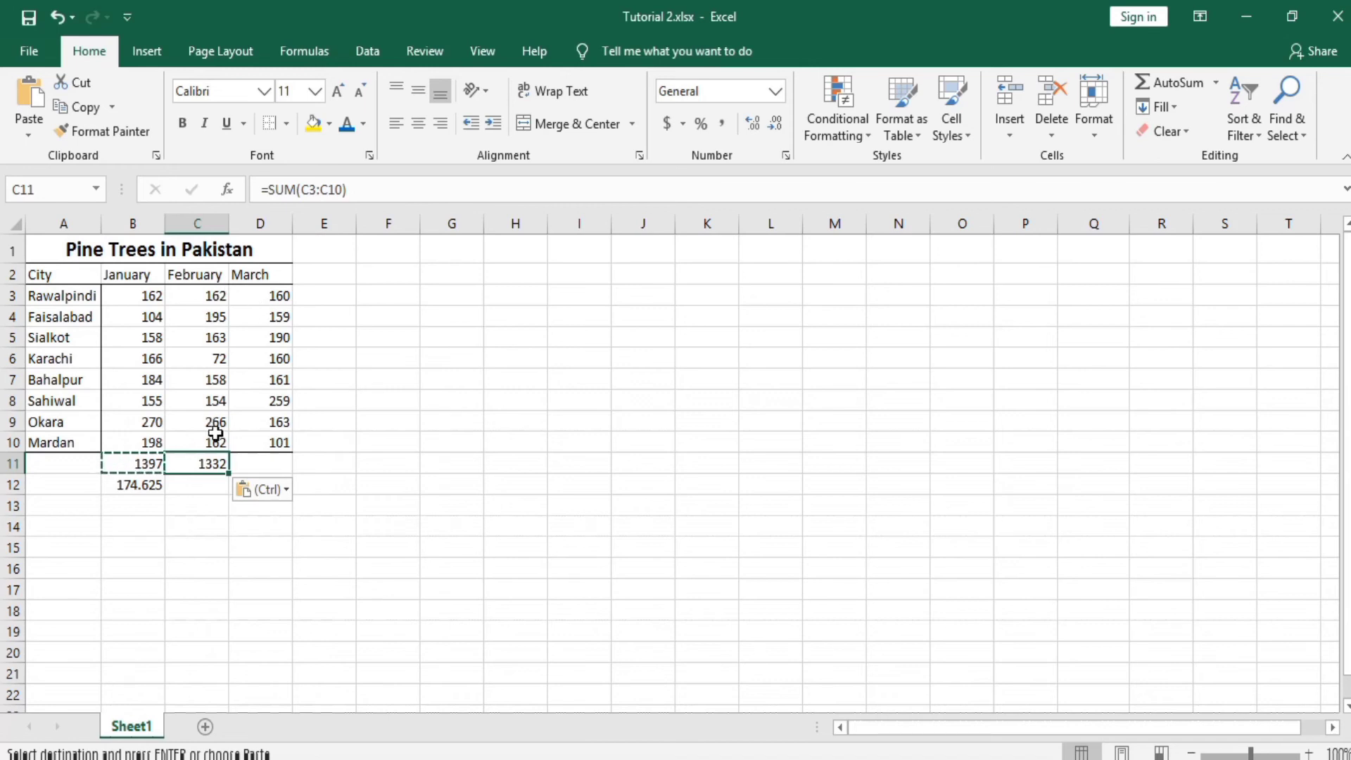
click(266, 463)
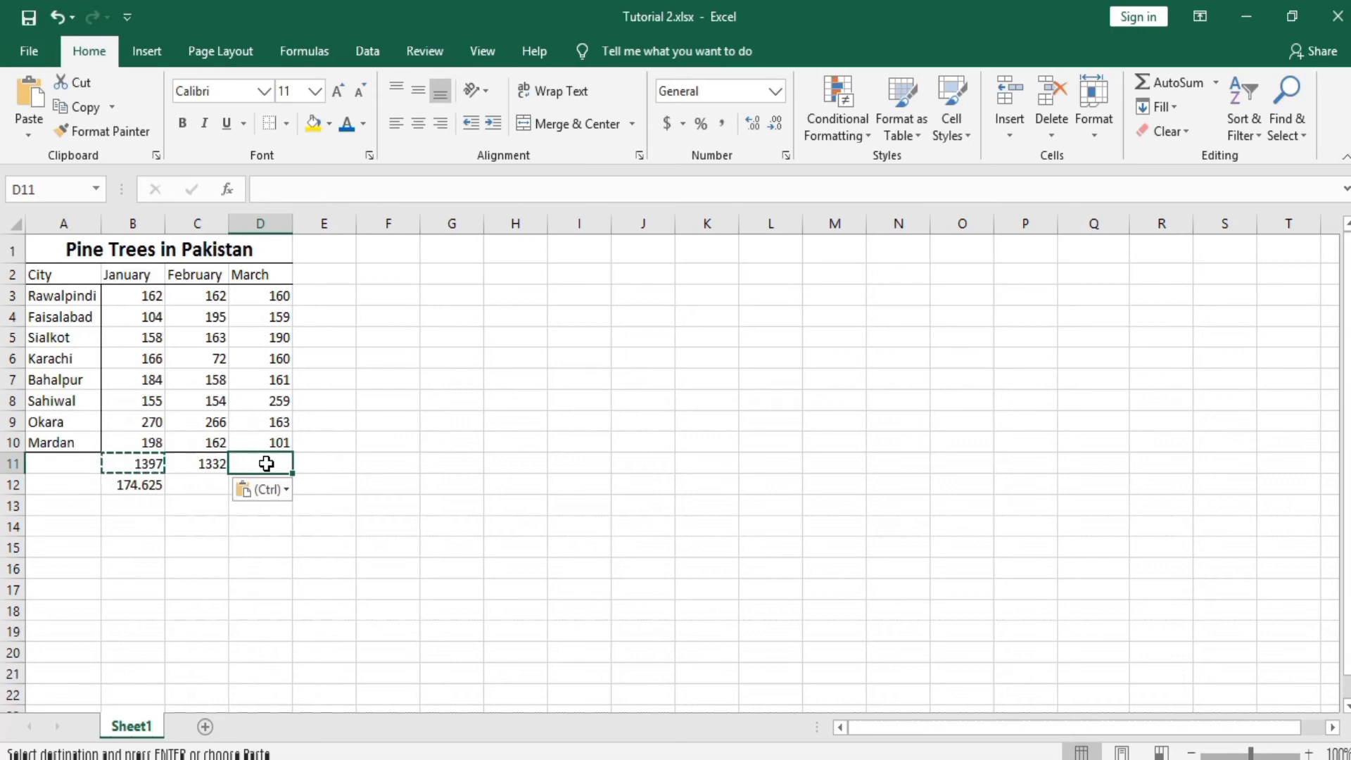
right_click(265, 463)
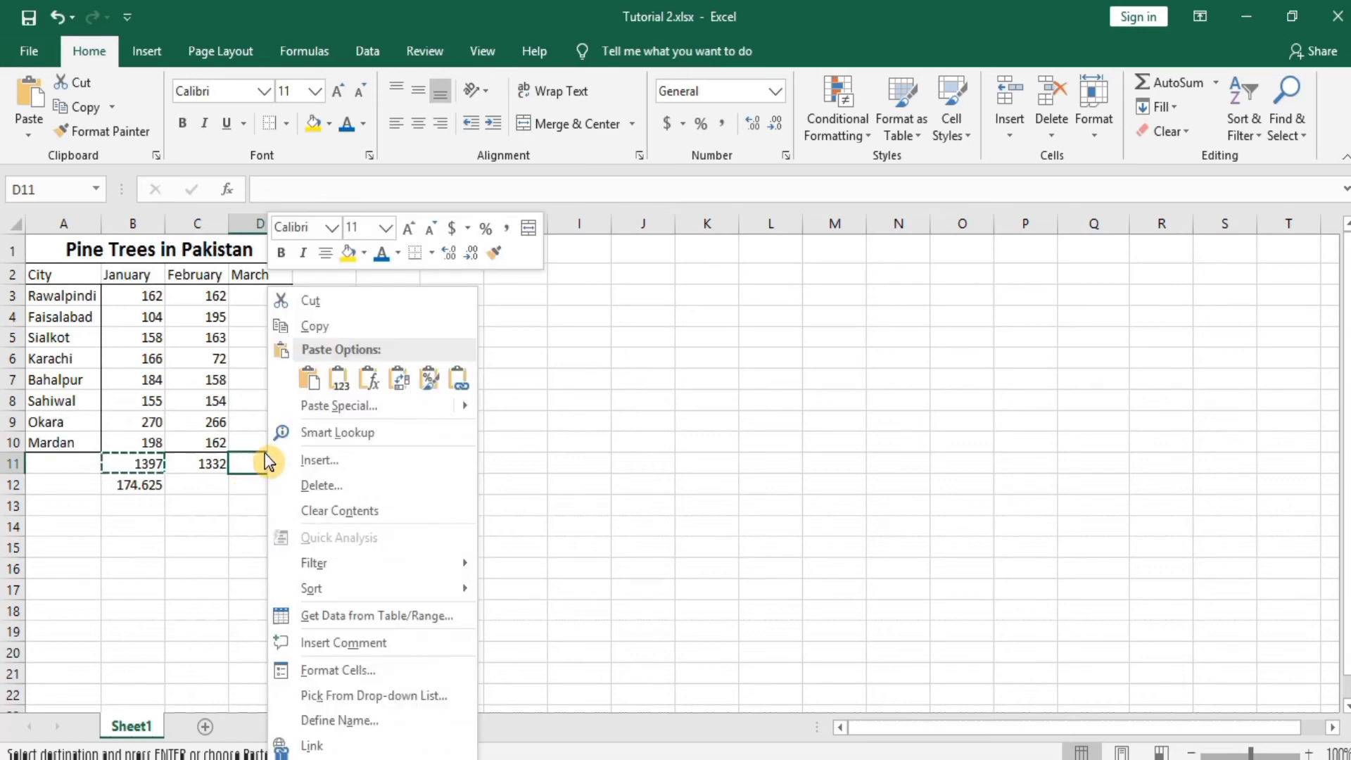
click(369, 381)
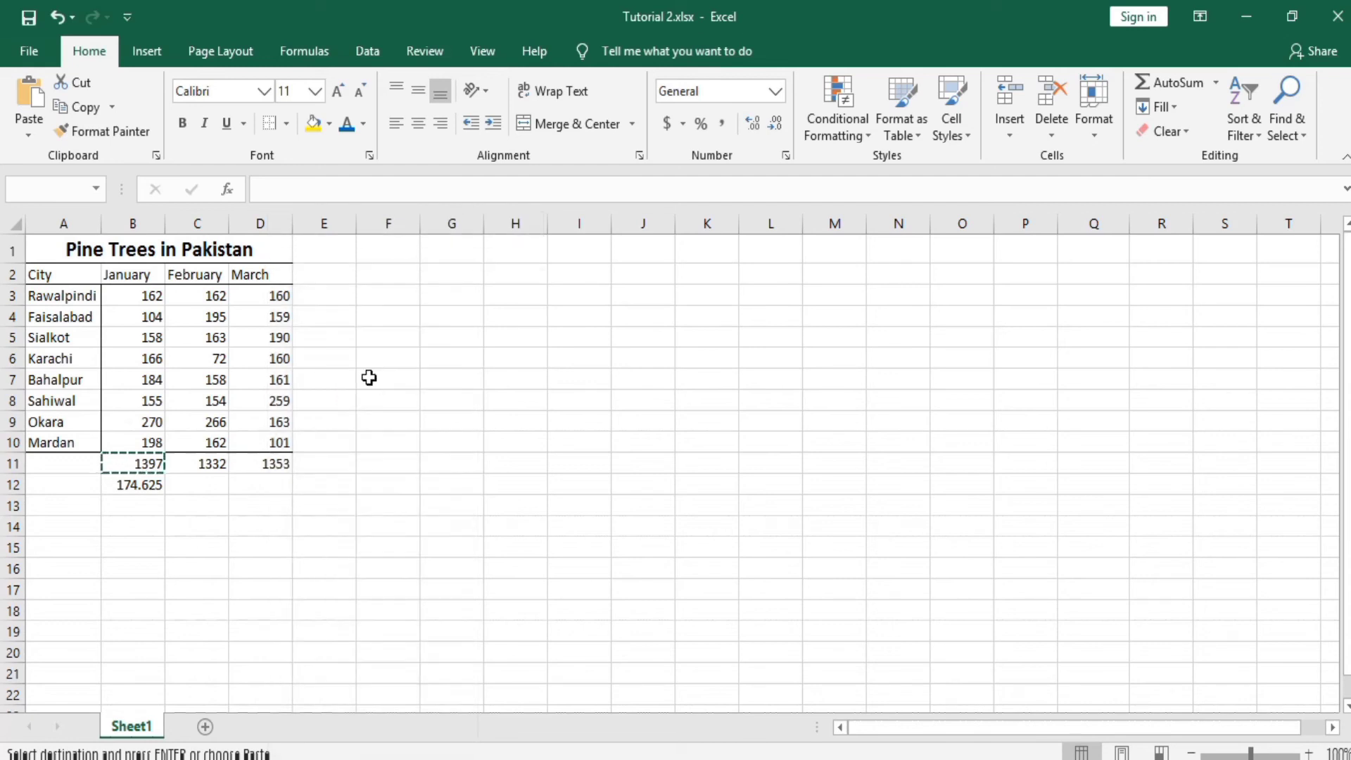
Step: Fill the January average formula from B12 across to D12 and check the formula in each filled cell
click(149, 491)
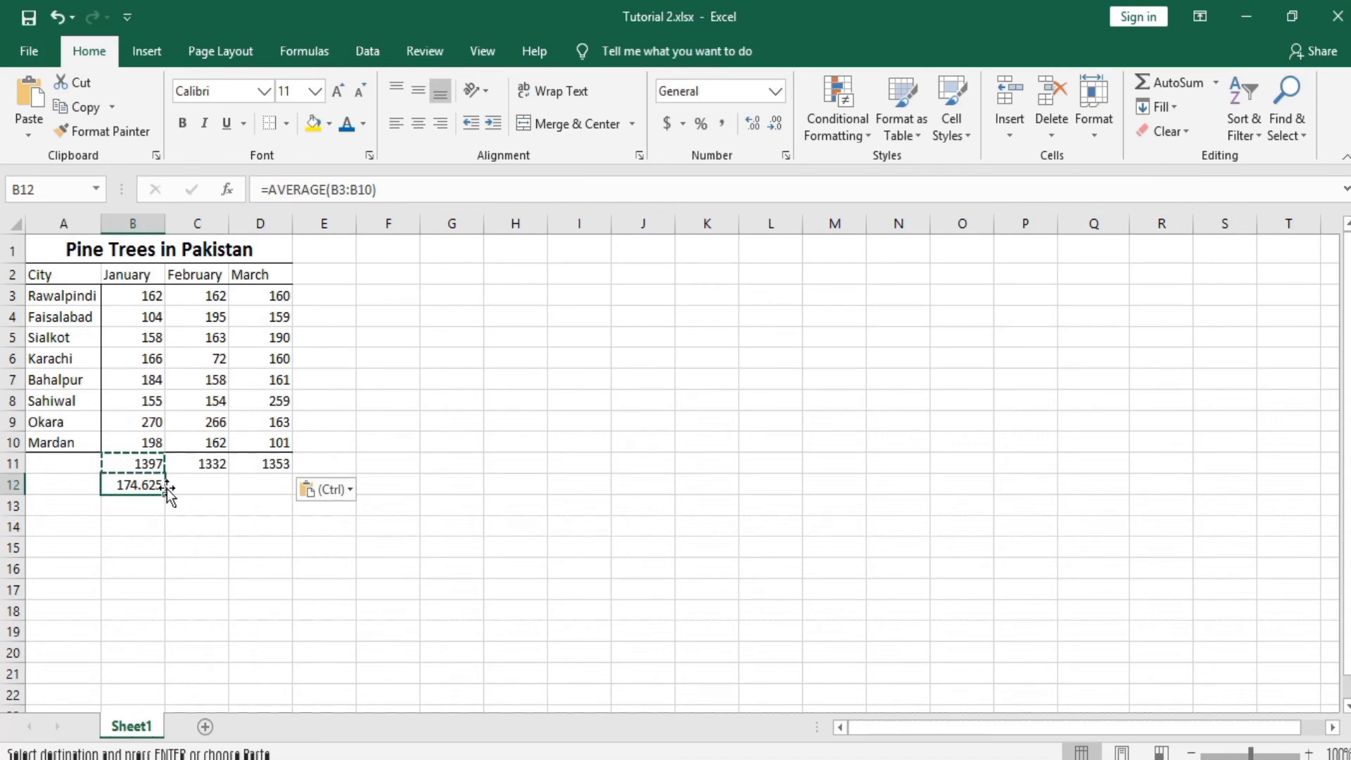
drag(165, 492, 262, 485)
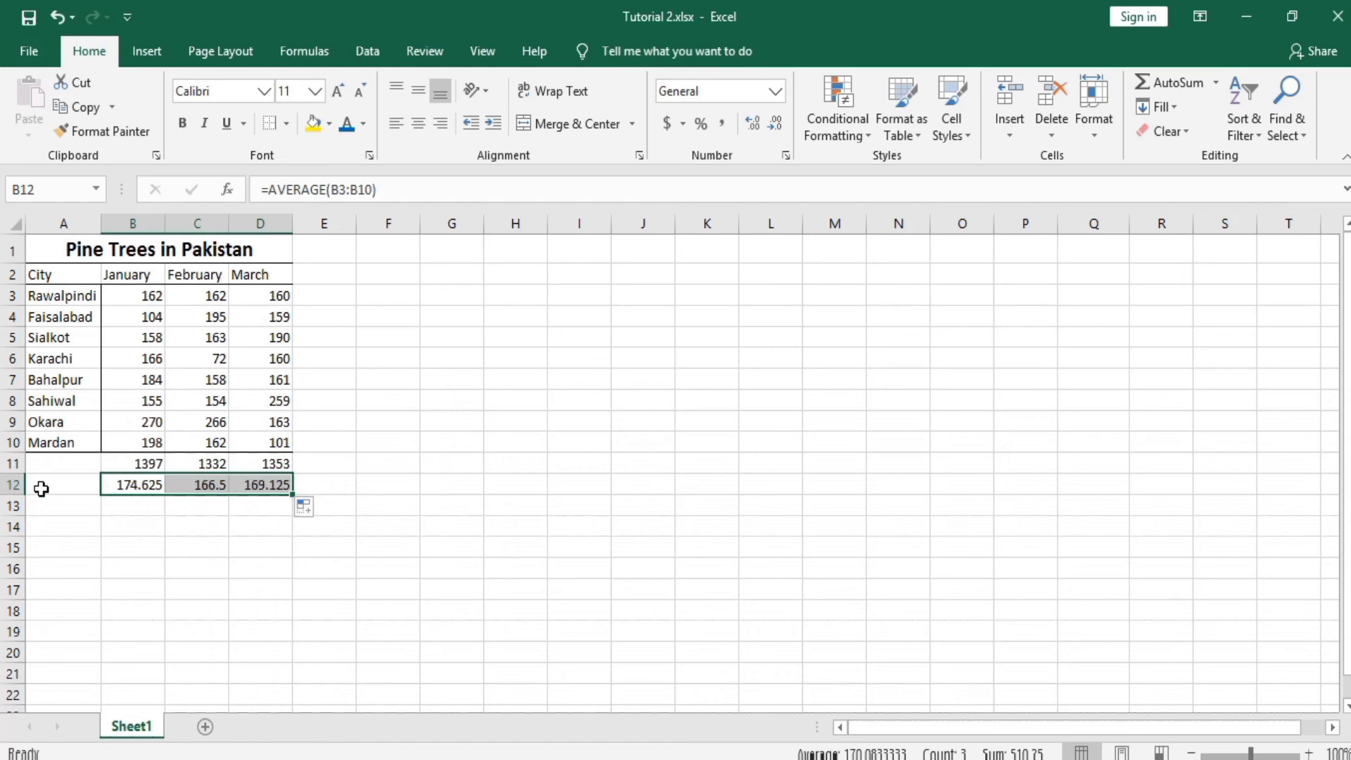
click(201, 484)
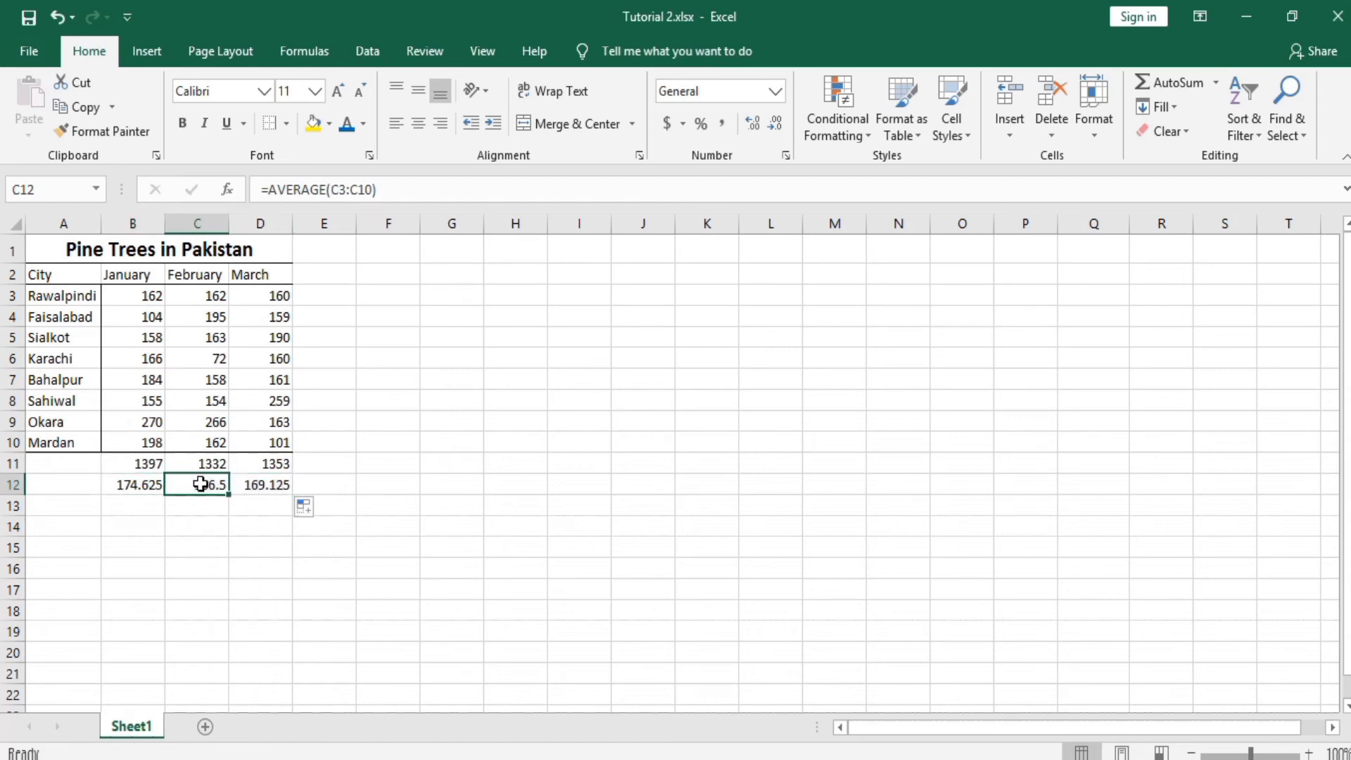
click(268, 482)
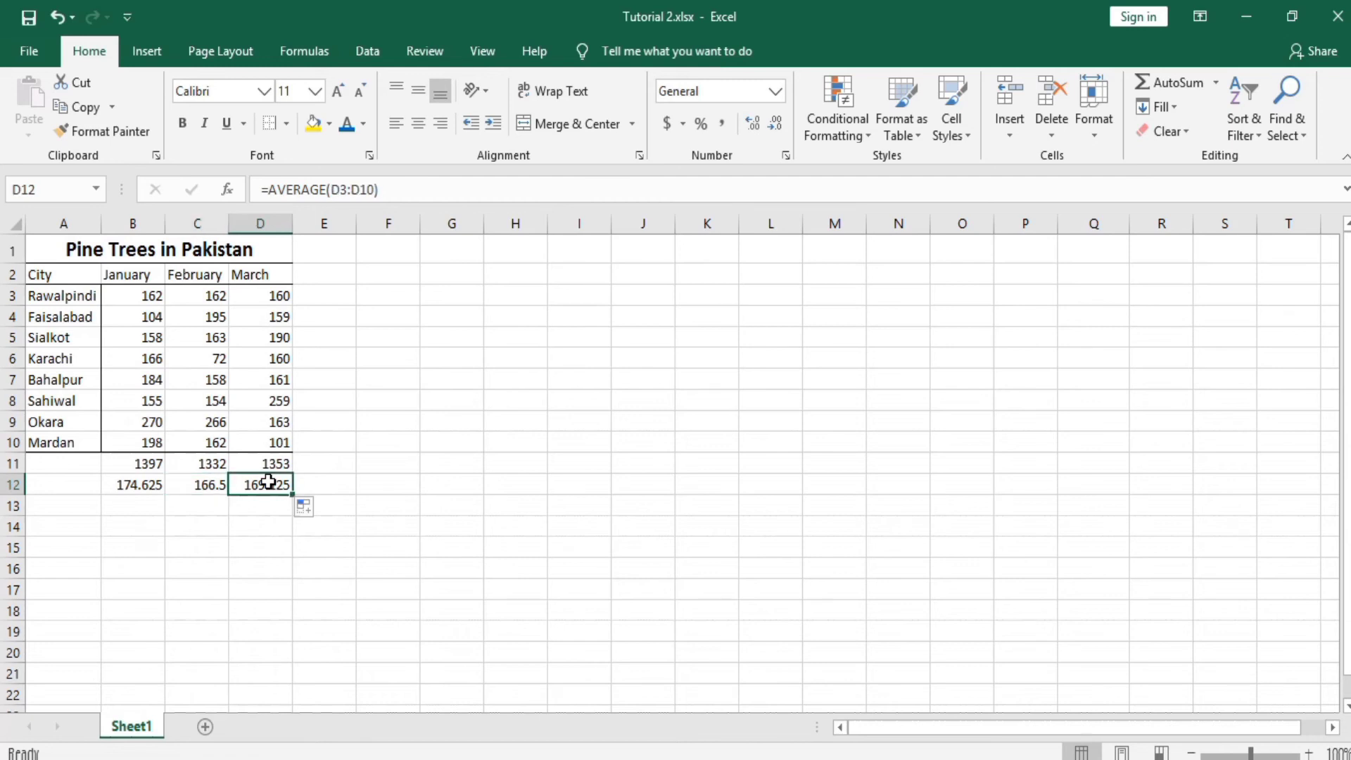
click(193, 485)
click(139, 486)
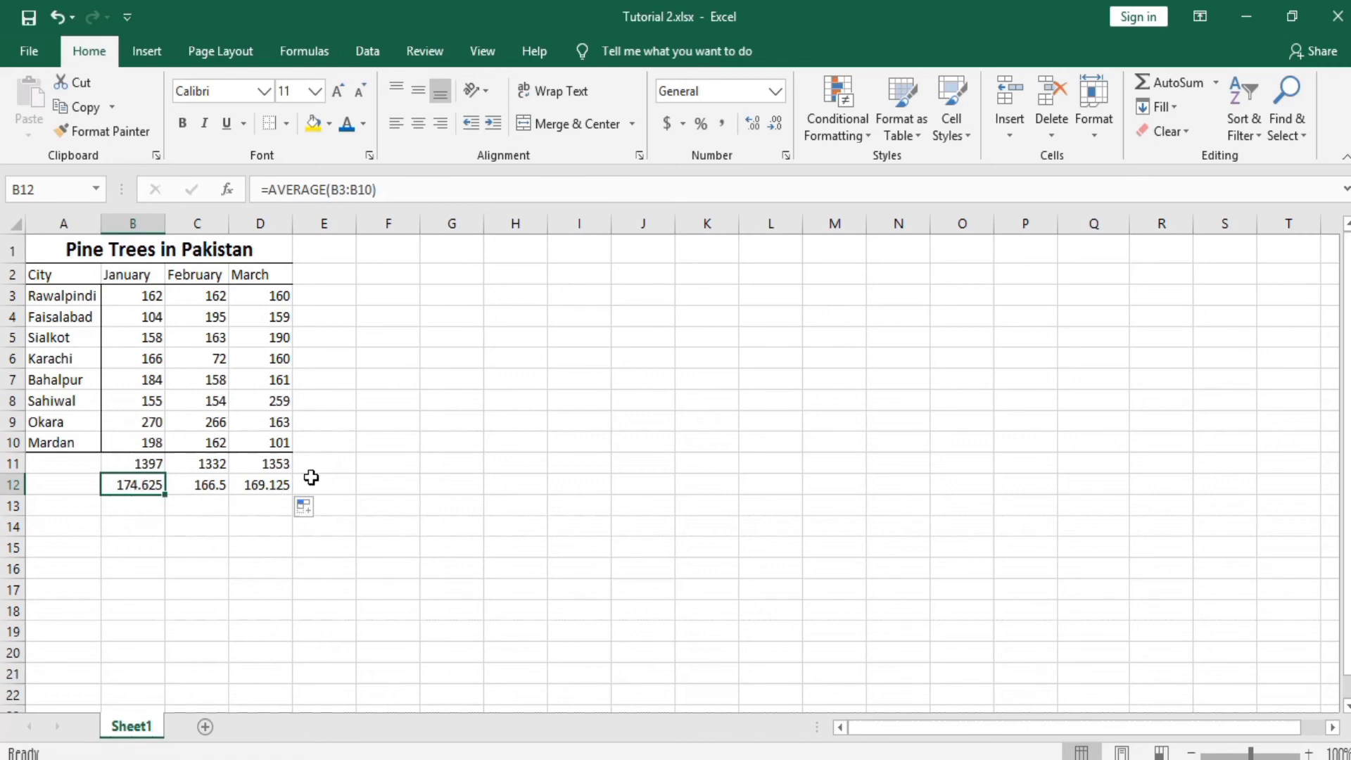
Step: Enter =MIN(B3:B10) in cell B13 to find the smallest January value
click(146, 296)
drag(146, 296, 136, 441)
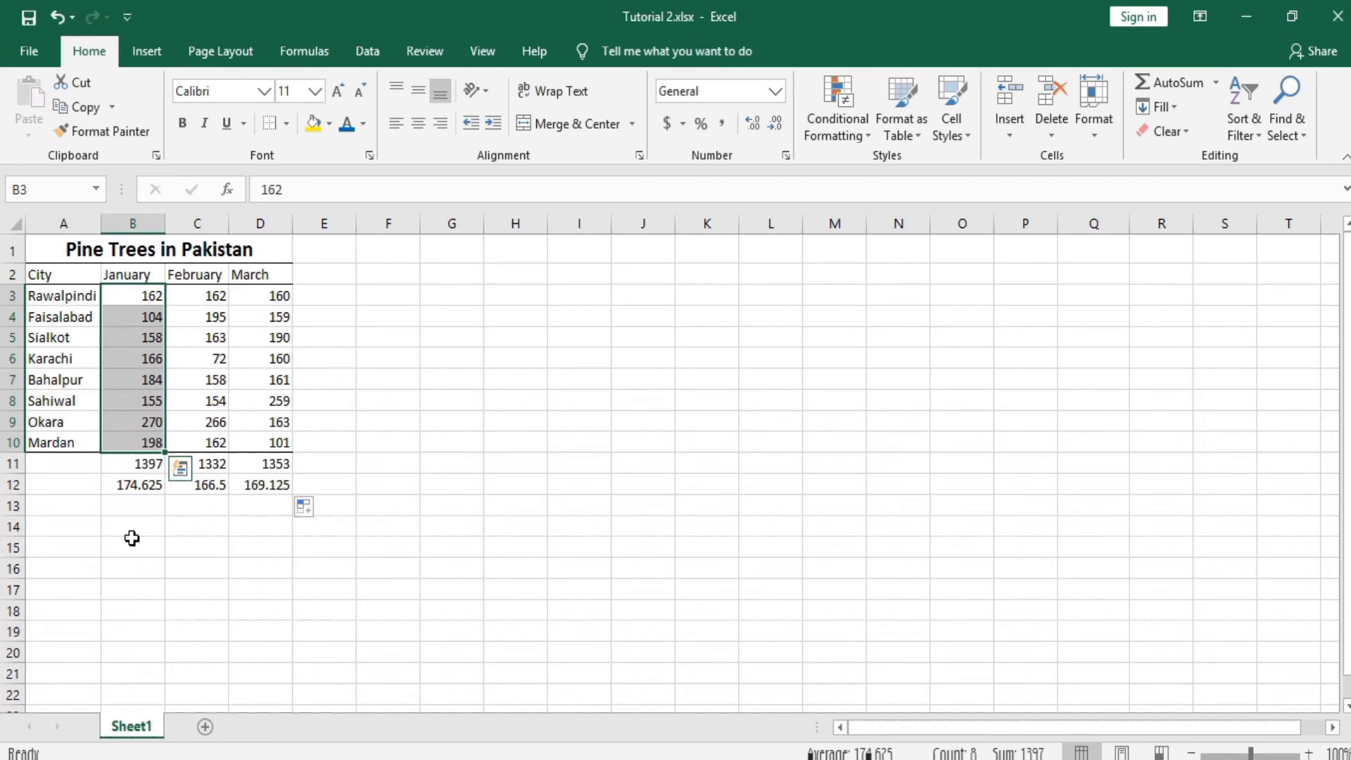
click(135, 508)
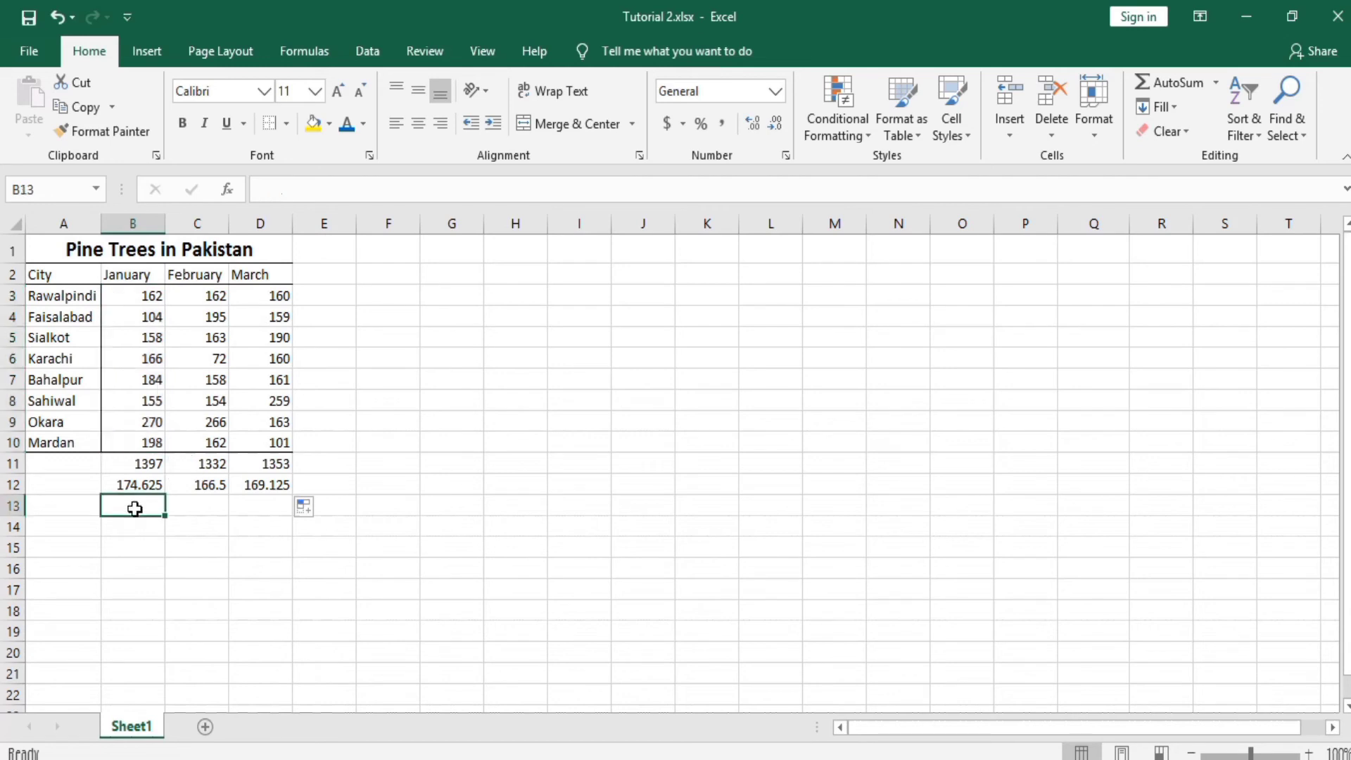
text(=)
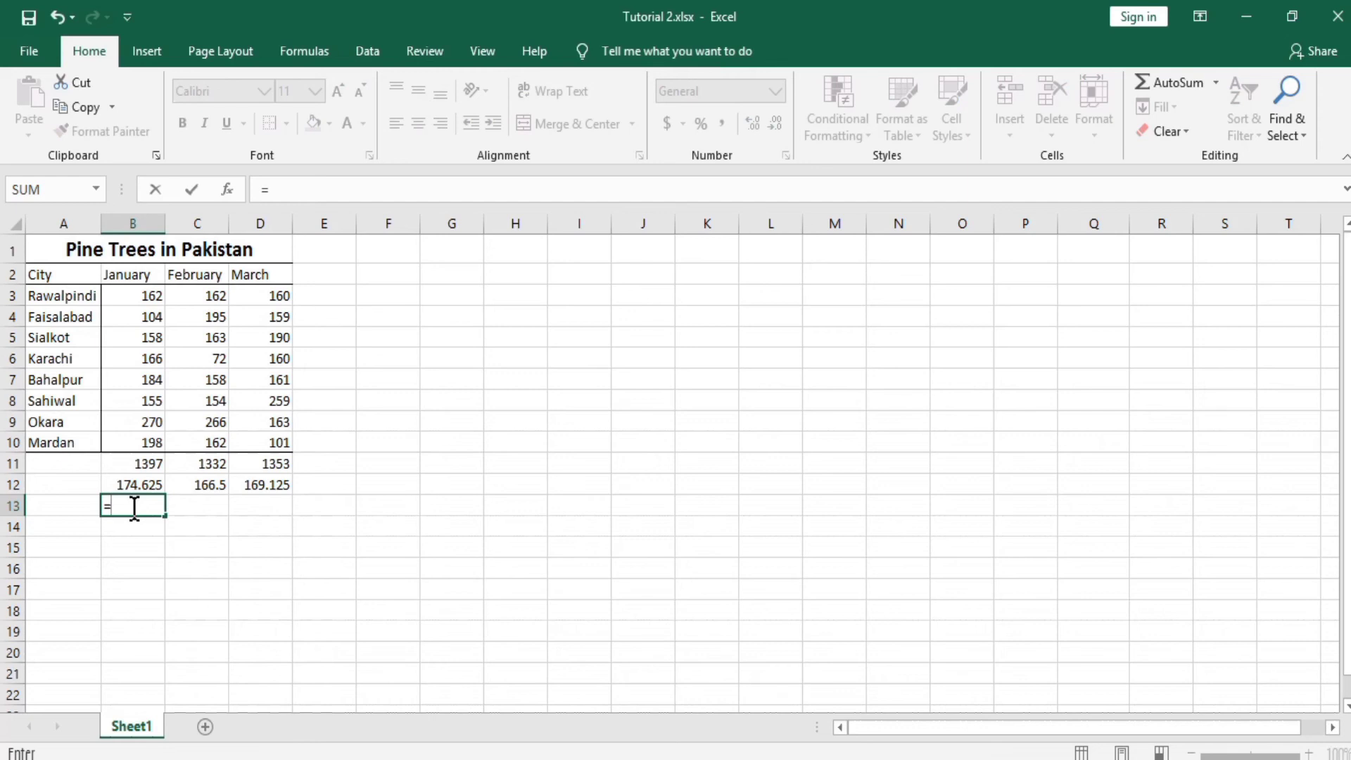
text(()
text(Mi)
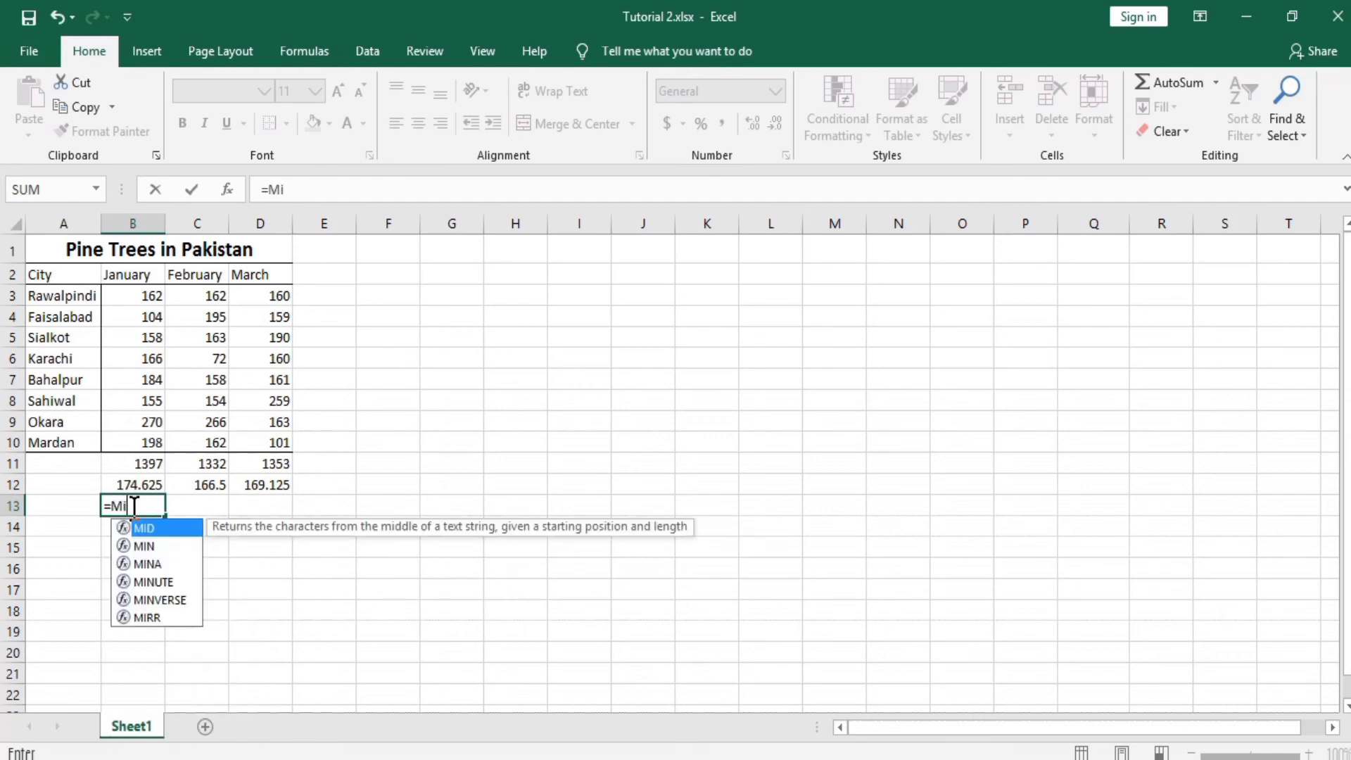
text(n)
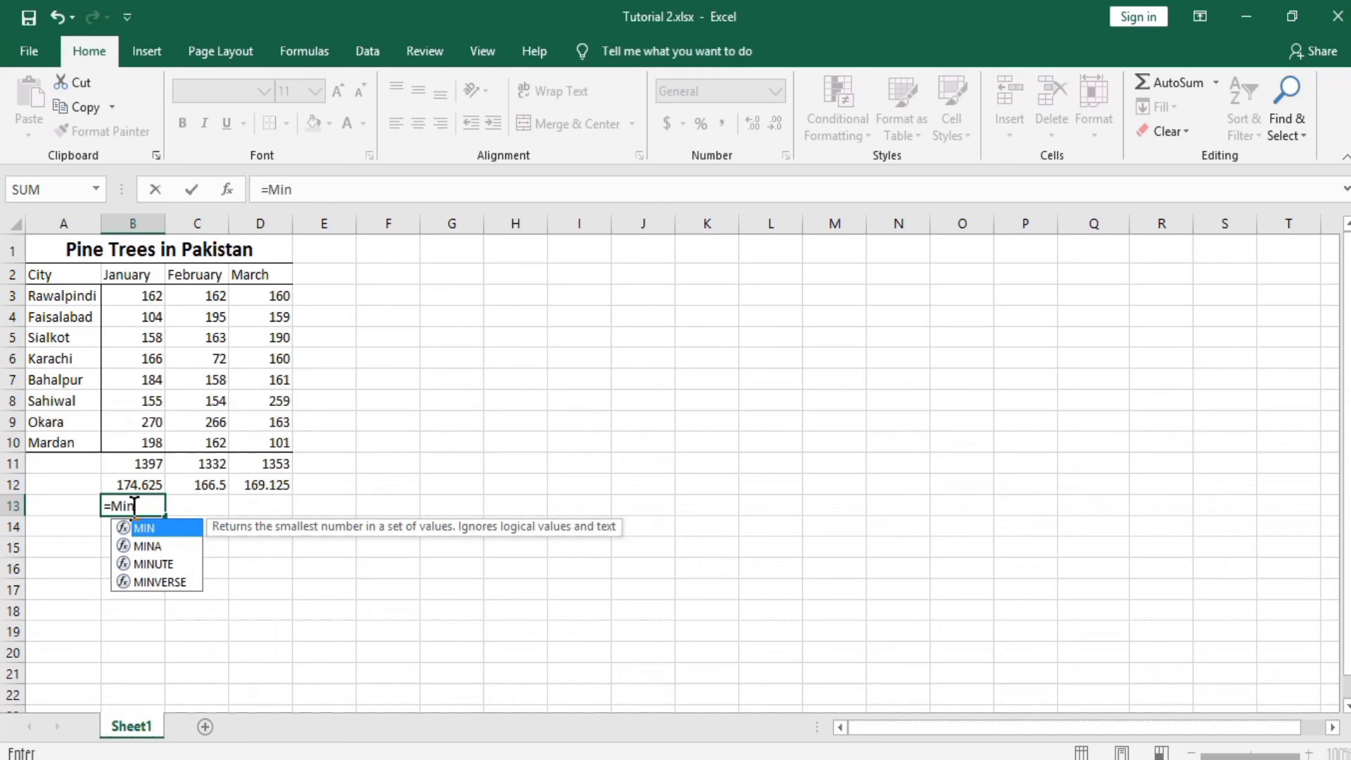
text(()
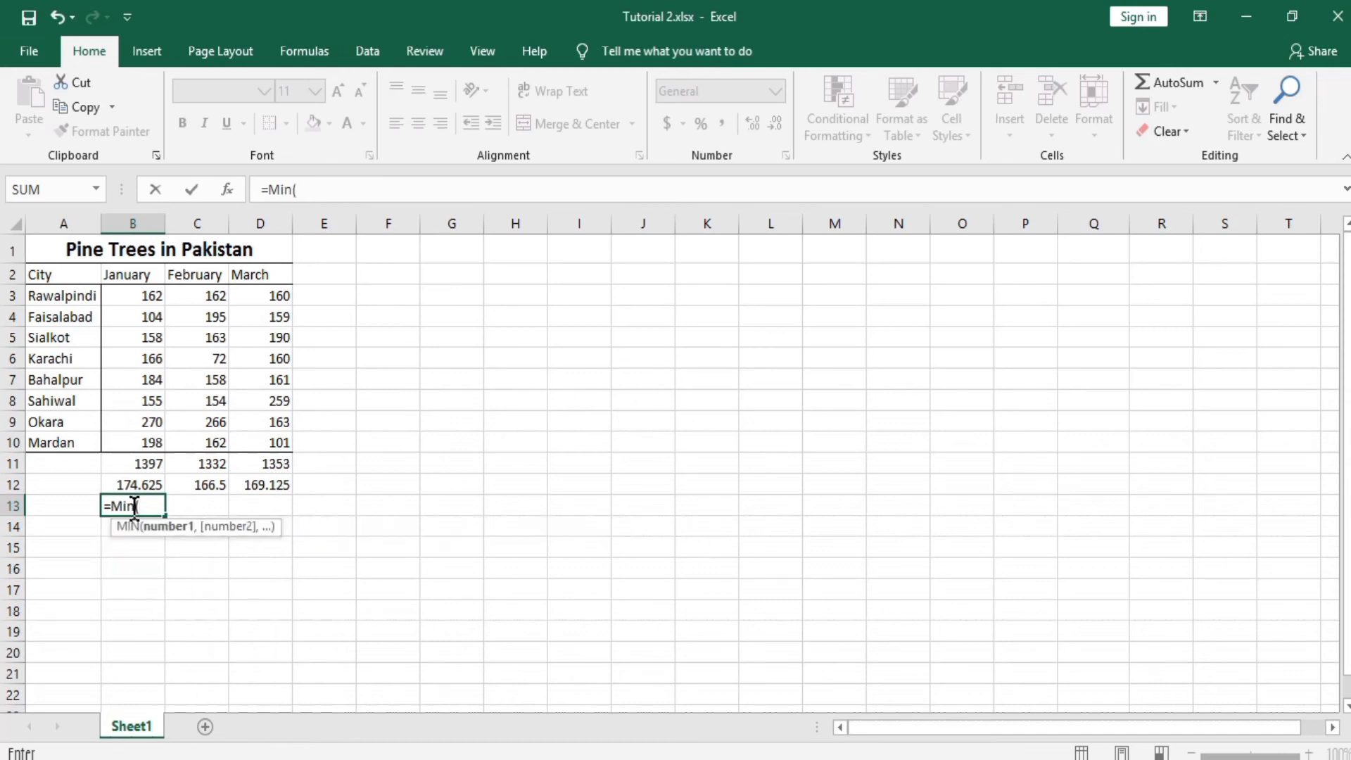
drag(134, 295, 136, 443)
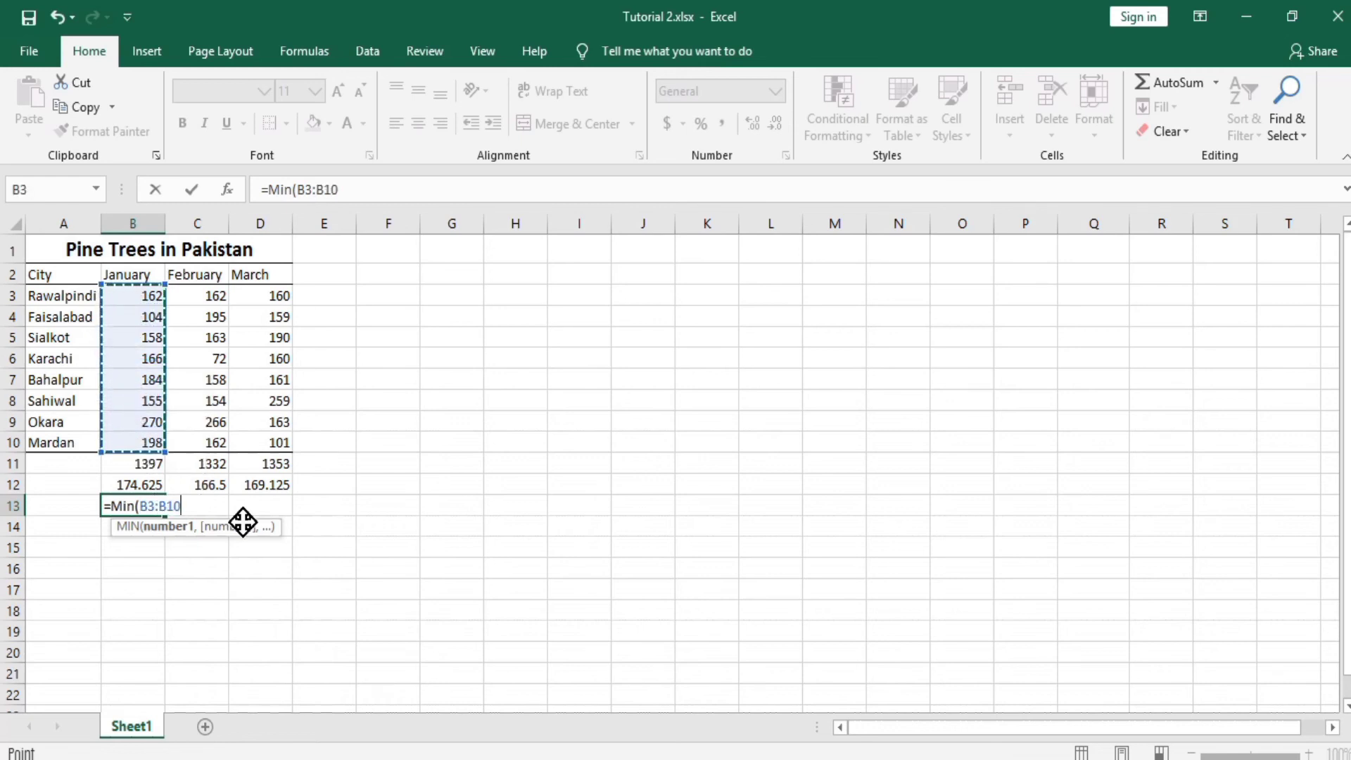
key(Return)
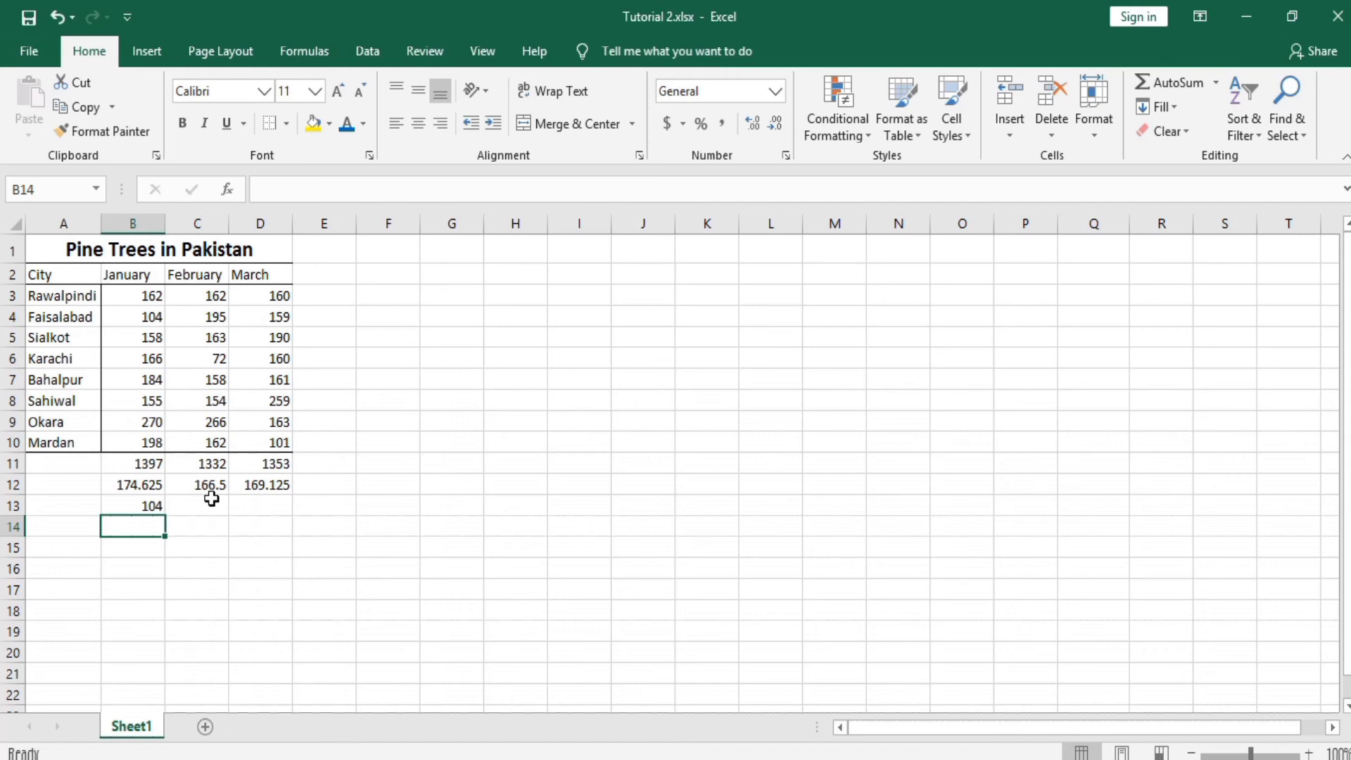
Step: Fill the MIN formula from B13 across to D13 for February and March
click(148, 505)
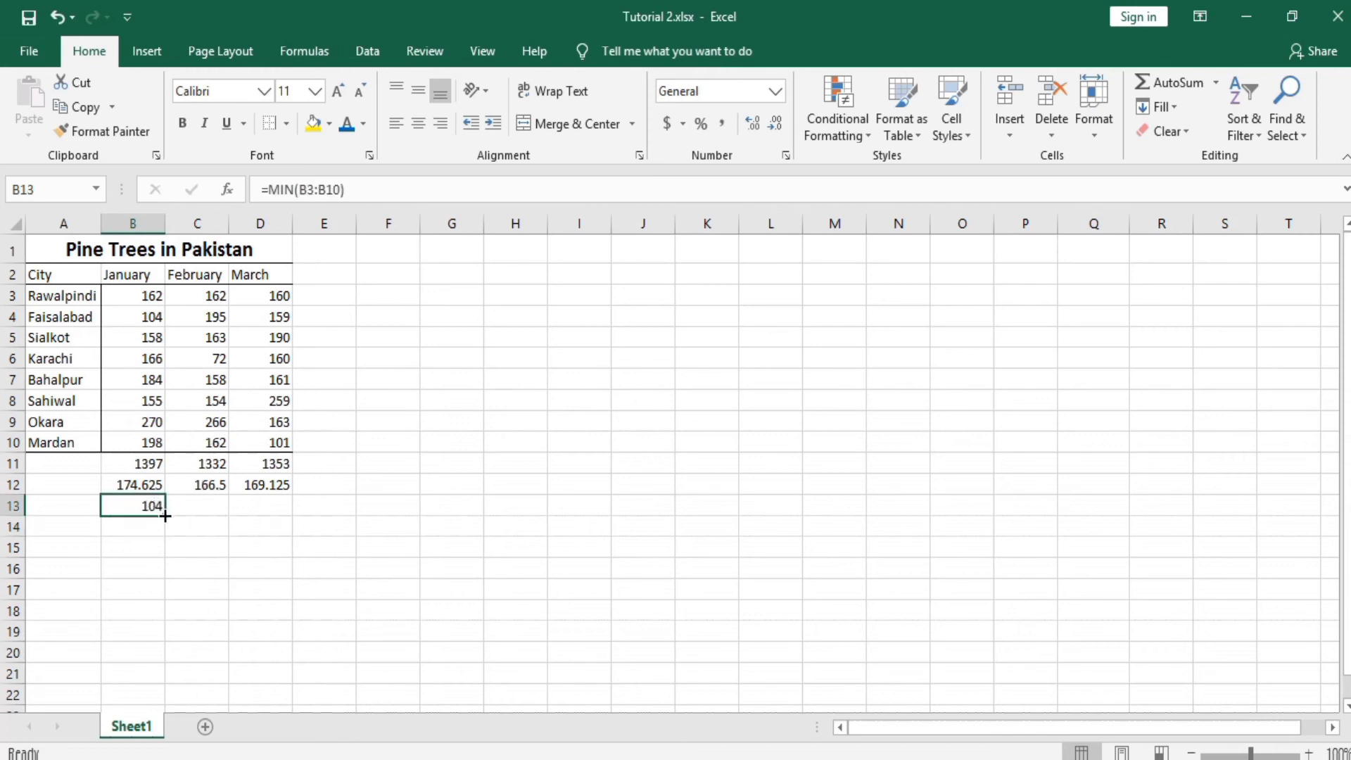
drag(166, 515, 284, 516)
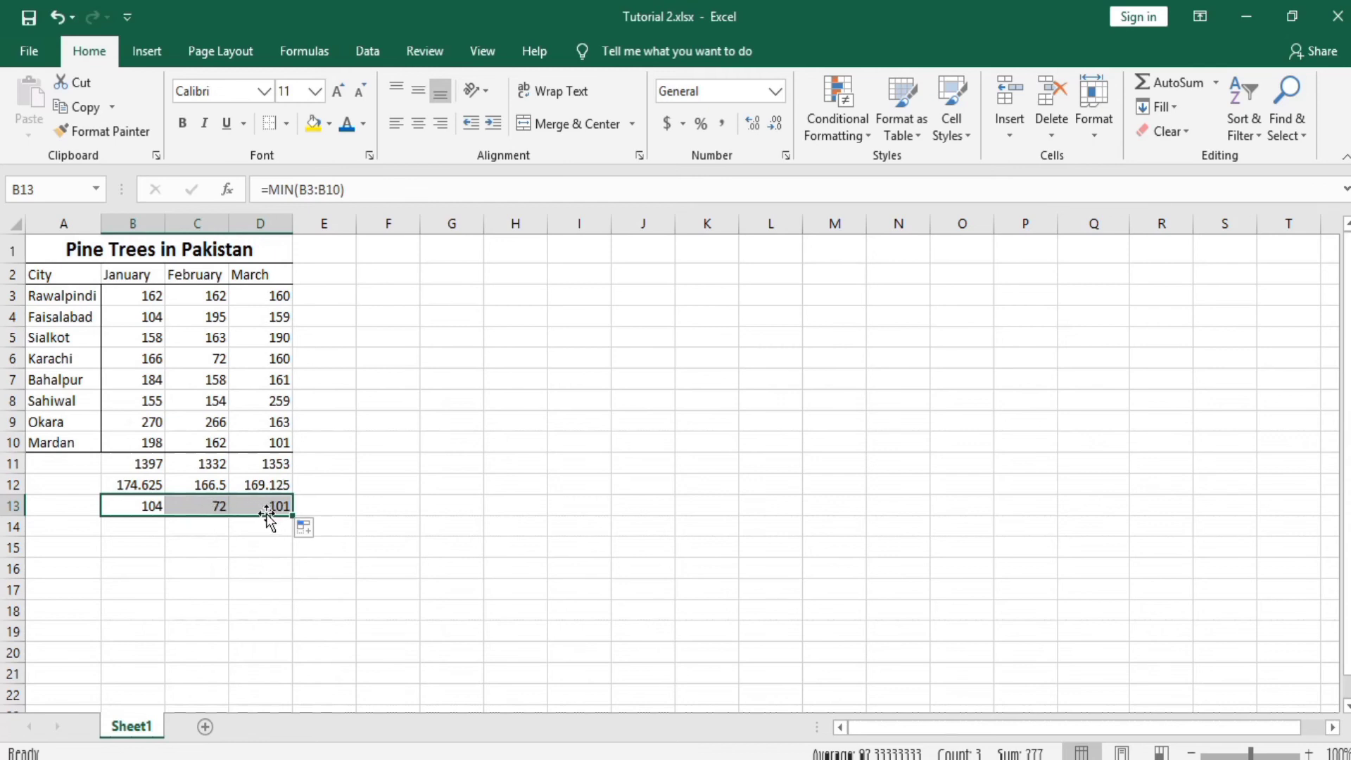
click(128, 529)
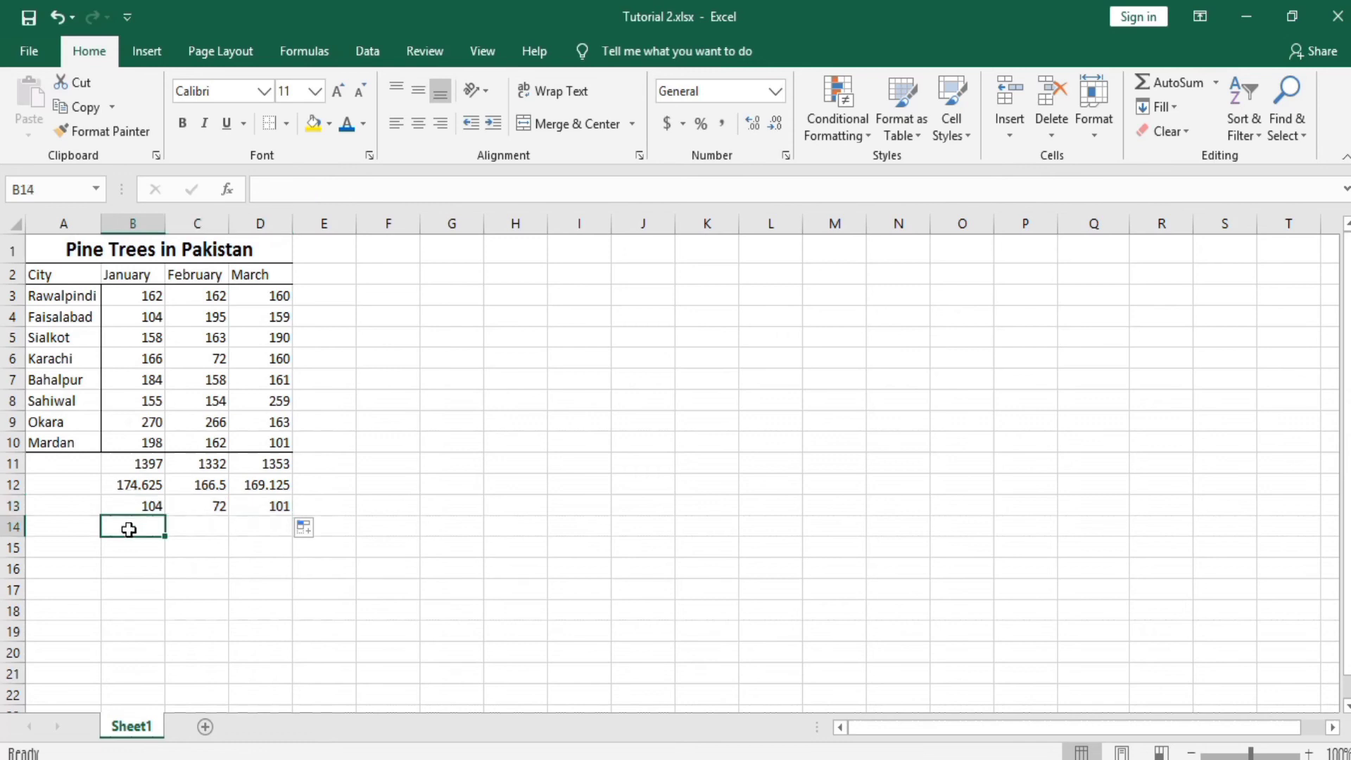
Step: Find the largest January value in B3:B10 with AutoSum's Max function
click(139, 293)
drag(138, 294, 134, 430)
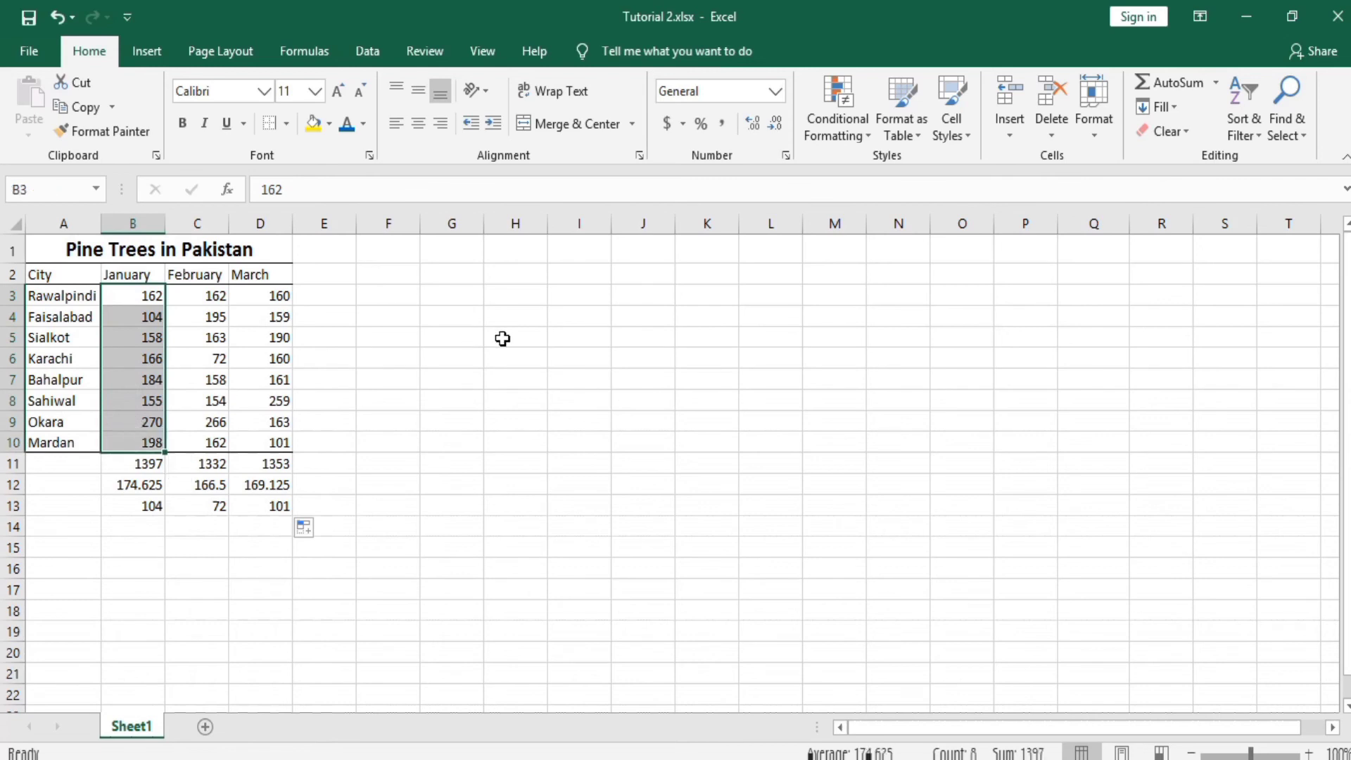
click(1216, 83)
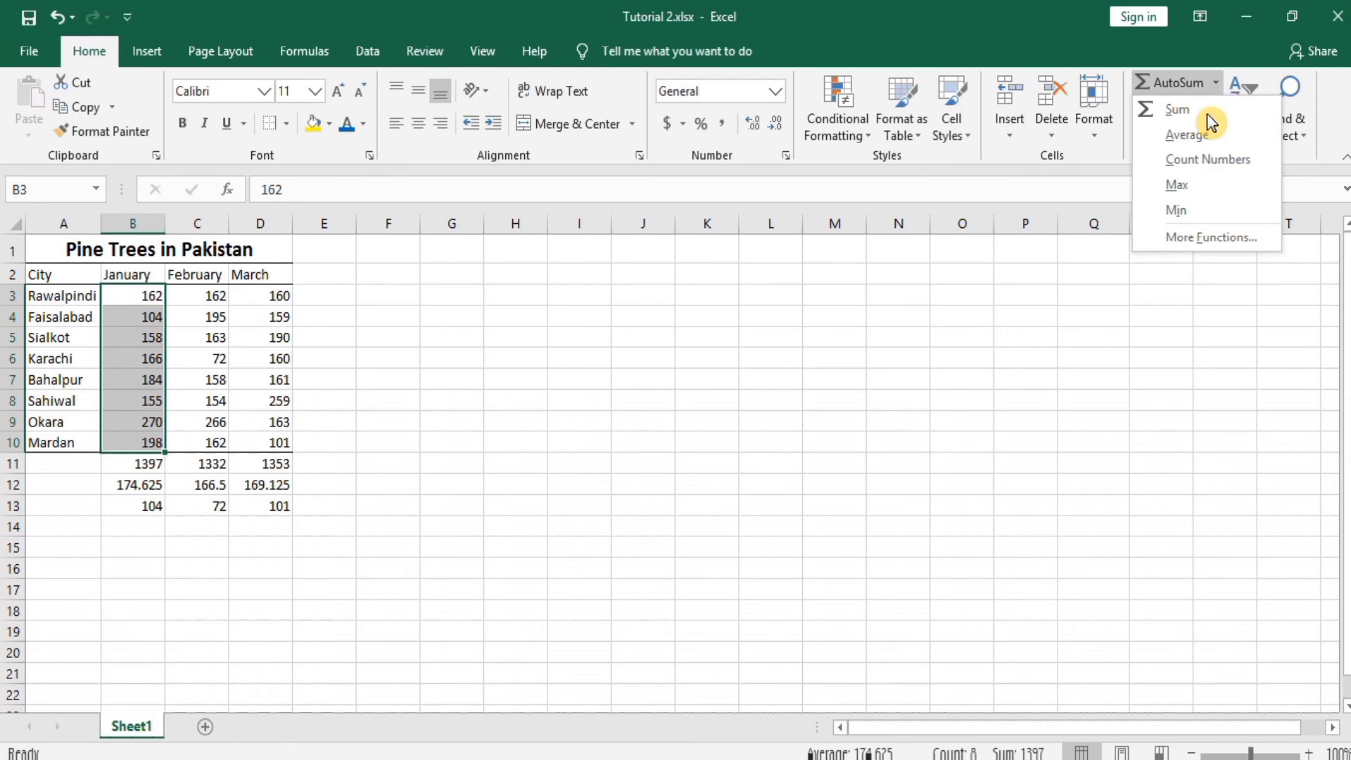
click(1191, 186)
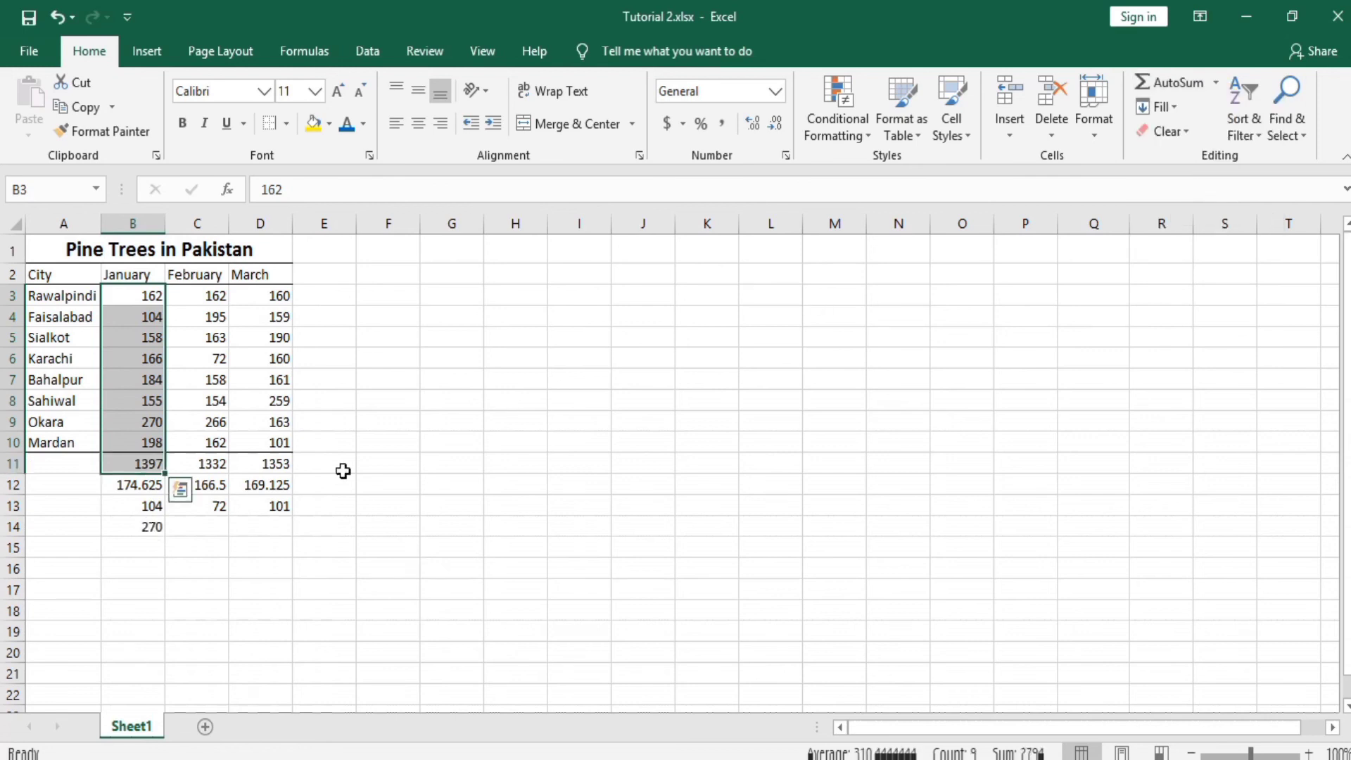
Step: Fill the January maximum formula from B14 across to D14 for February and March
click(151, 527)
drag(166, 538, 284, 535)
click(383, 505)
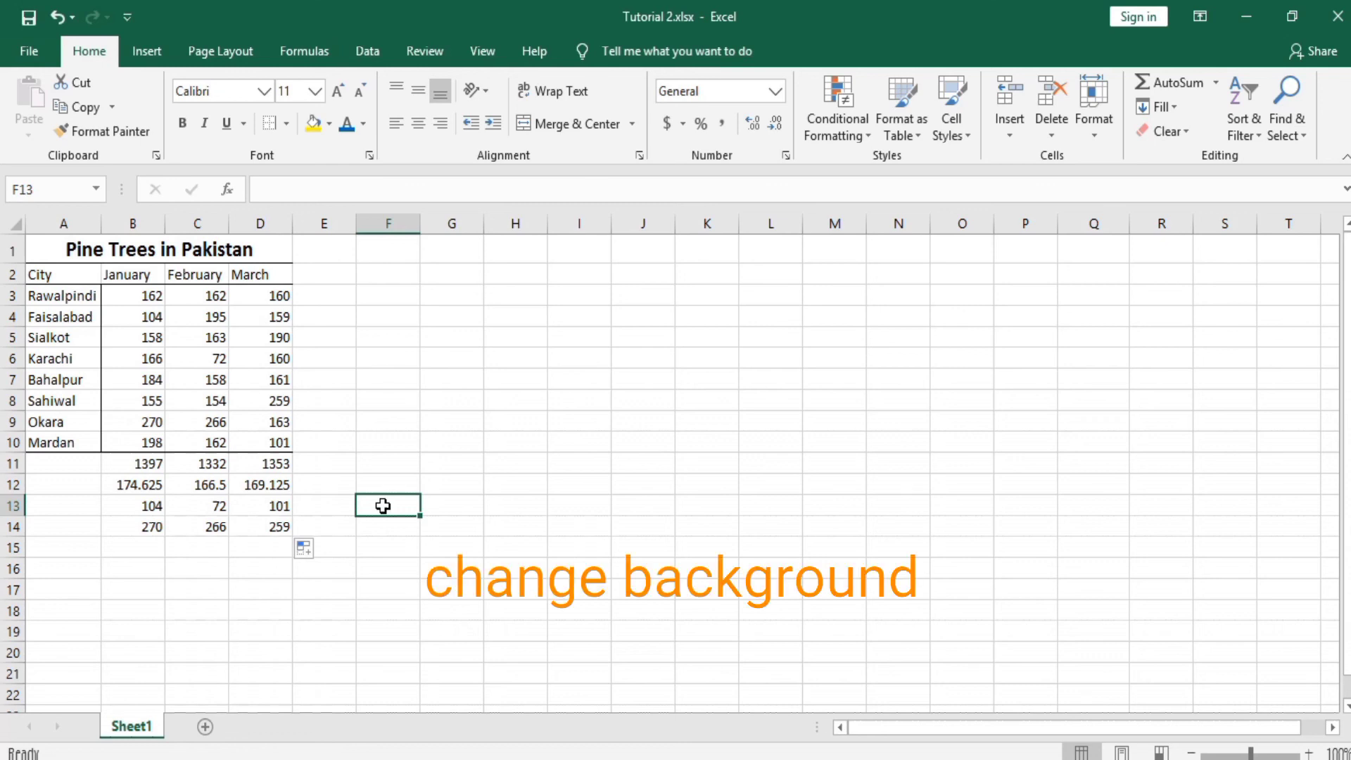
Step: Set the picture action-1838330_1920.jpg from the Desktop folder as the sheet background, working offline
click(227, 51)
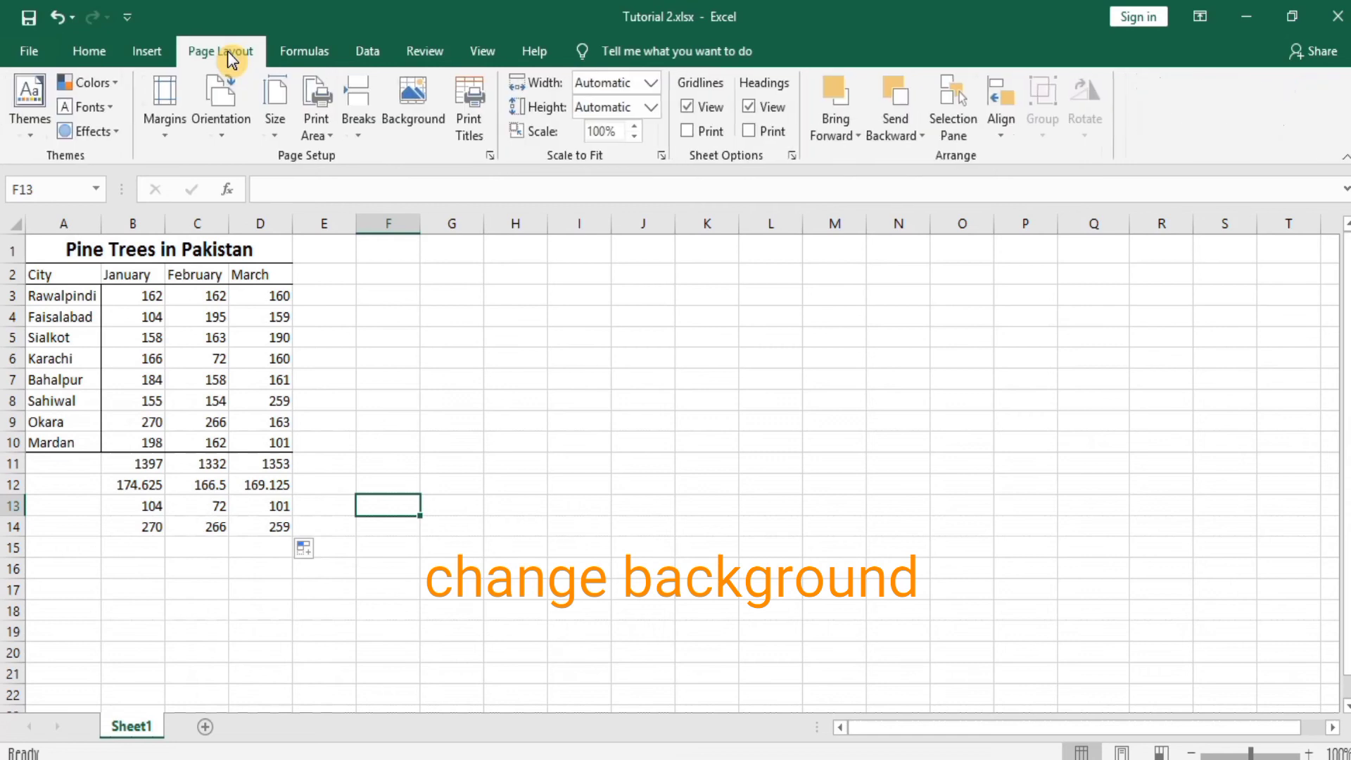
click(418, 112)
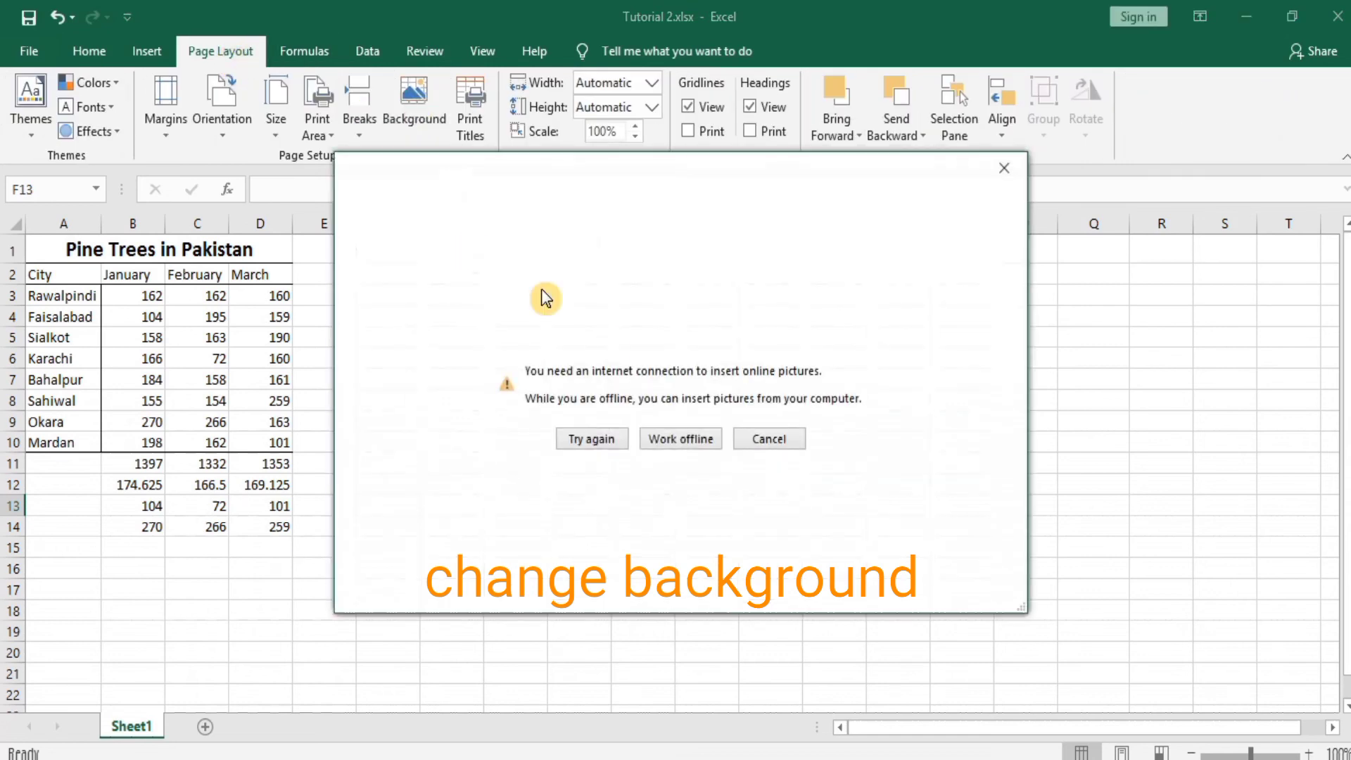
click(691, 442)
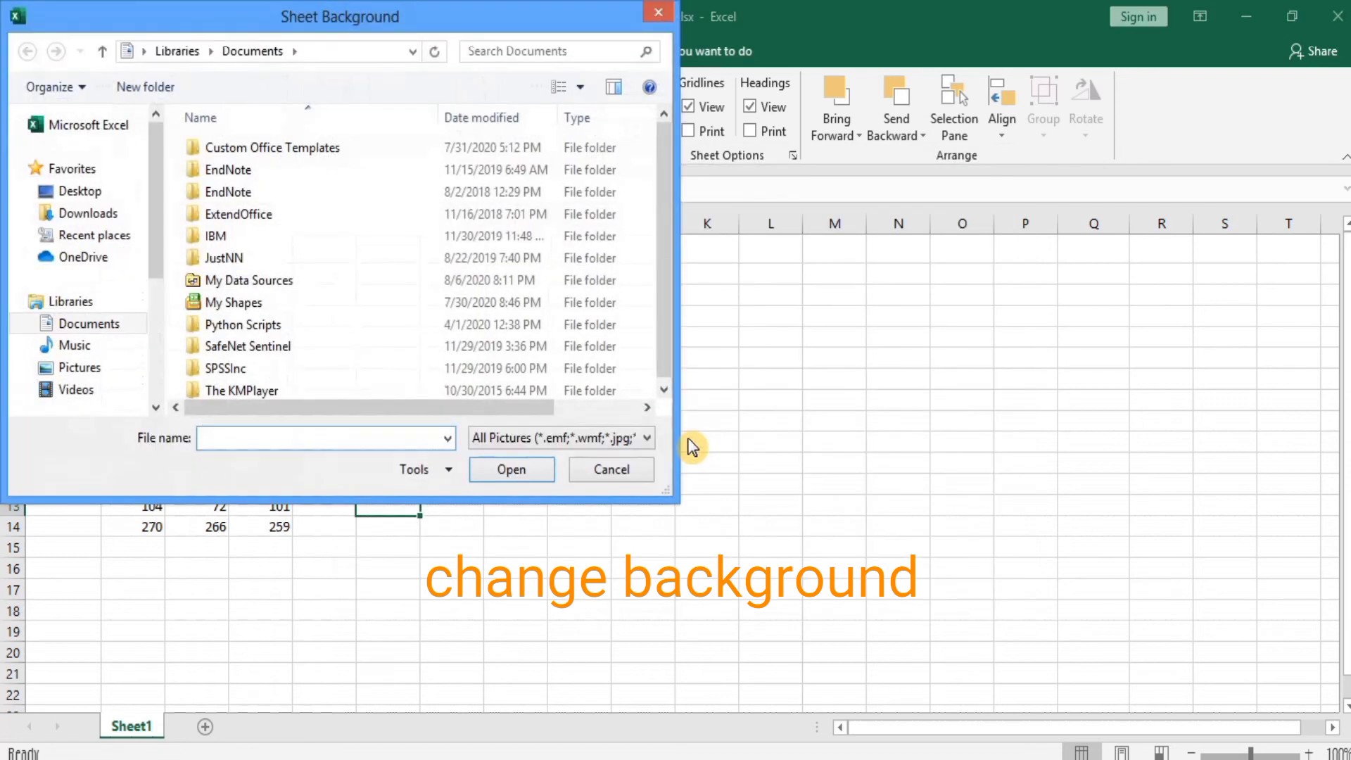
click(81, 193)
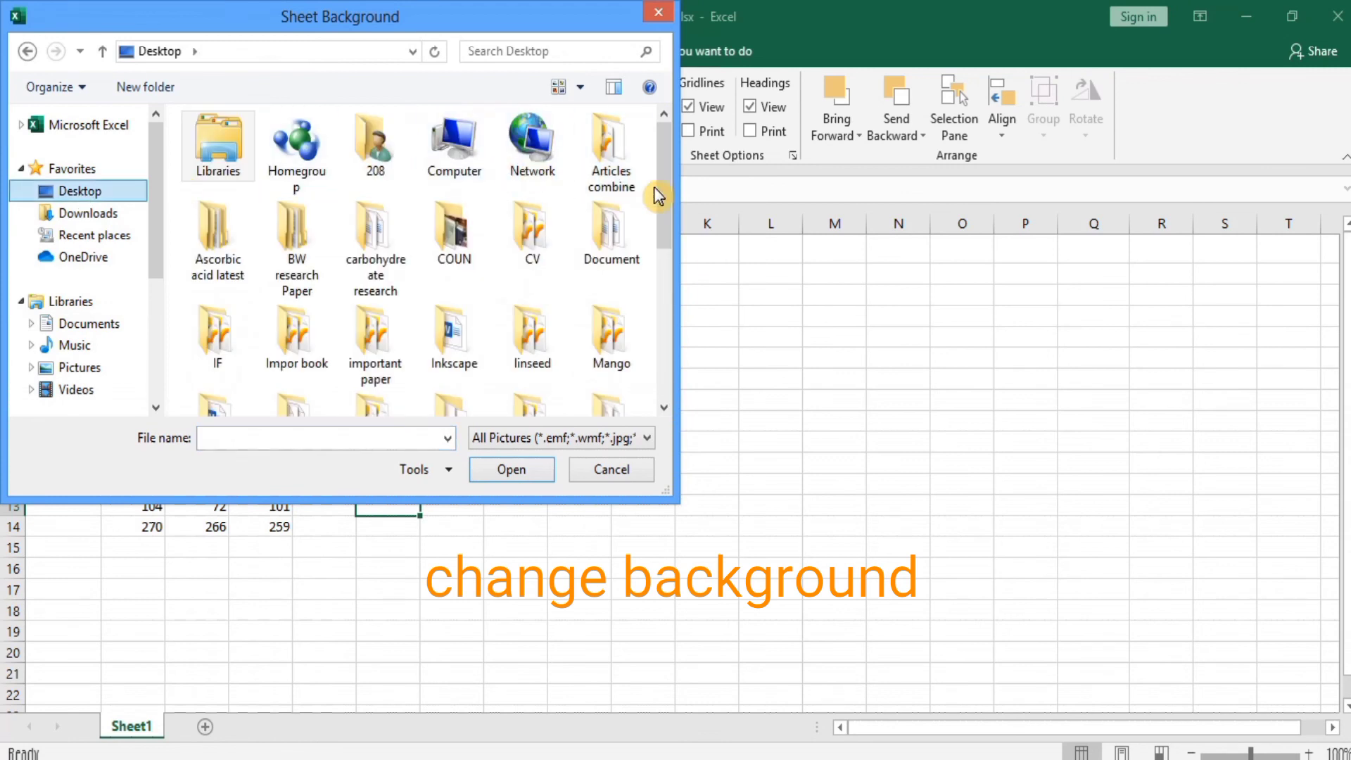
drag(663, 203, 662, 320)
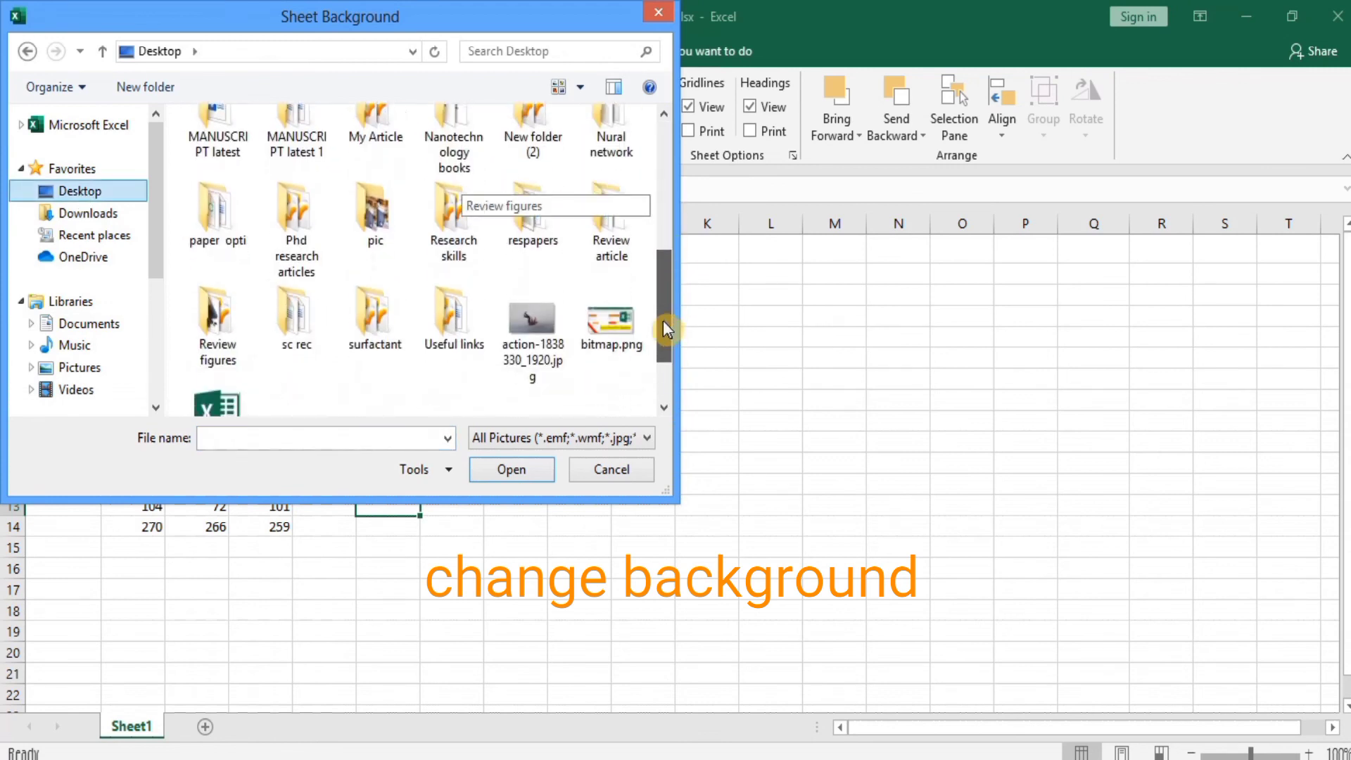
click(532, 321)
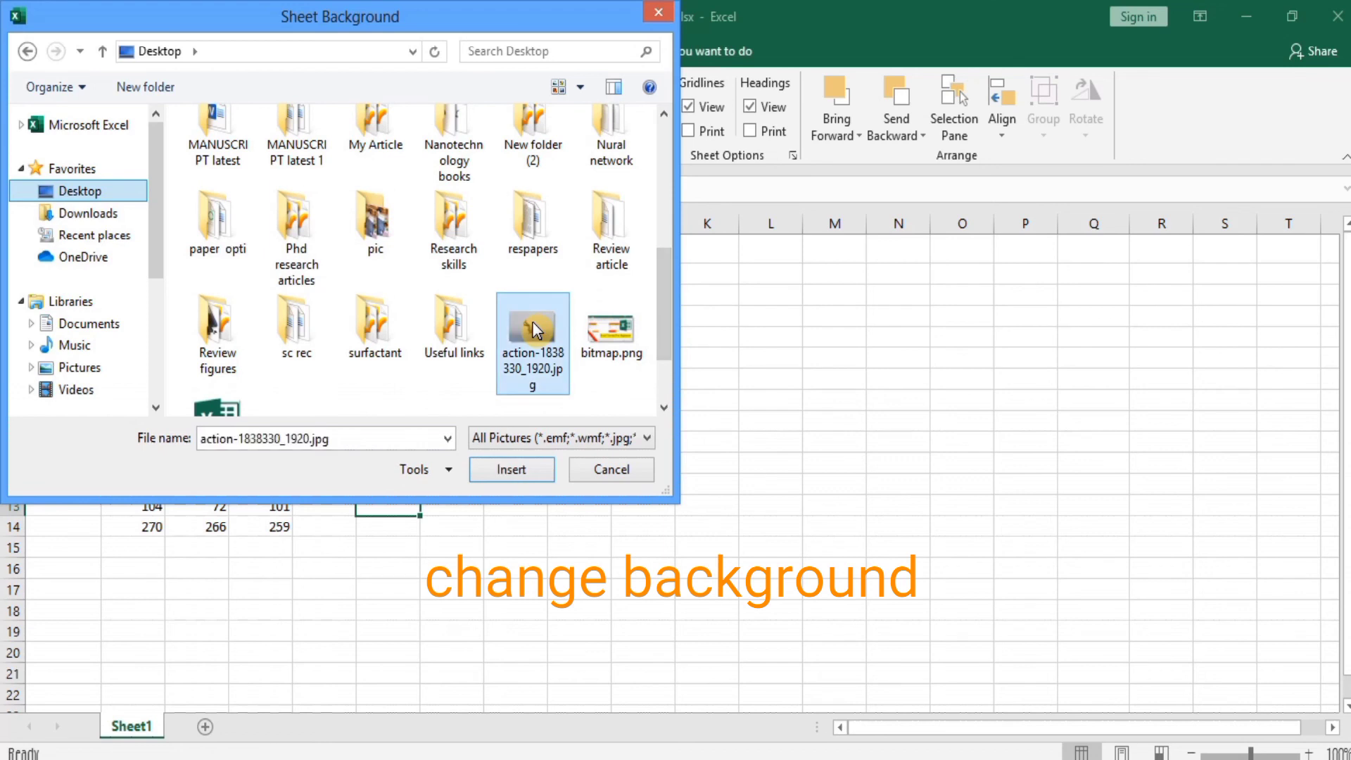
click(512, 469)
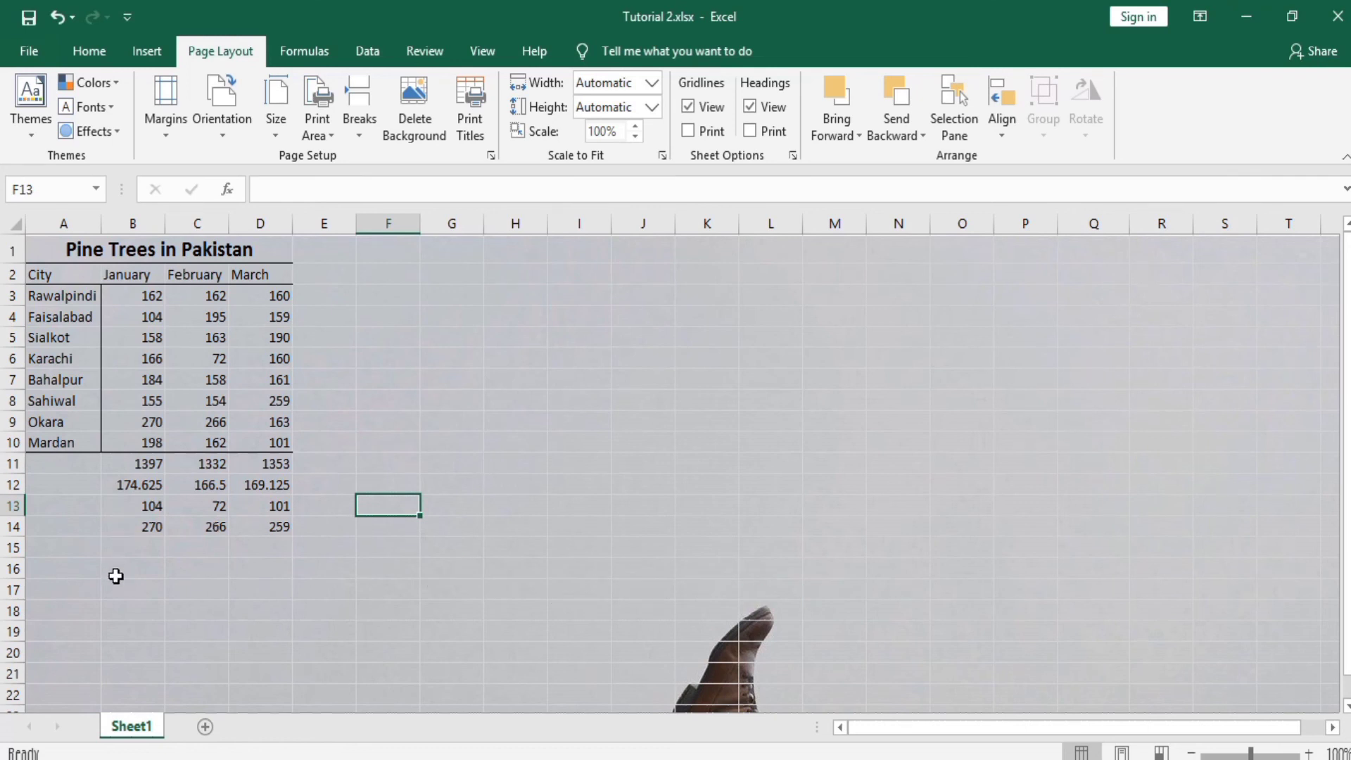
Step: Examine how the background picture extends down the sheet to about row 52, and return to the title in A1
click(116, 573)
key(Down)
key(Down)
key(Down)
key(Down)
key(Down)
key(Down)
key(Down)
key(Down)
key(Down)
key(Down)
key(Down)
key(Down)
key(Down)
key(Down)
key(Down)
key(Down)
key(Down)
key(Down)
key(Down)
key(Down)
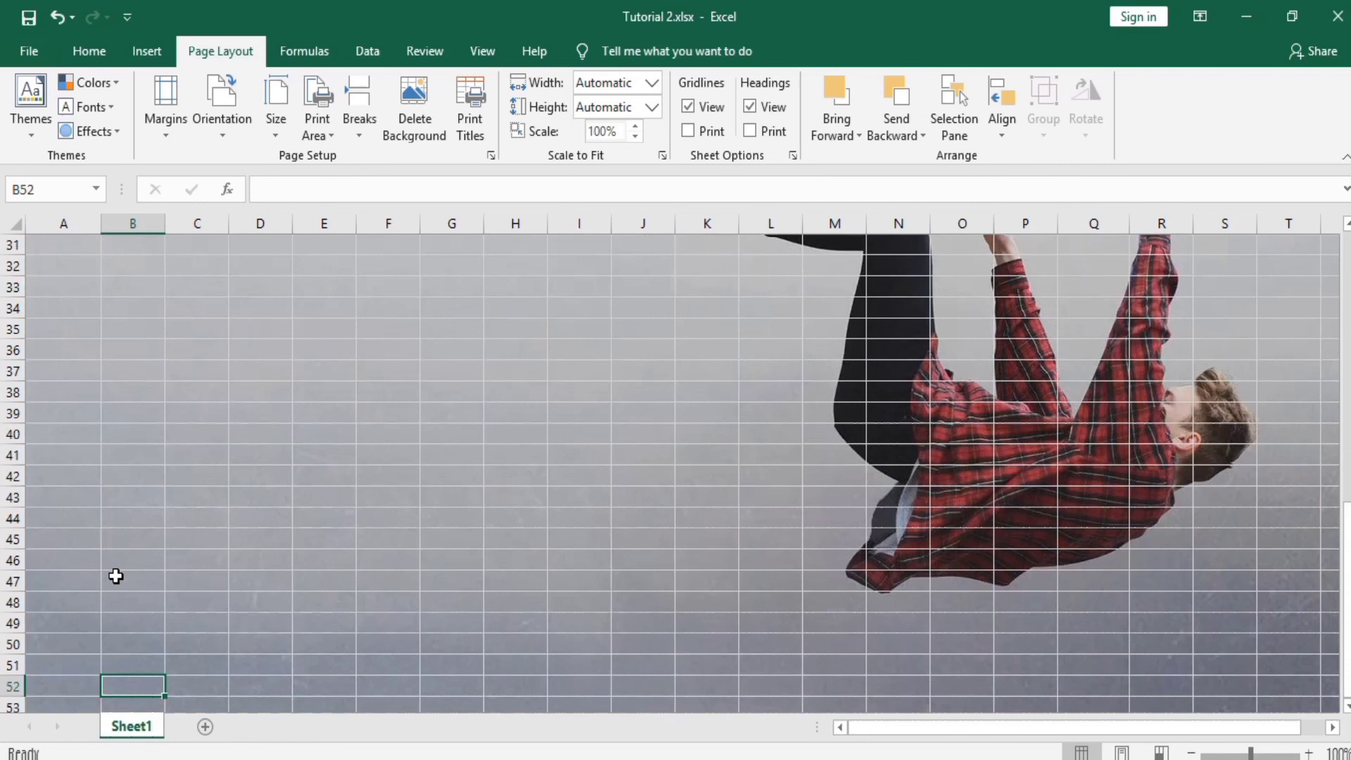
key(Up)
key(Up)
key(Up)
key(Up)
key(Up)
key(Up)
key(Up)
key(Up)
key(Up)
key(Up)
key(Up)
key(Up)
key(Up)
key(Up)
key(Up)
key(Up)
key(Up)
key(Up)
key(Up)
key(Up)
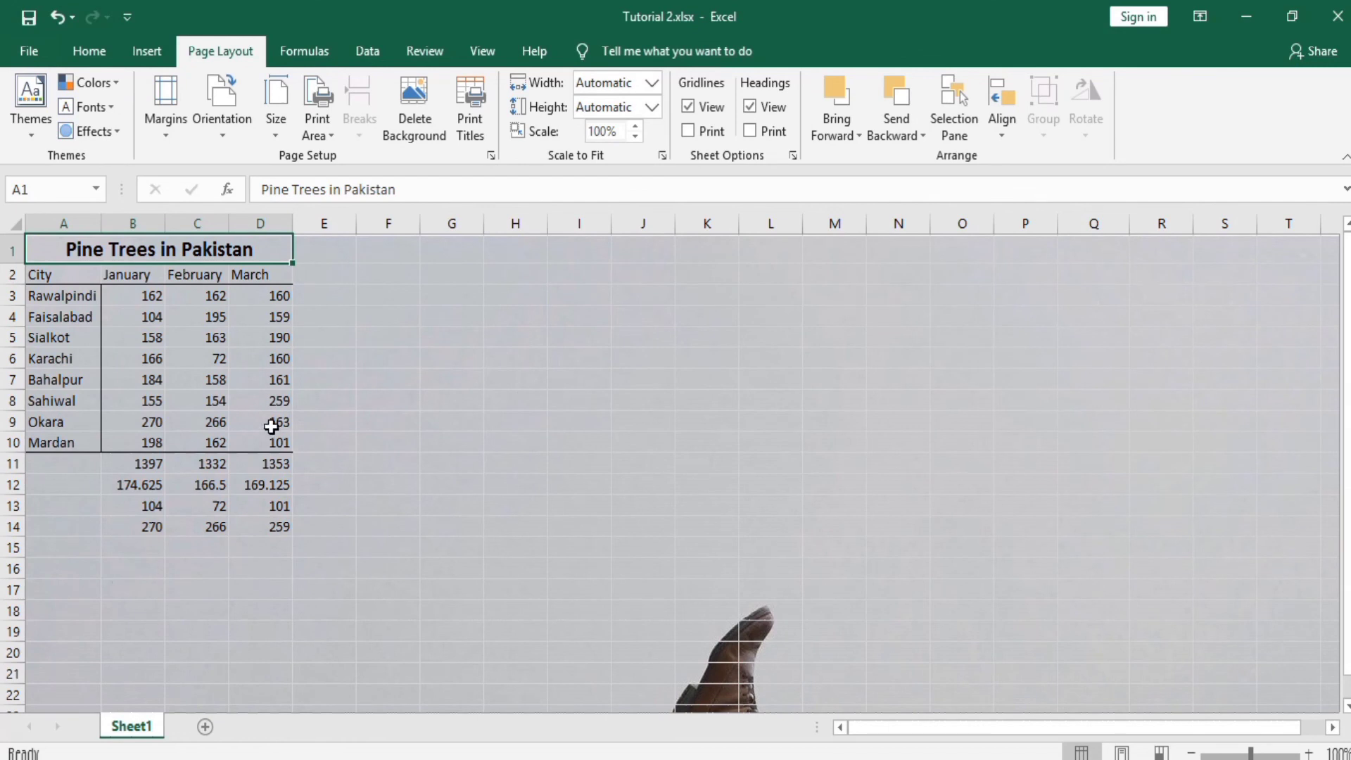
Step: Delete the sheet's background picture and select cell F9
click(415, 111)
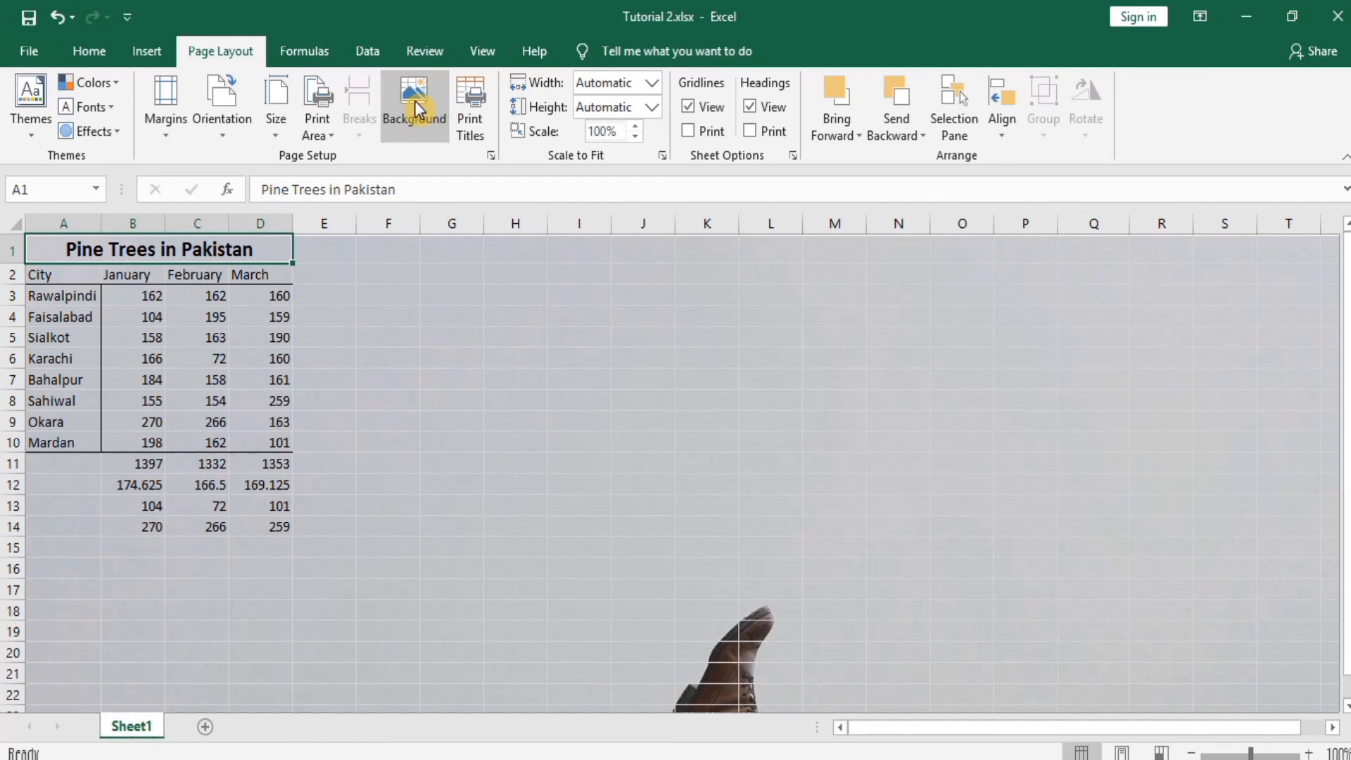
click(390, 426)
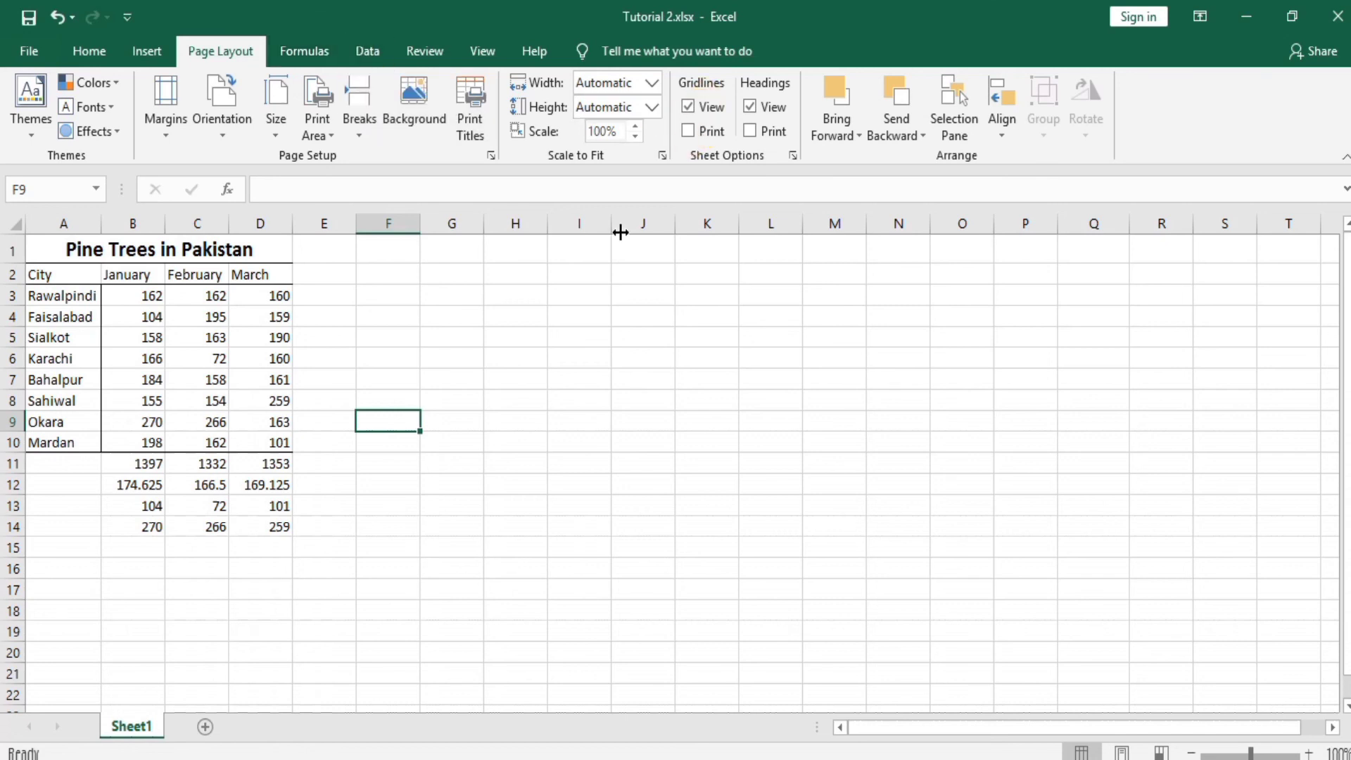
Step: Hide and redisplay the sheet's gridlines, and do the same with the row and column headings
click(686, 105)
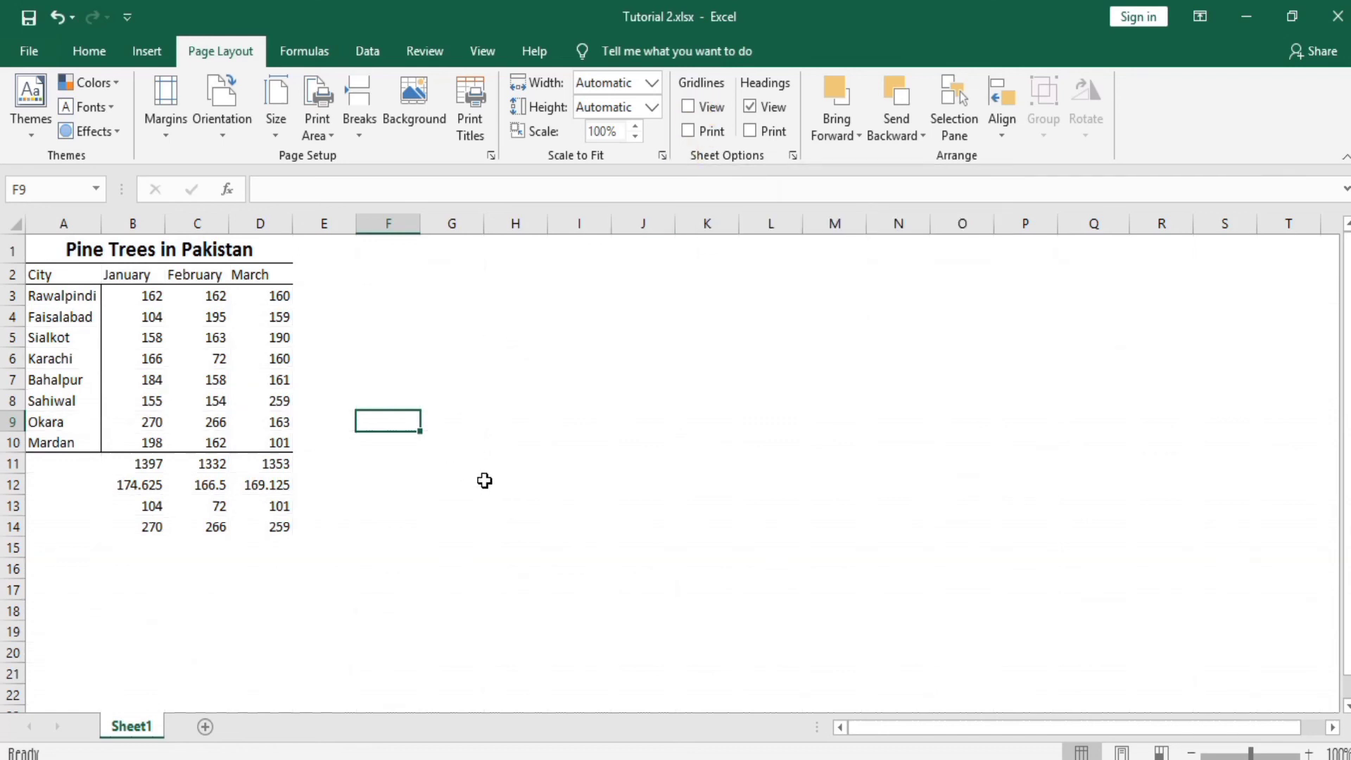
click(689, 107)
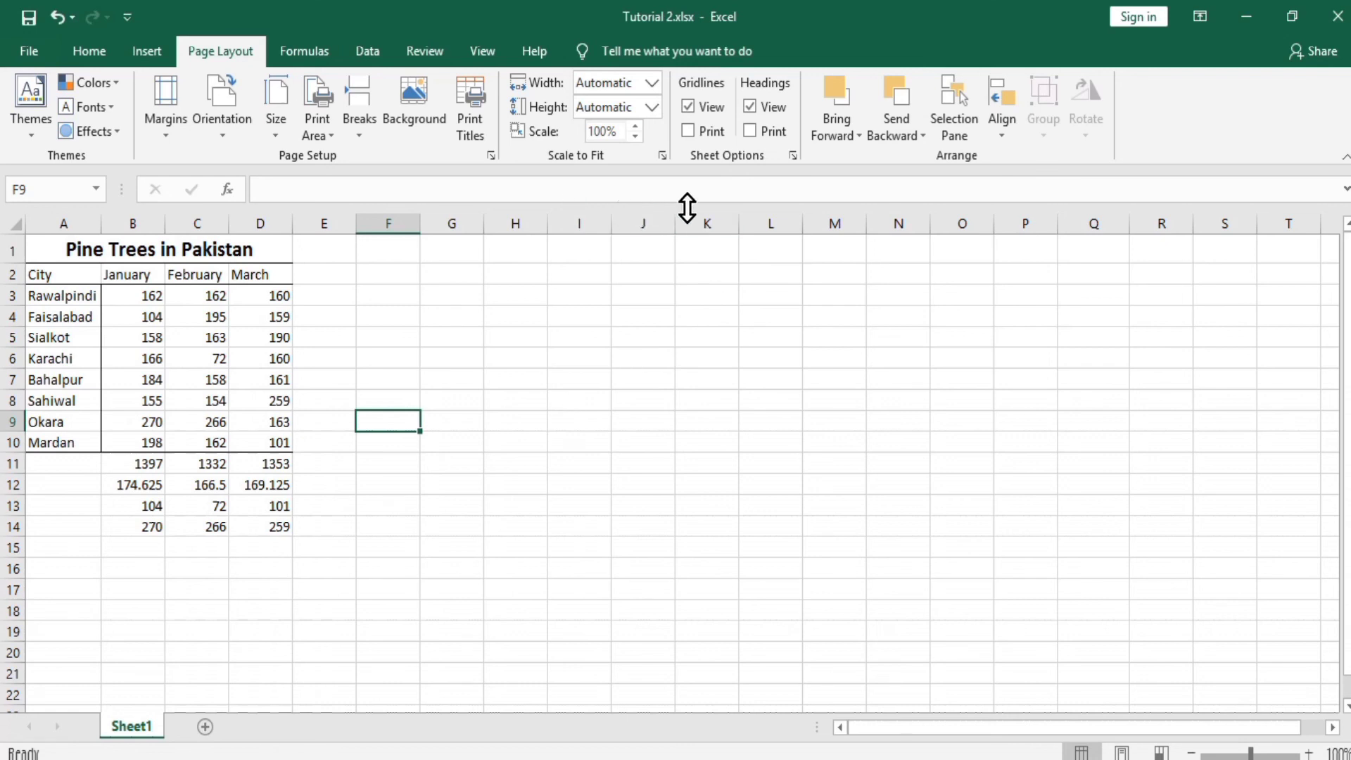
click(752, 110)
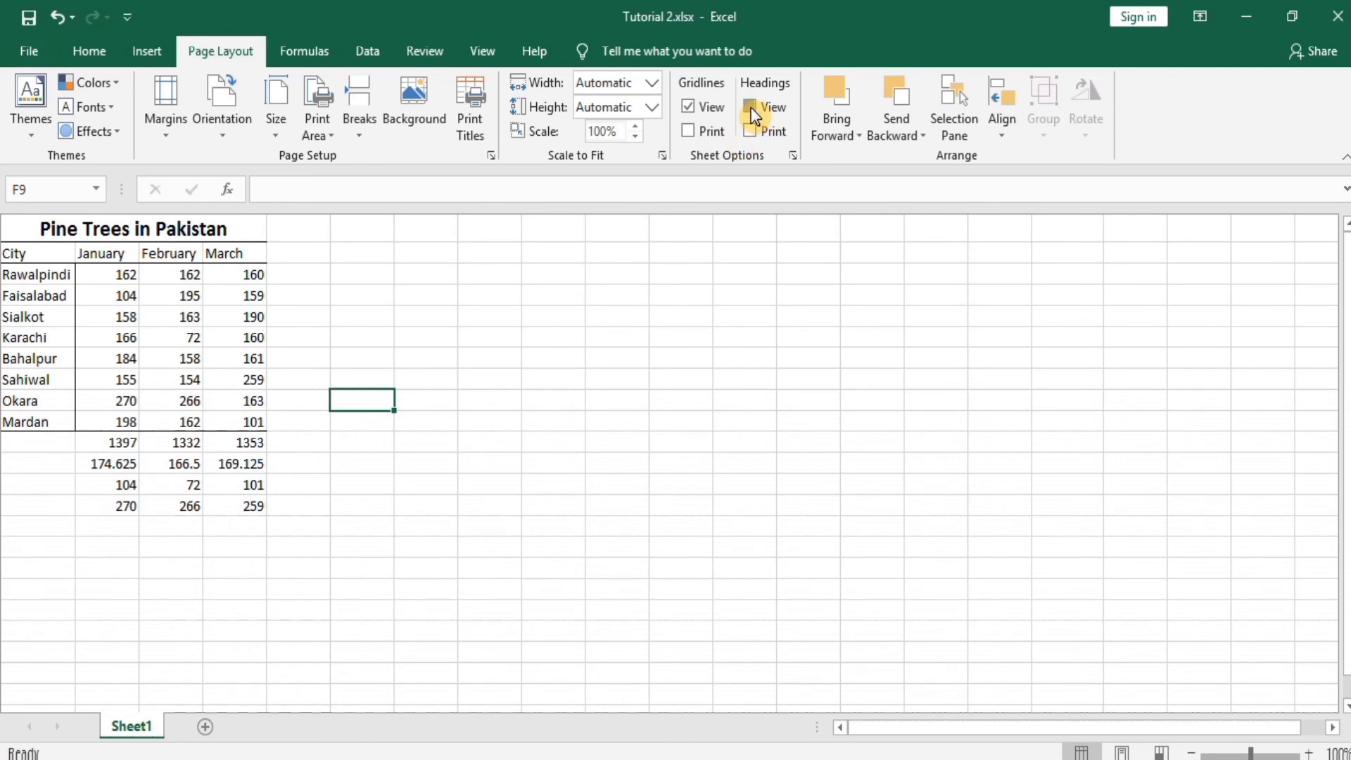
click(752, 110)
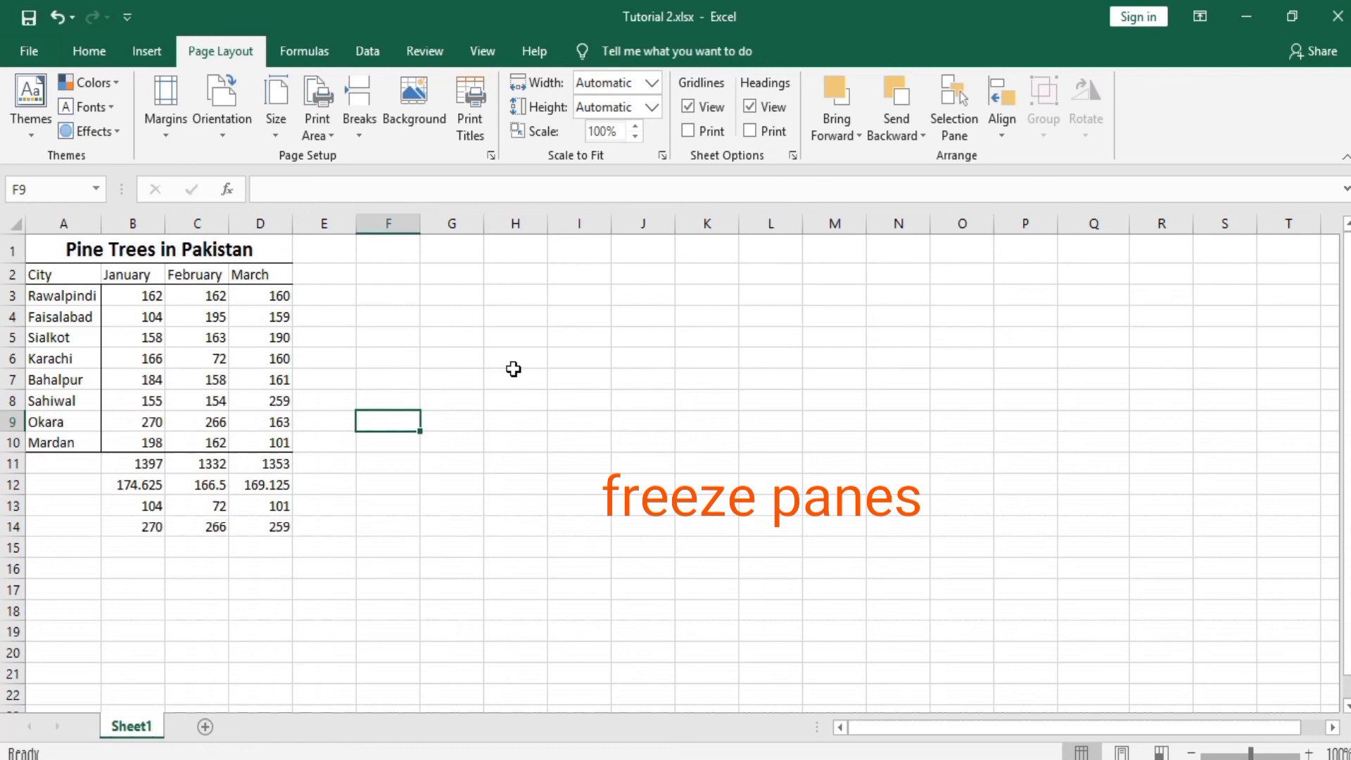
Step: Freeze the top row containing the title Pine Trees in Pakistan
click(488, 49)
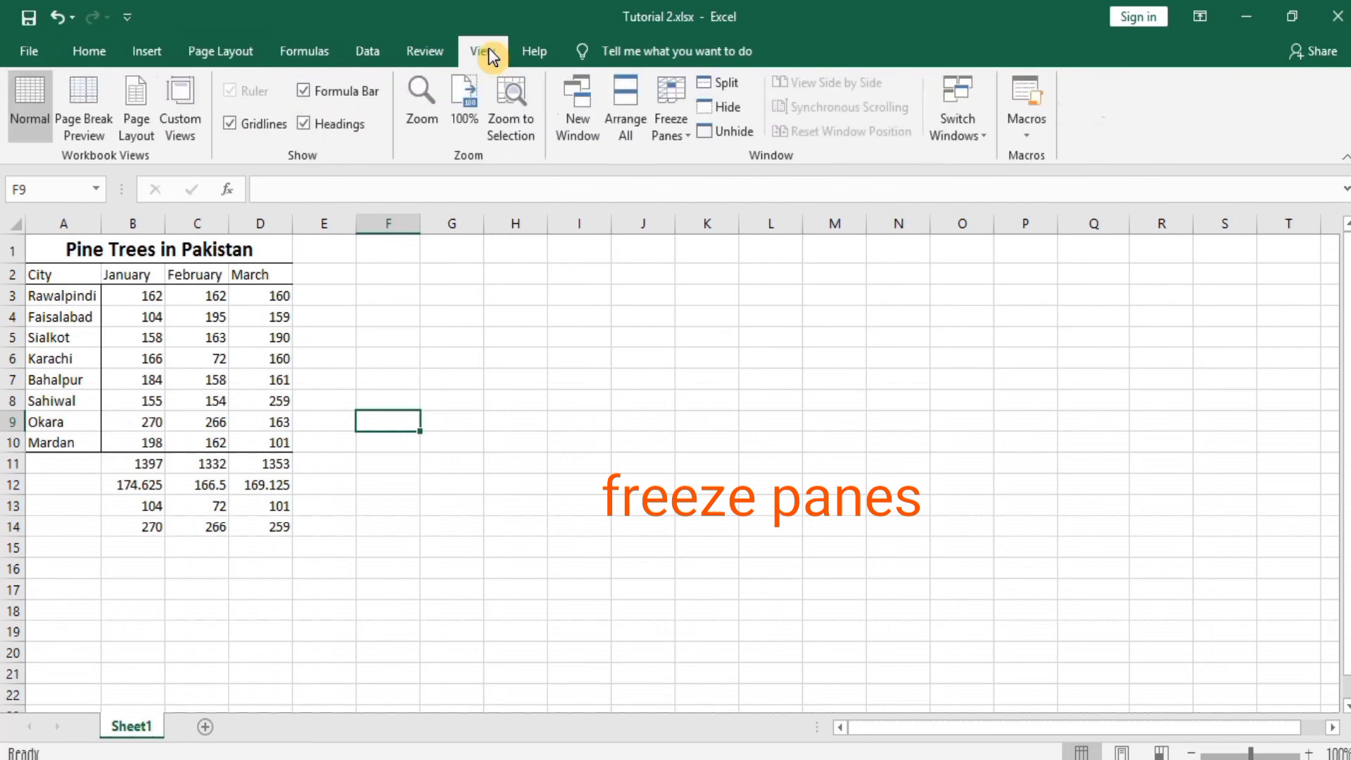
click(689, 136)
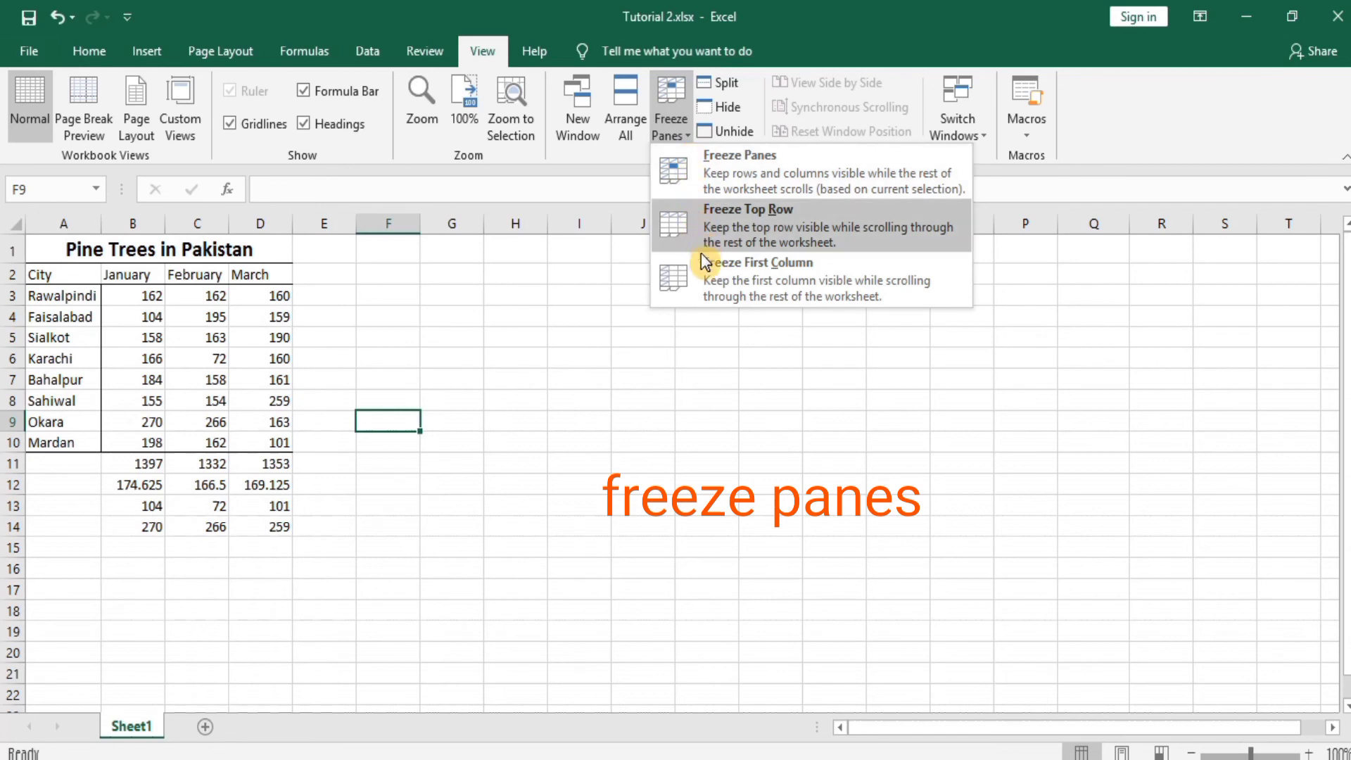
click(762, 217)
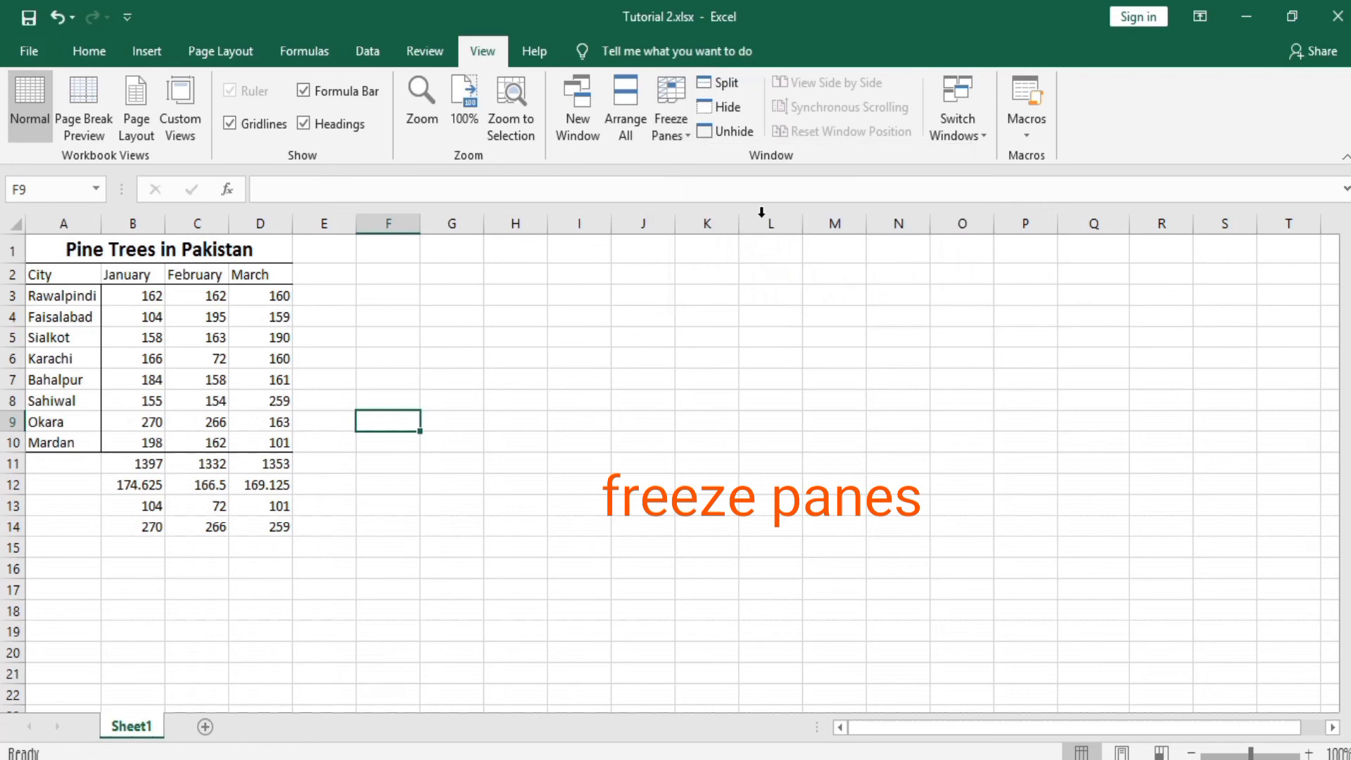
click(637, 288)
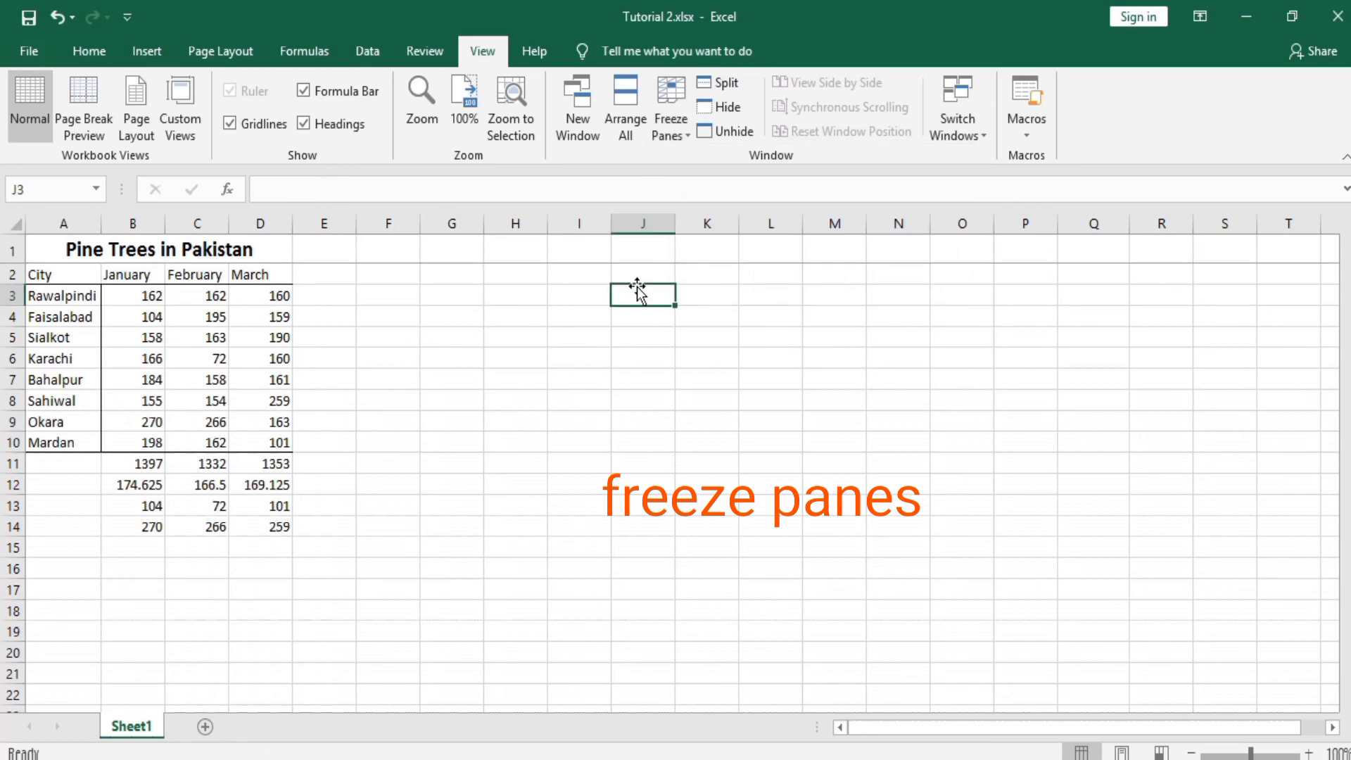
Step: Examine the frozen title row while moving down column A to row 55 and back up to A1
click(64, 483)
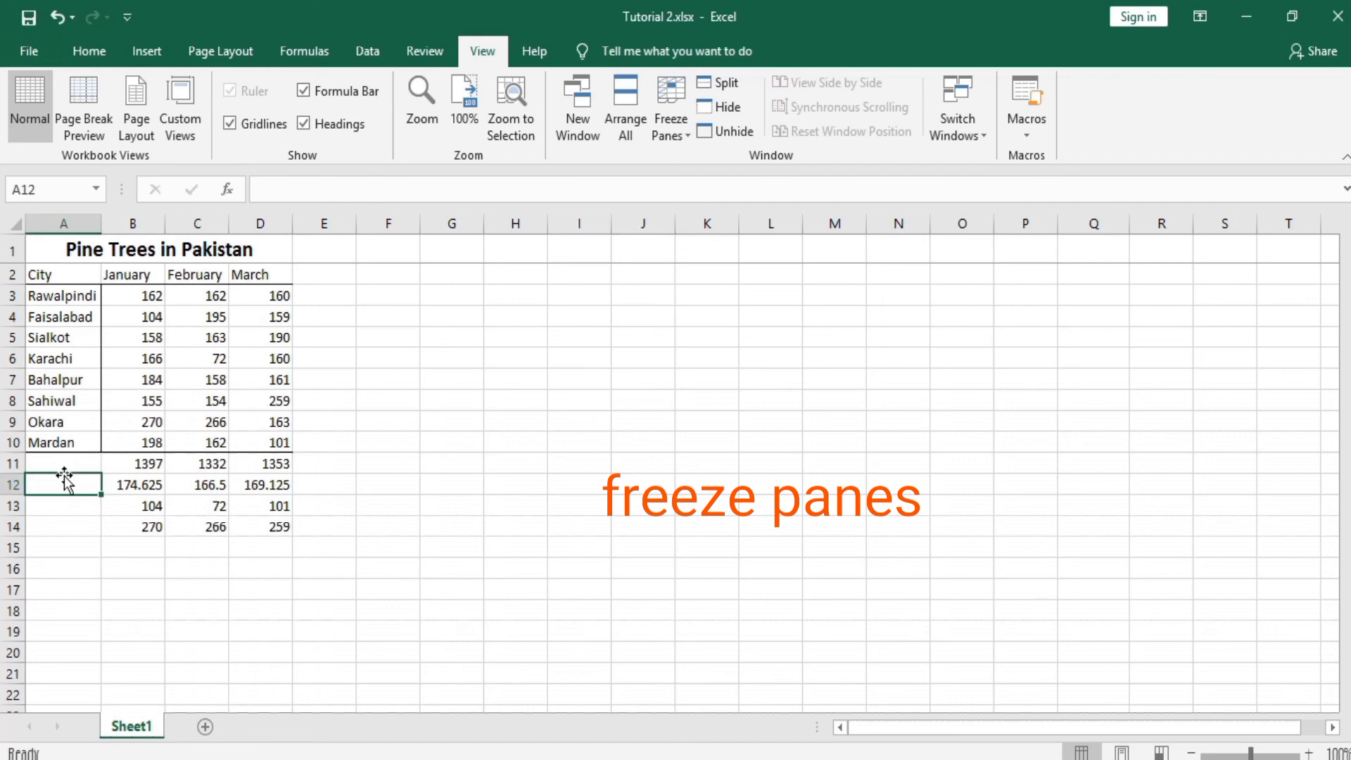
key(Down)
key(Down)
key(Down)
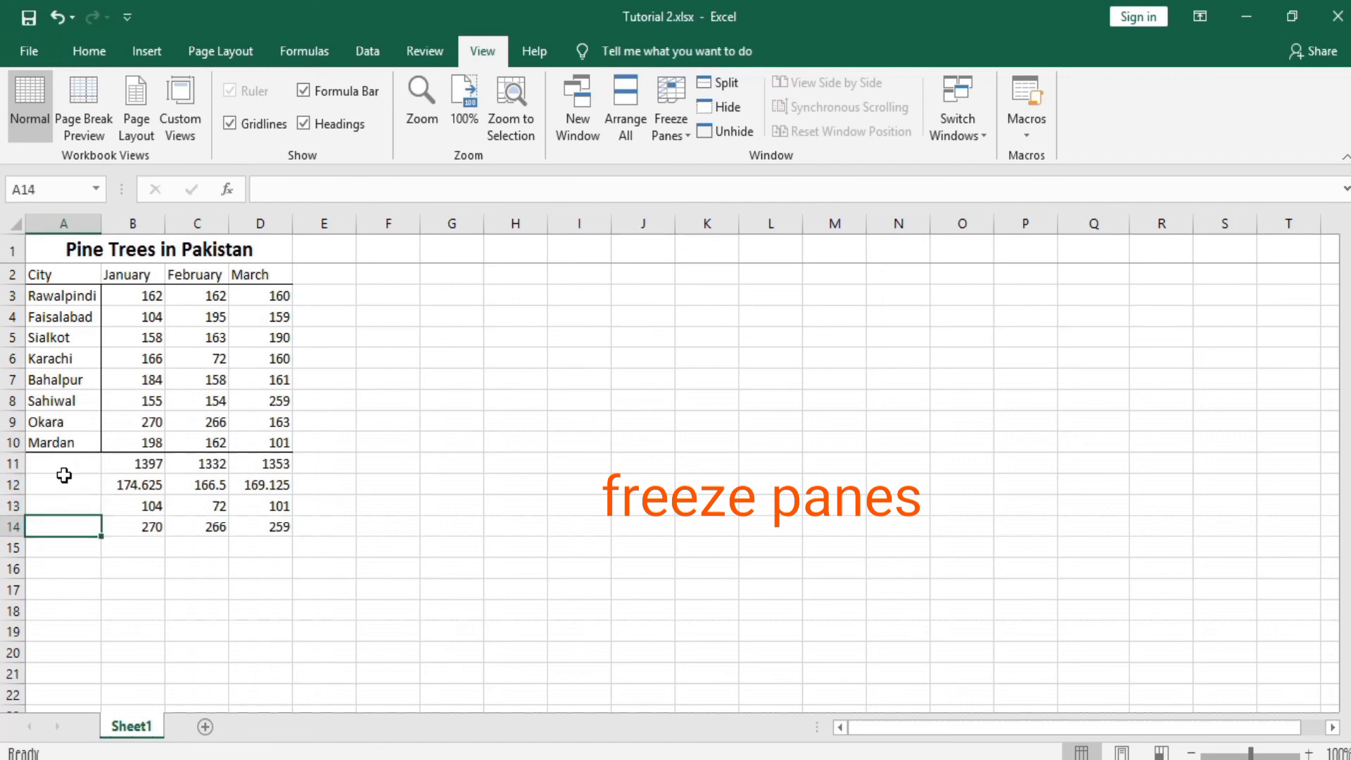
key(Down)
key(Down)
key(Down)
key(Down)
key(Down)
key(Down)
key(Down)
key(Down)
key(Down)
key(Down)
key(Down)
key(Down)
key(Down)
key(Down)
key(Down)
key(Down)
key(Down)
key(Down)
key(Down)
key(Down)
key(Down)
key(Down)
key(Down)
key(Down)
key(Down)
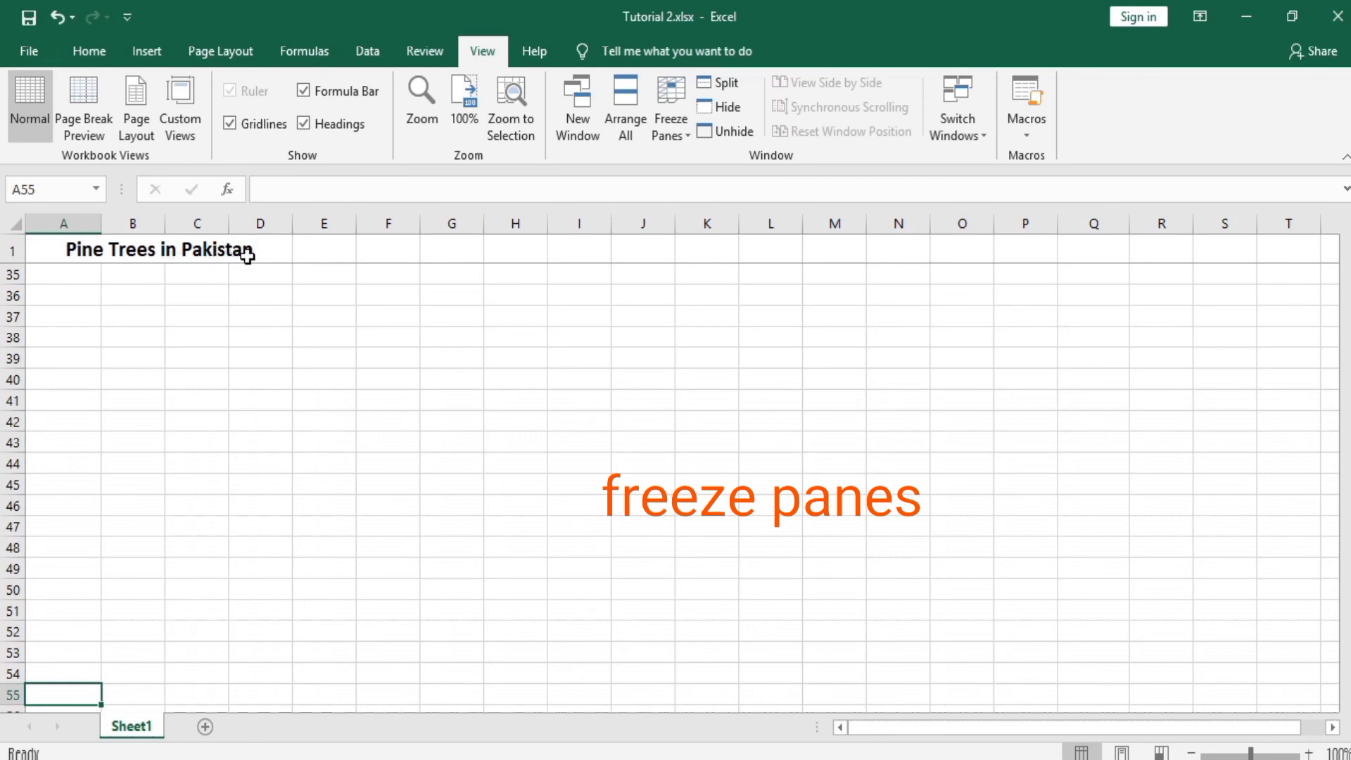
key(Up)
key(Up)
key(Up)
key(Up)
key(Up)
key(Up)
key(Up)
key(Up)
key(Up)
key(Up)
key(Up)
key(Up)
key(Up)
key(Up)
key(Up)
key(Up)
key(Up)
key(Up)
key(Up)
key(Up)
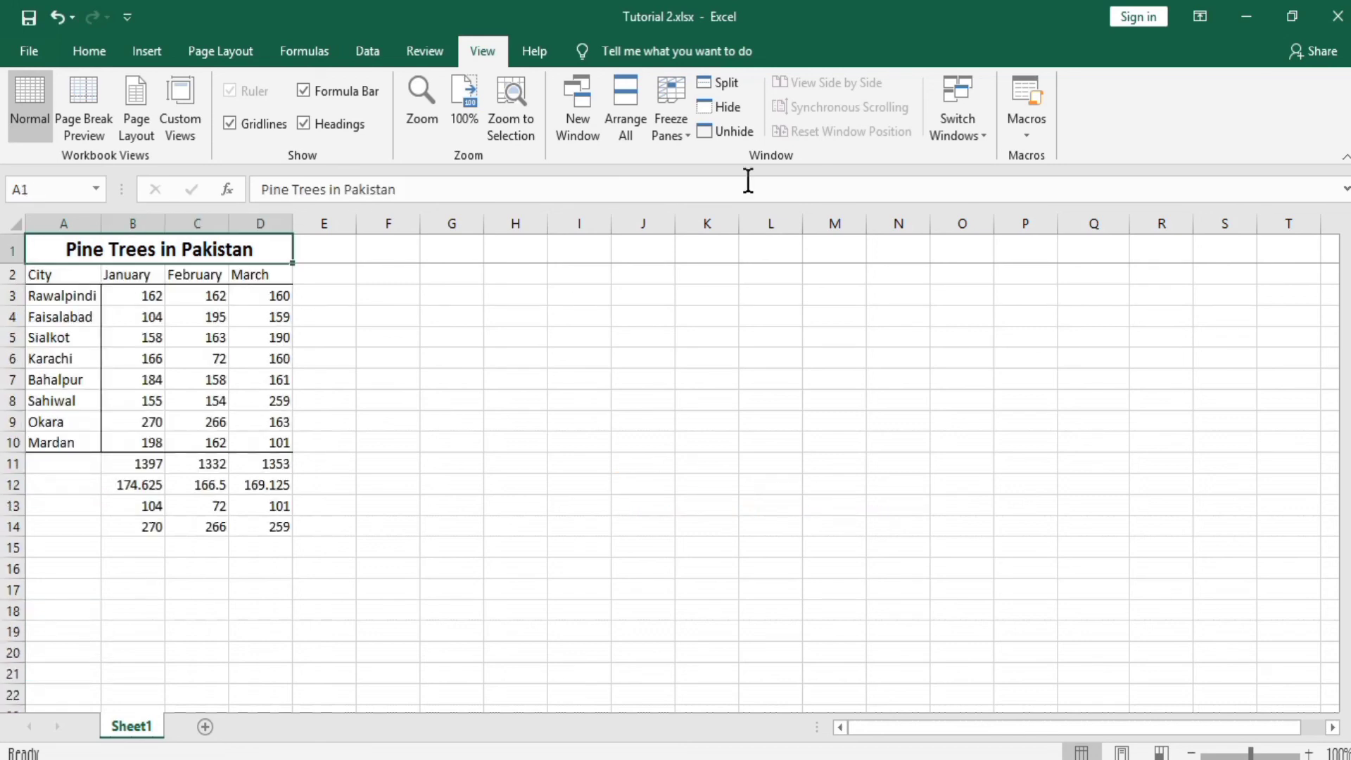
Step: Unfreeze the panes so that all rows of the sheet scroll
click(688, 144)
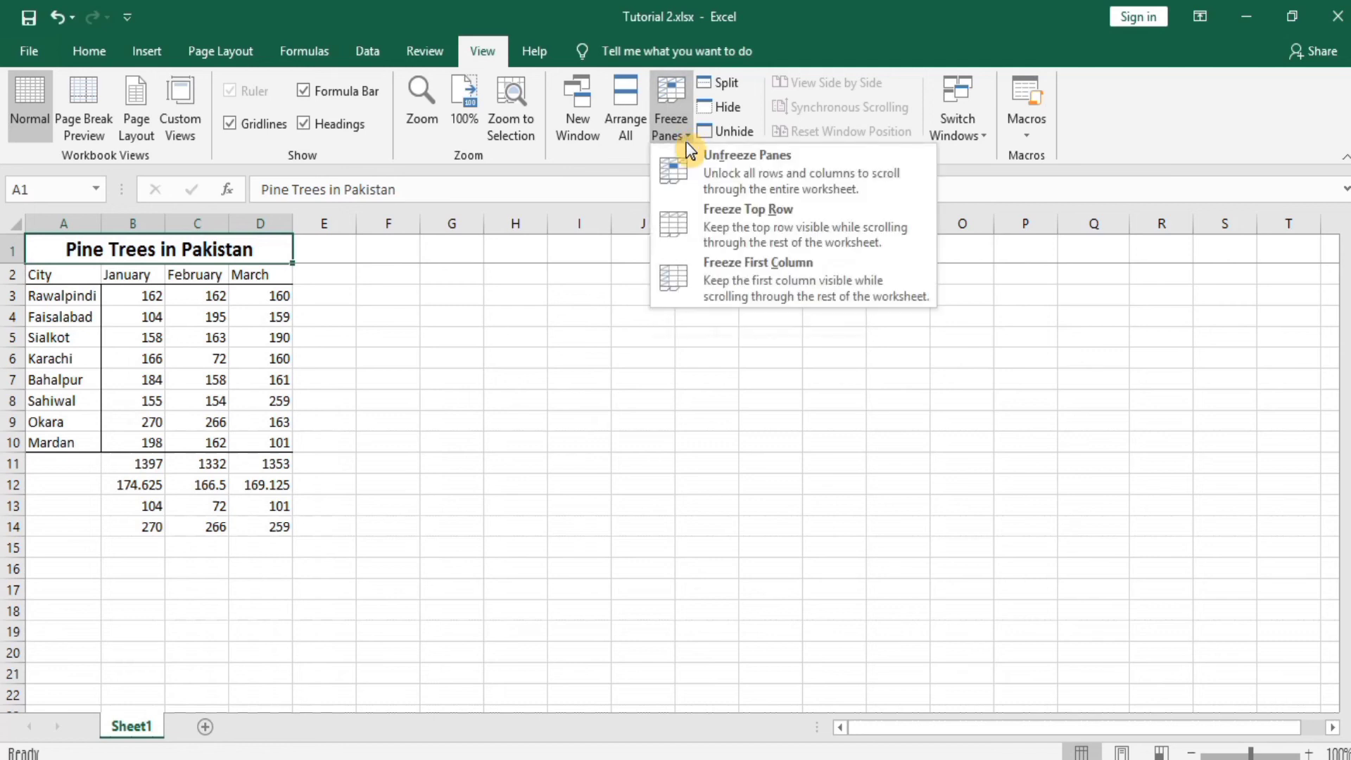
click(712, 161)
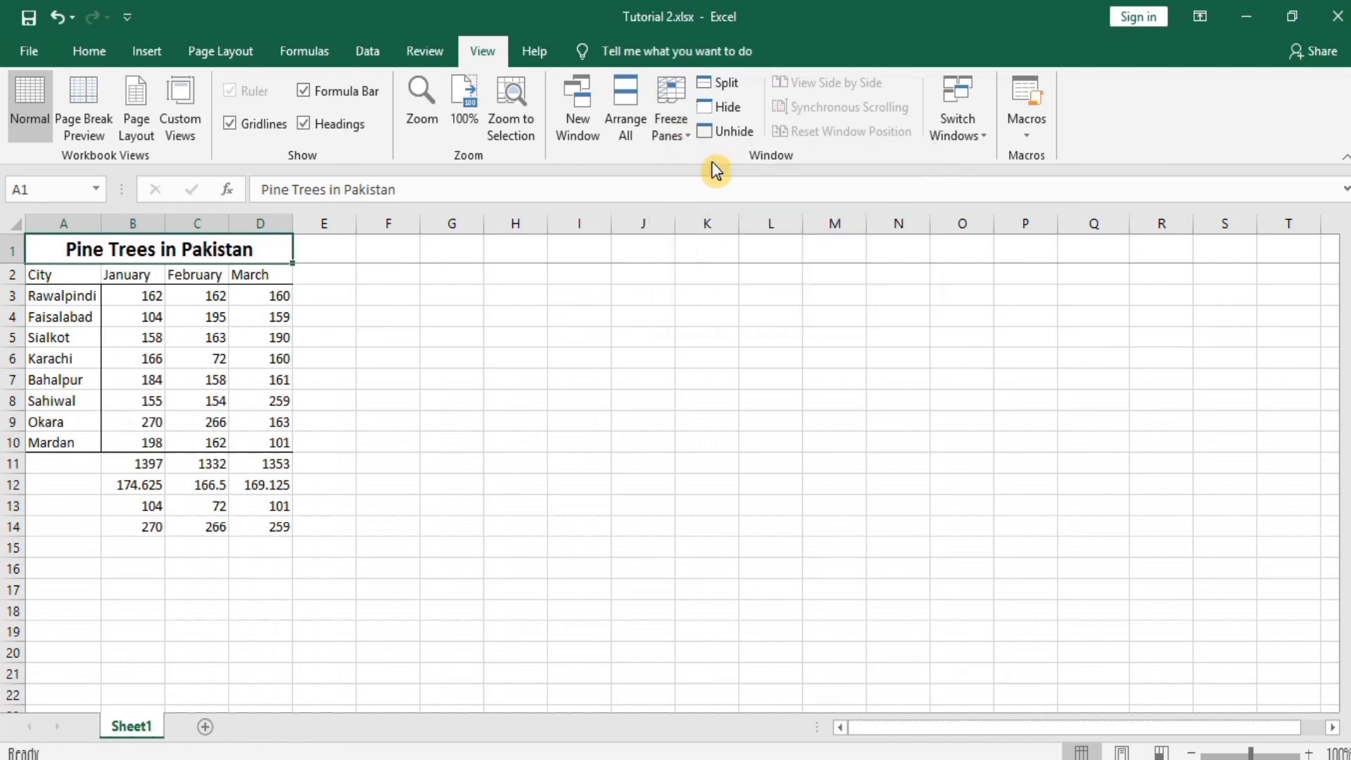
Step: Check how the unfrozen title row scrolls by moving down column B from B16 to B48
click(114, 569)
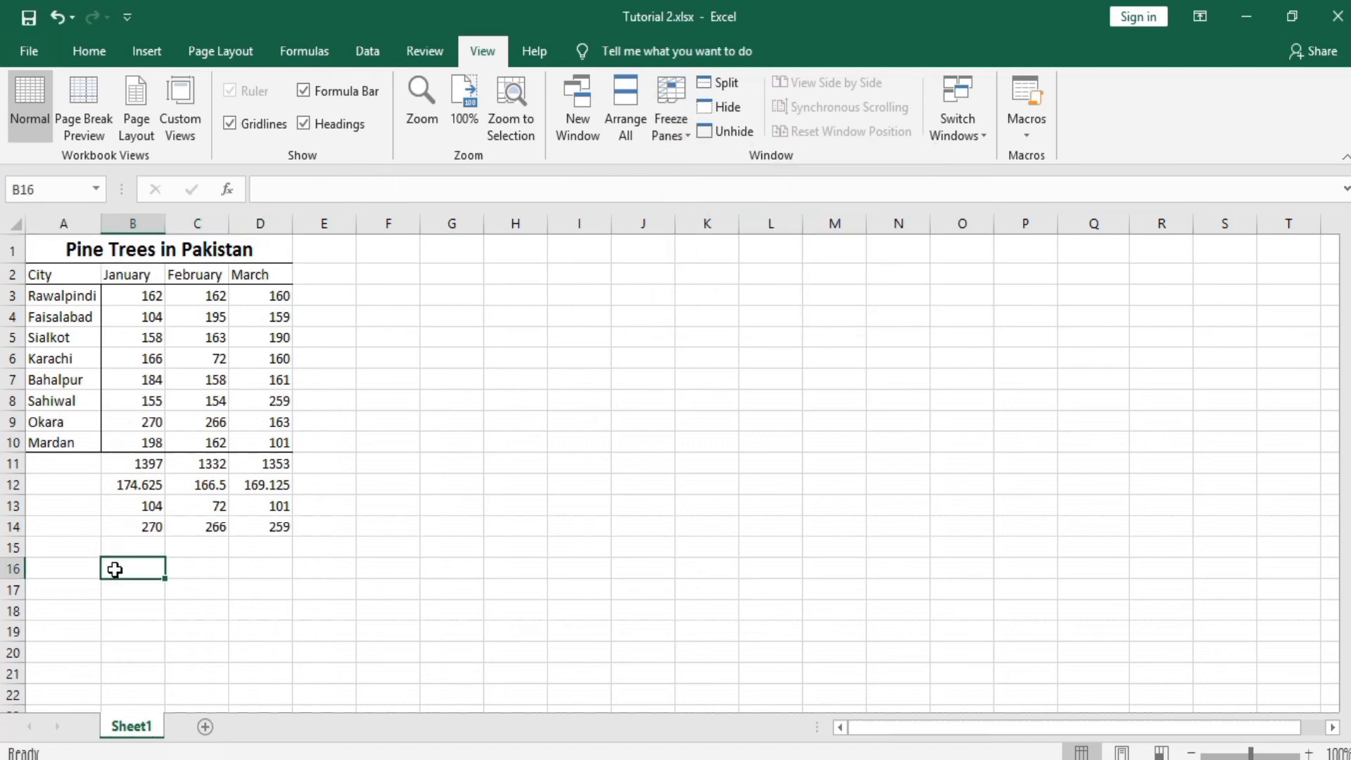
key(Down)
key(Down)
key(Down)
key(Down)
key(Down)
key(Down)
key(Down)
key(Down)
key(Down)
key(Down)
key(Down)
key(Down)
key(Down)
key(Down)
key(Down)
key(Down)
key(Down)
key(Down)
key(Down)
key(Down)
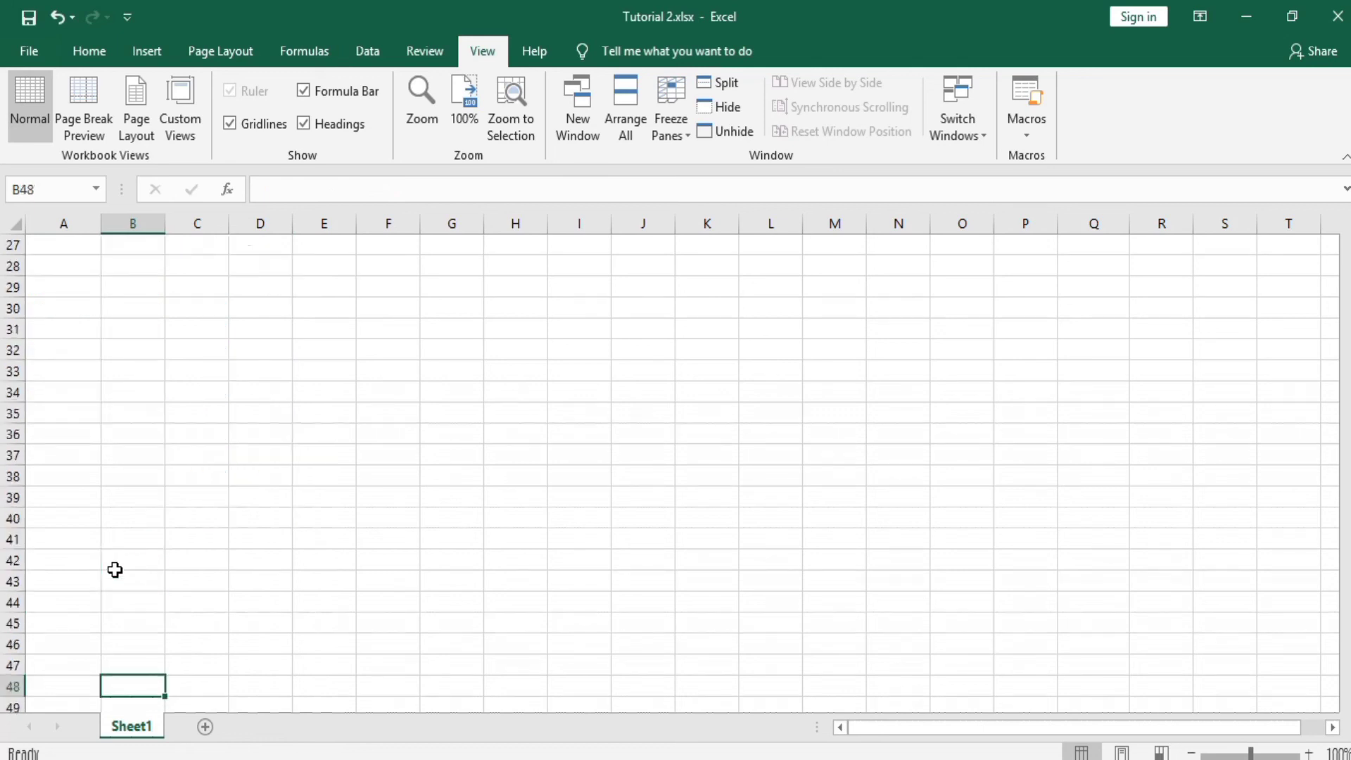